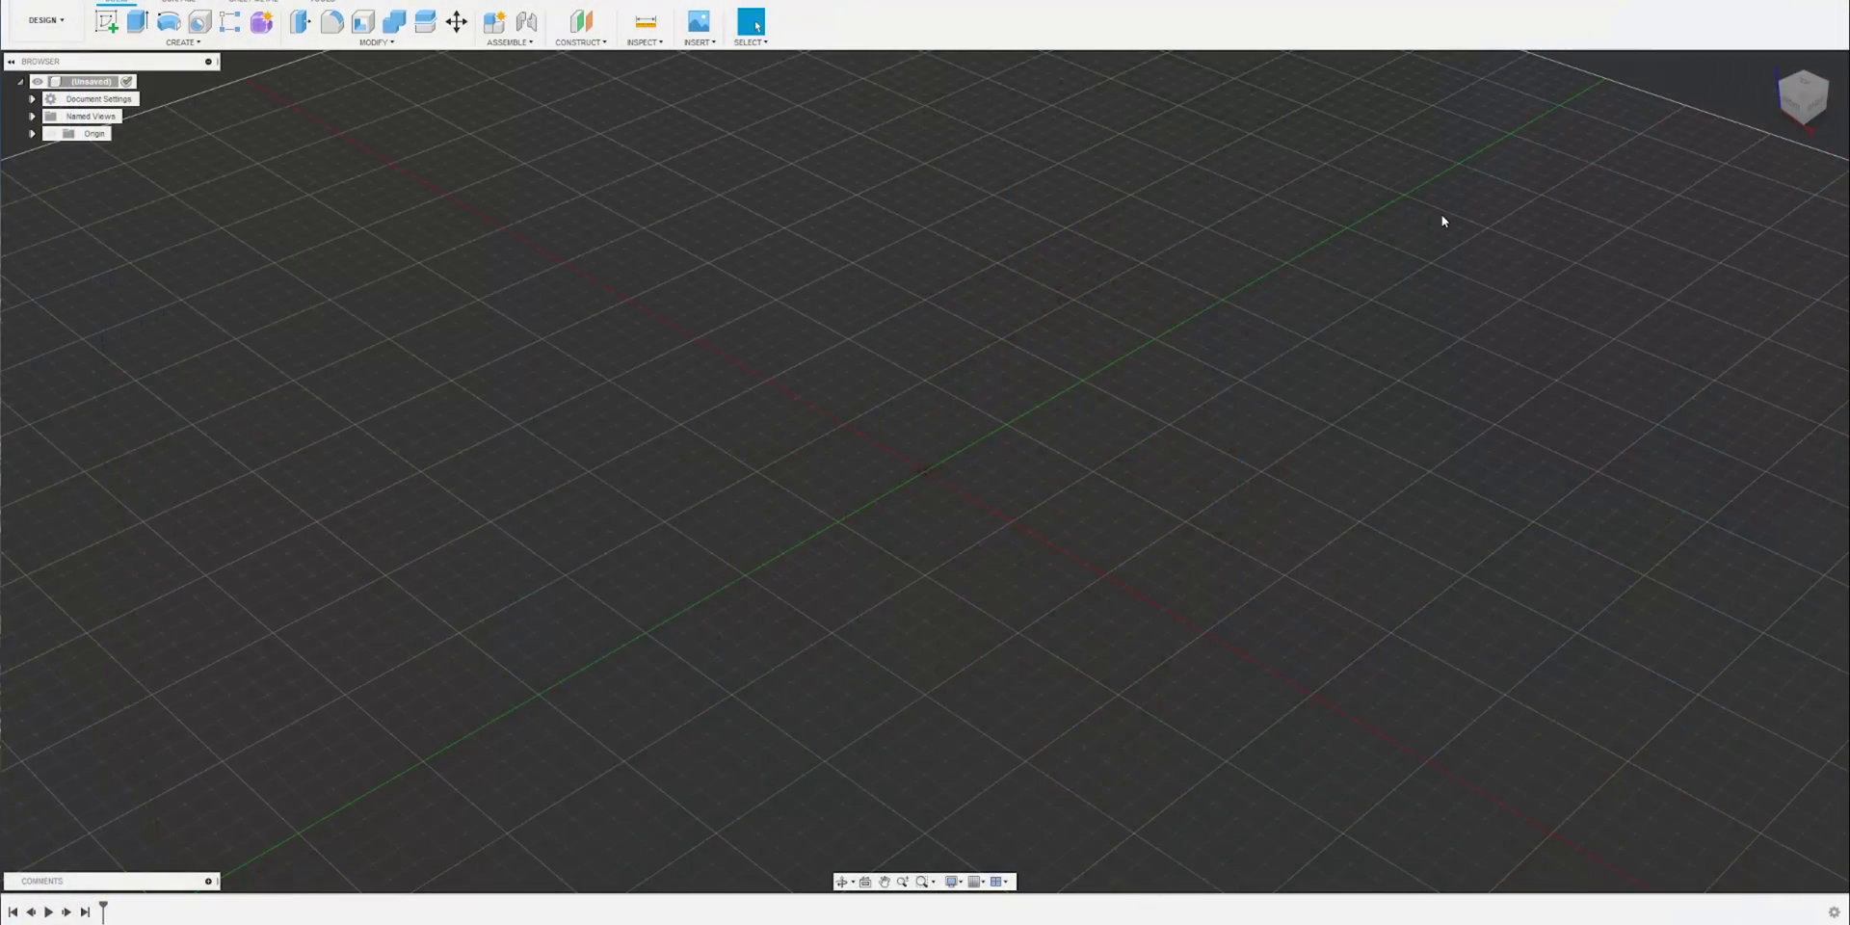
# Step: From the top view, add a new component under the root and name it SVG
pyautogui.click(1803, 83)
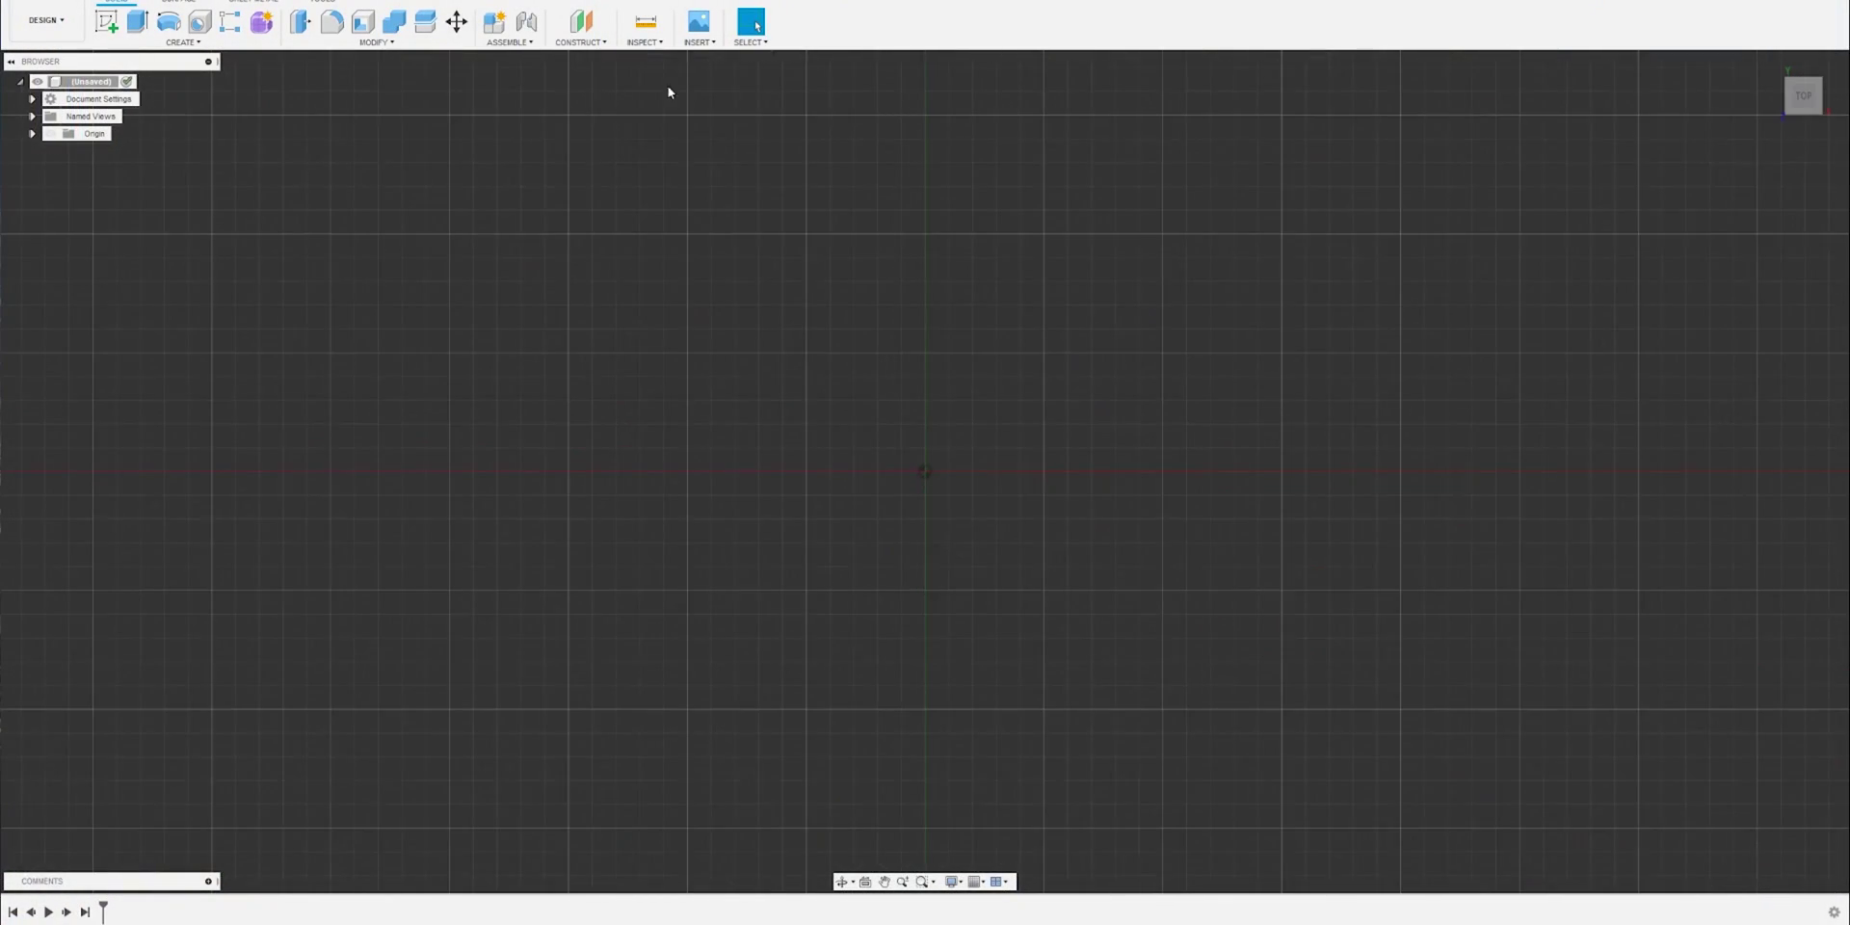
pyautogui.rightClick(81, 100)
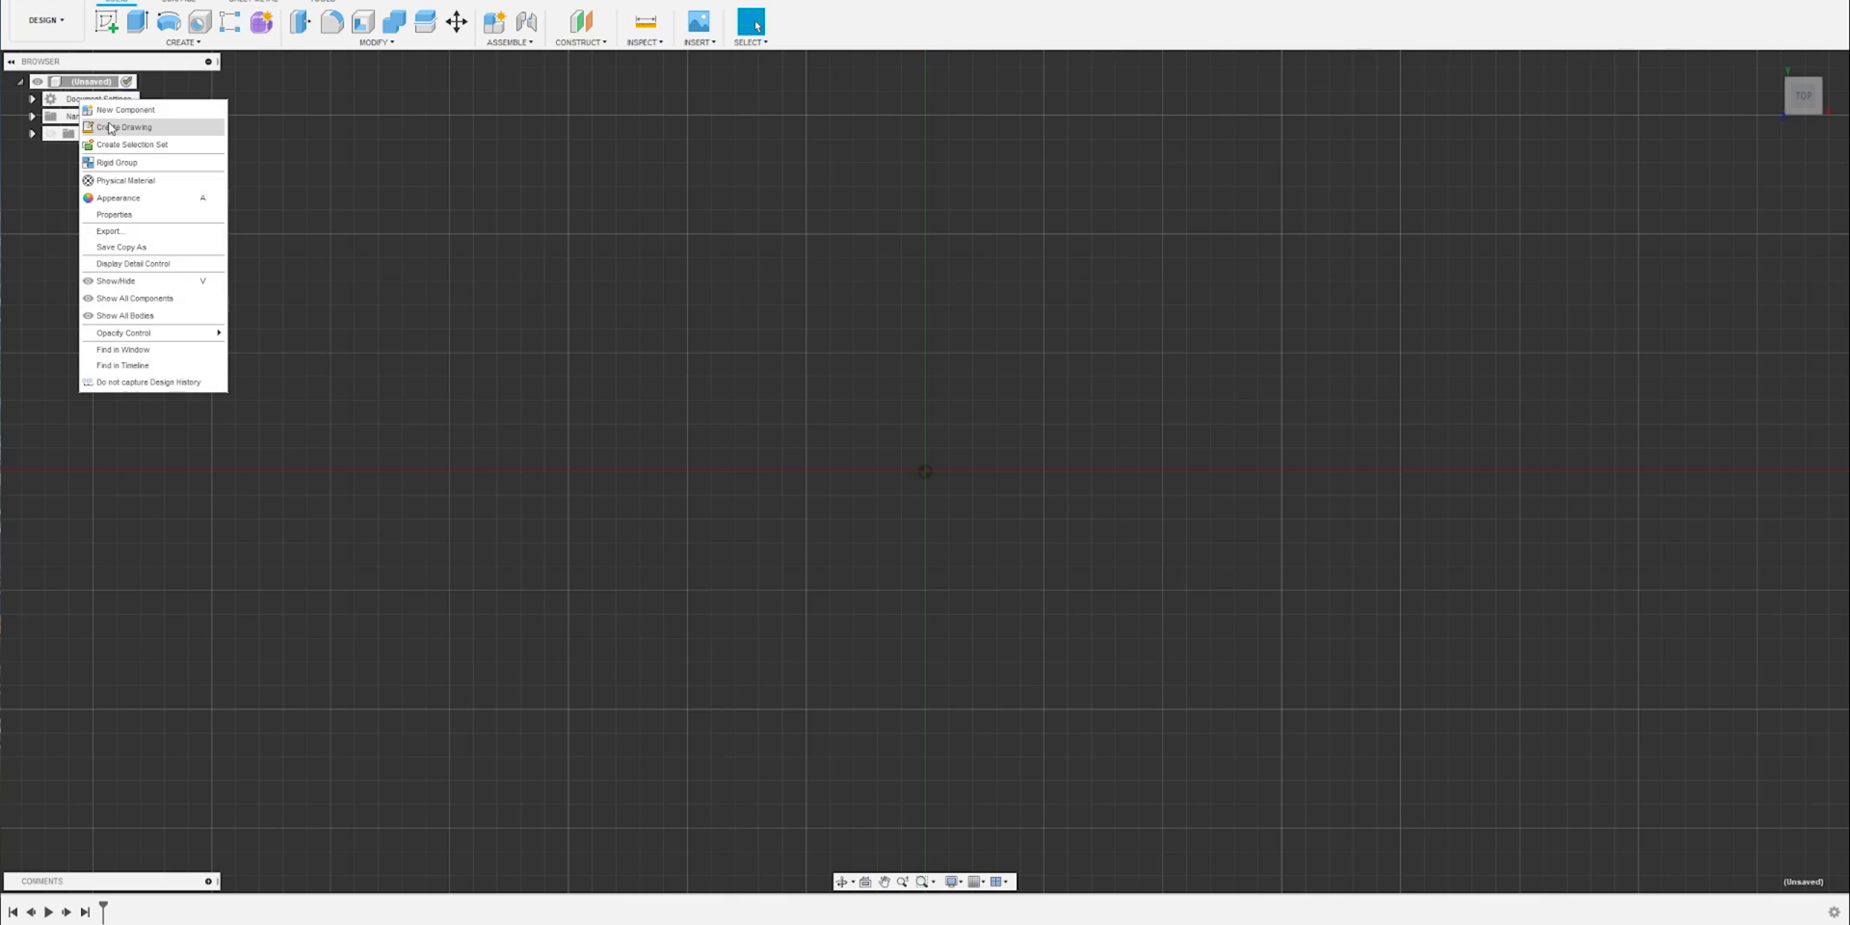
pyautogui.click(122, 109)
pyautogui.click(102, 151)
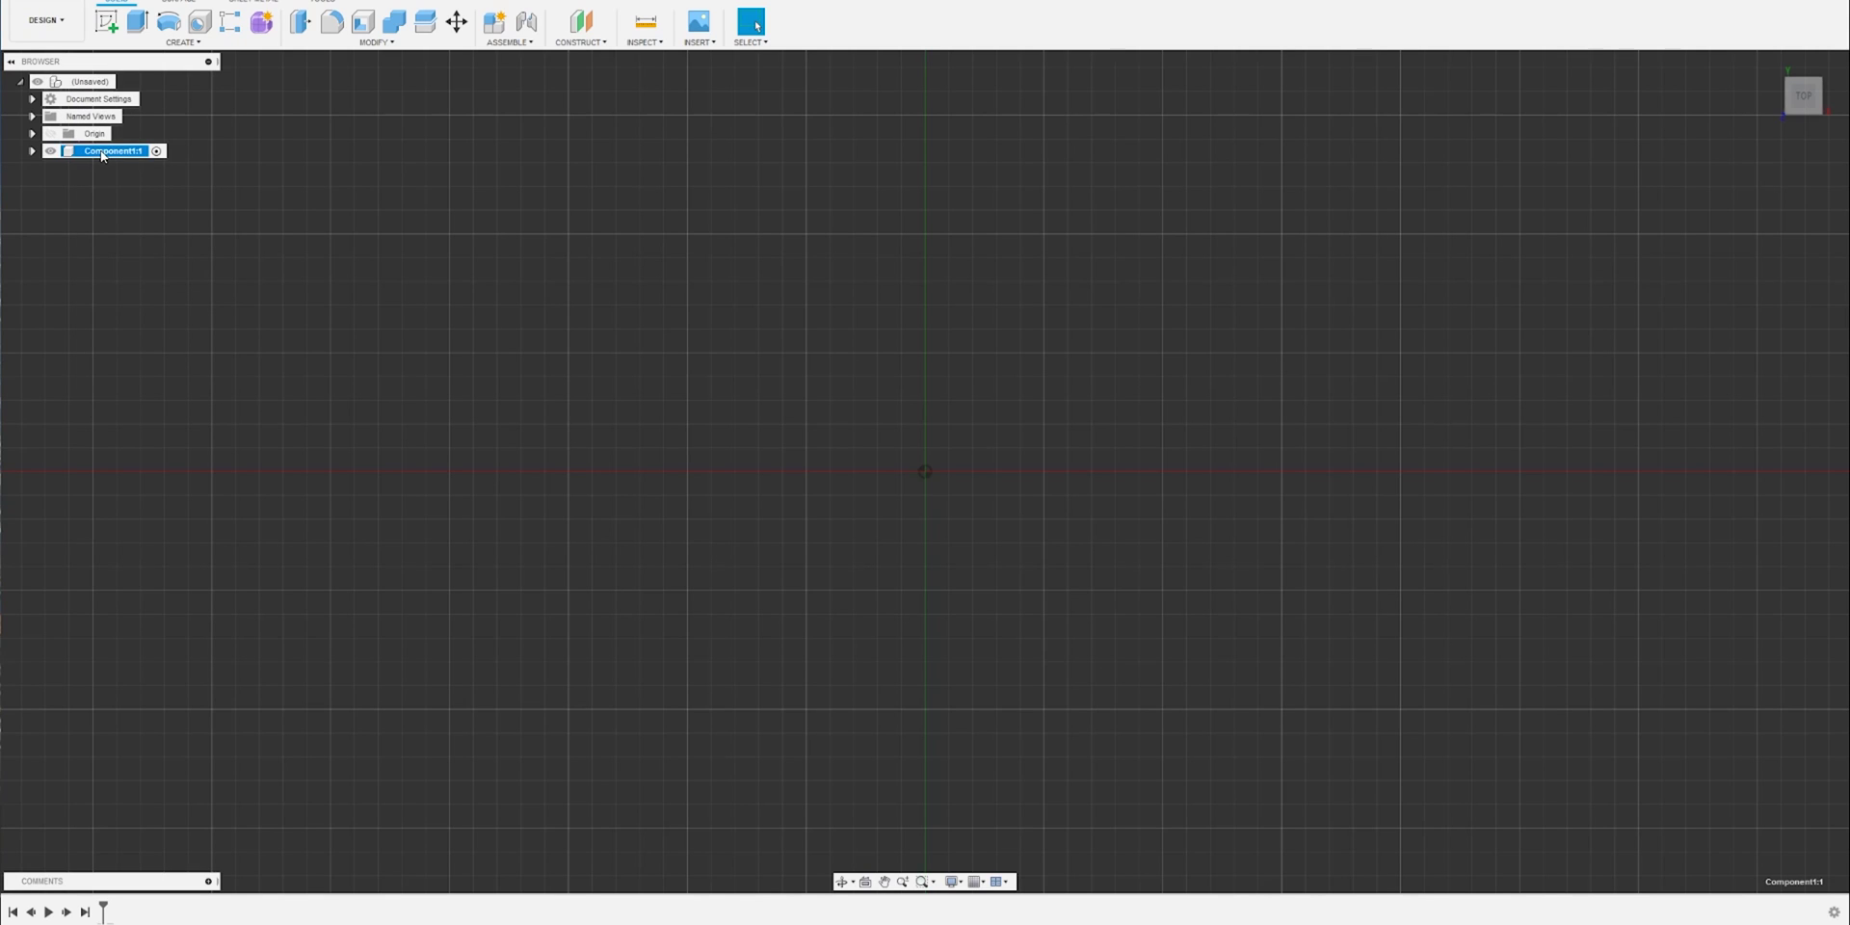
pyautogui.click(114, 151)
pyautogui.write('SVG')
pyautogui.press('Return')
pyautogui.click(714, 45)
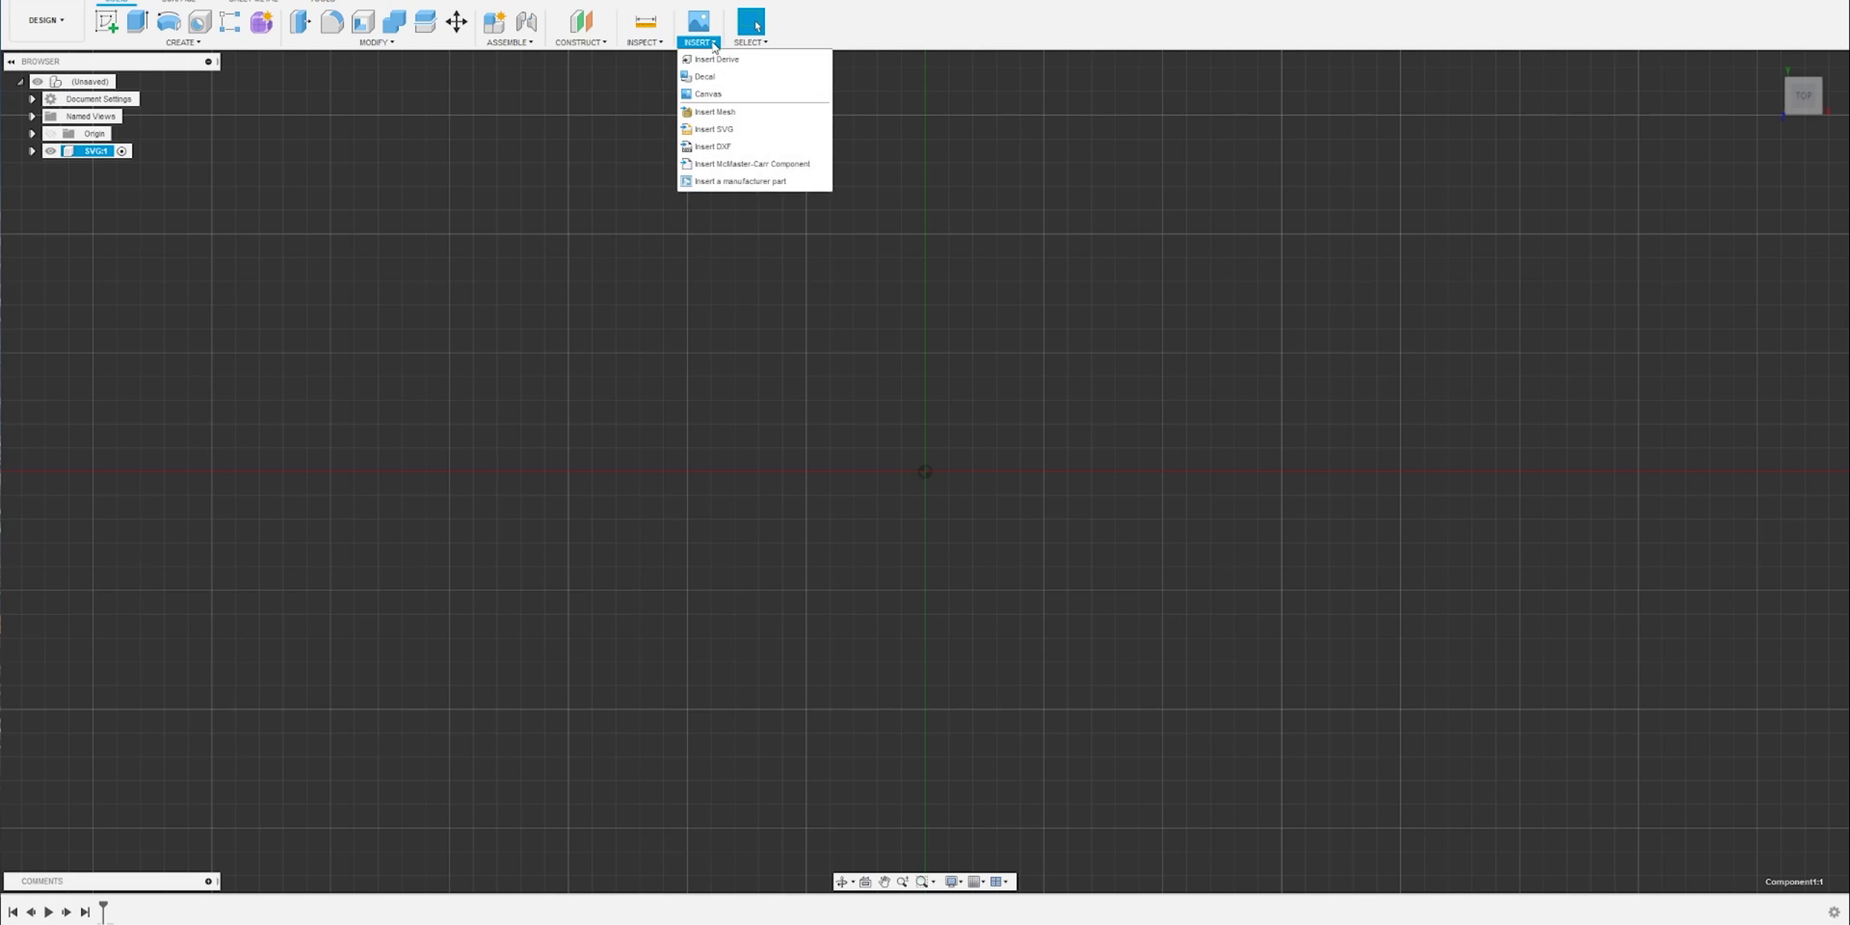
# Step: Insert shamrock.svg on the ground plane, moved onto the origin and scaled to 0.8
pyautogui.click(714, 129)
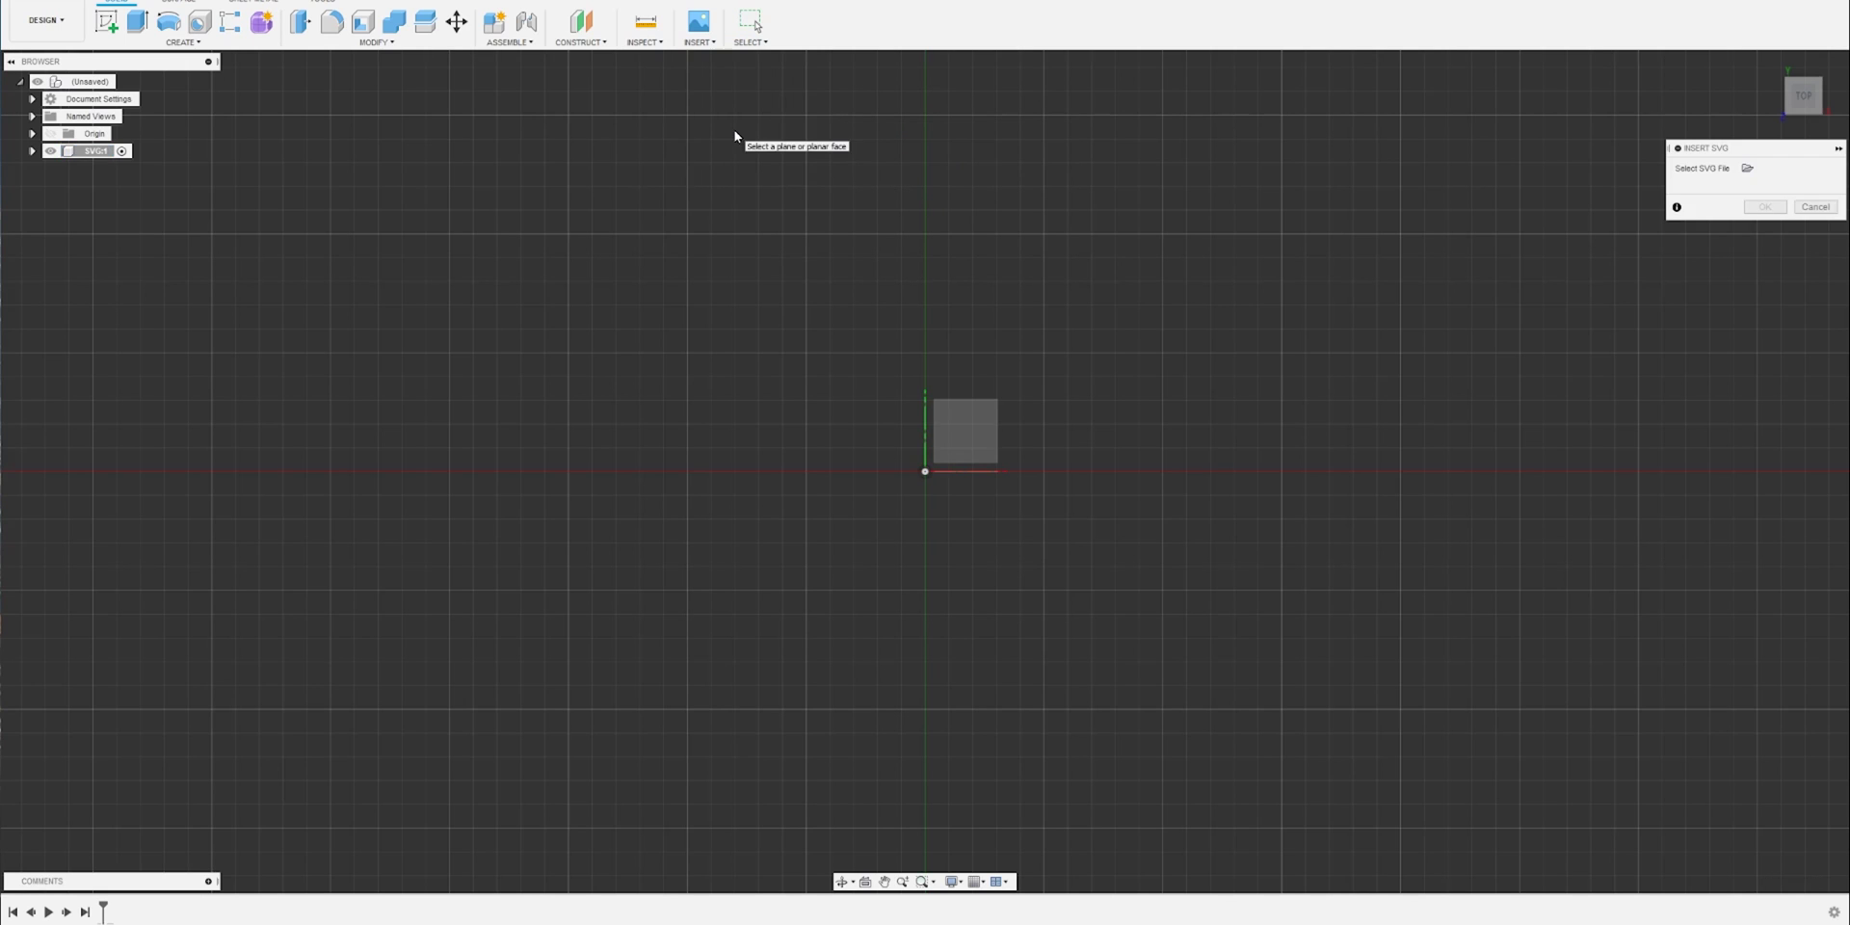
pyautogui.click(1748, 169)
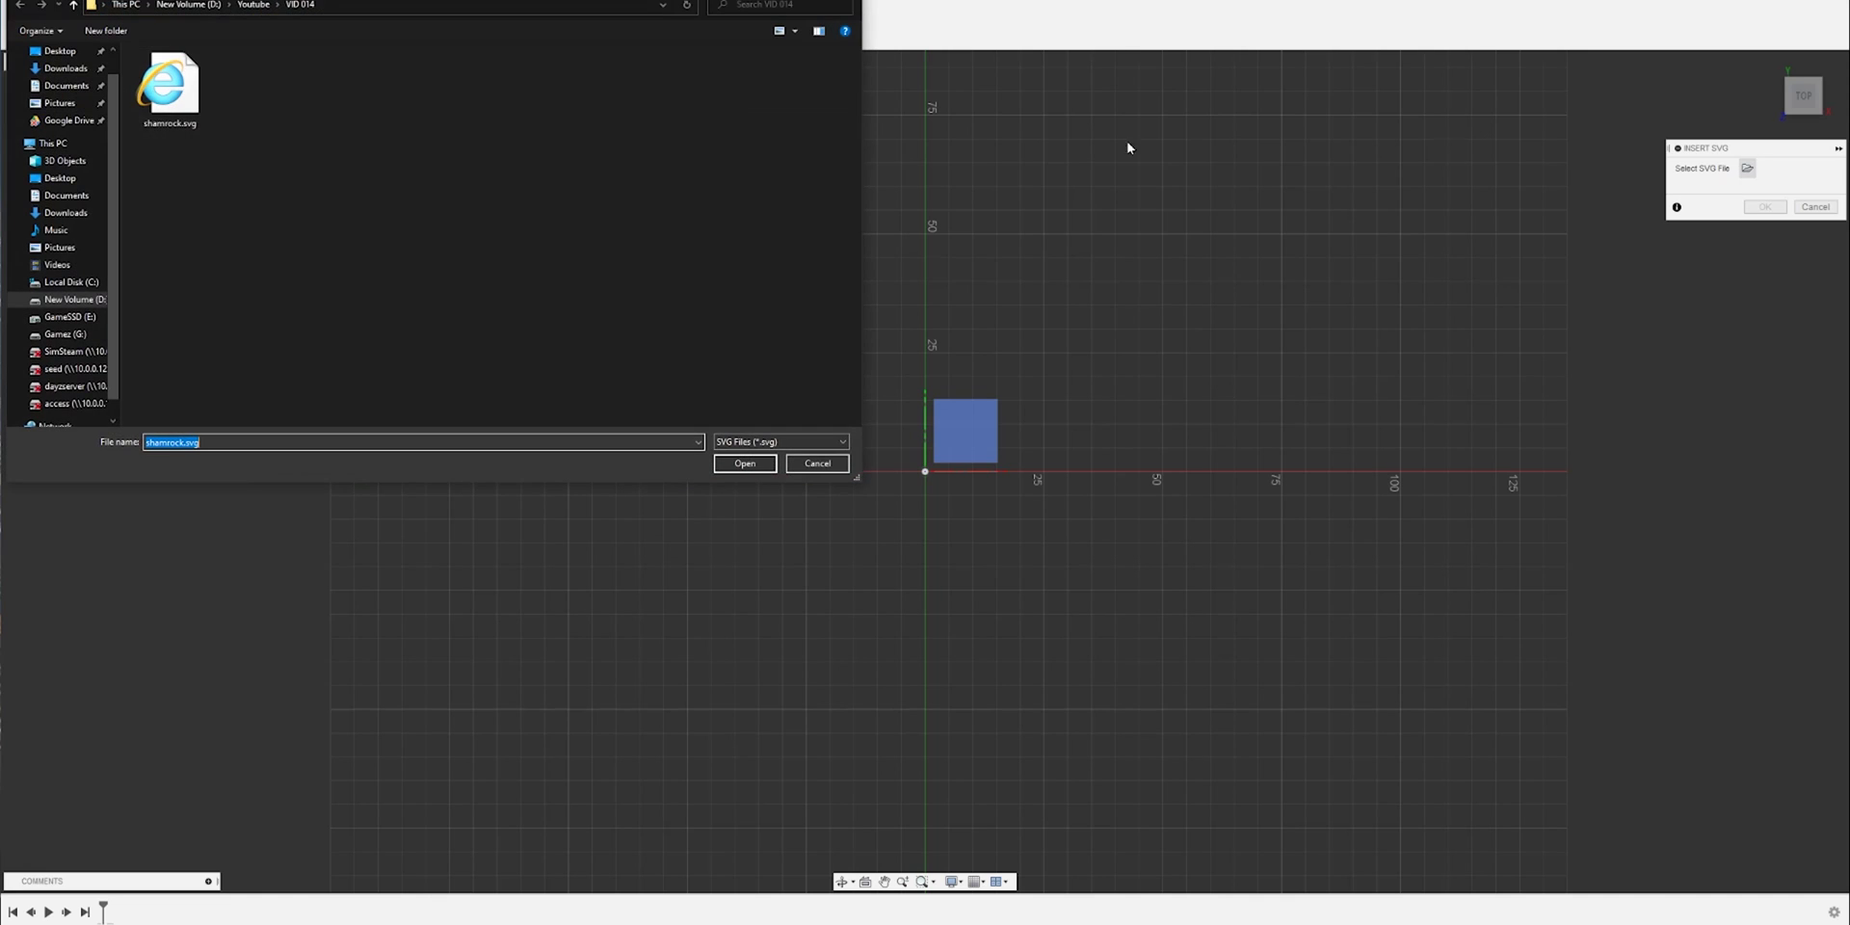
pyautogui.click(746, 464)
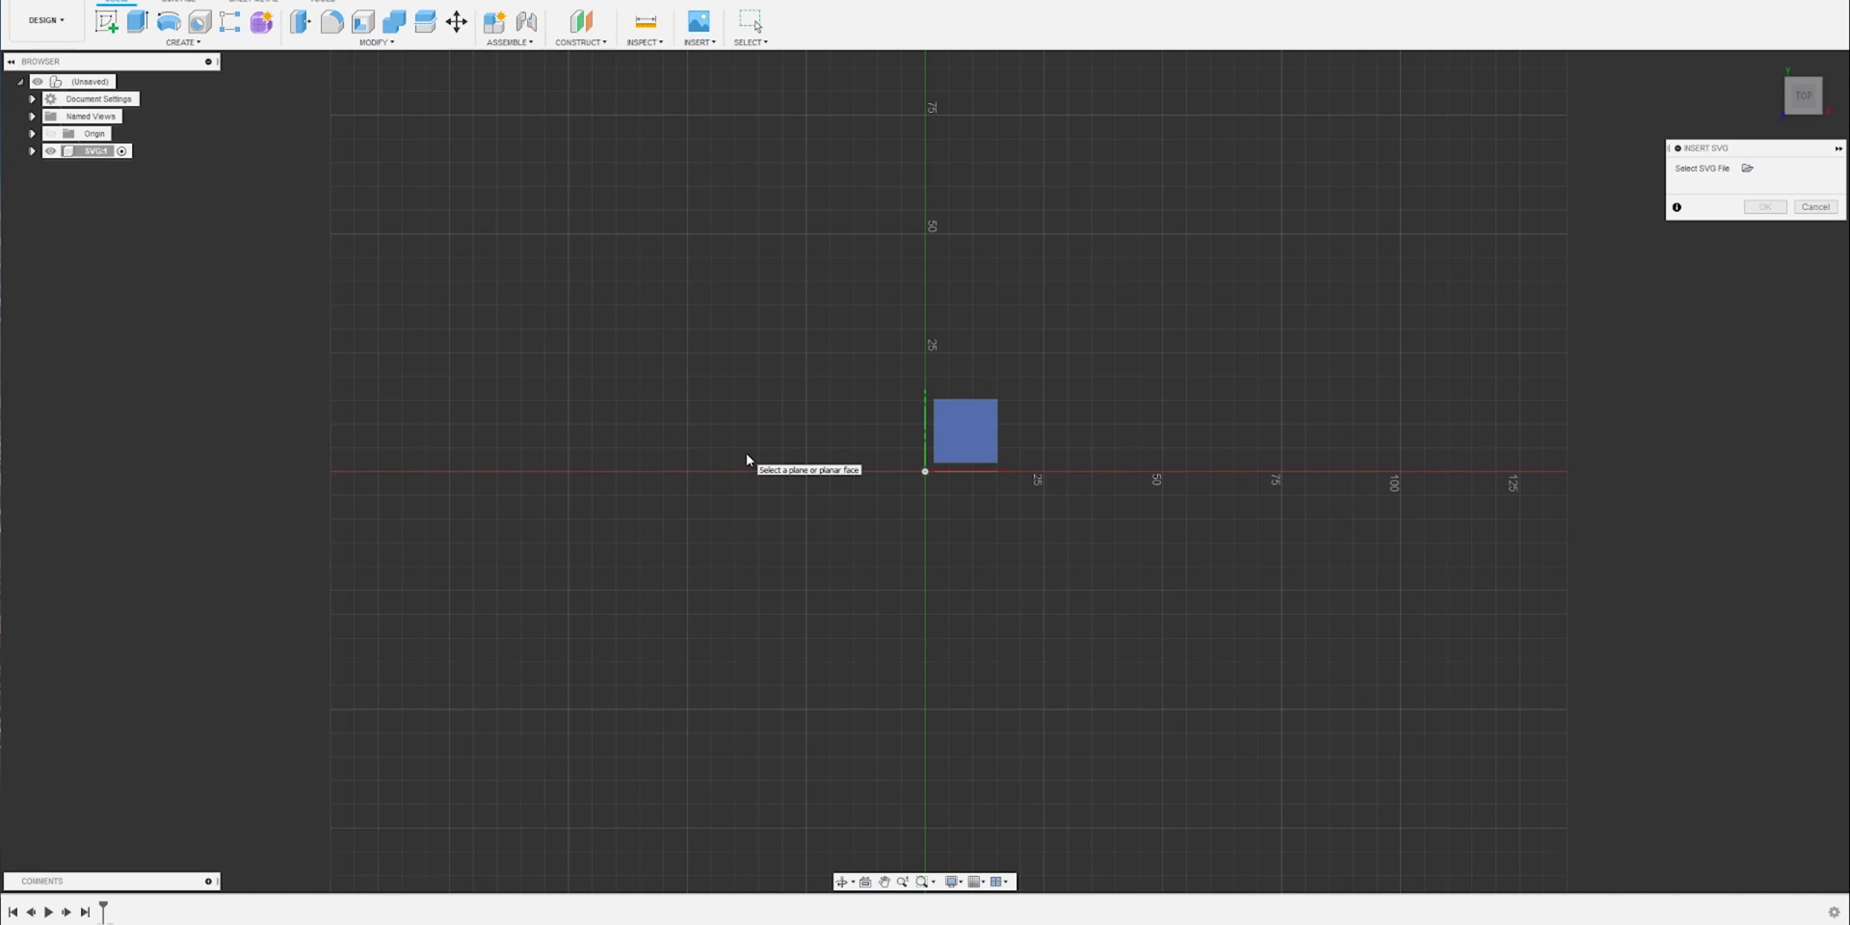
pyautogui.click(961, 433)
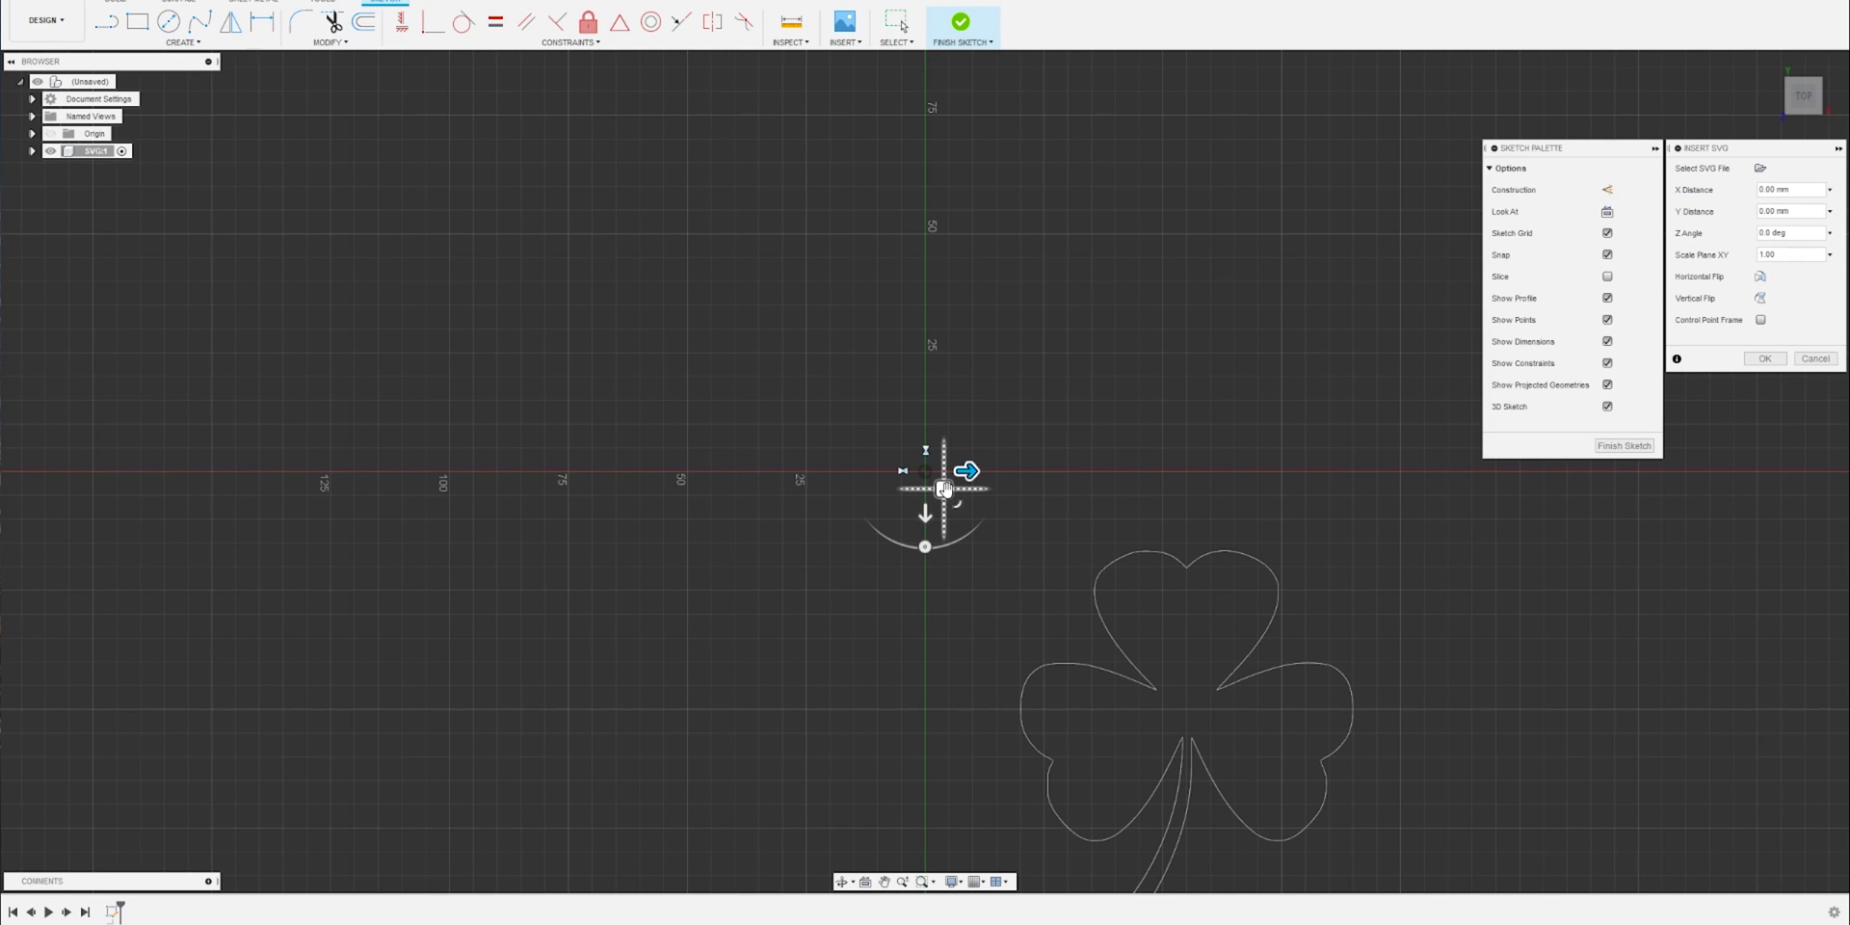
pyautogui.moveTo(943, 489); pyautogui.dragTo(678, 154)
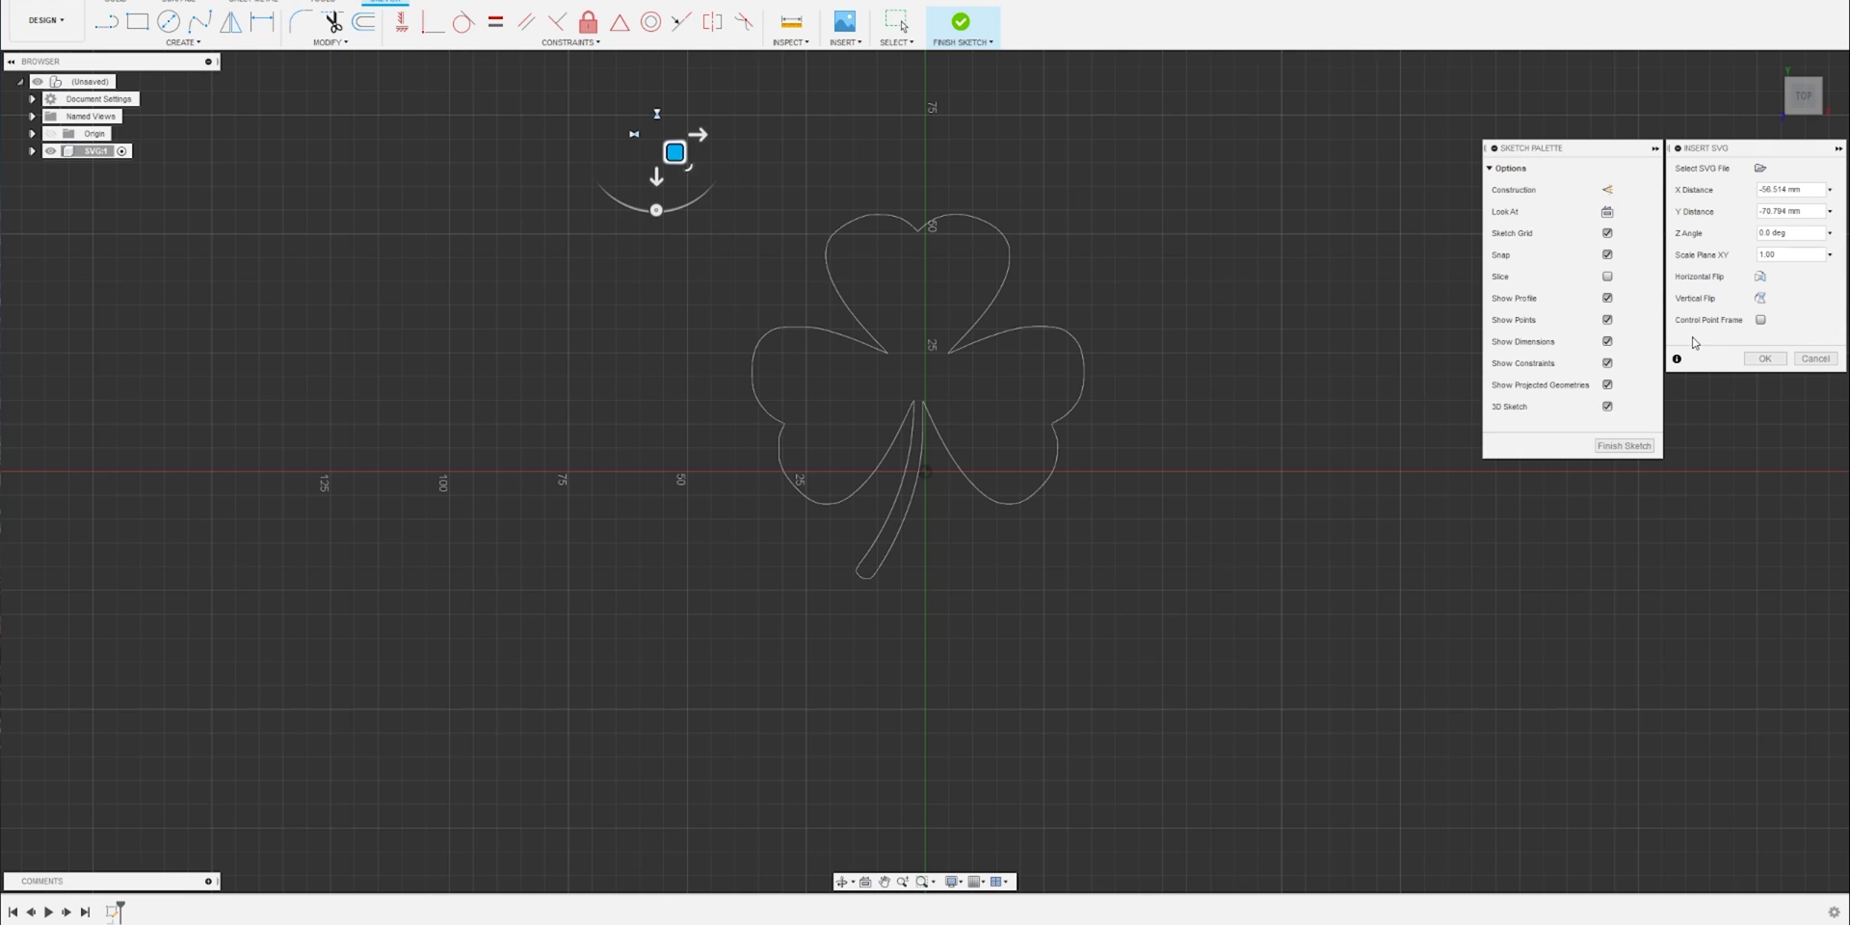
pyautogui.click(1782, 255)
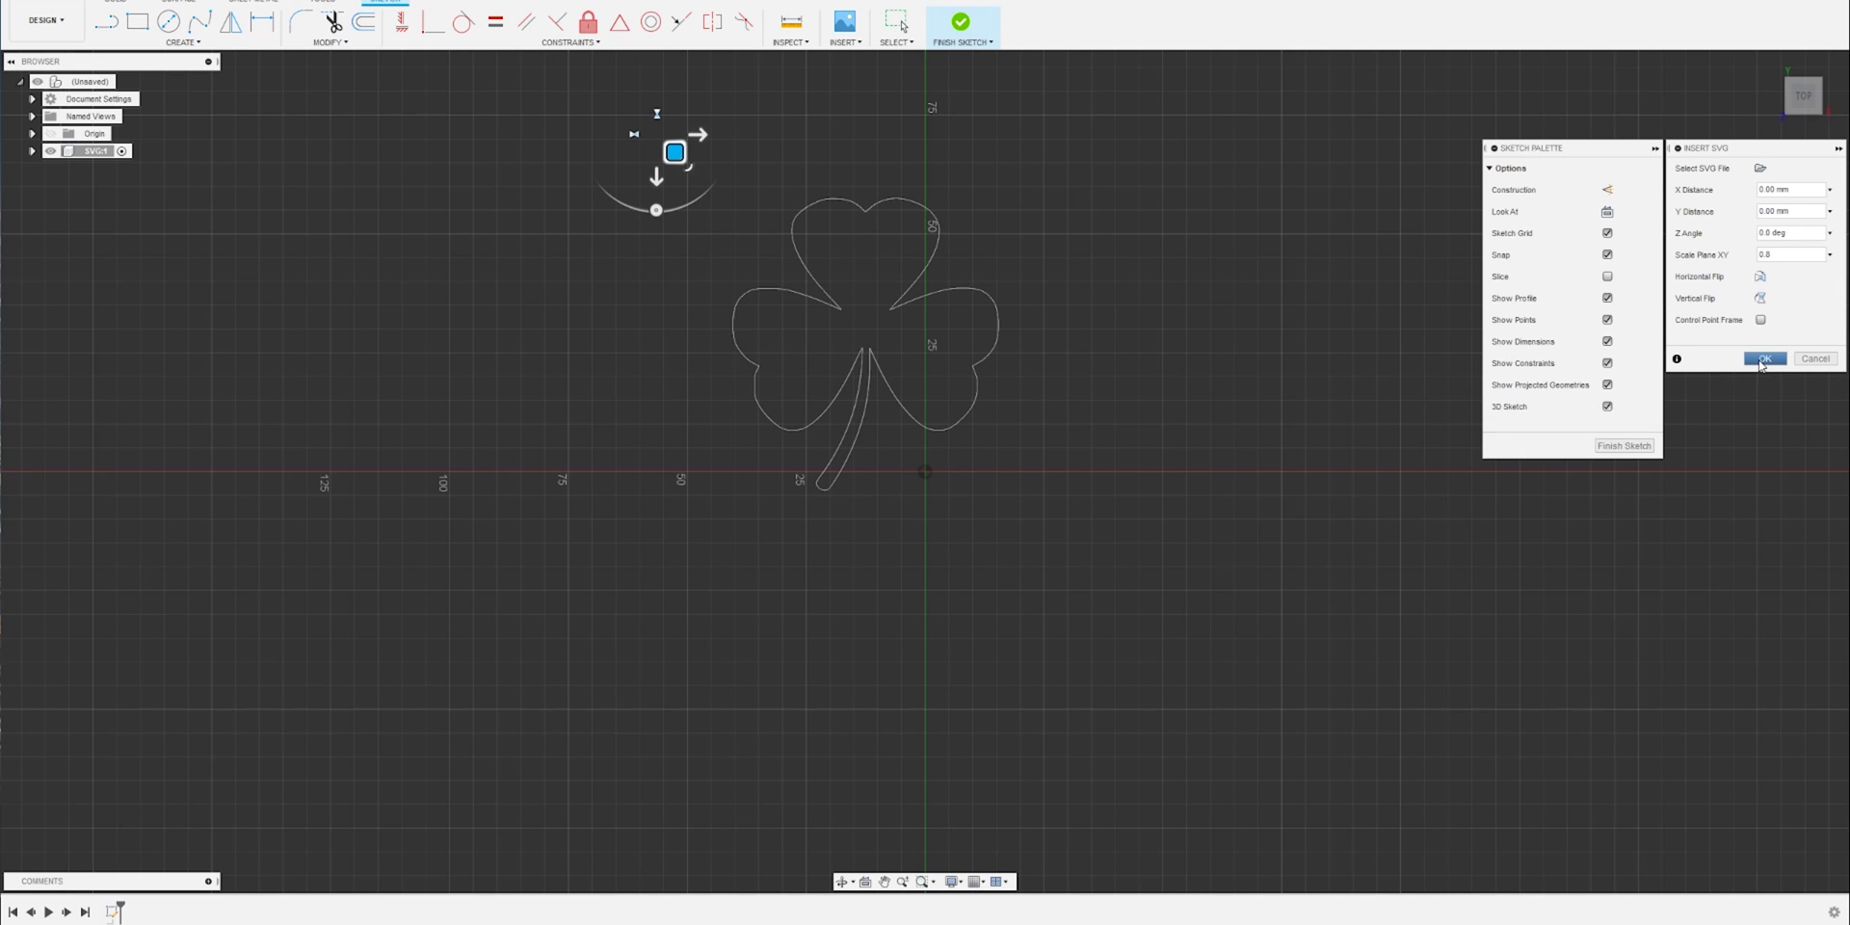
pyautogui.click(1762, 360)
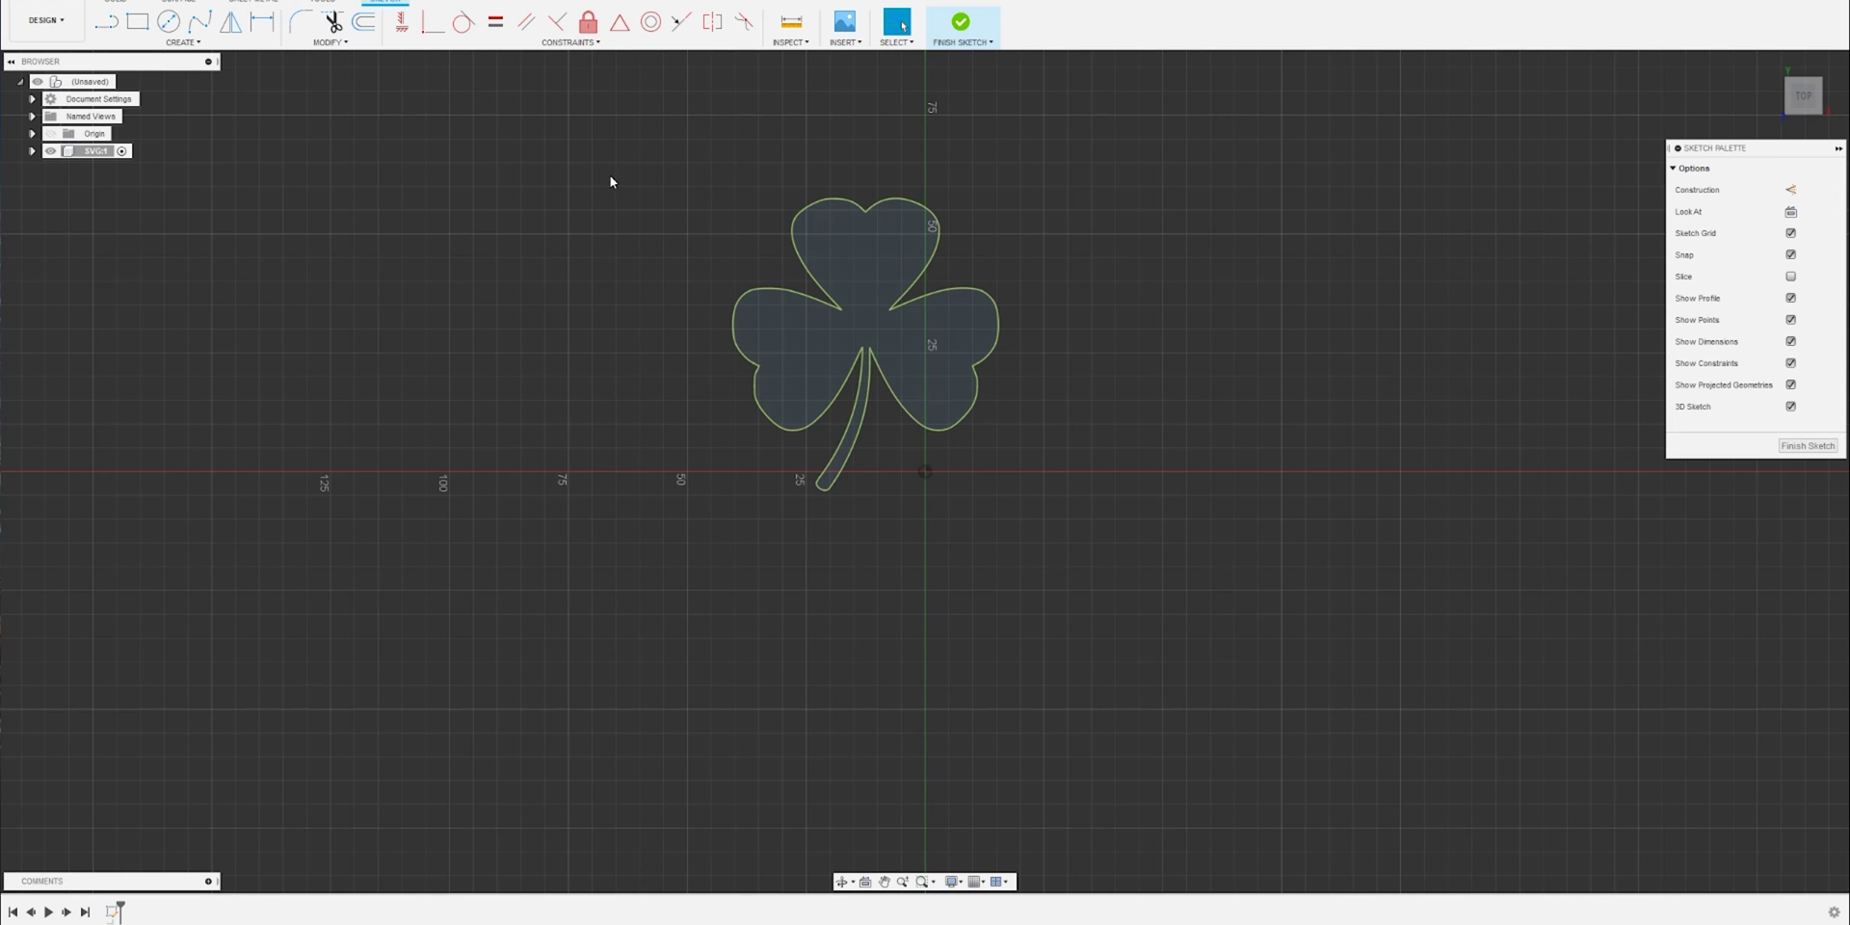
# Step: Finish the shamrock sketch and add a second component named Cutter
pyautogui.moveTo(611, 182); pyautogui.dragTo(1081, 531)
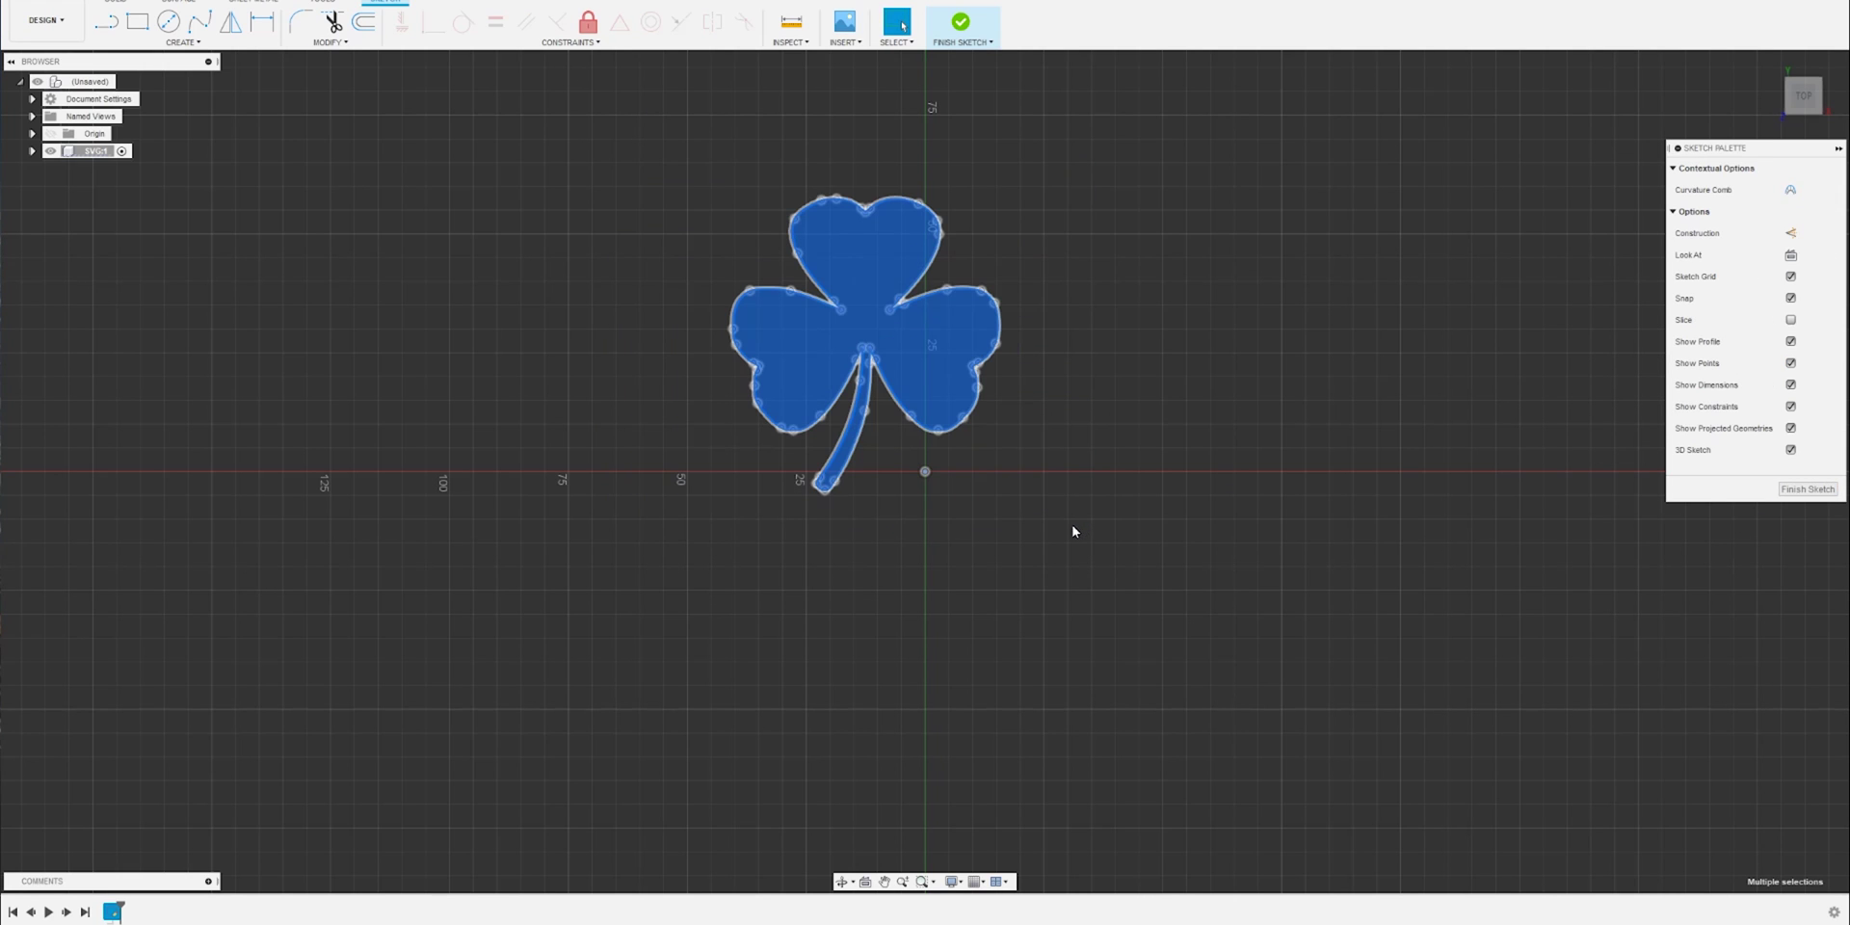
pyautogui.click(1798, 489)
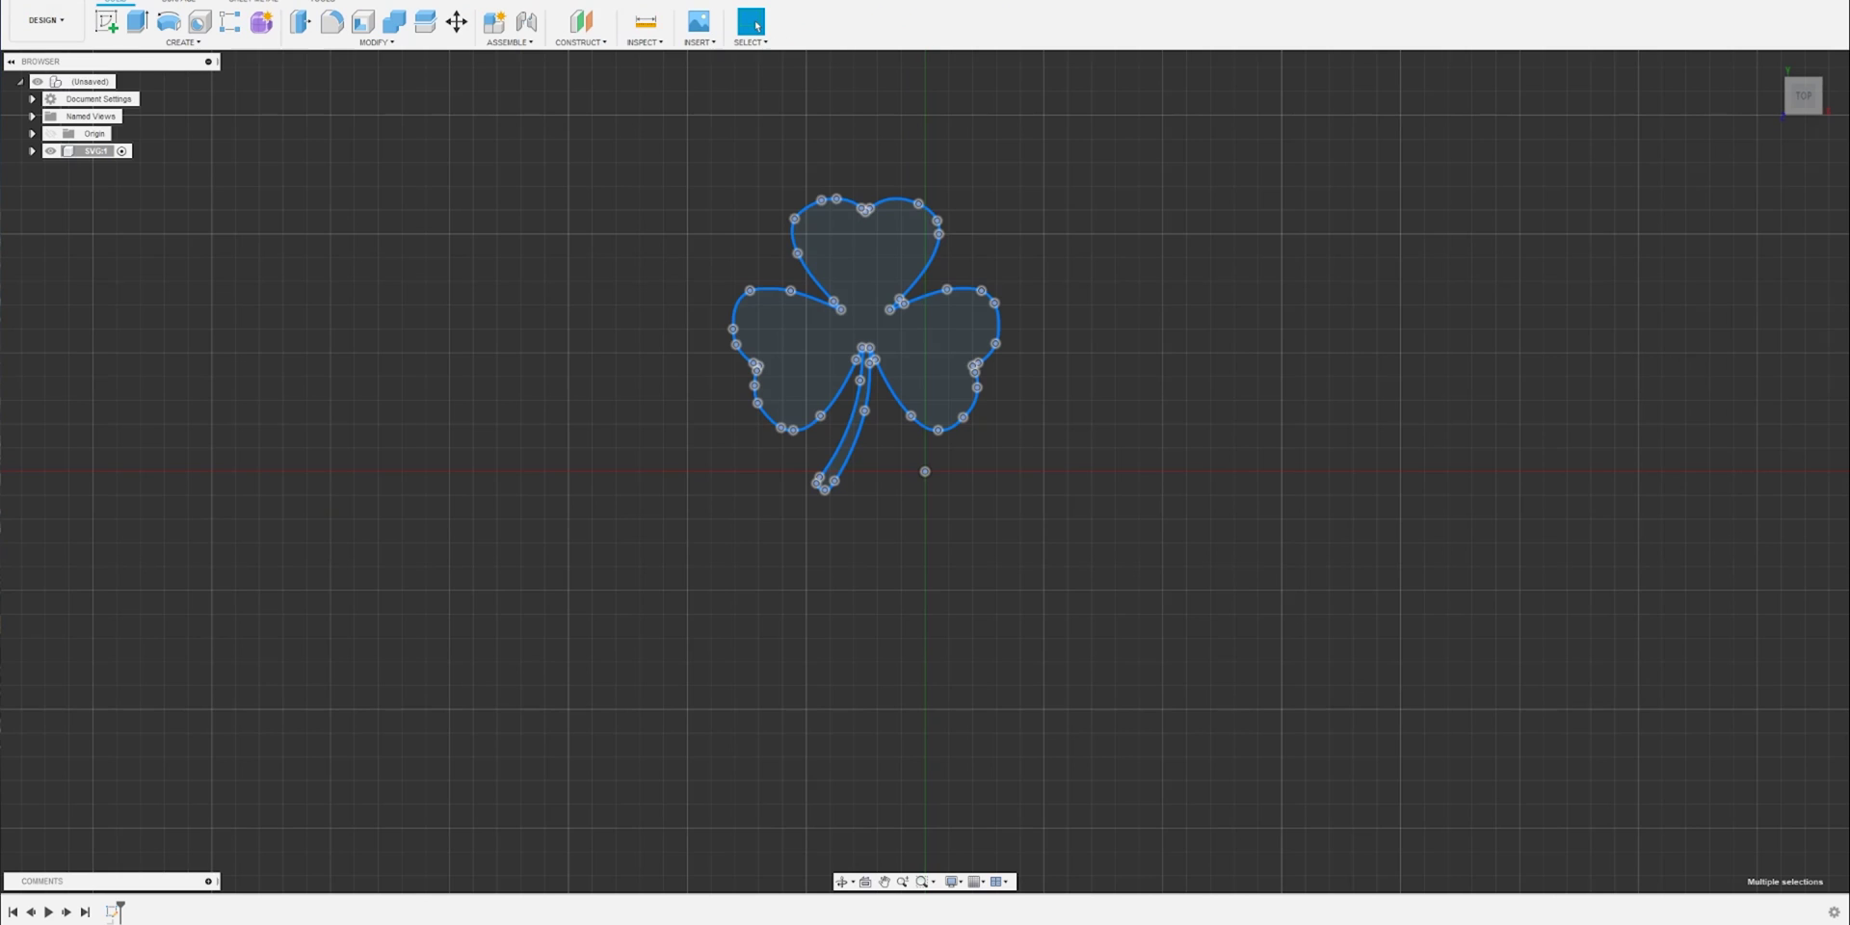
pyautogui.rightClick(97, 101)
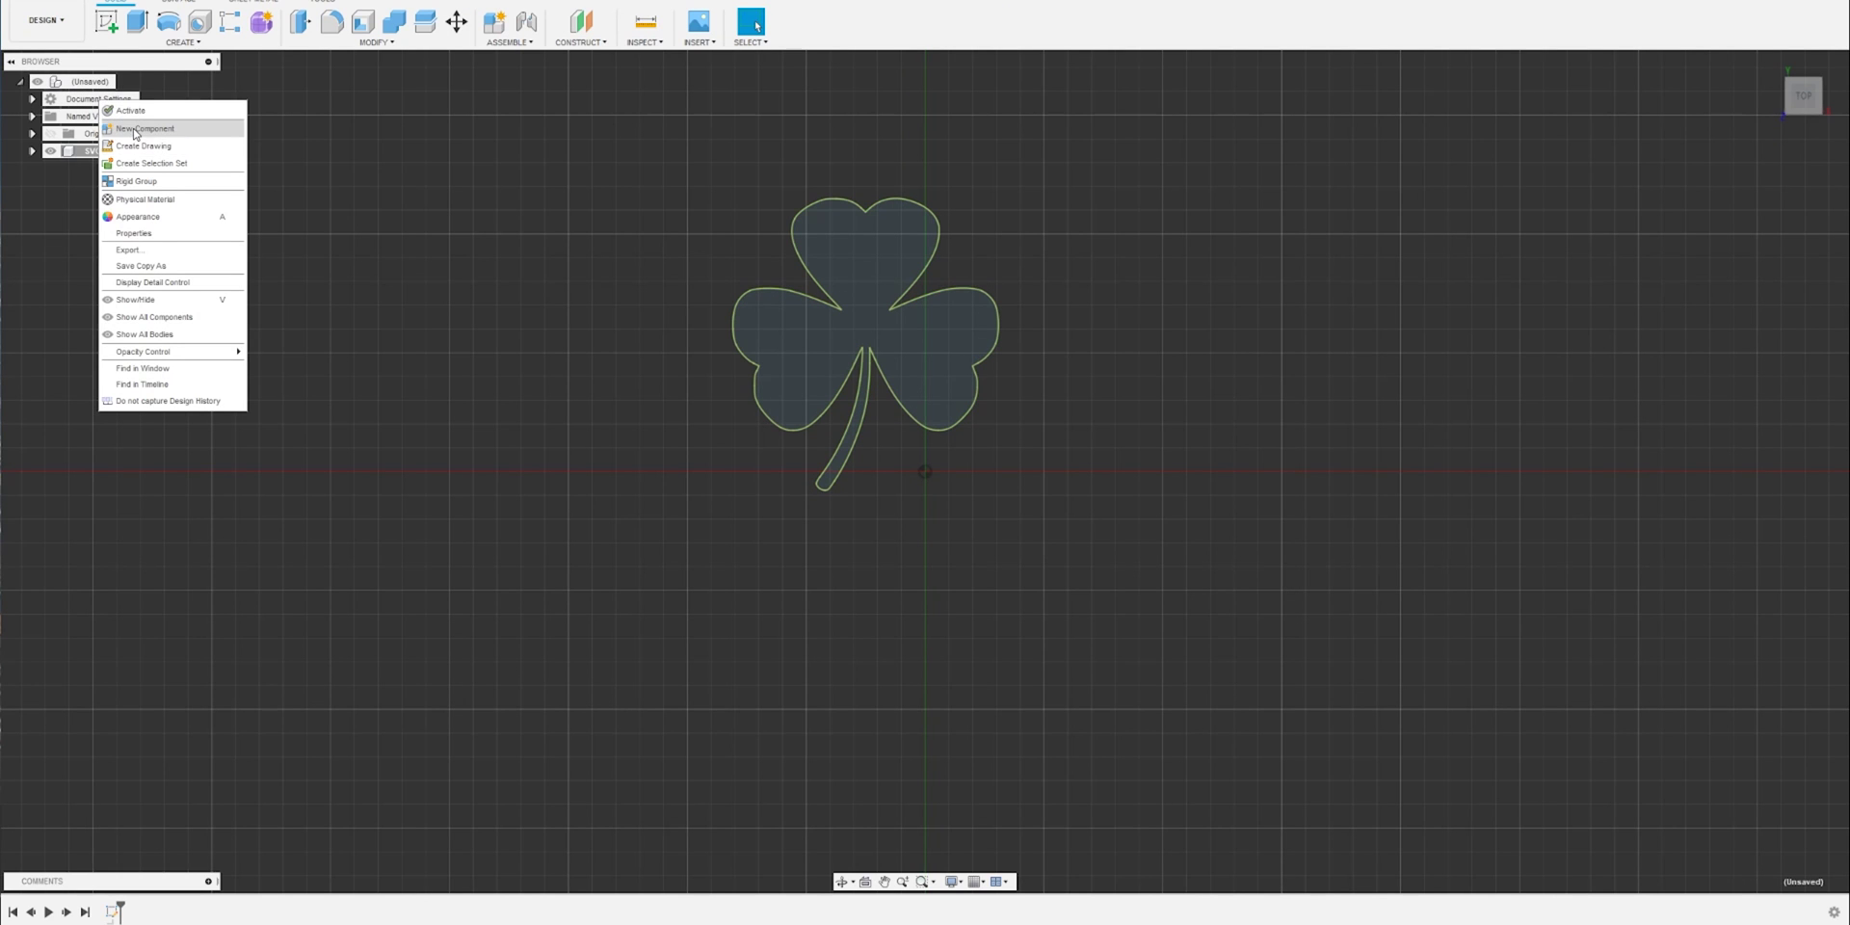
pyautogui.click(135, 130)
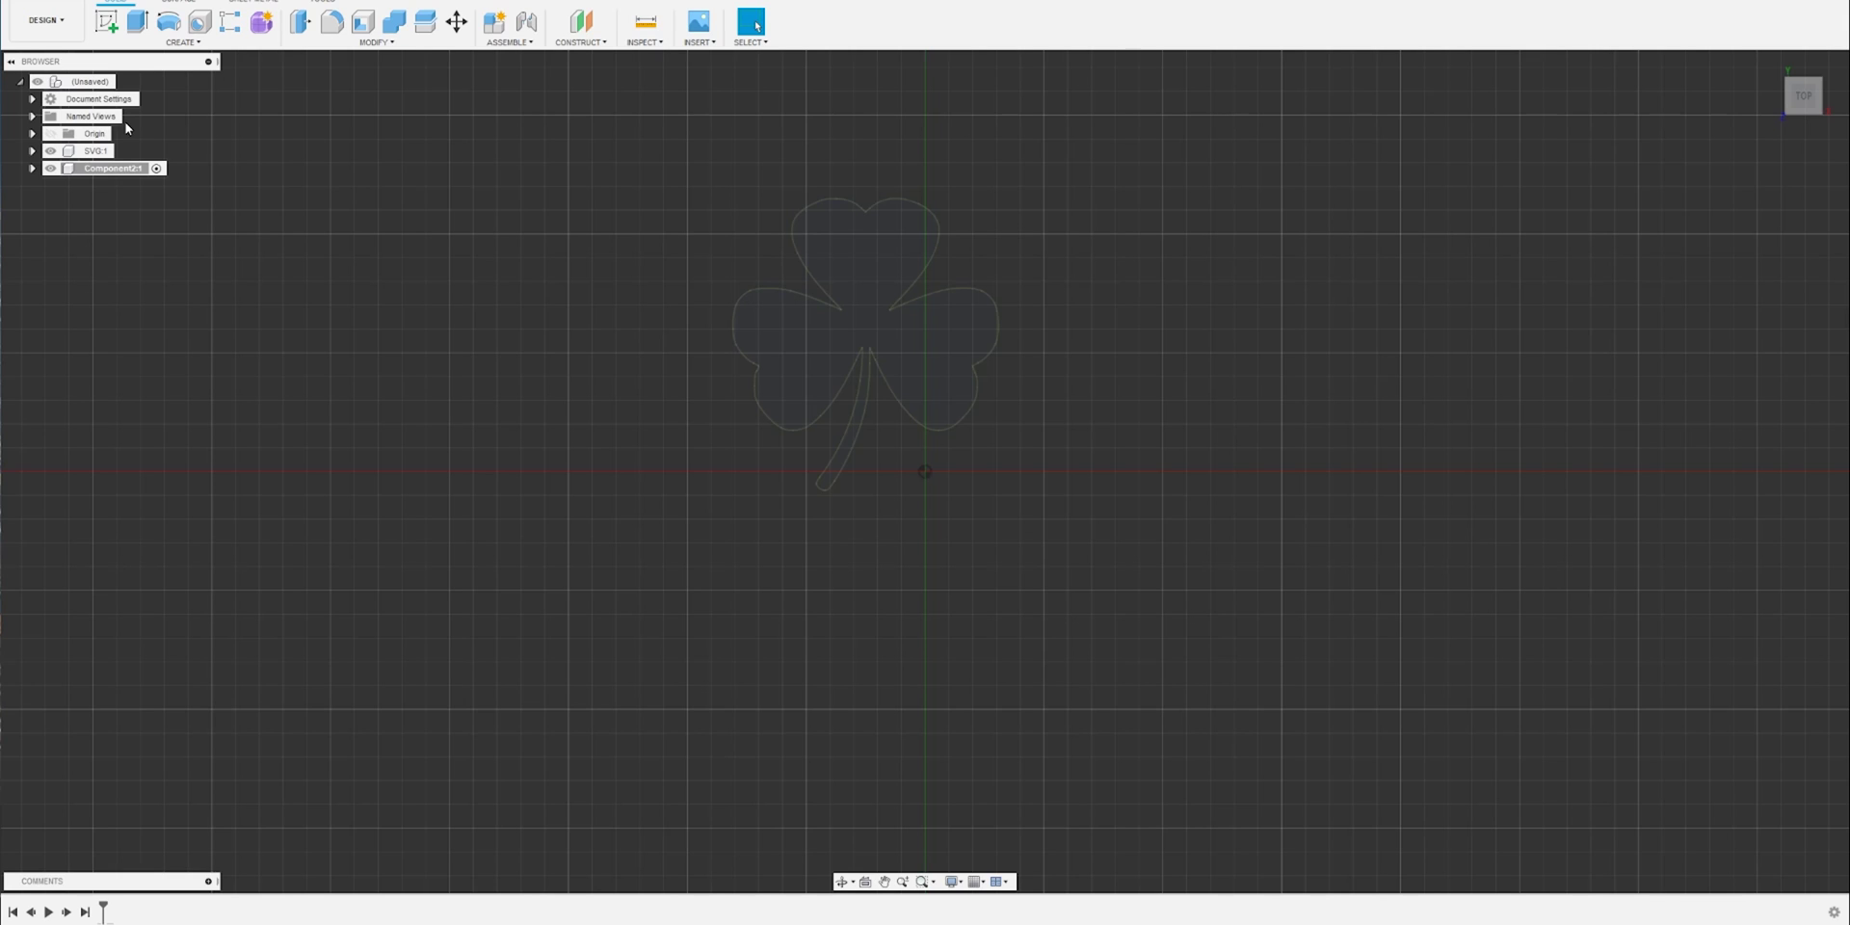
pyautogui.doubleClick(109, 168)
pyautogui.write('Cutter')
pyautogui.press('Return')
# Step: Hide the SVG component and its shamrock
pyautogui.keyDown('ctrl'); pyautogui.click(54, 153); pyautogui.keyUp('ctrl')
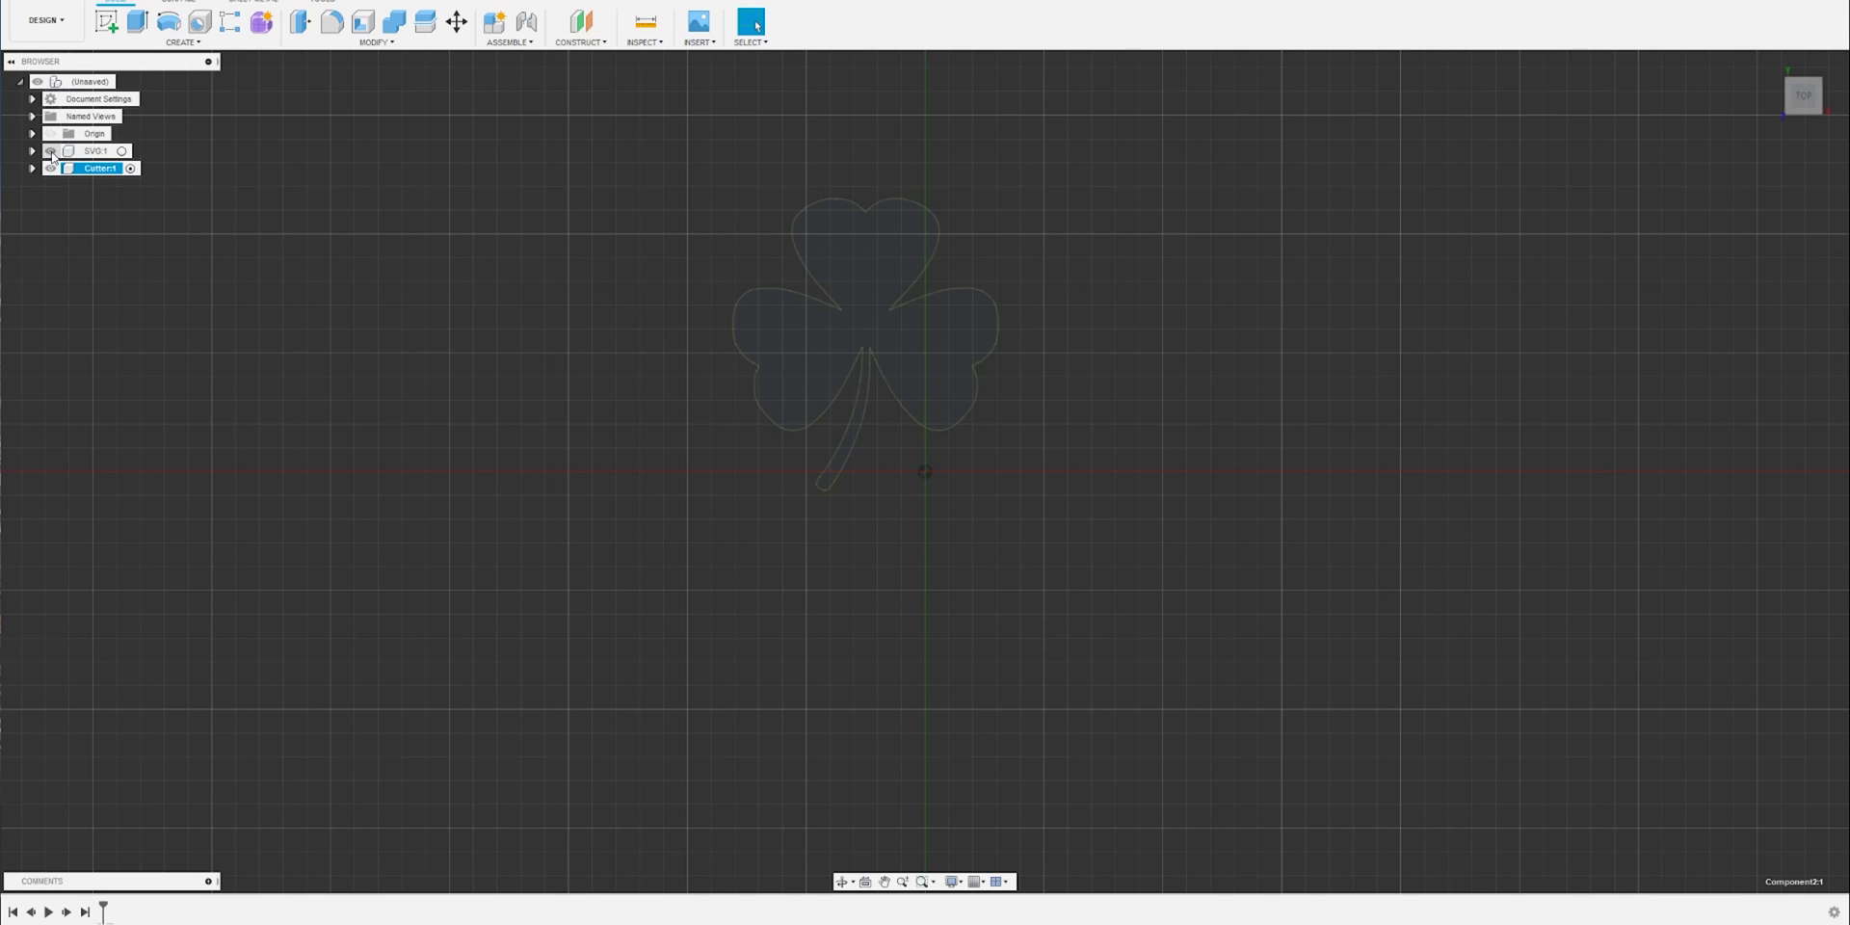
pyautogui.click(50, 151)
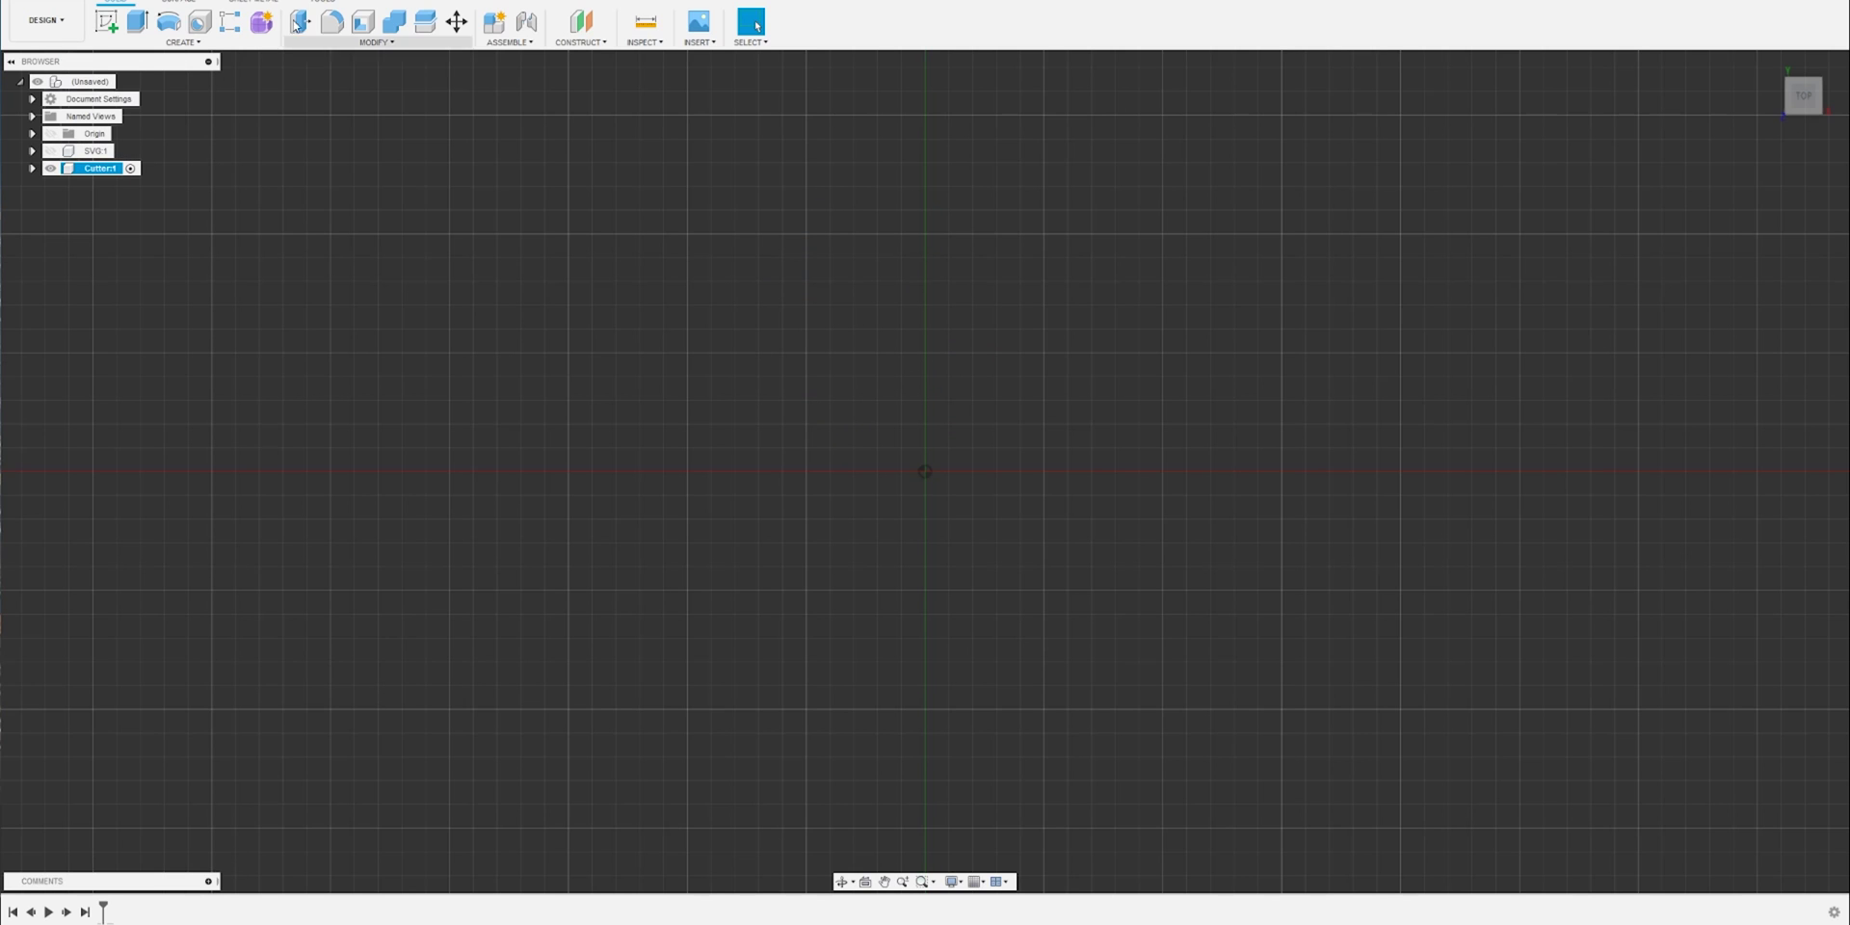
pyautogui.click(106, 21)
# Step: Paste the shamrock into a new Cutter sketch on the ground plane, shifted about 16 mm left
pyautogui.click(955, 439)
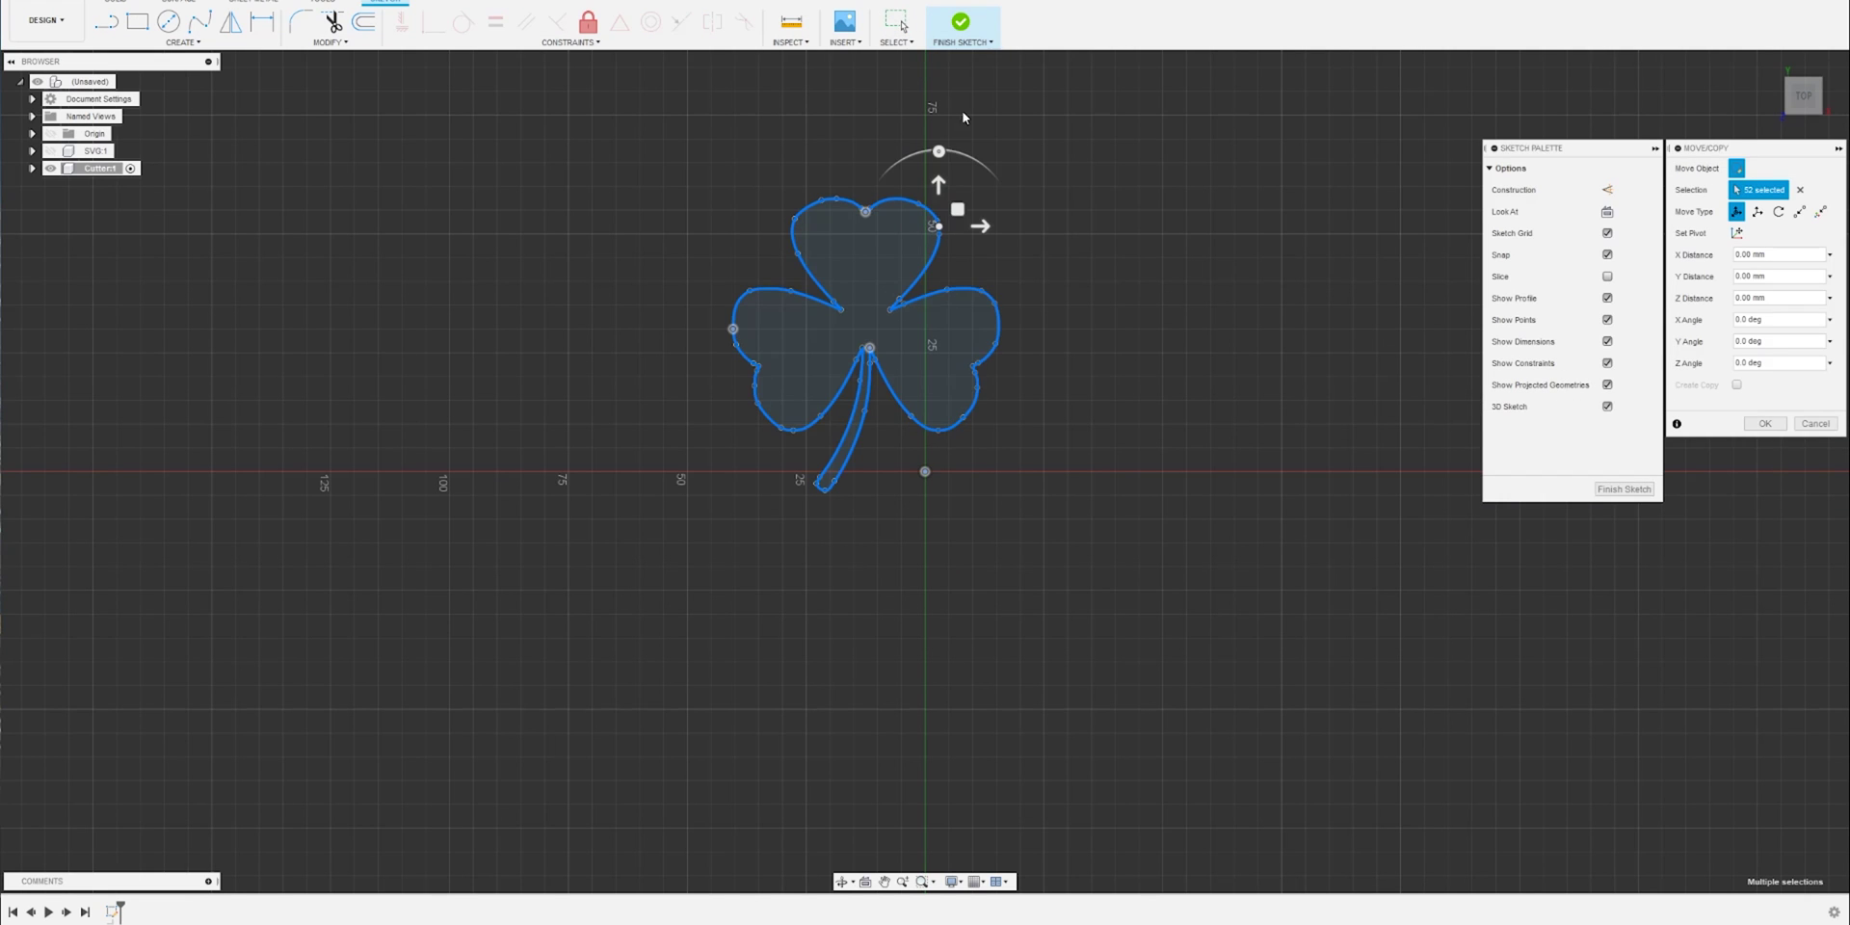
pyautogui.moveTo(957, 209); pyautogui.dragTo(880, 235)
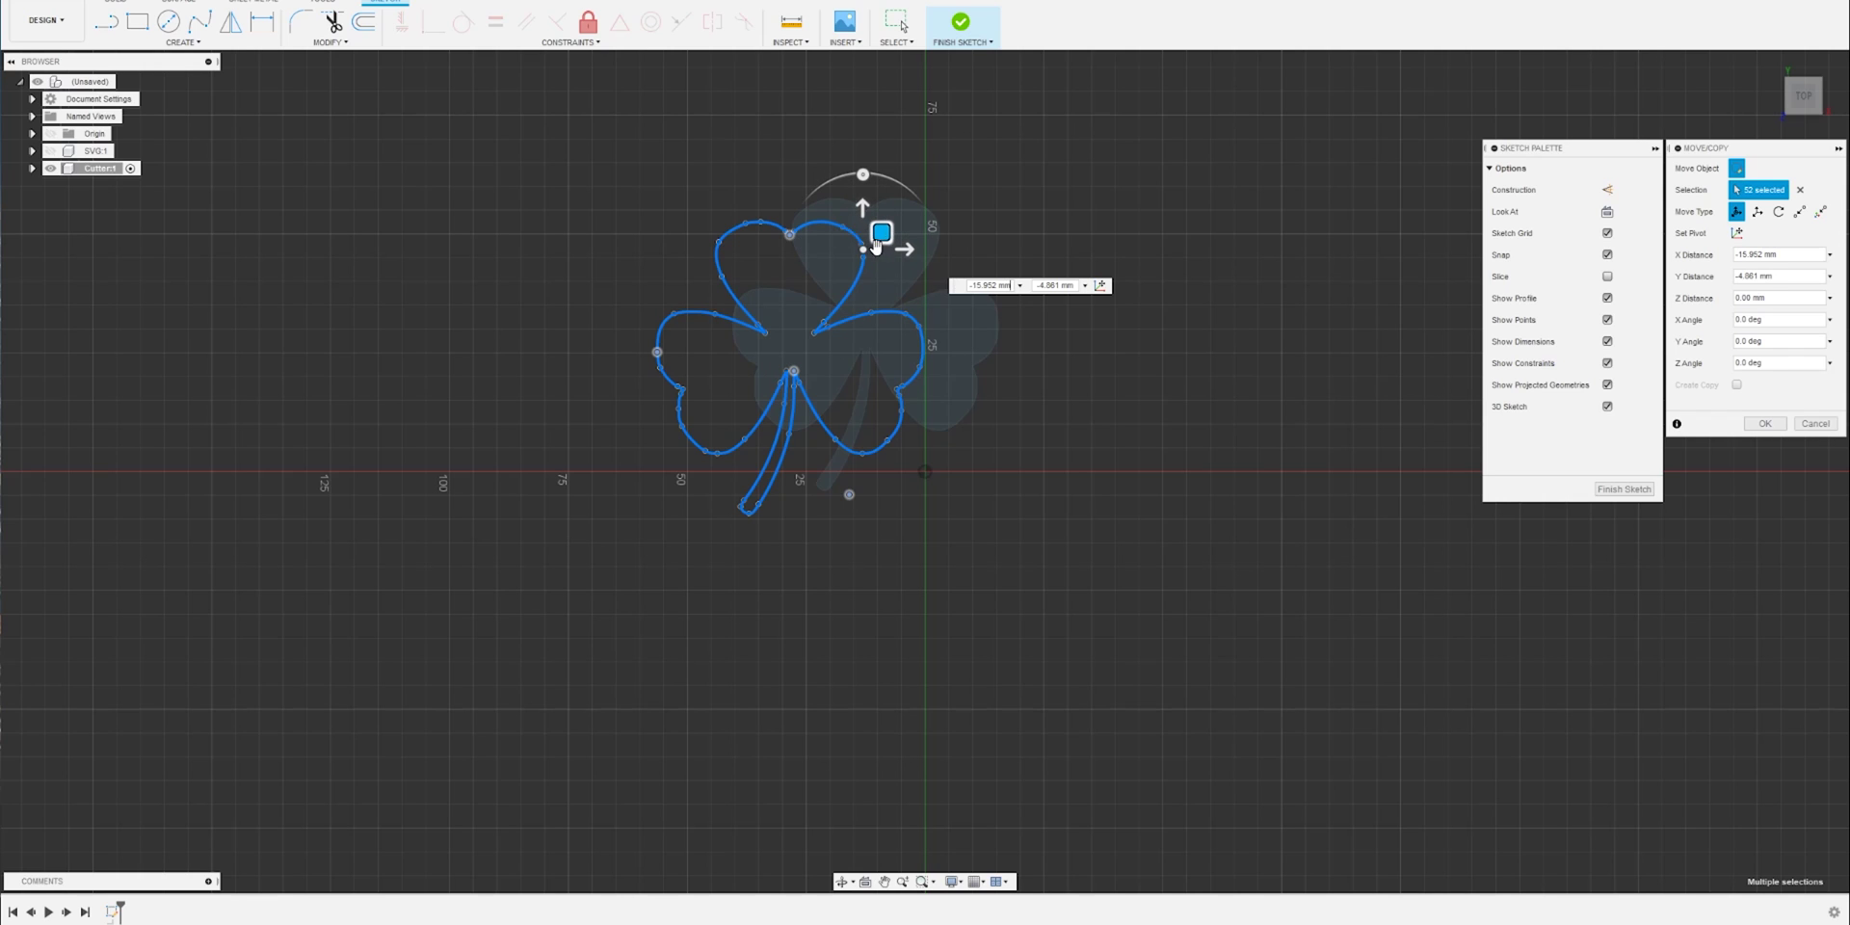
pyautogui.moveTo(880, 237); pyautogui.dragTo(879, 219)
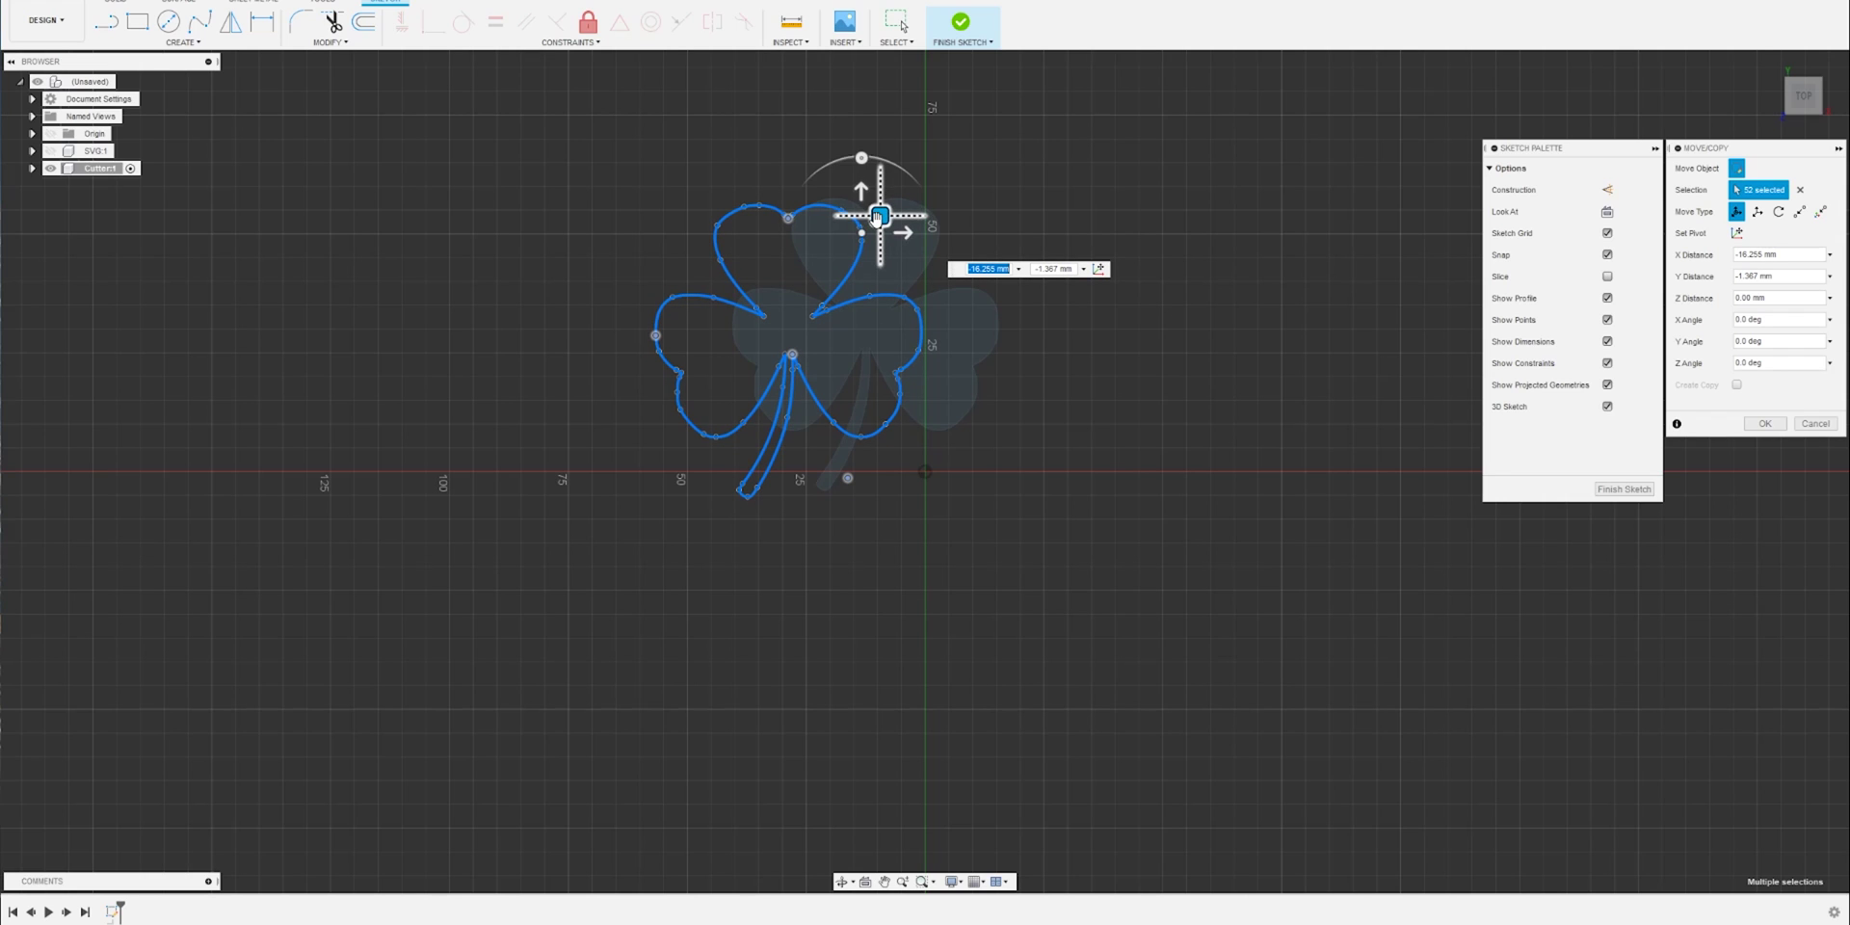
pyautogui.click(1633, 489)
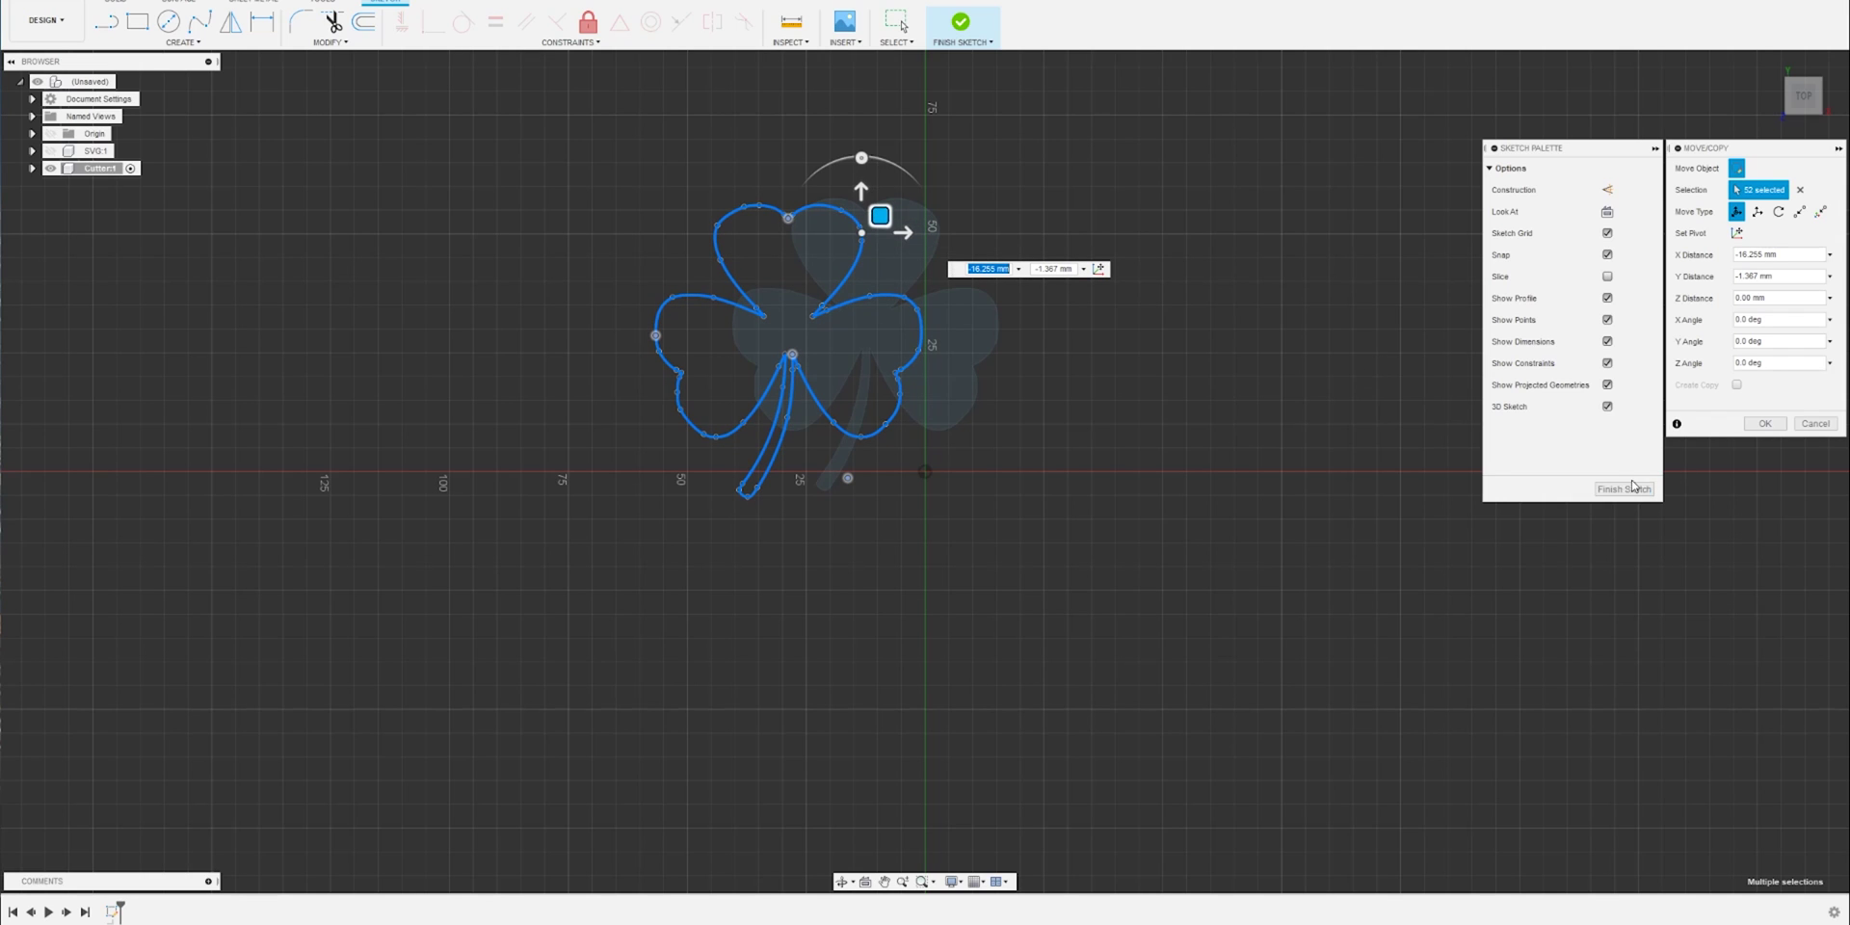
pyautogui.click(1767, 424)
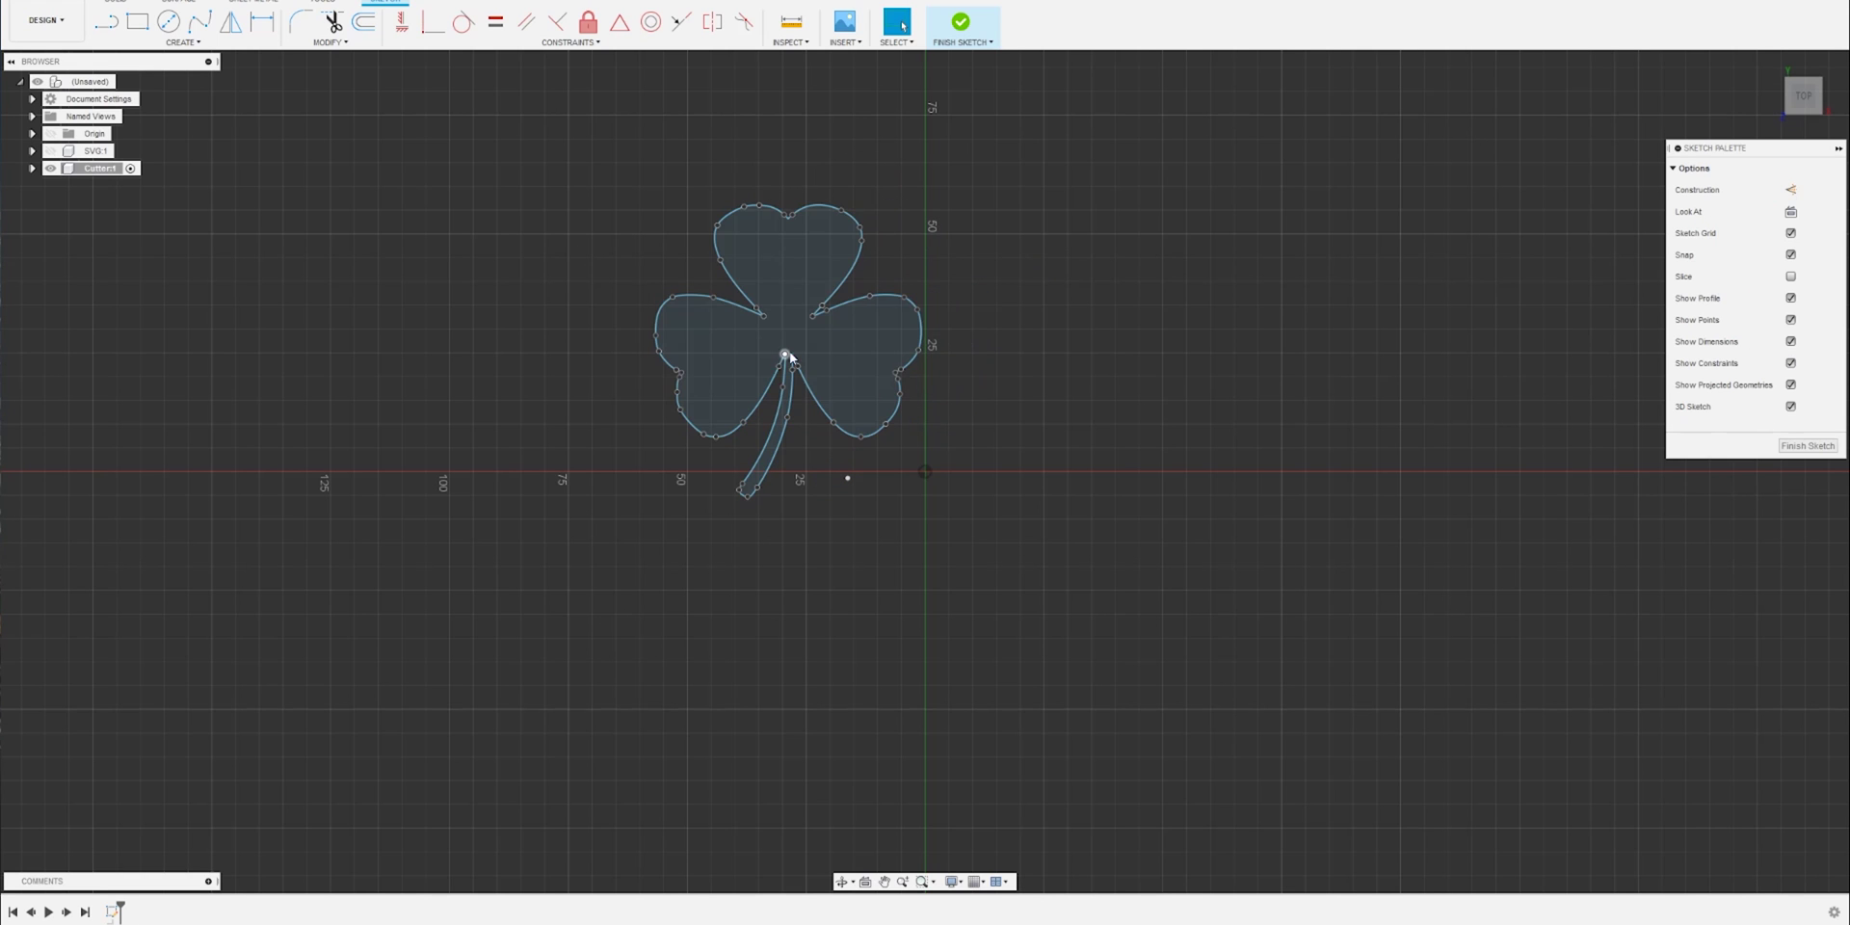
pyautogui.scroll(5, 782, 408)
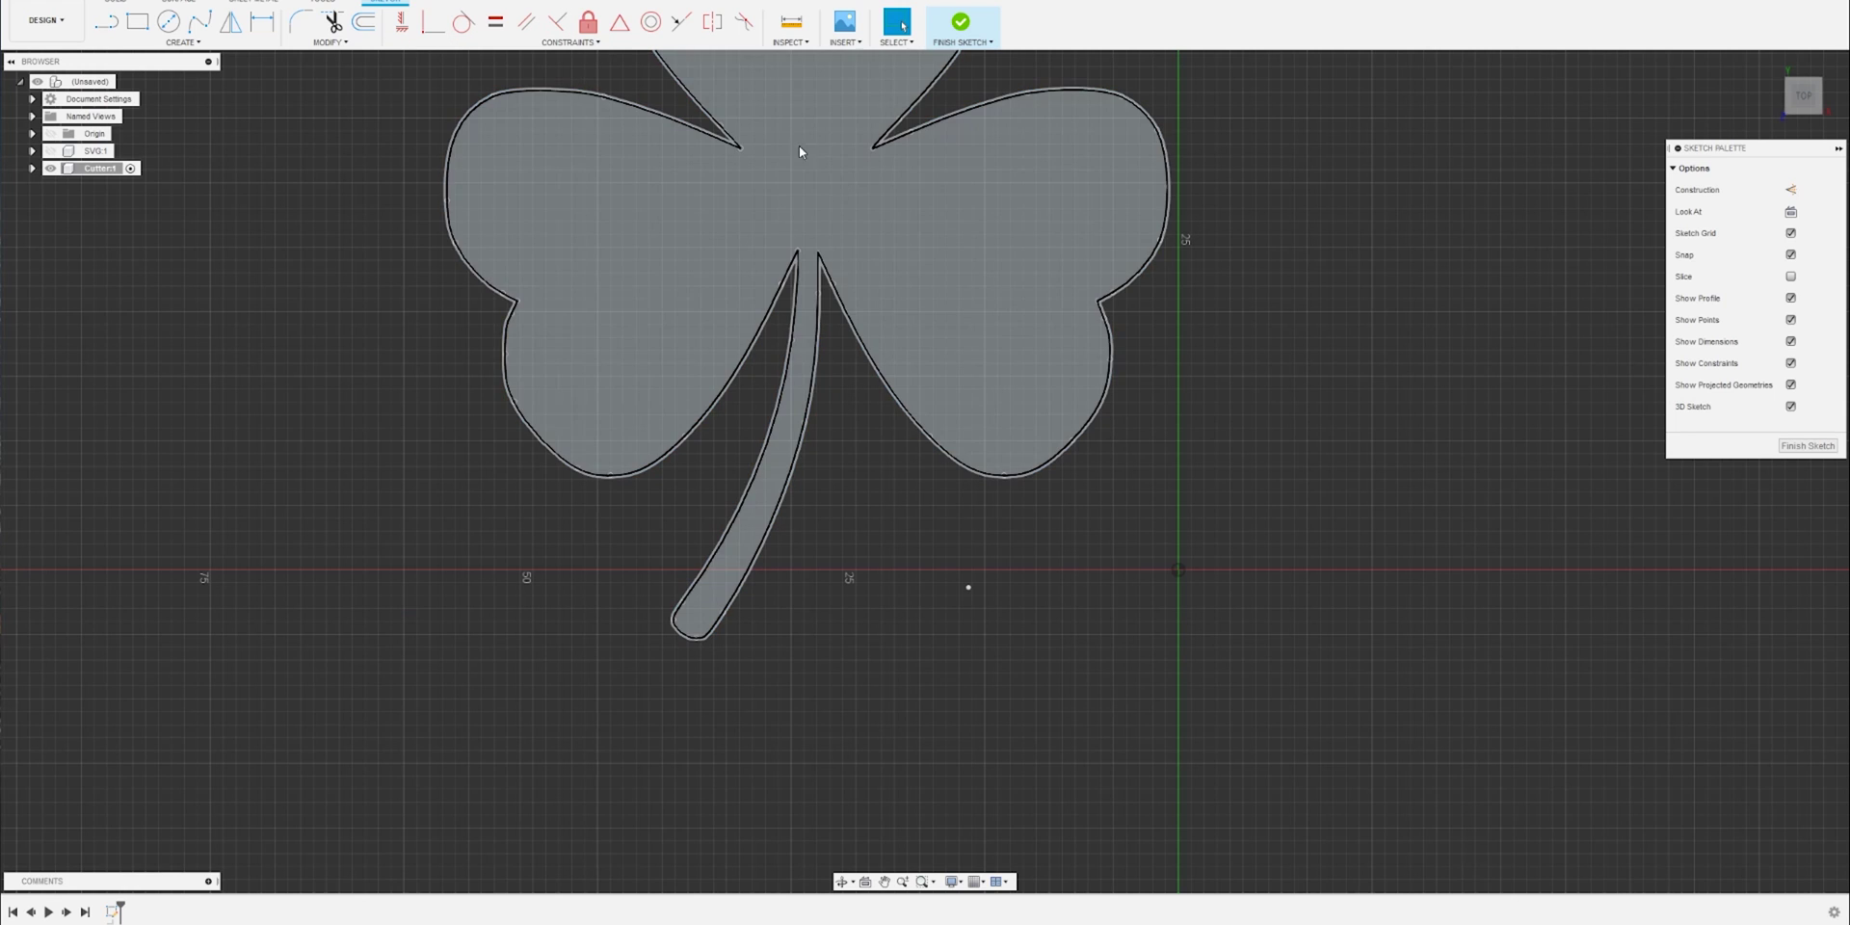
# Step: Select the connected shamrock outline and zoom in on the stem
pyautogui.doubleClick(734, 147)
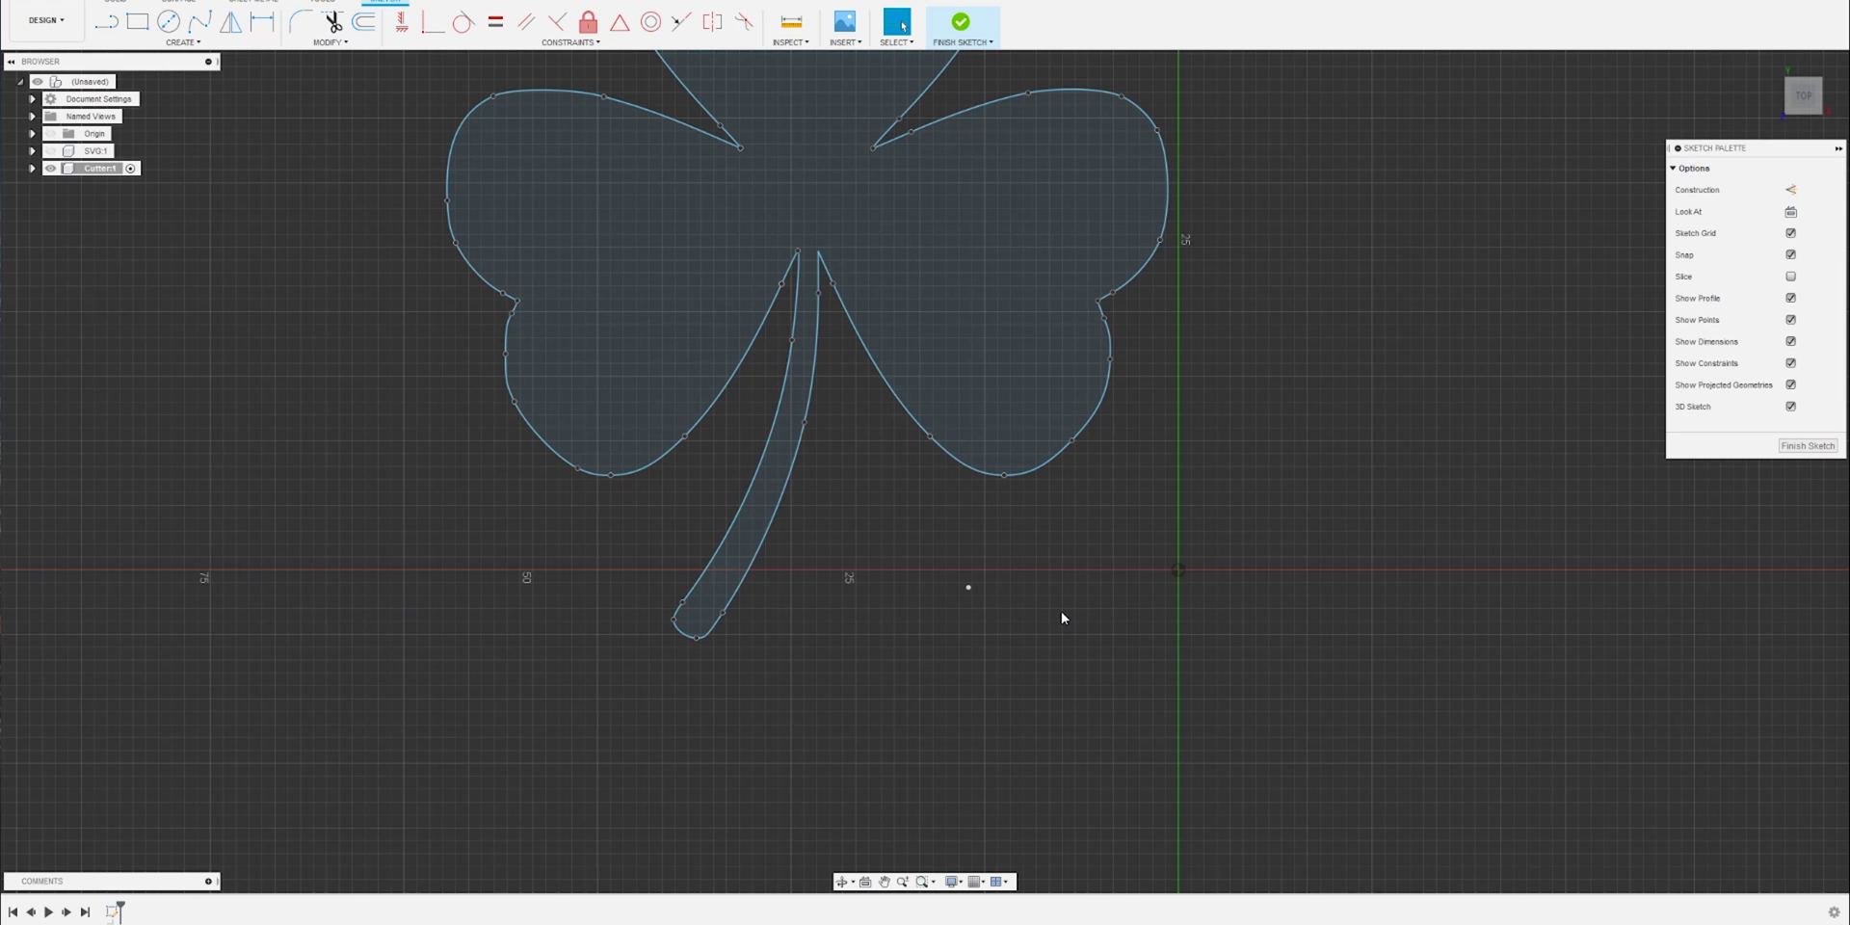
pyautogui.scroll(-2, 1029, 583)
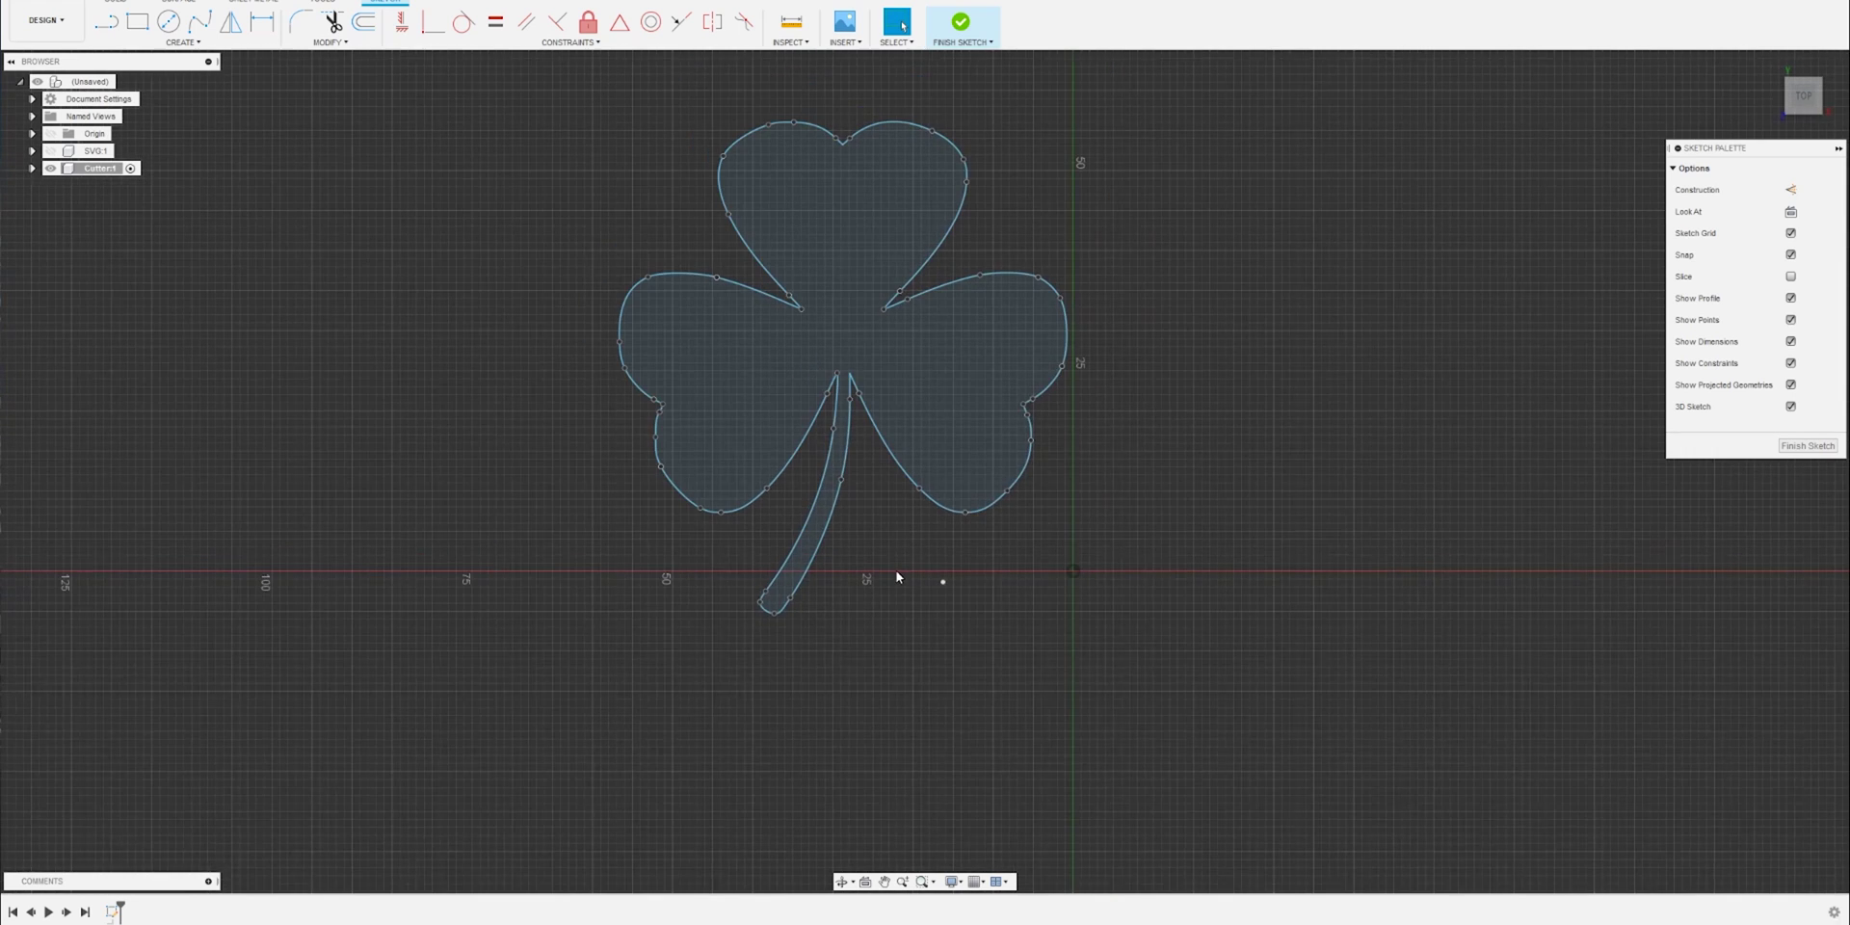
pyautogui.scroll(4, 900, 574)
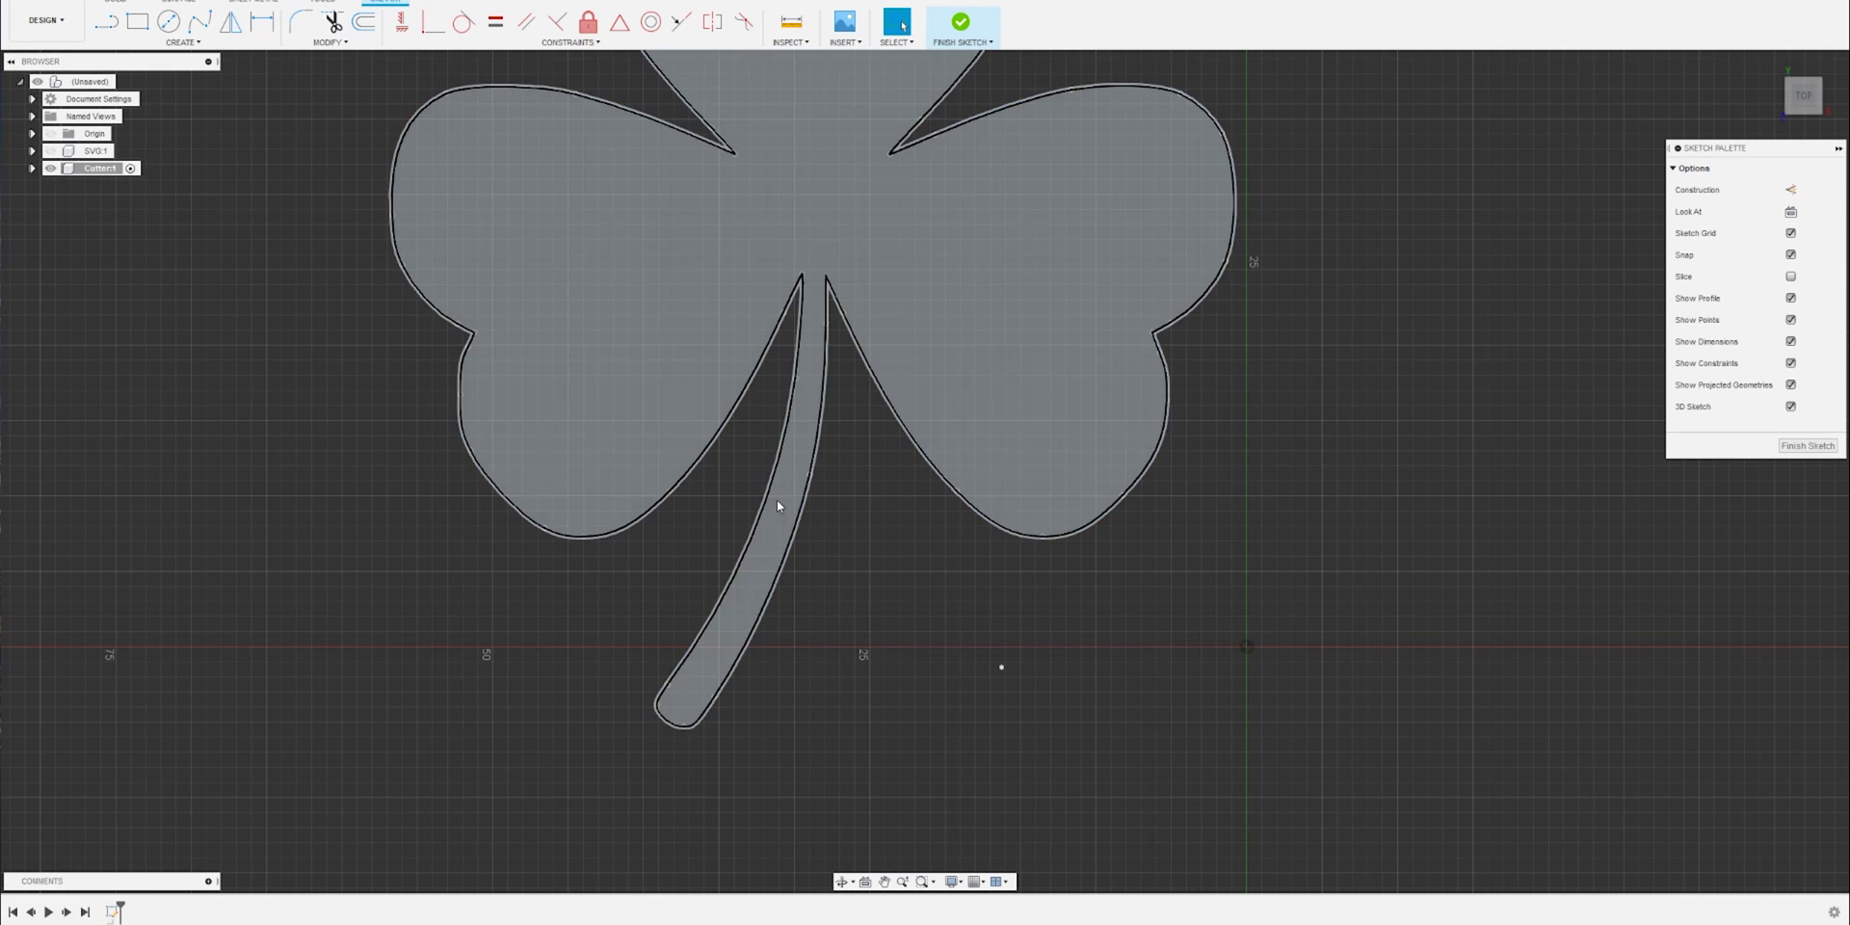
pyautogui.scroll(2, 732, 553)
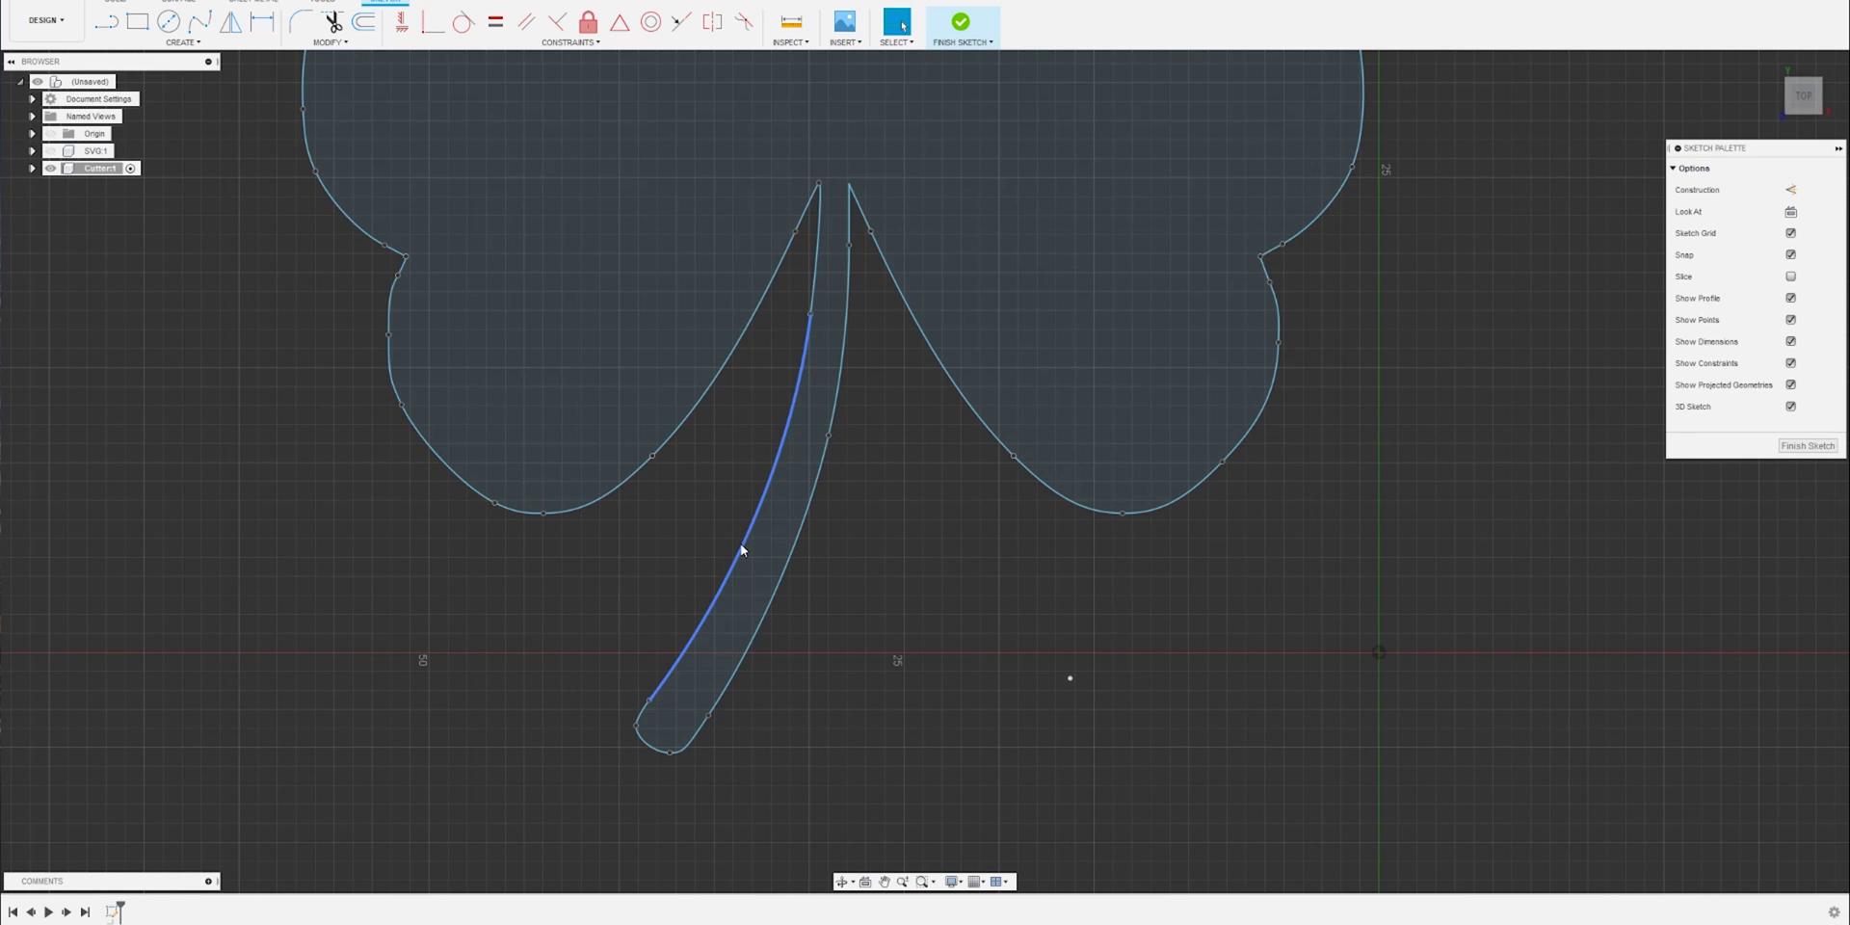
# Step: Move the left and upper stem curves by -1.141 mm X and 1.217 mm Y
pyautogui.click(726, 578)
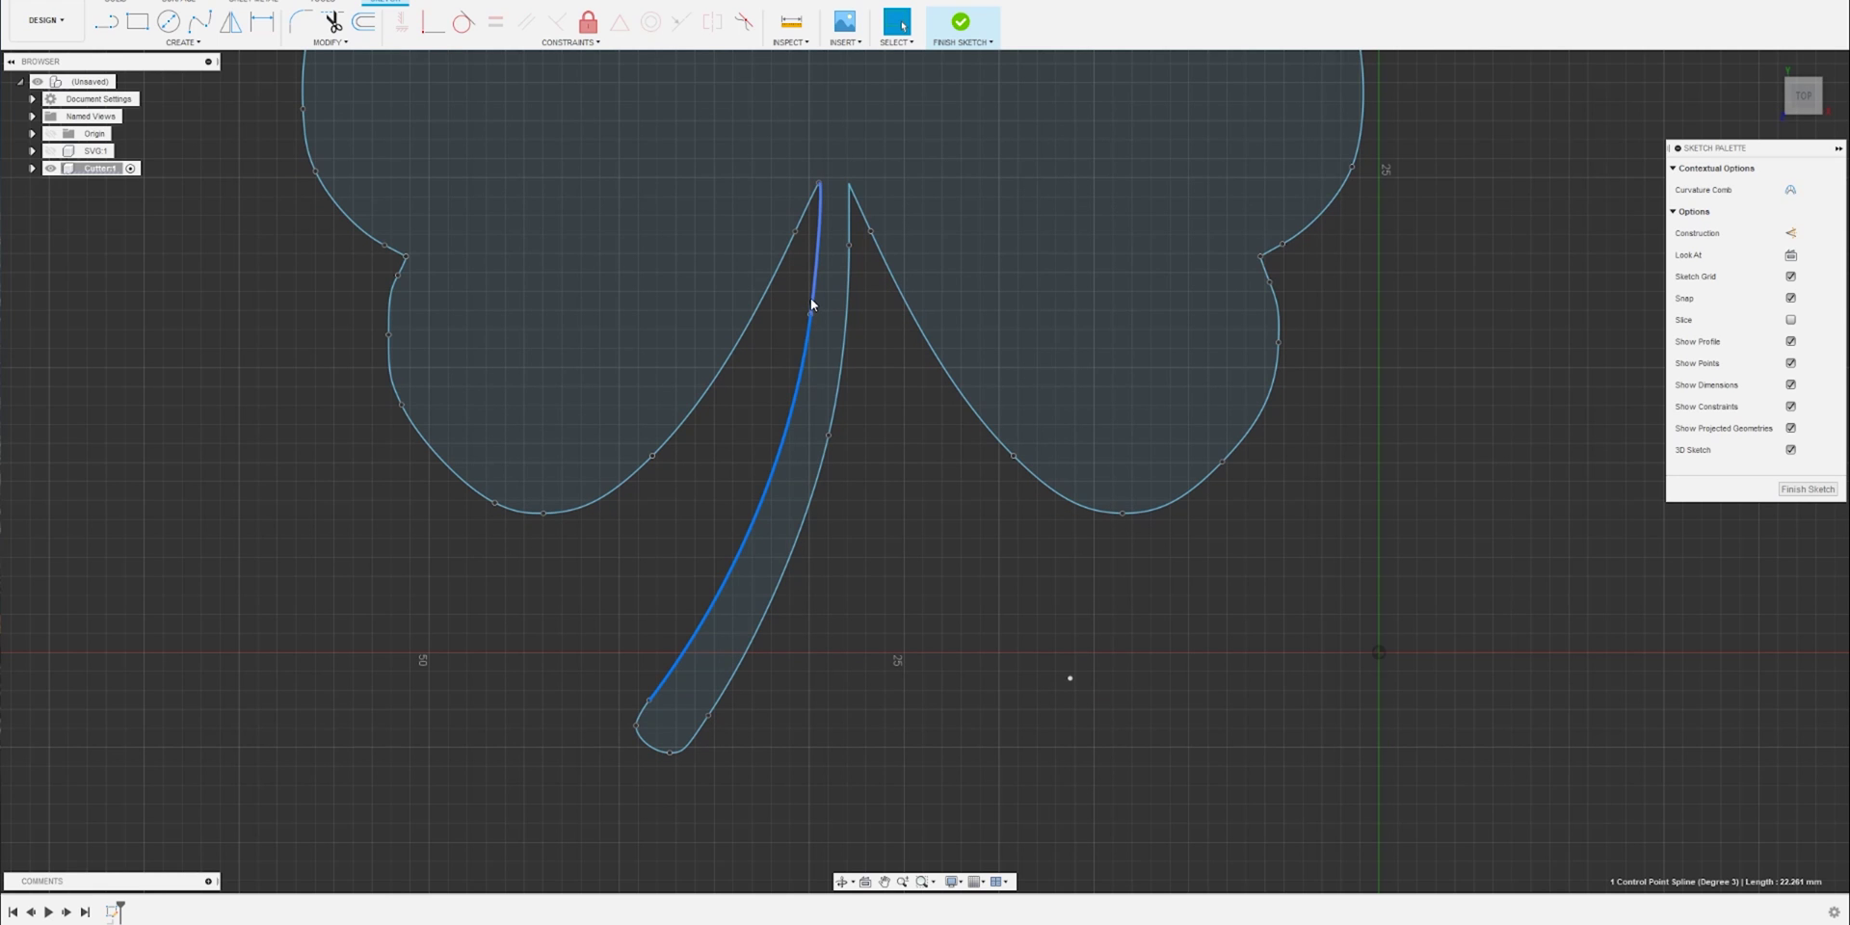
pyautogui.keyDown('shift'); pyautogui.click(811, 297); pyautogui.keyUp('shift')
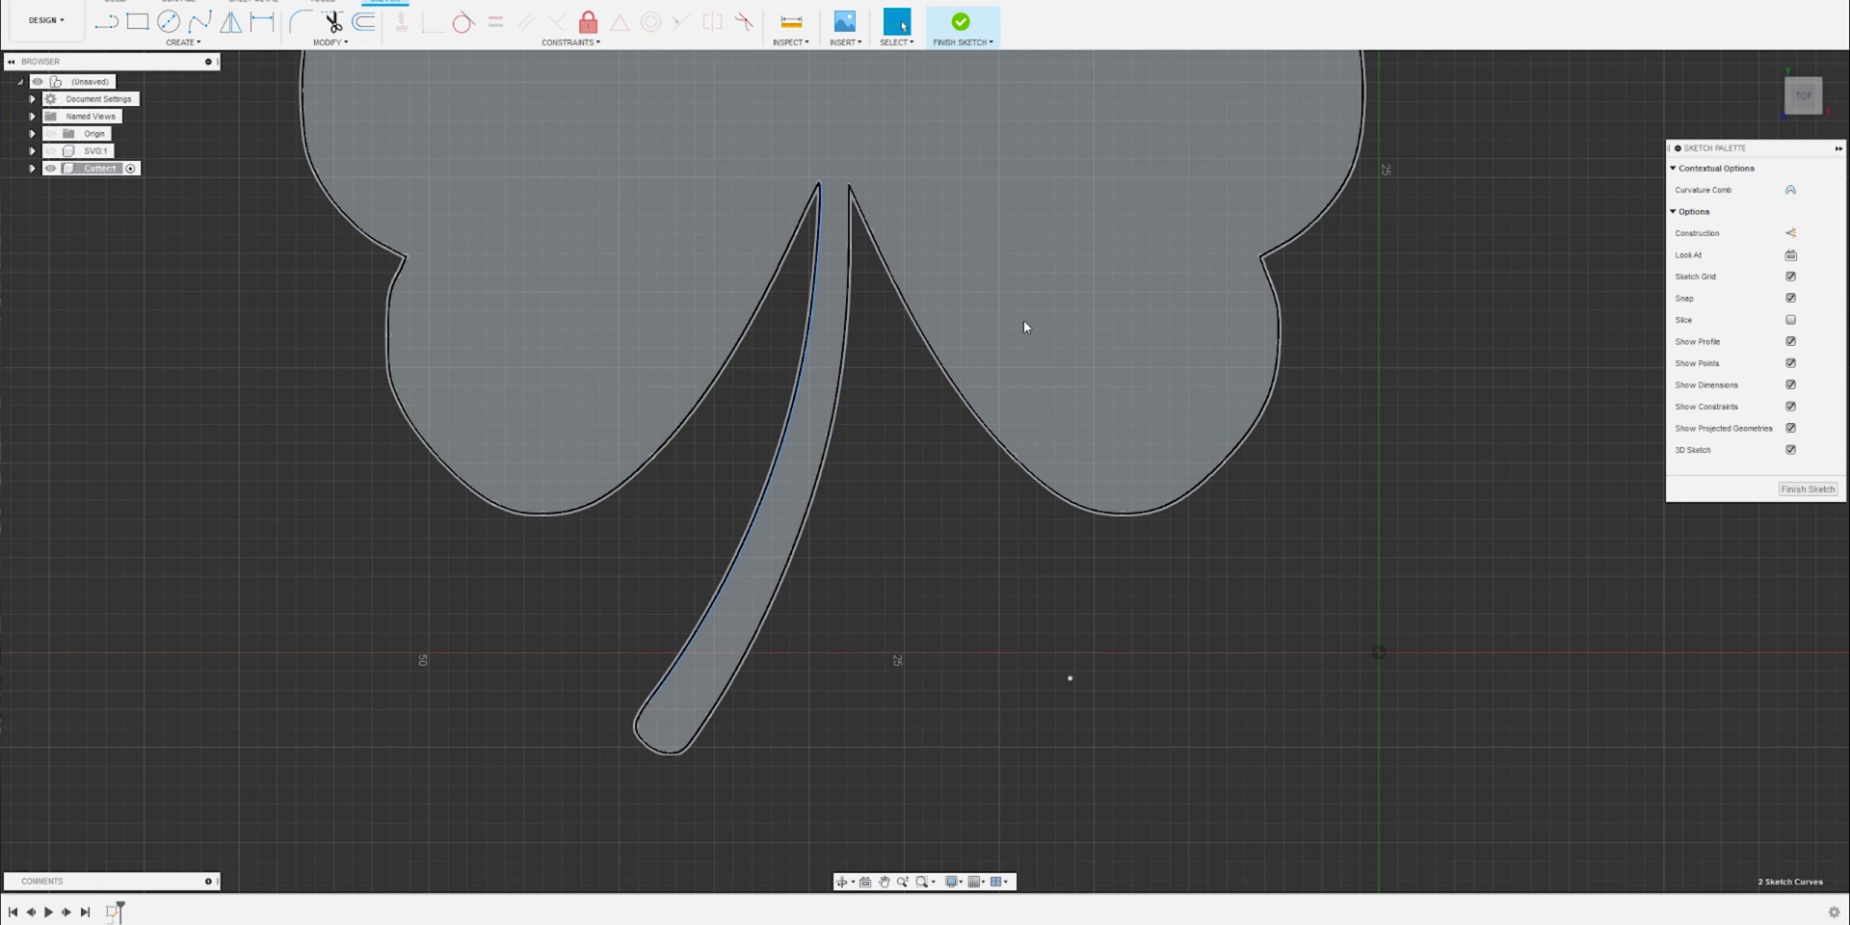
pyautogui.press('m')
pyautogui.moveTo(771, 496); pyautogui.dragTo(752, 474)
pyautogui.scroll(2, 801, 332)
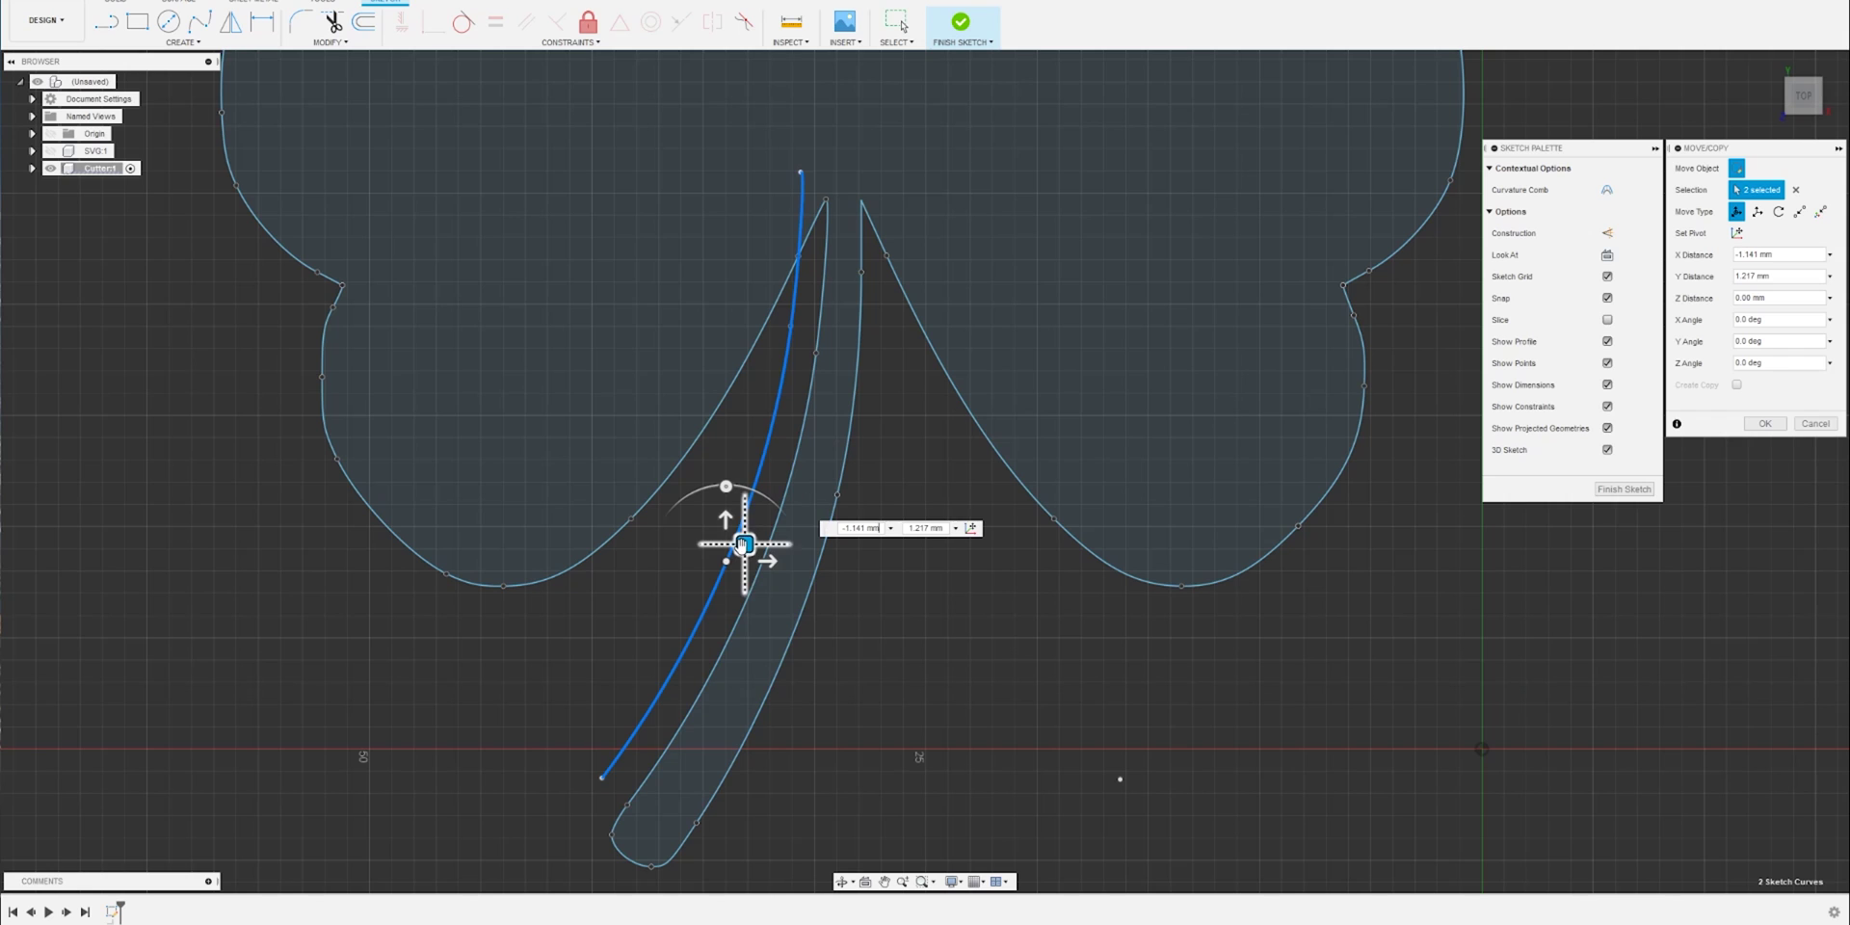
pyautogui.moveTo(741, 545); pyautogui.dragTo(743, 542)
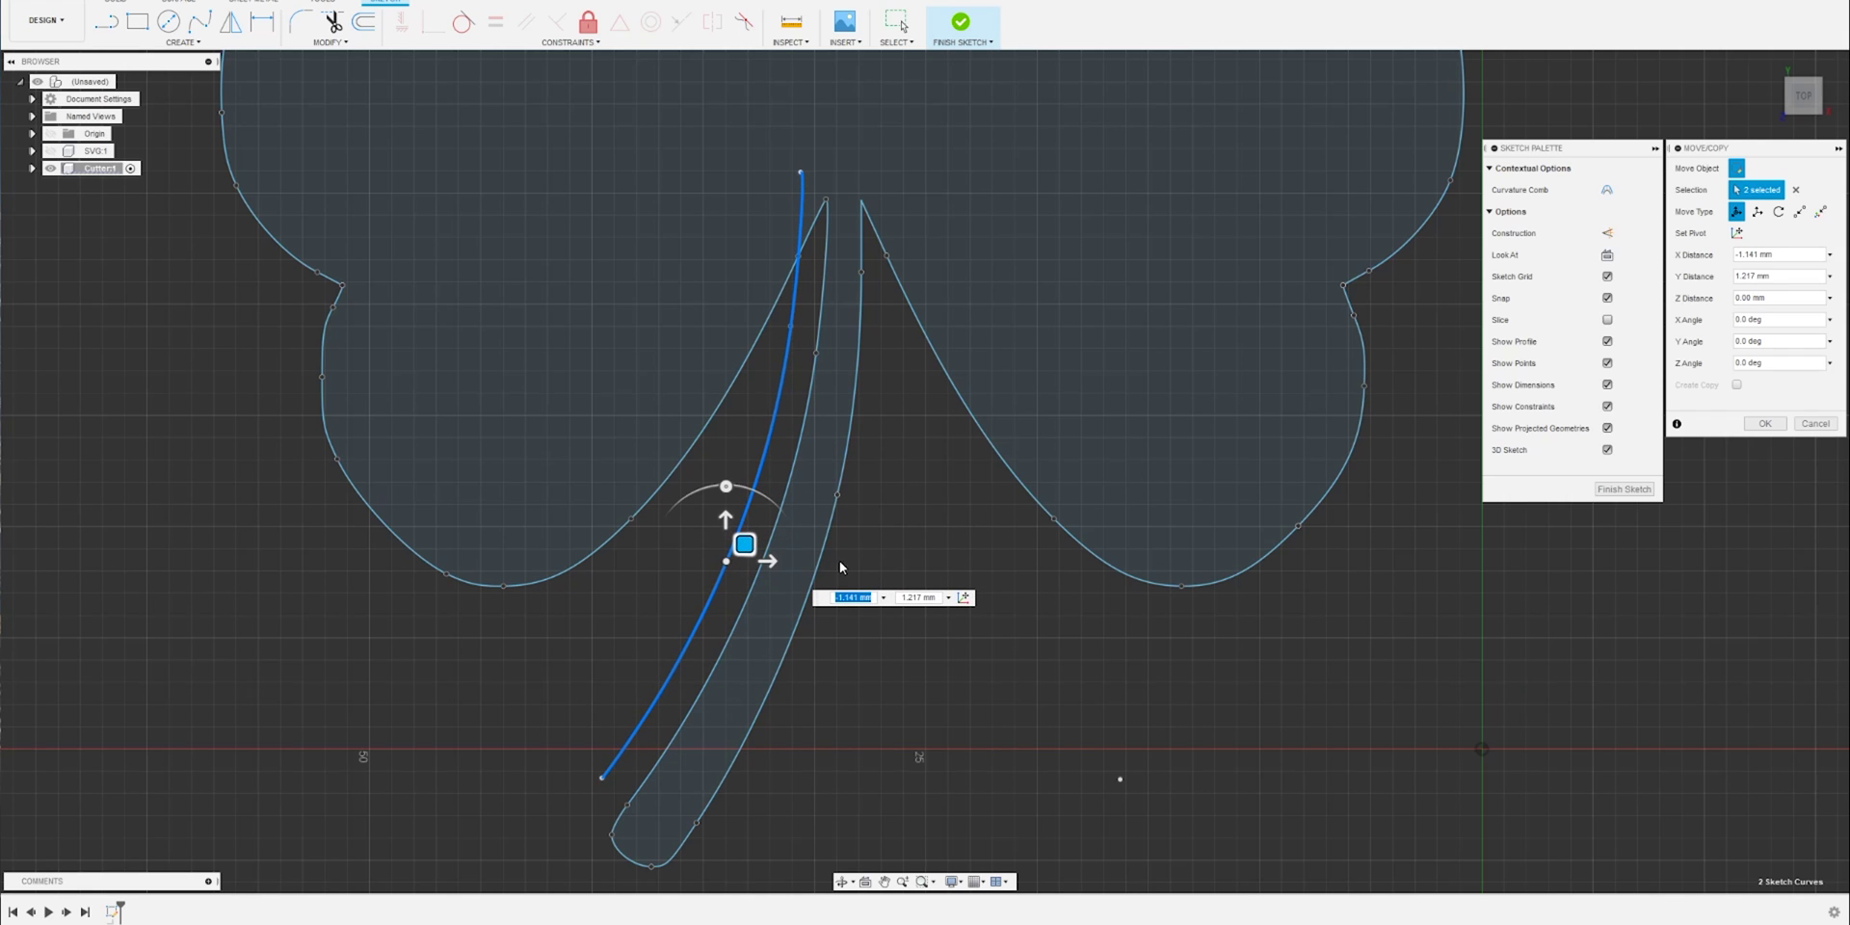
pyautogui.click(1764, 423)
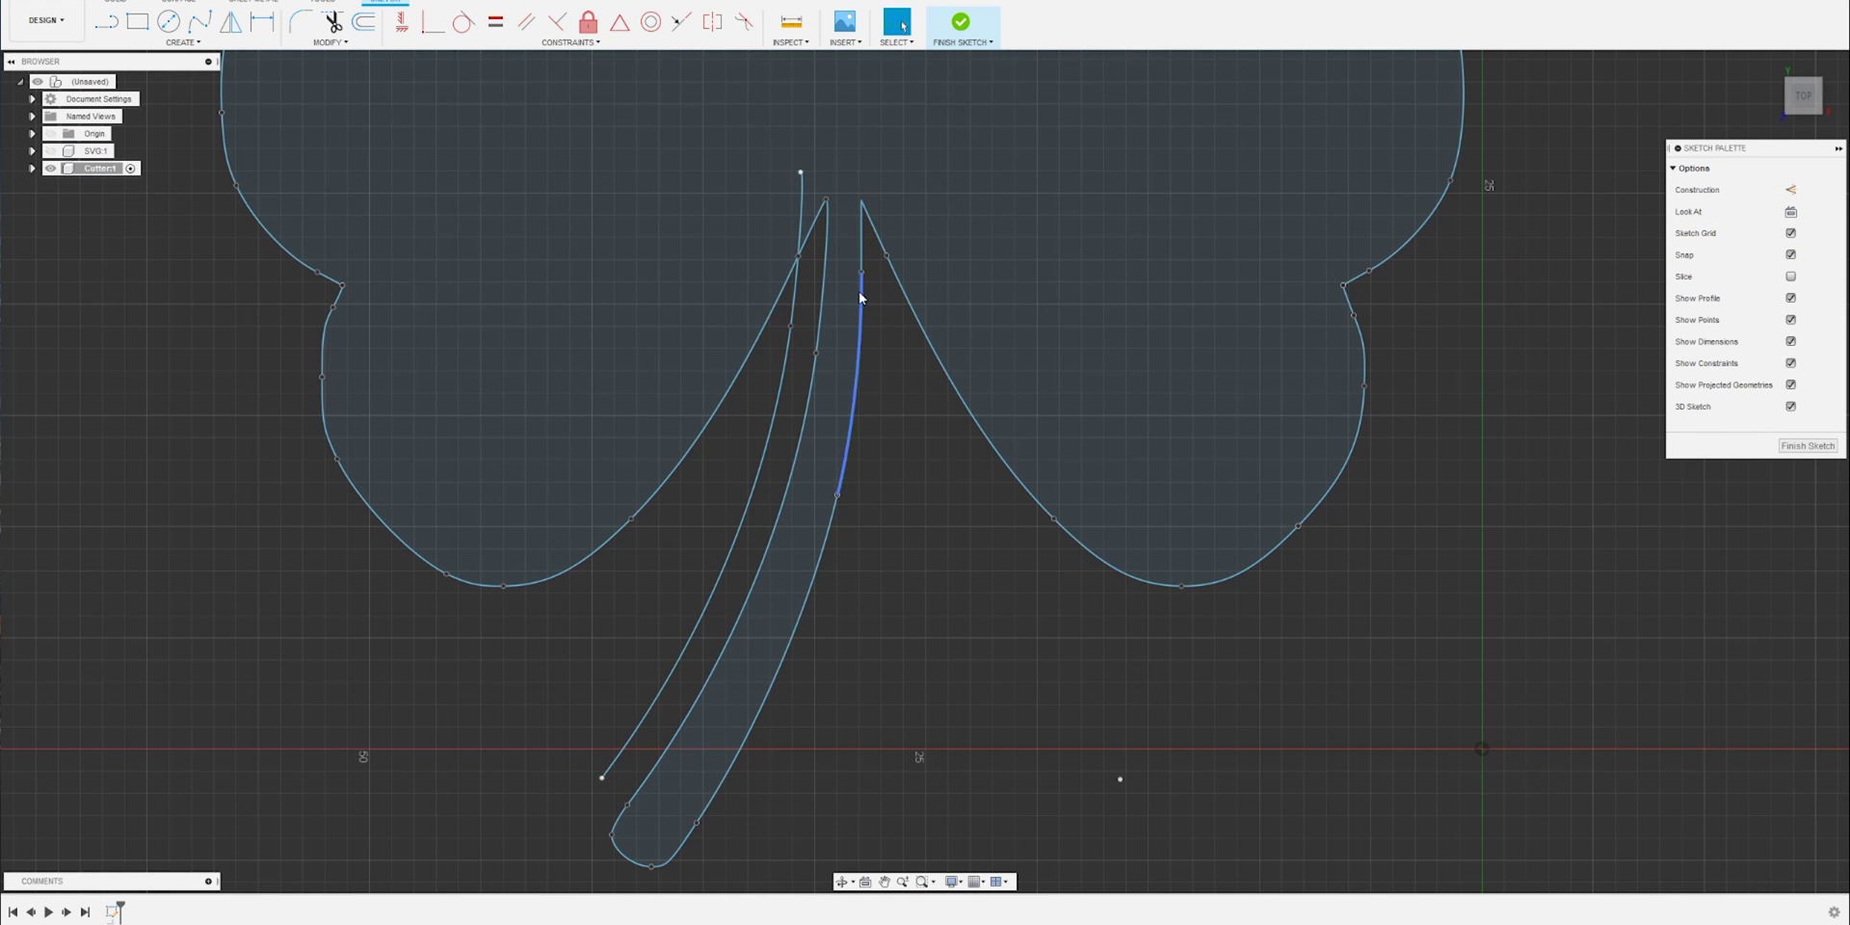
pyautogui.click(861, 253)
# Step: Shift the right stem curves and stem tip slightly right and up
pyautogui.keyDown('shift'); pyautogui.click(859, 328); pyautogui.keyUp('shift')
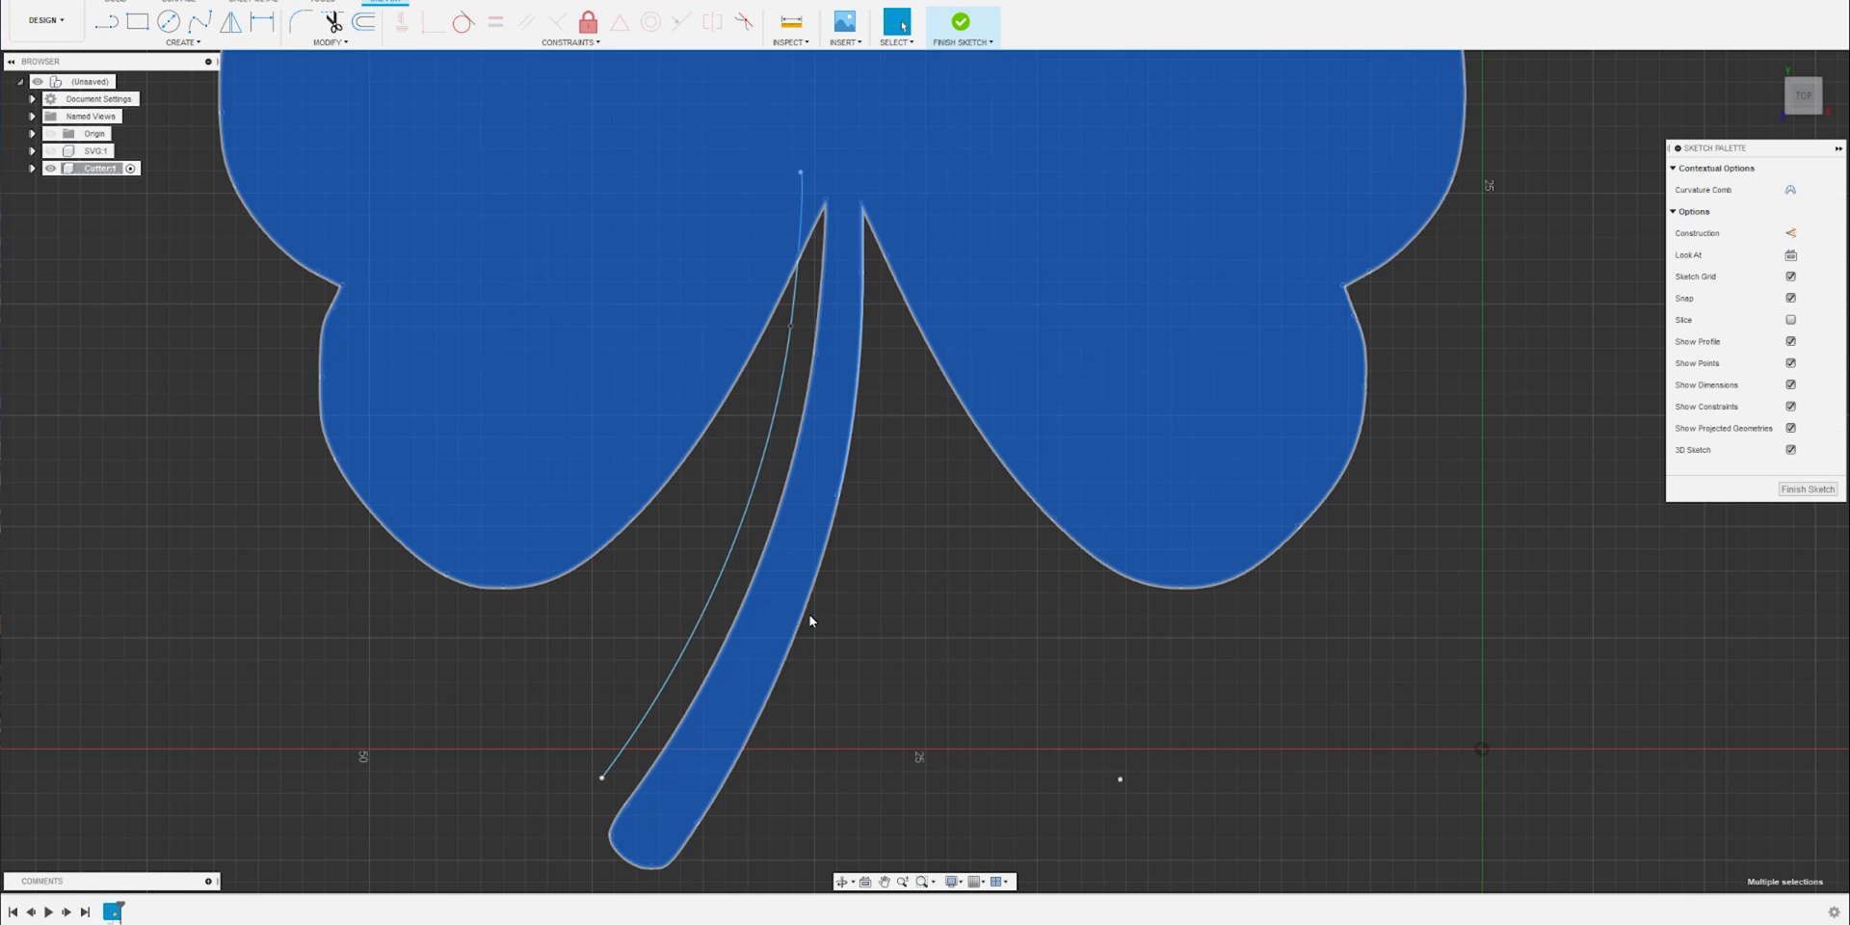
pyautogui.click(864, 627)
pyautogui.click(807, 617)
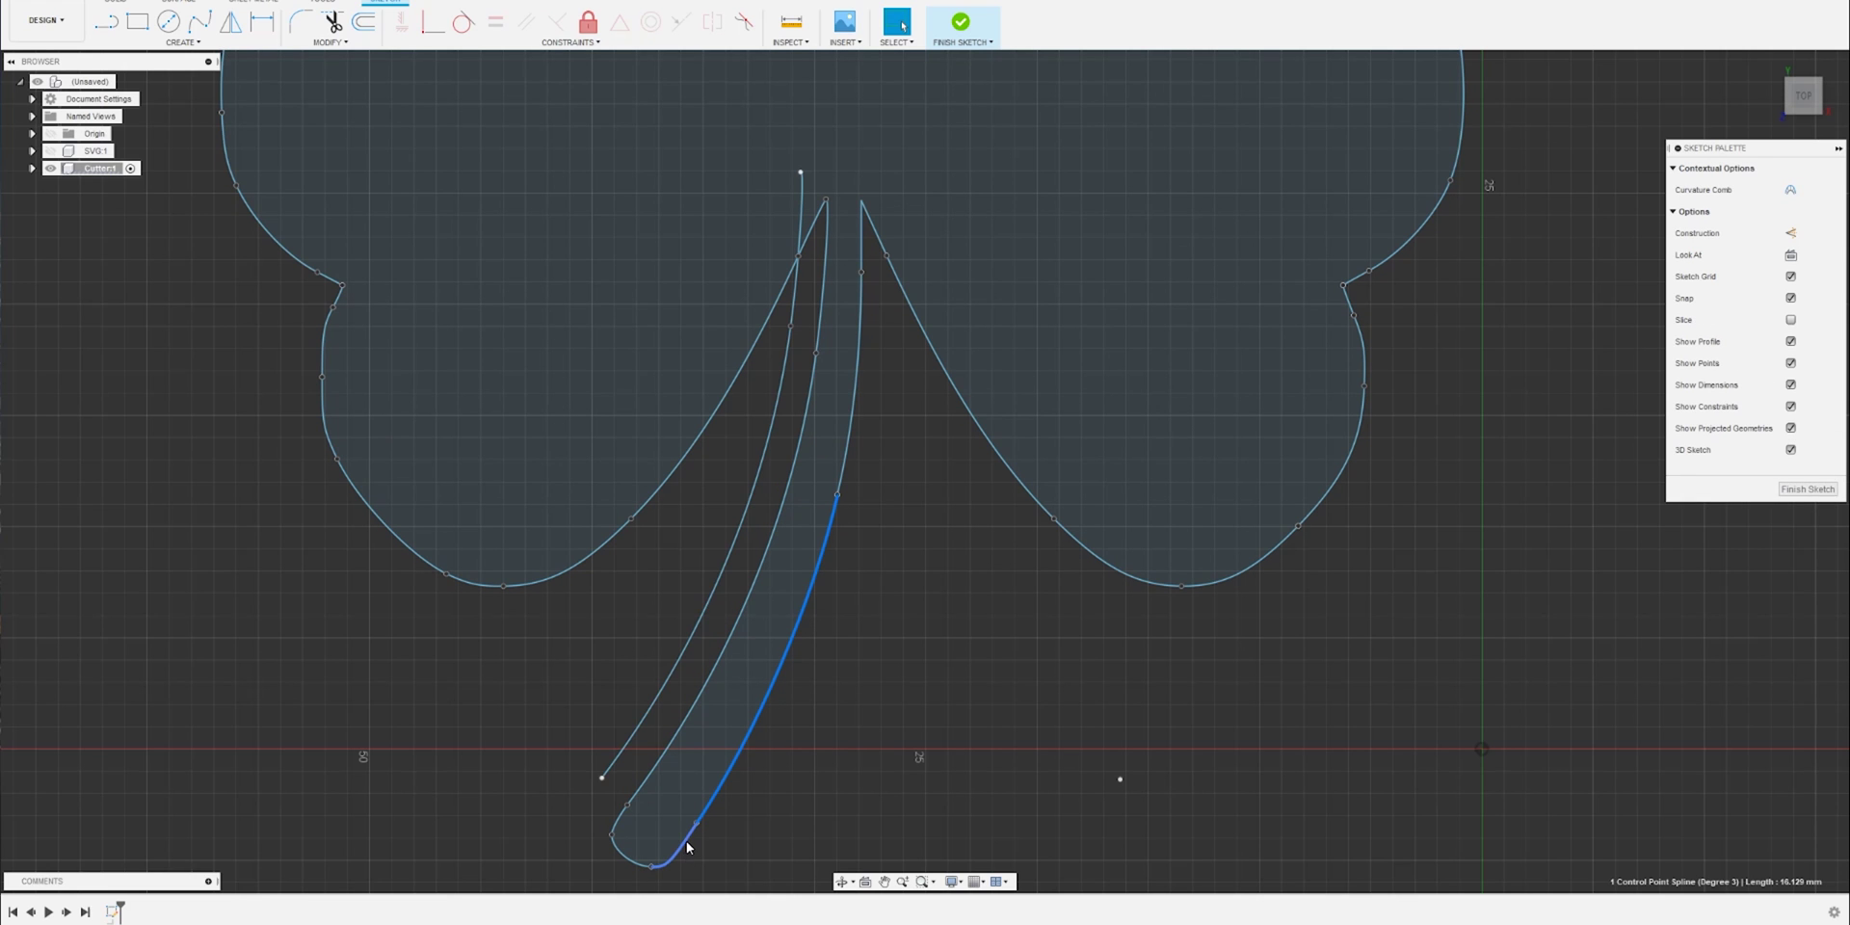
pyautogui.keyDown('shift'); pyautogui.click(685, 840); pyautogui.keyUp('shift')
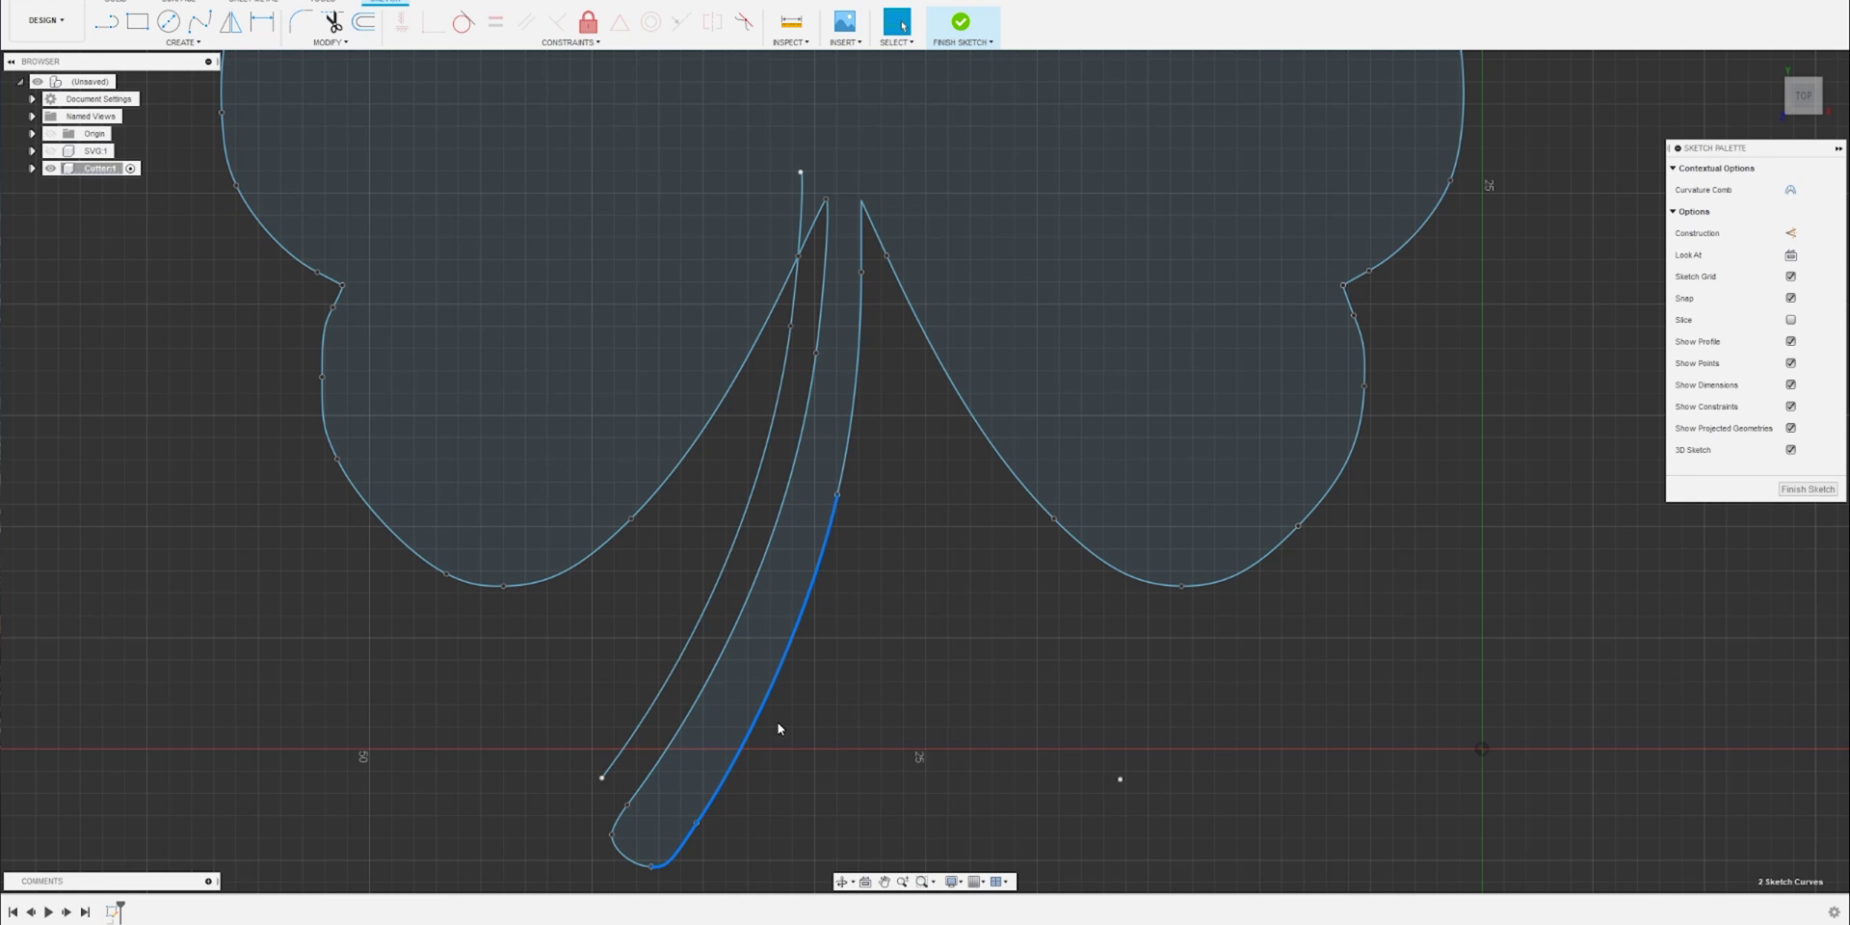
pyautogui.keyDown('shift'); pyautogui.click(844, 461); pyautogui.keyUp('shift')
pyautogui.press('m')
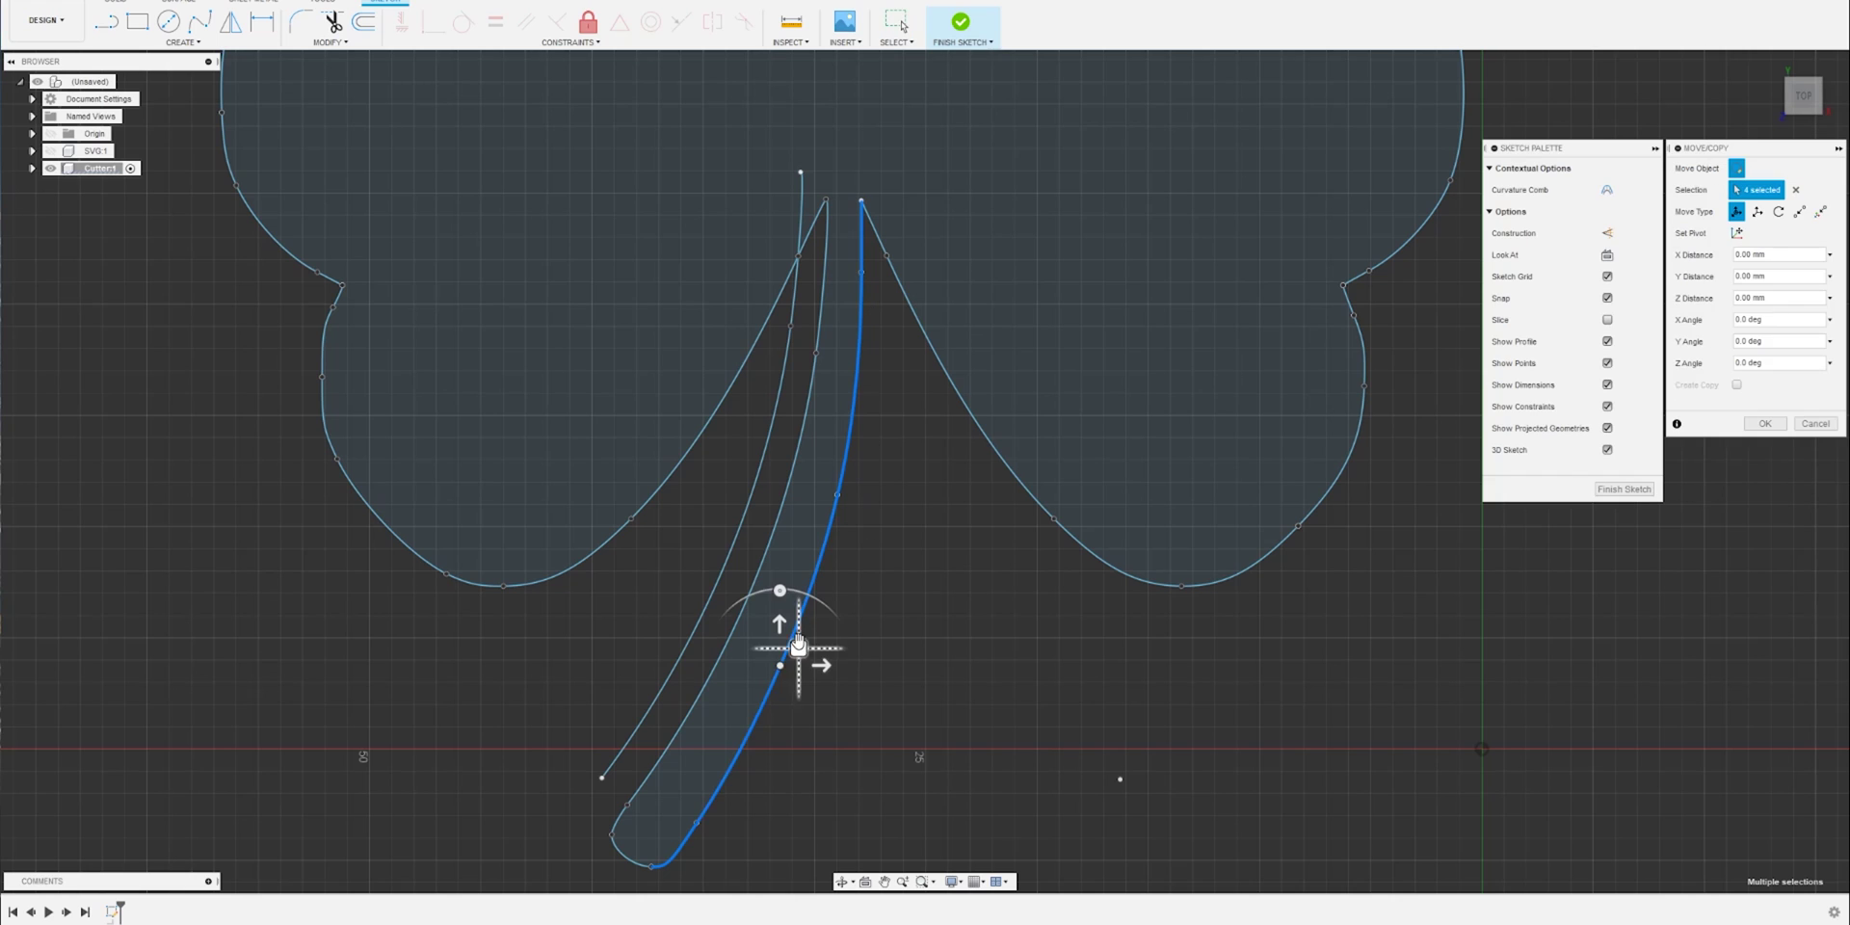
pyautogui.moveTo(799, 646); pyautogui.dragTo(825, 628)
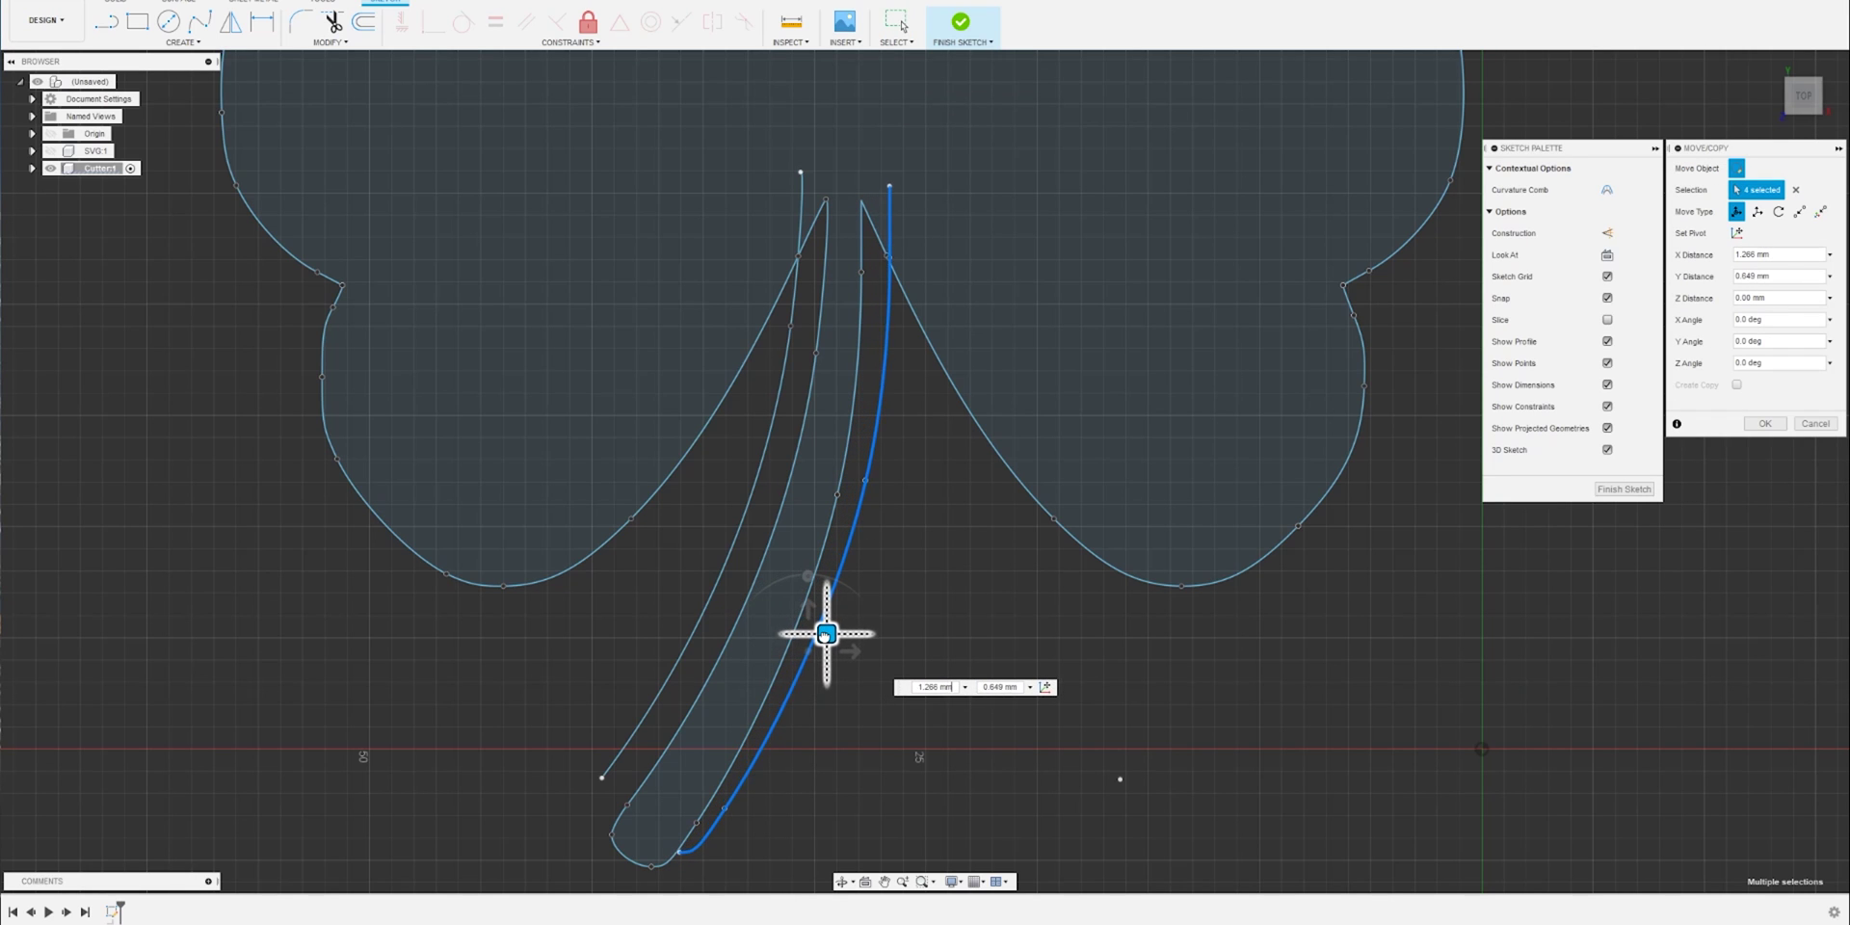
pyautogui.scroll(5, 906, 244)
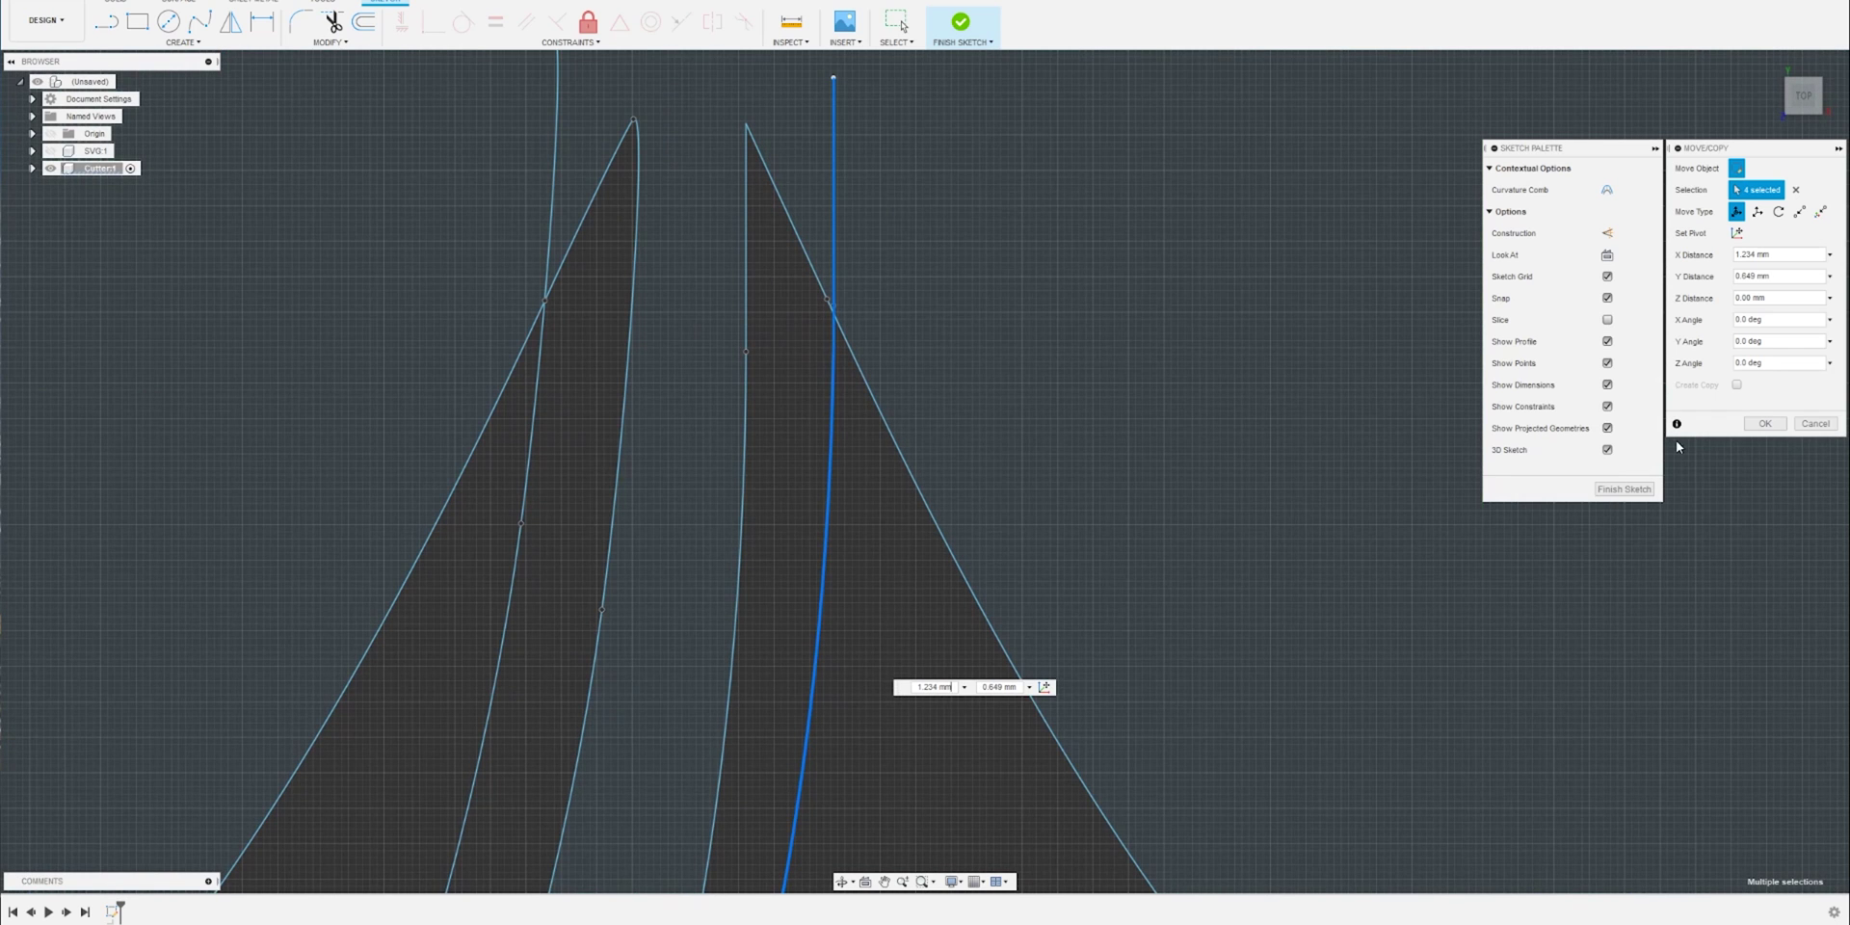
pyautogui.click(1764, 423)
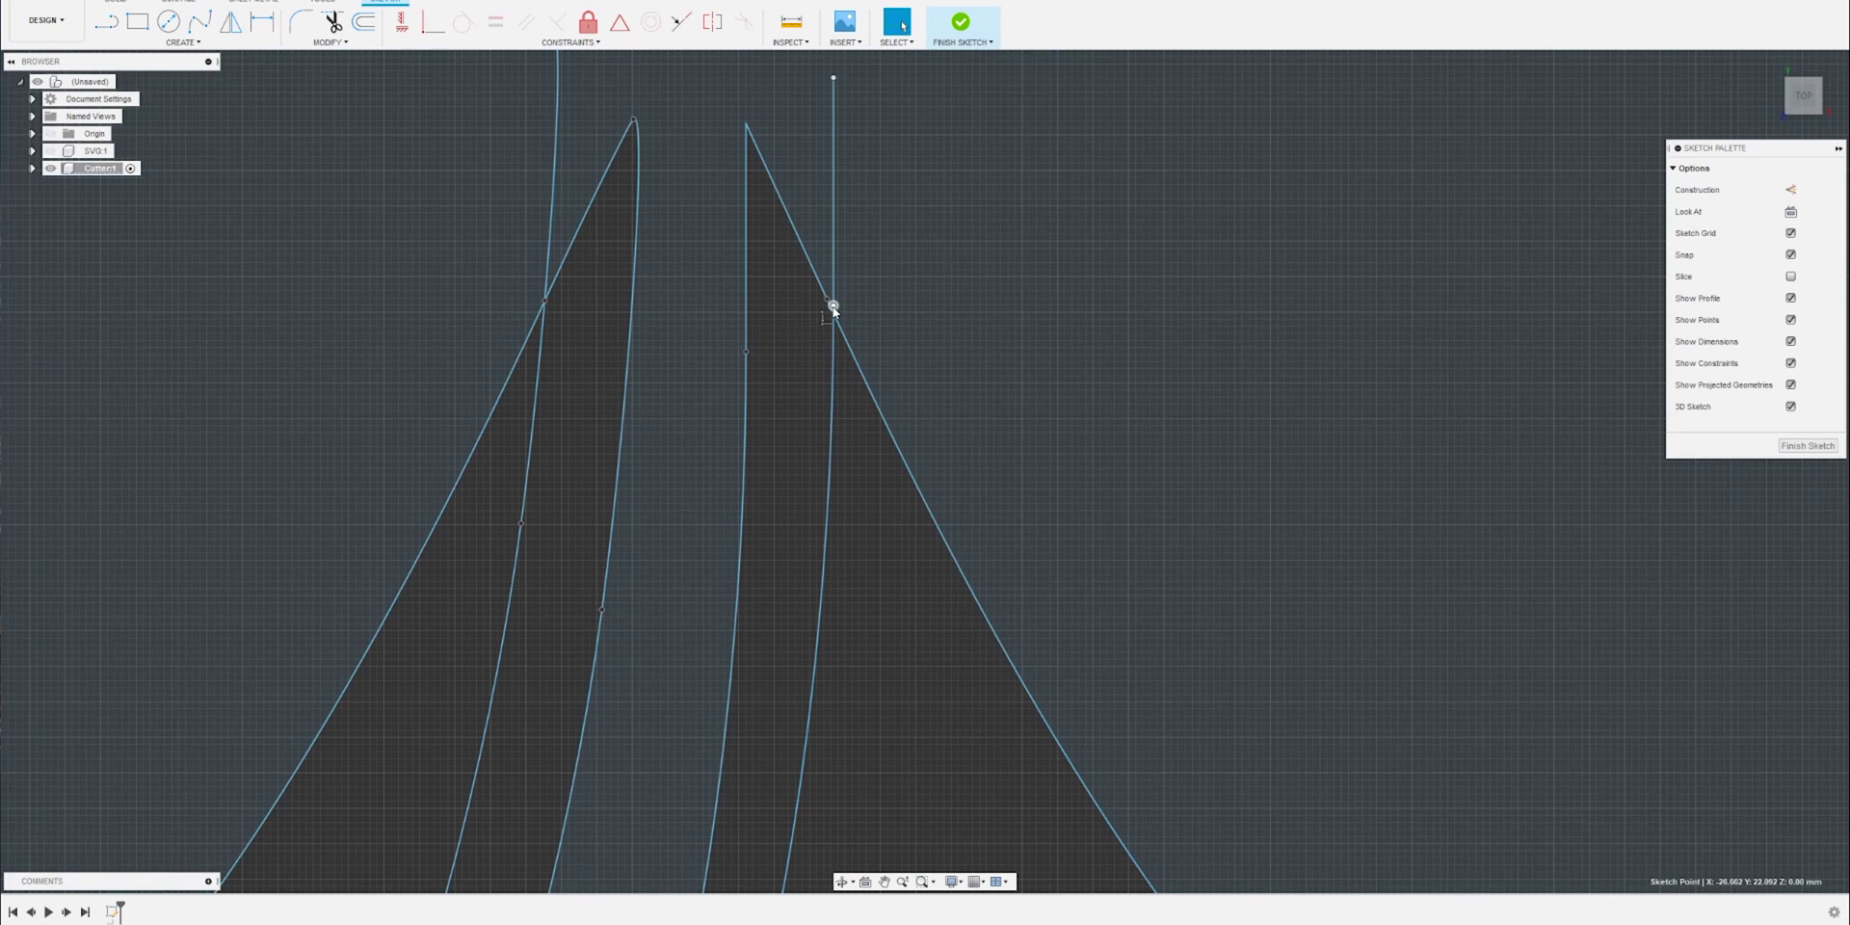
# Step: Make the stem crossing points coincident with the leaf edges on both sides
pyautogui.rightClick(827, 305)
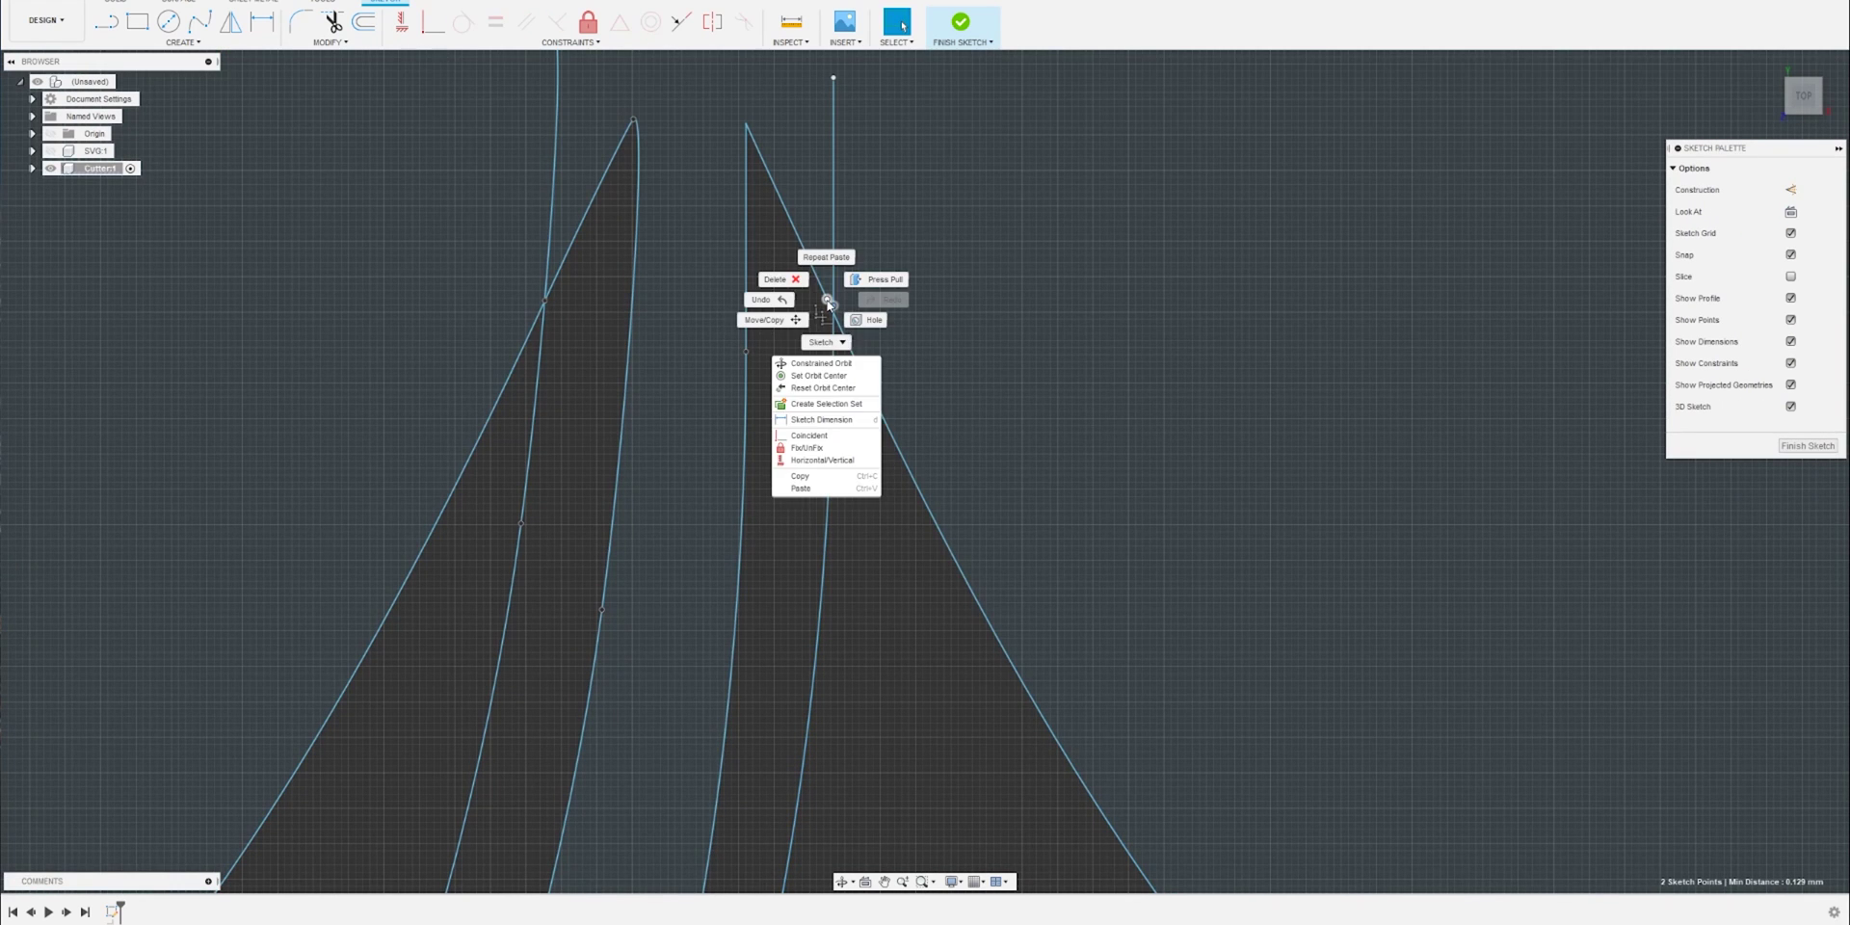
pyautogui.click(826, 440)
pyautogui.press('Escape')
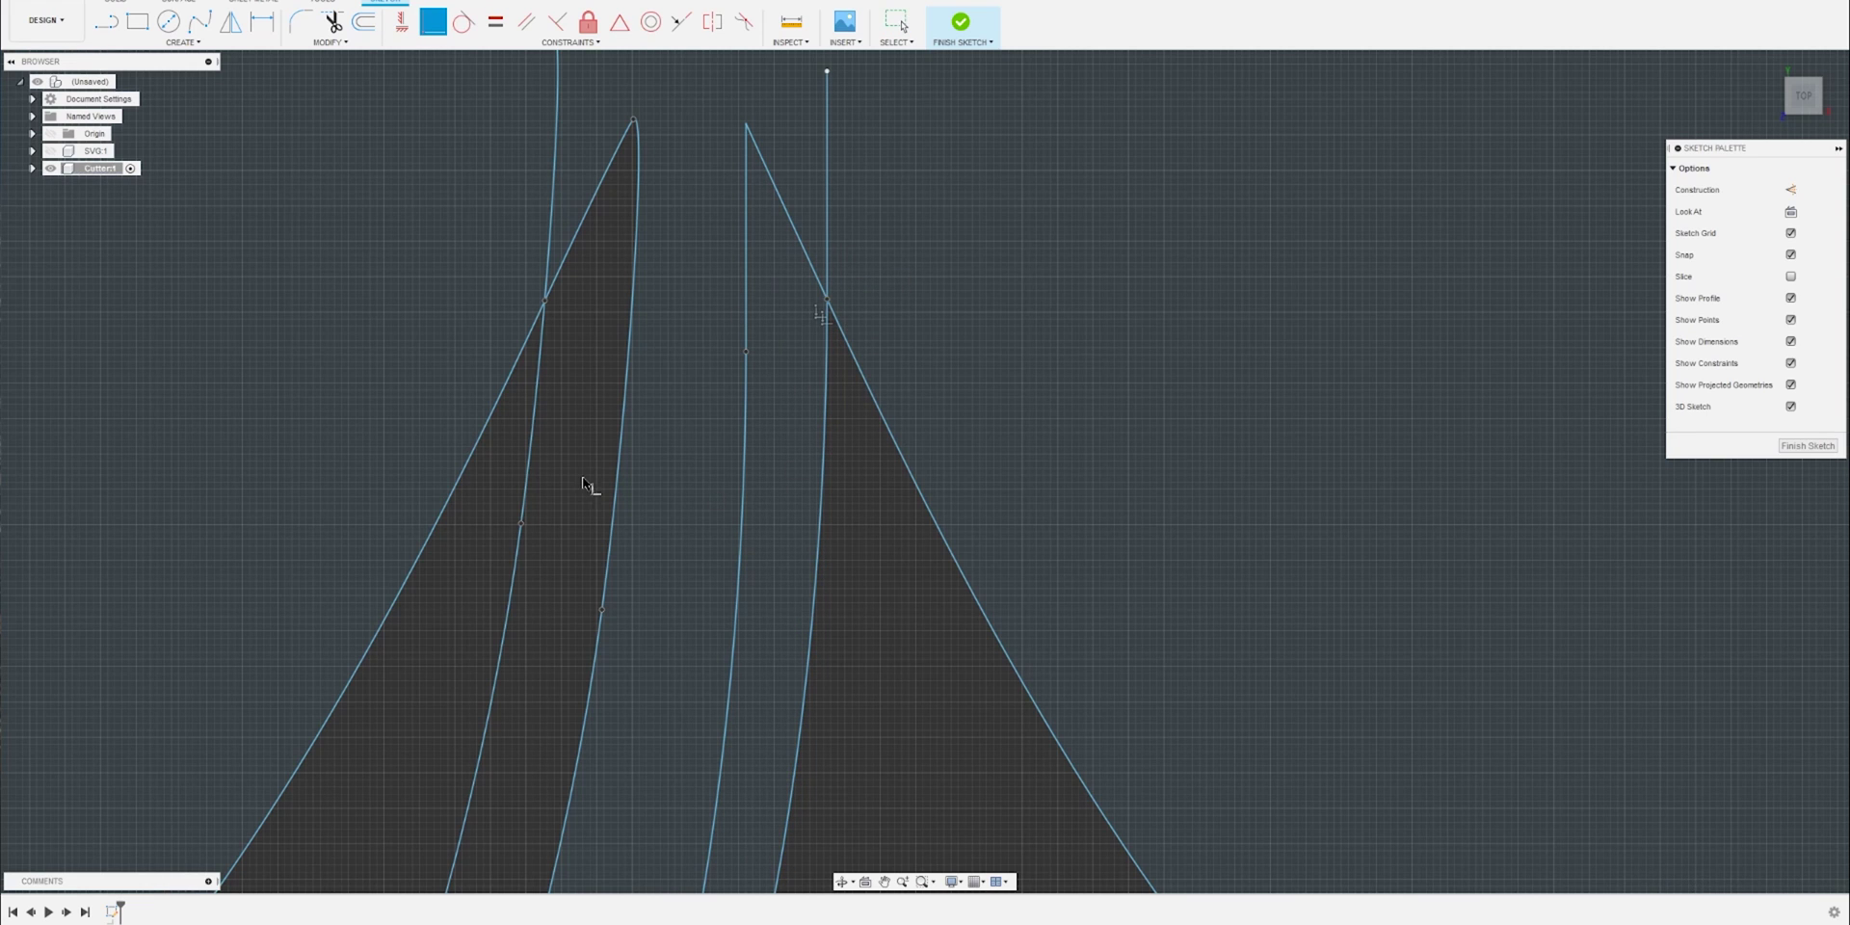
pyautogui.click(548, 303)
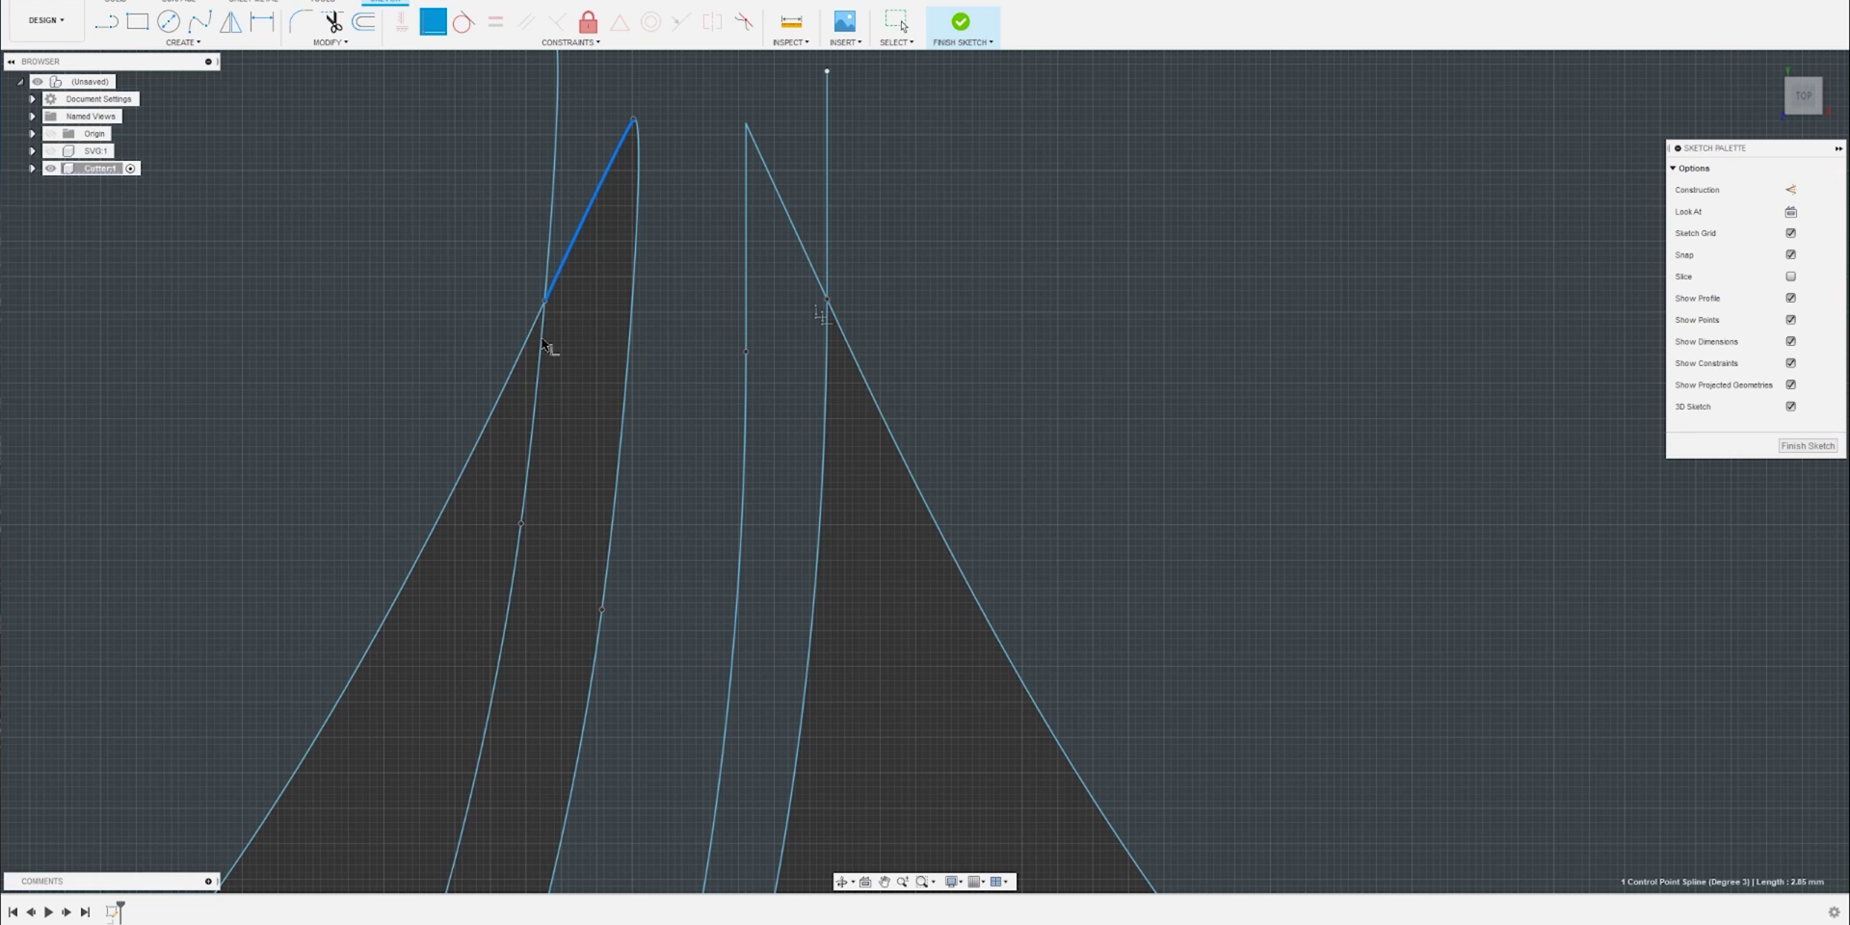
pyautogui.press('Escape')
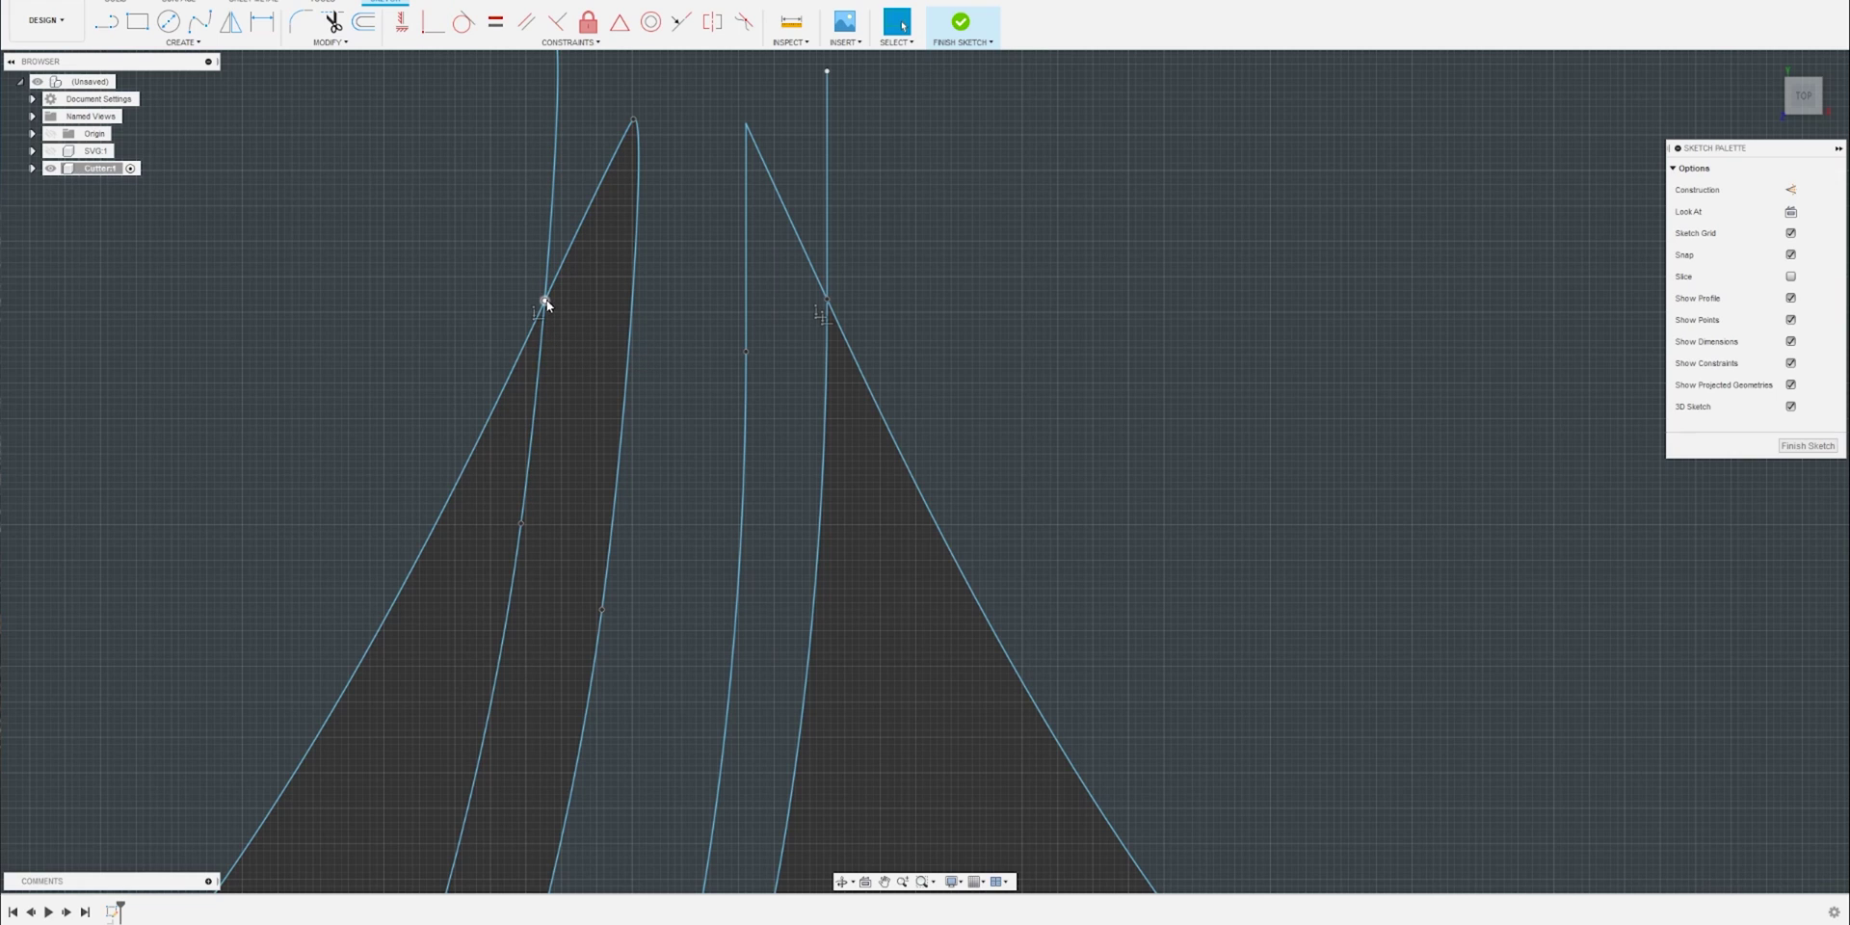
pyautogui.click(546, 302)
pyautogui.rightClick(542, 332)
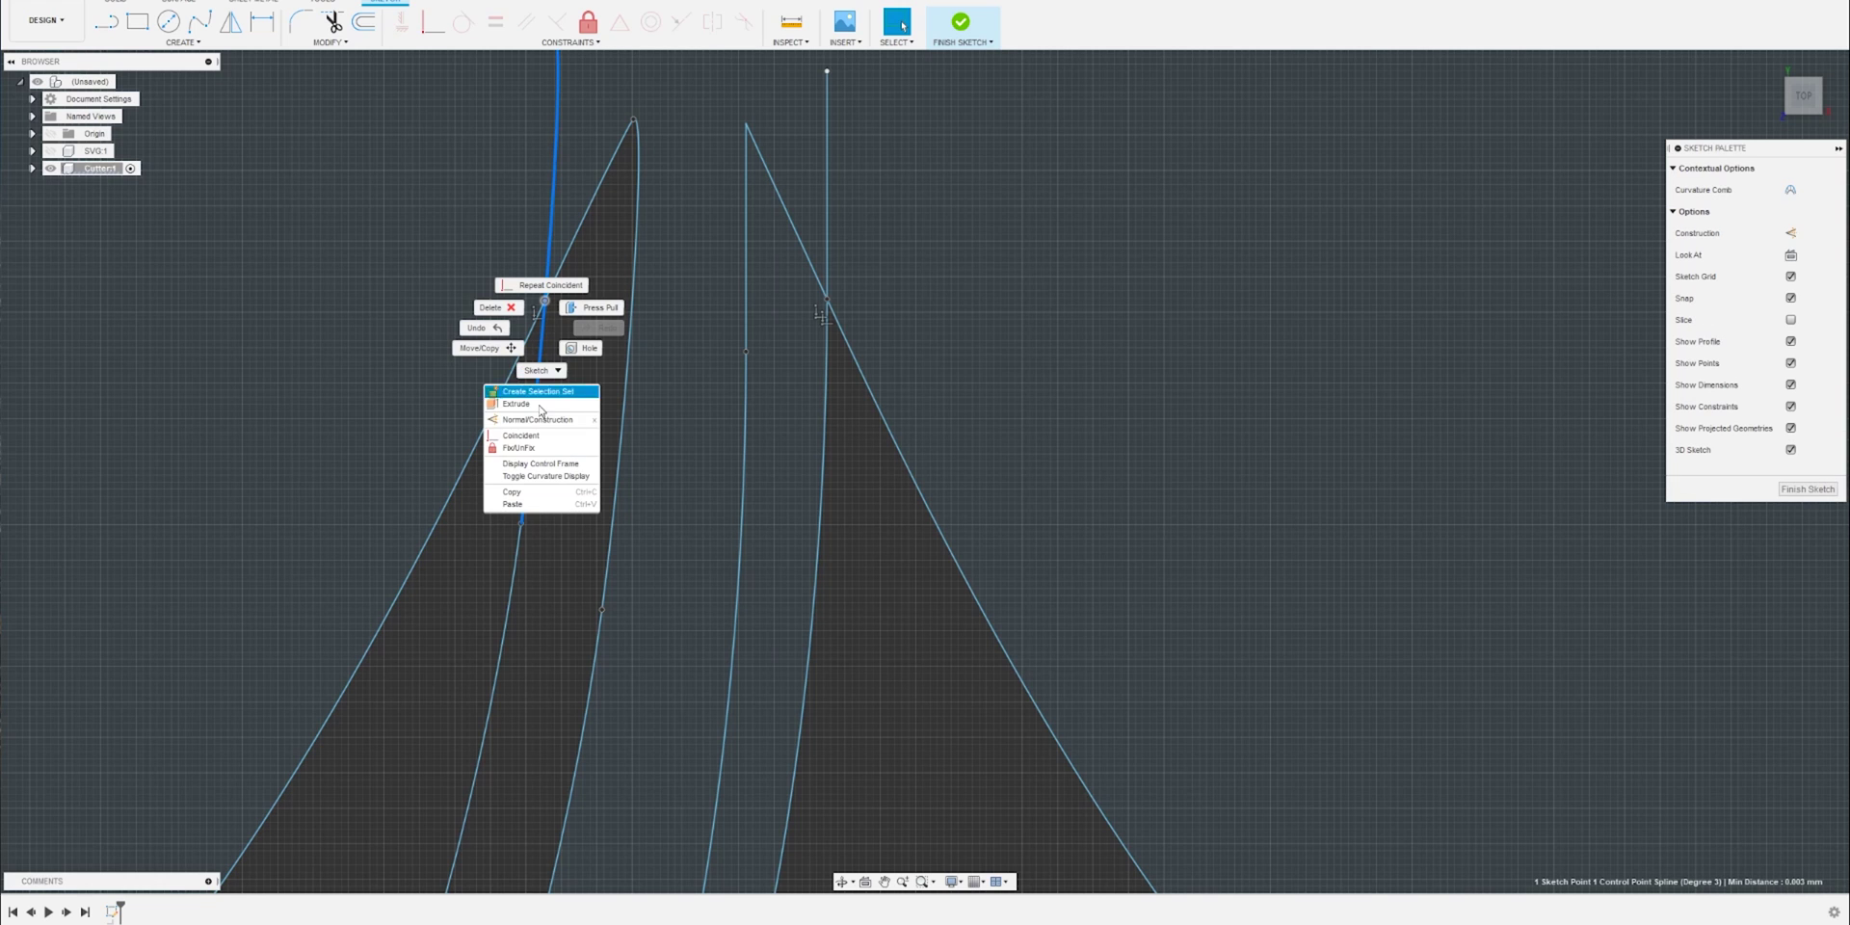
pyautogui.click(535, 436)
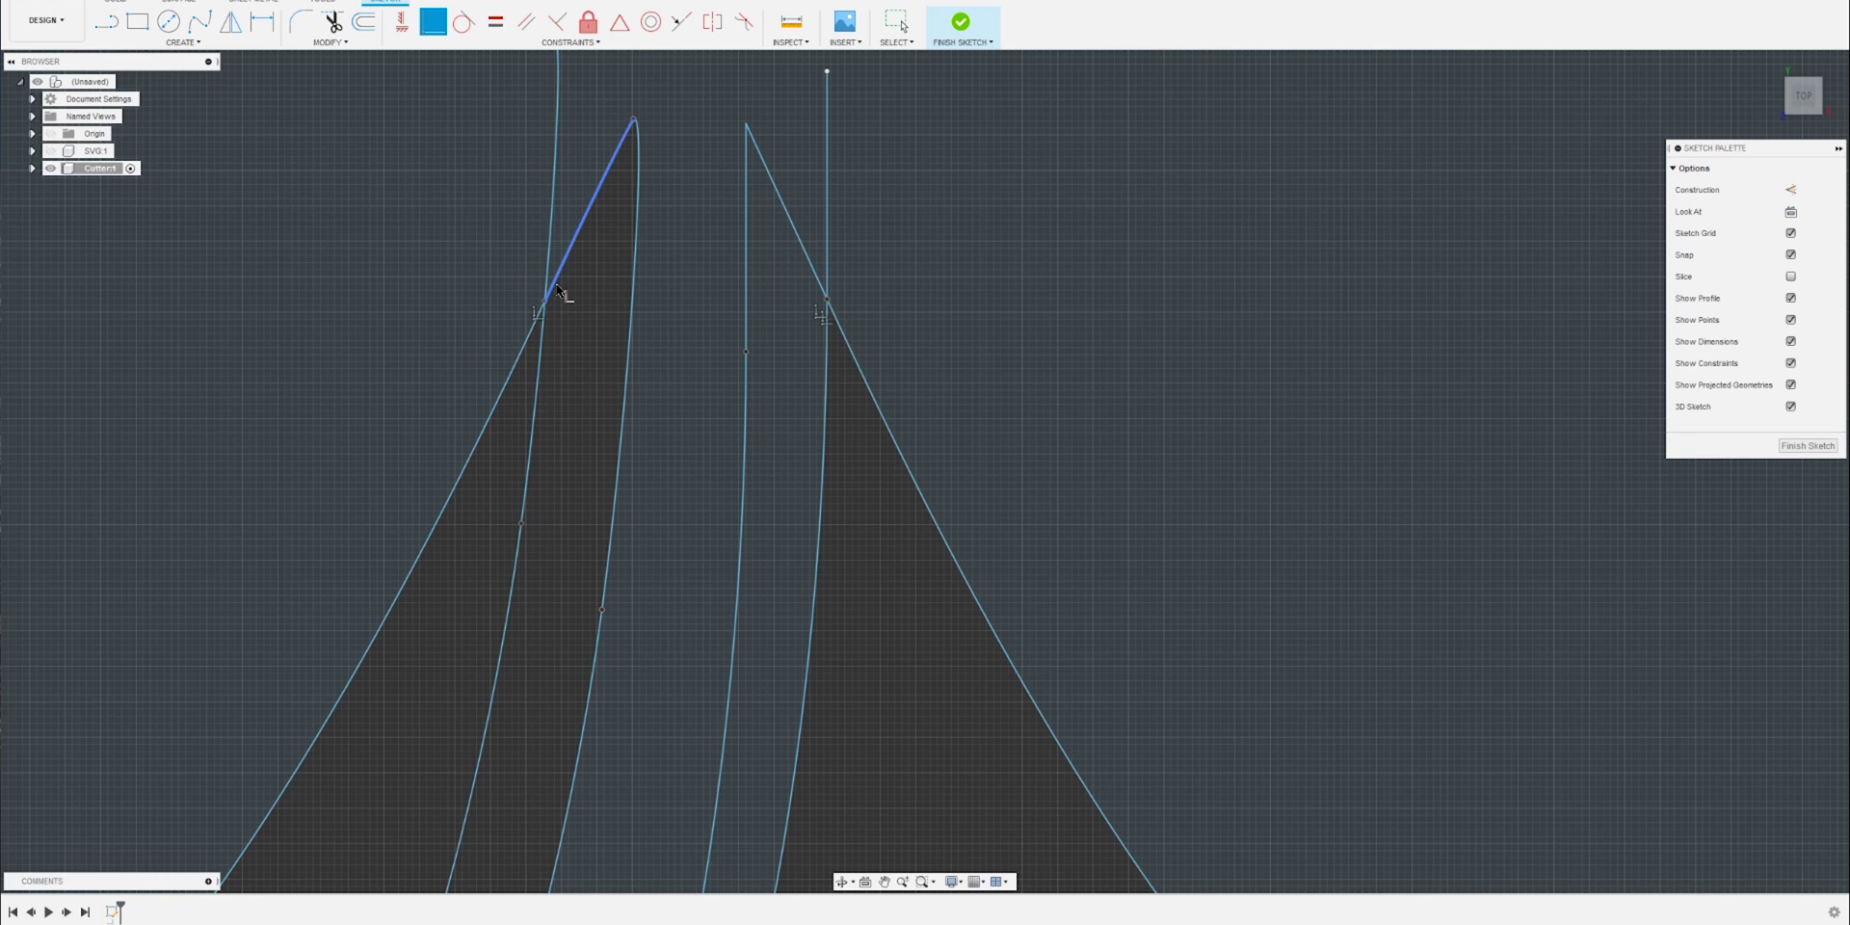
pyautogui.scroll(-6, 549, 463)
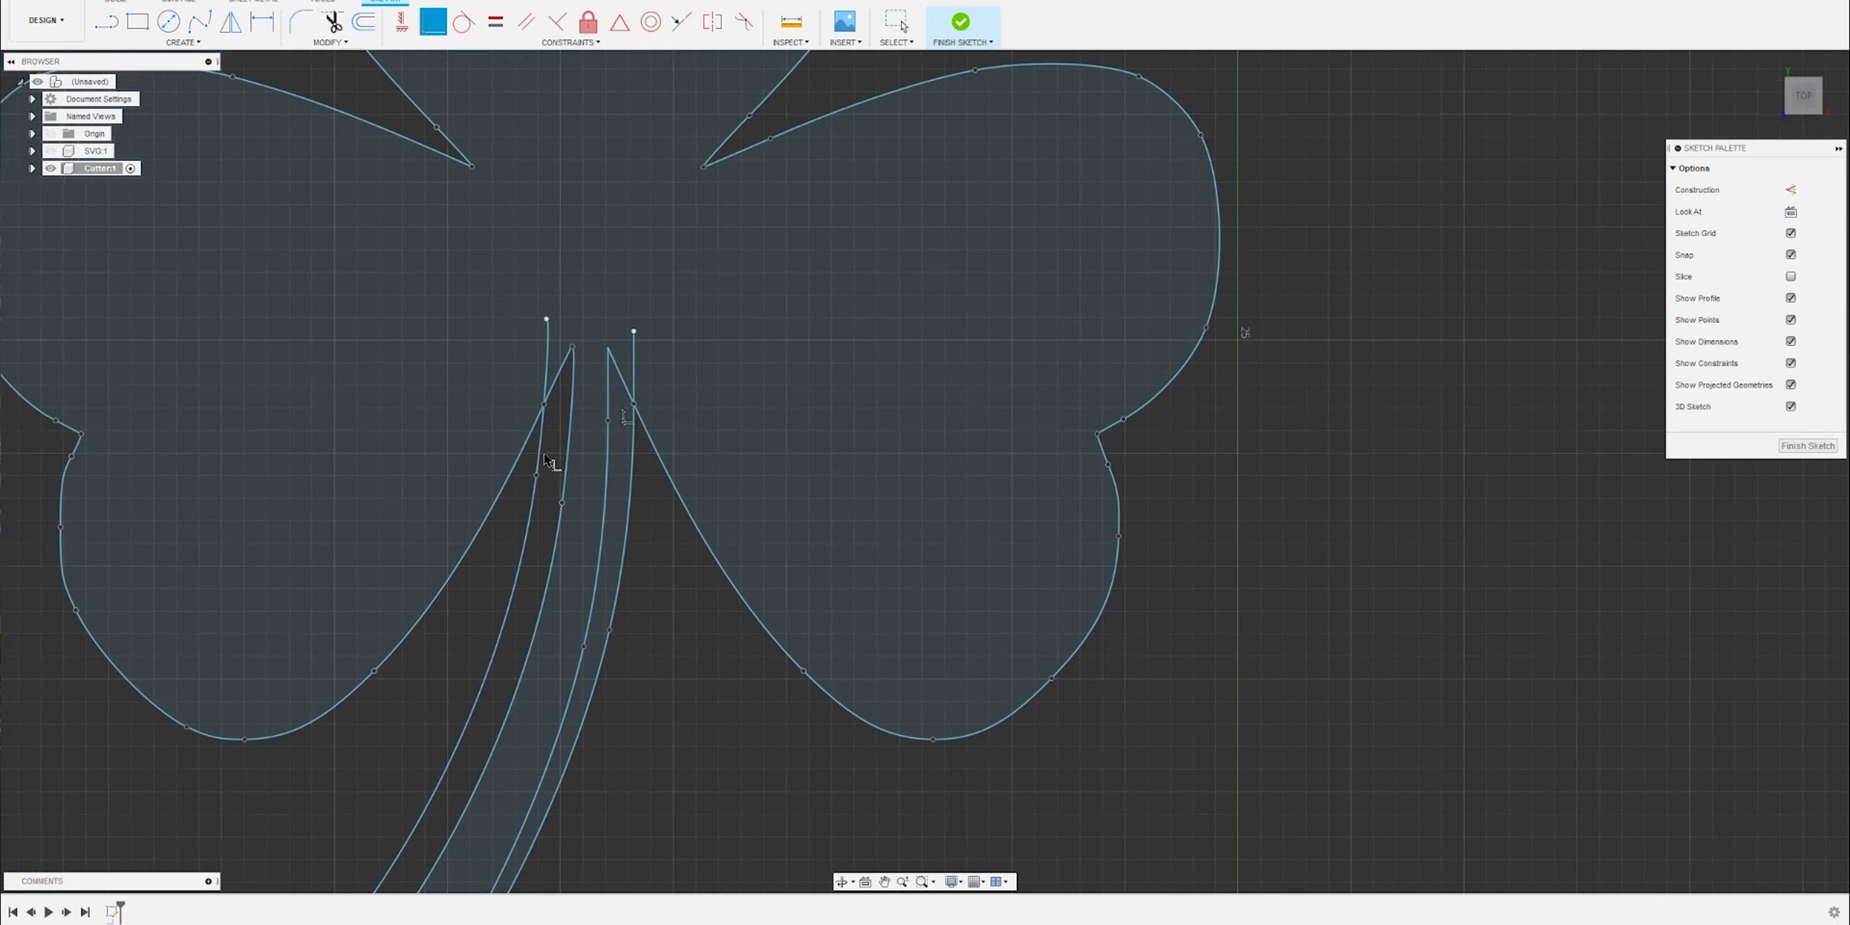
pyautogui.moveTo(640, 710)
pyautogui.mouseDown(button='middle')
pyautogui.moveTo(691, 427)
pyautogui.moveTo(782, 171)
pyautogui.mouseUp(button='middle')
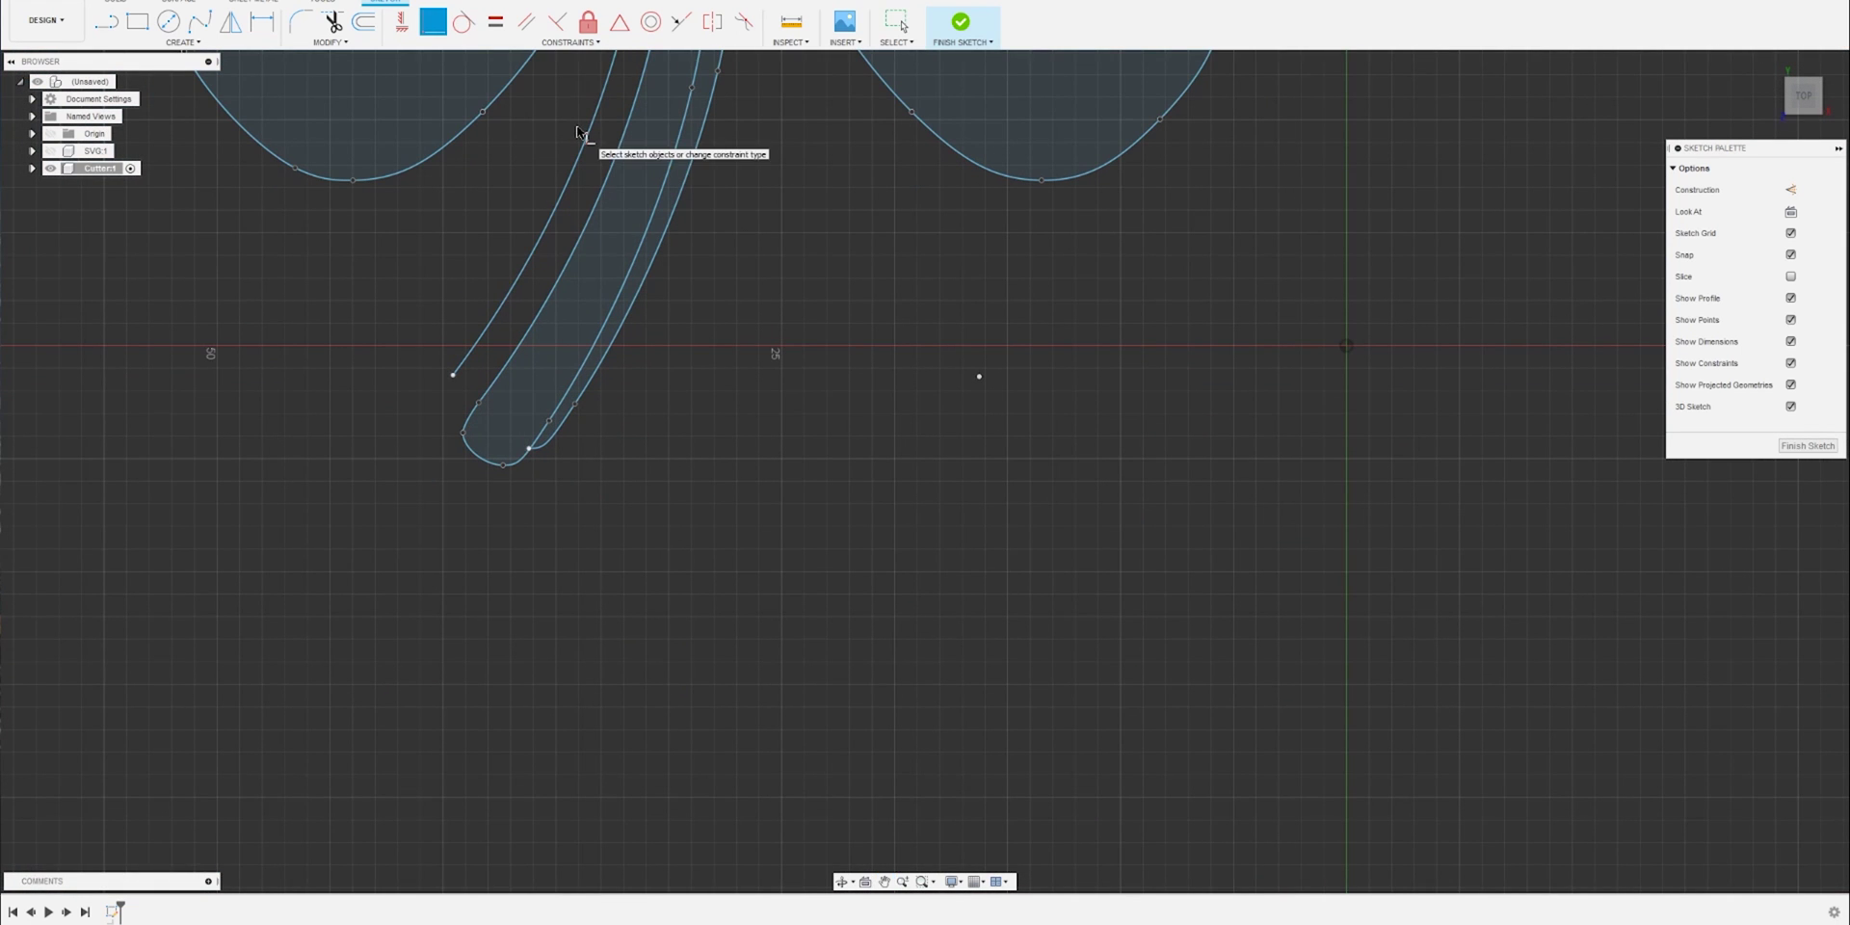
# Step: Trim the inner stem curves and the rounded arcs at the stem's bottom
pyautogui.press('t')
pyautogui.click(617, 303)
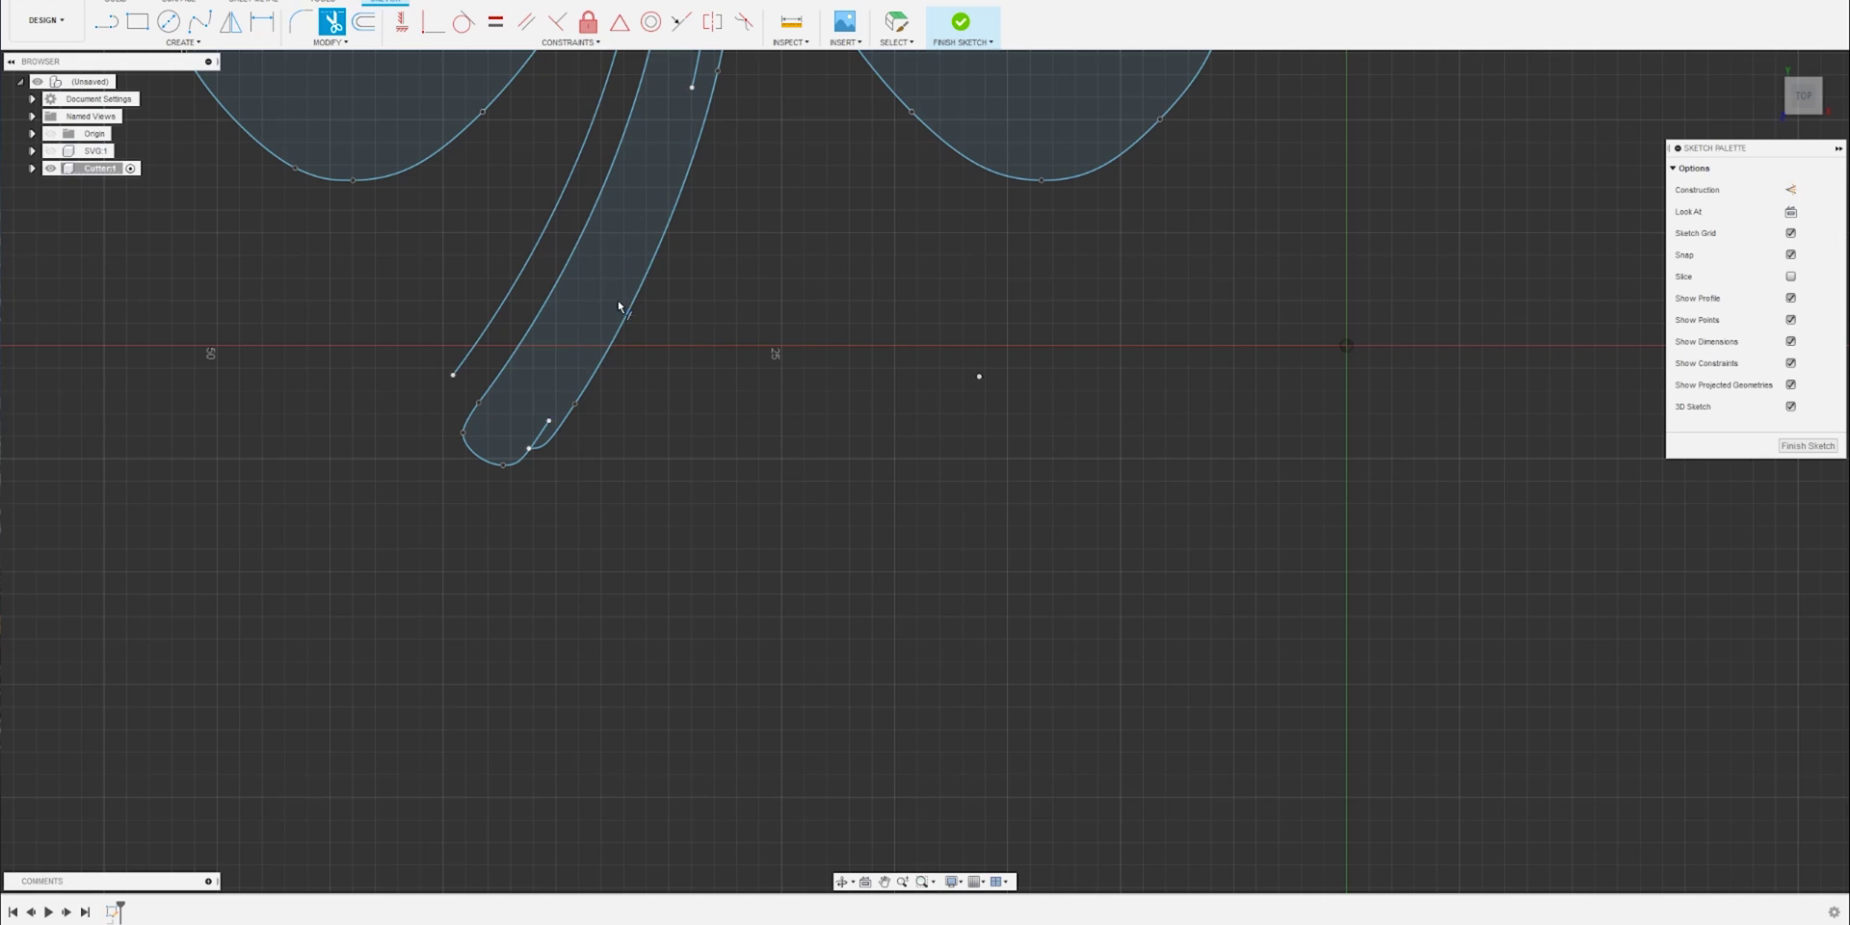
pyautogui.click(541, 430)
pyautogui.click(514, 464)
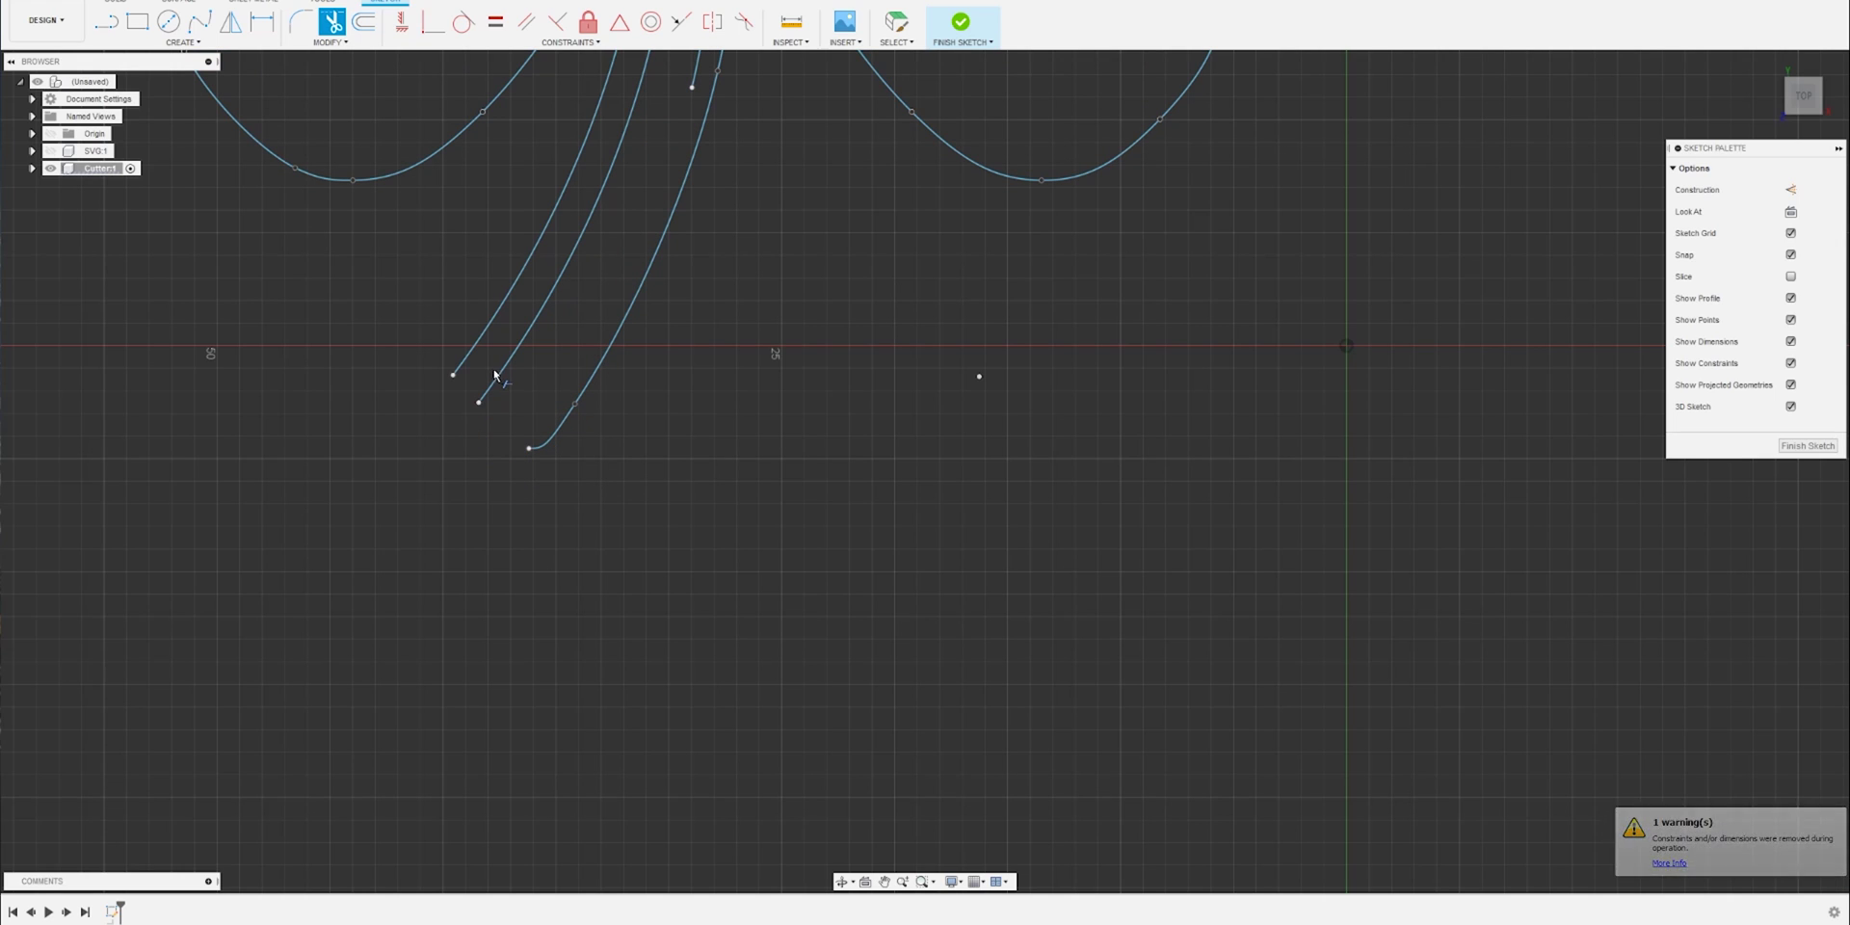
pyautogui.click(574, 277)
# Step: Trim the leftover stem pieces below the leaves and the hooked end of the right stem curve
pyautogui.moveTo(768, 206); pyautogui.dragTo(770, 741, button='middle')
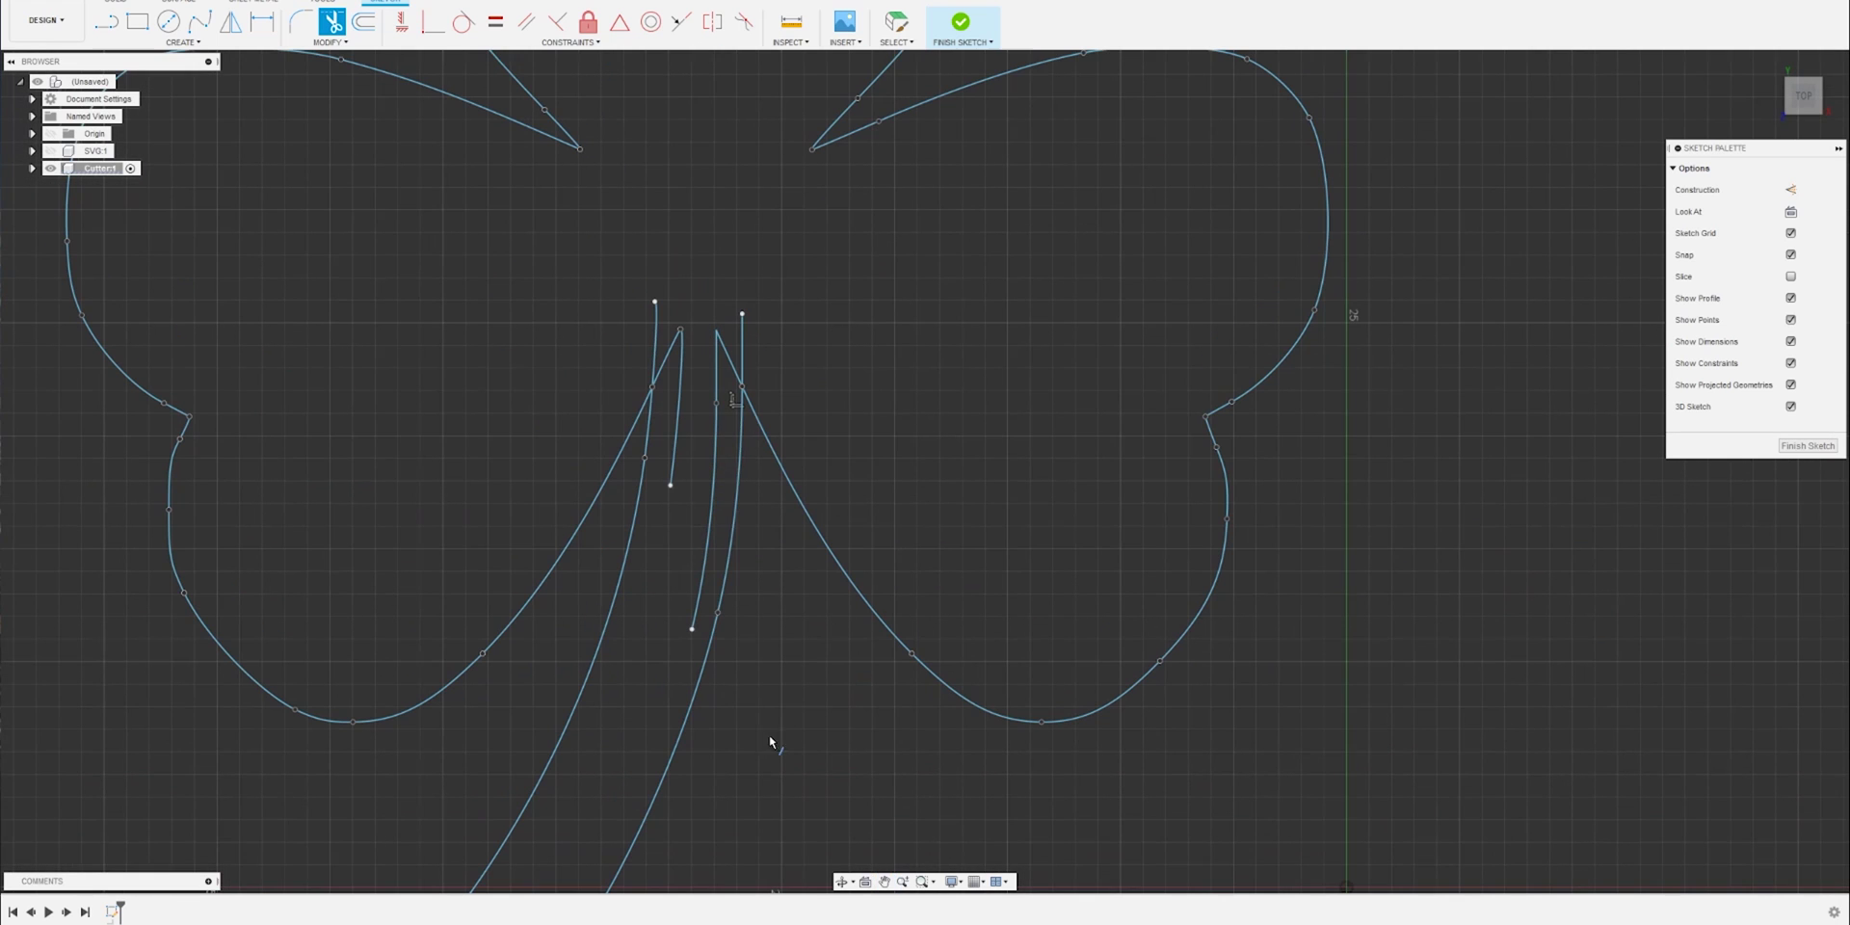
pyautogui.click(655, 334)
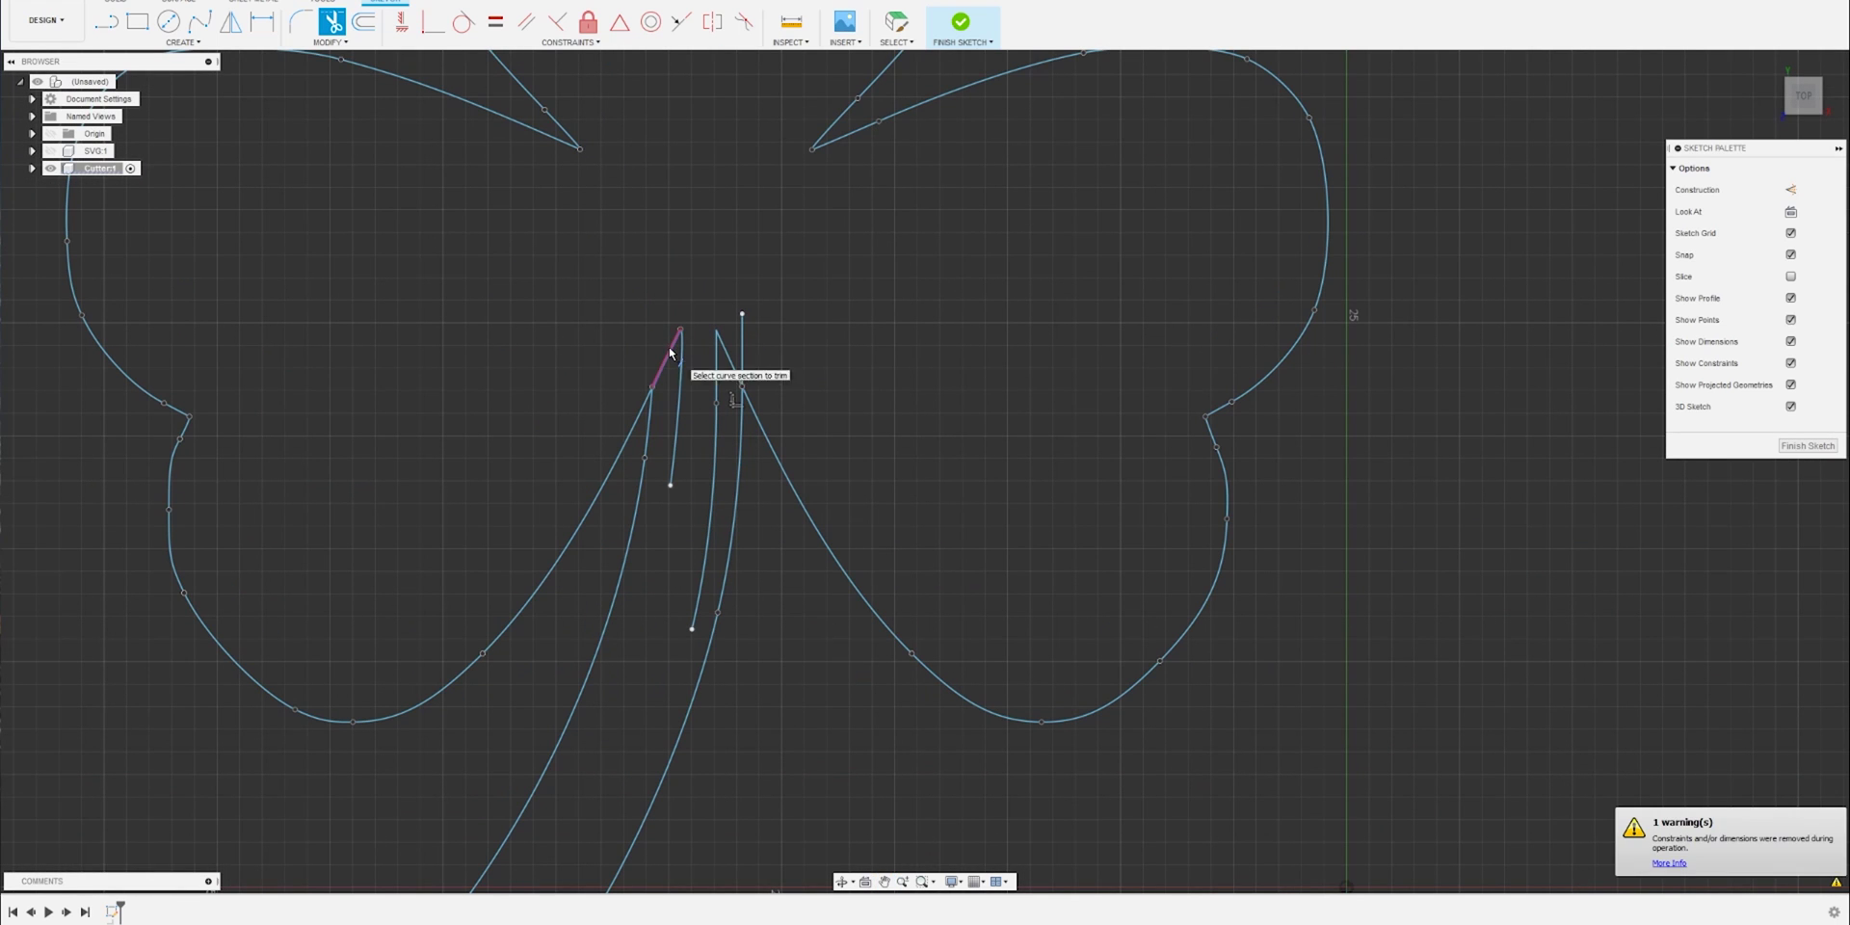
pyautogui.click(670, 353)
pyautogui.click(678, 364)
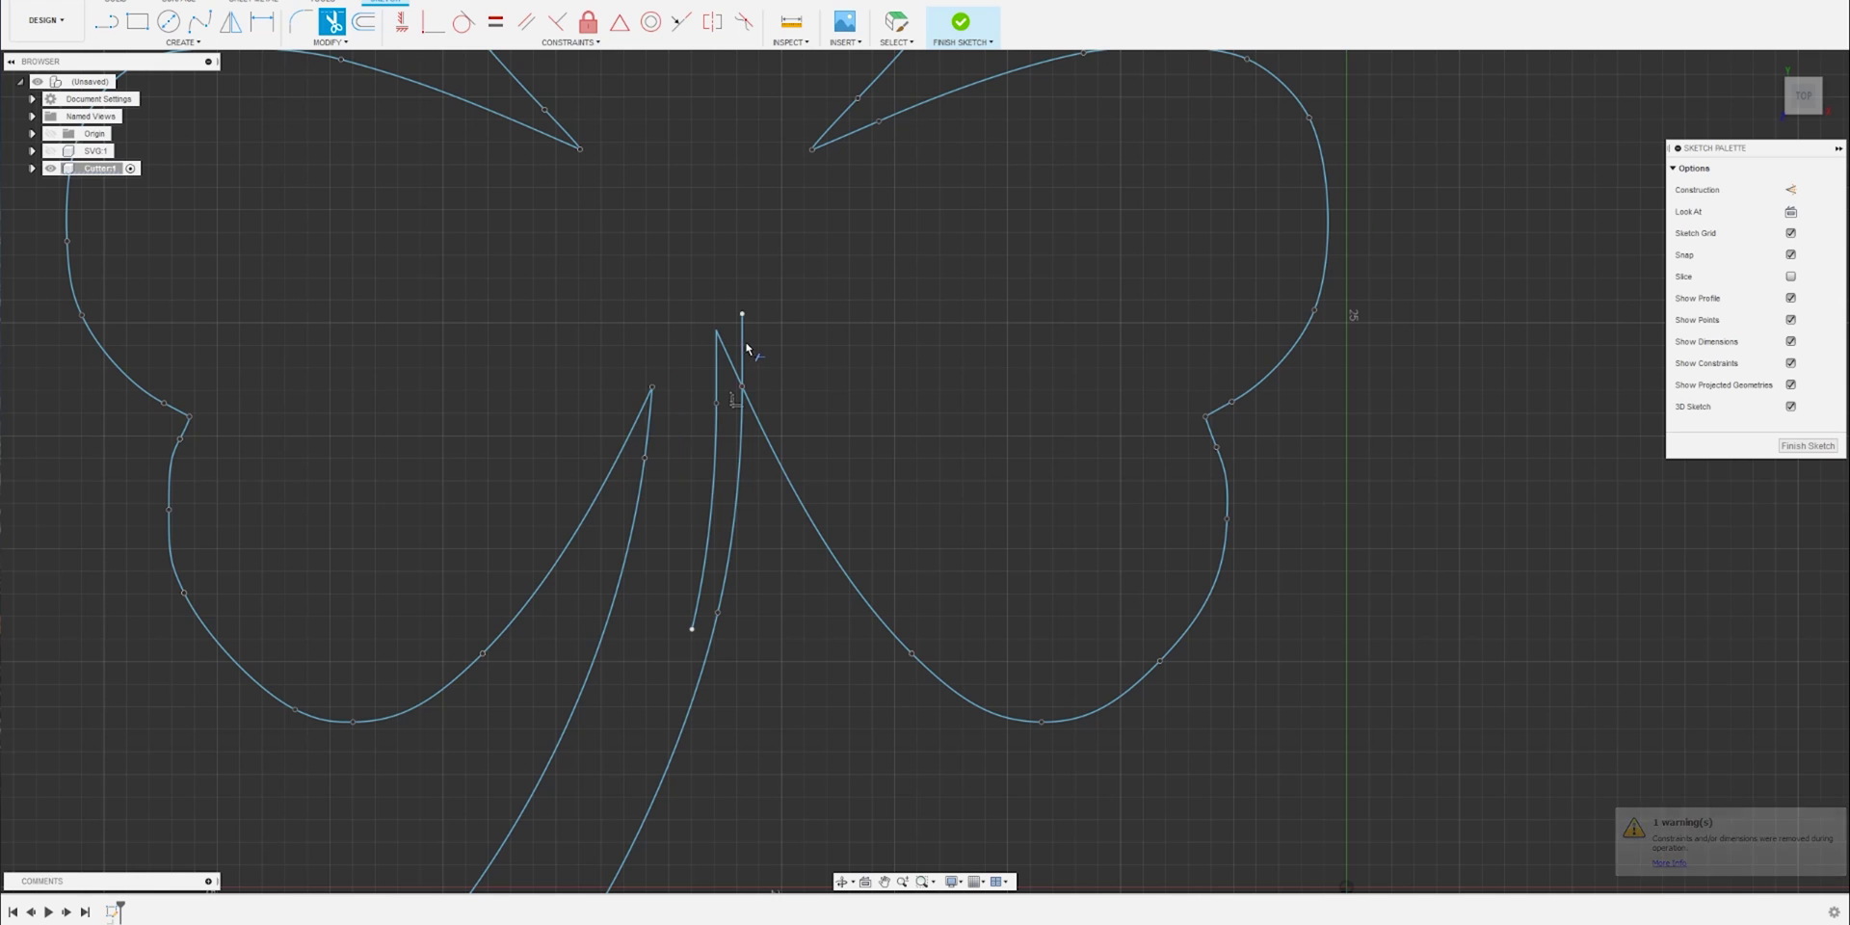
pyautogui.click(743, 349)
pyautogui.click(717, 380)
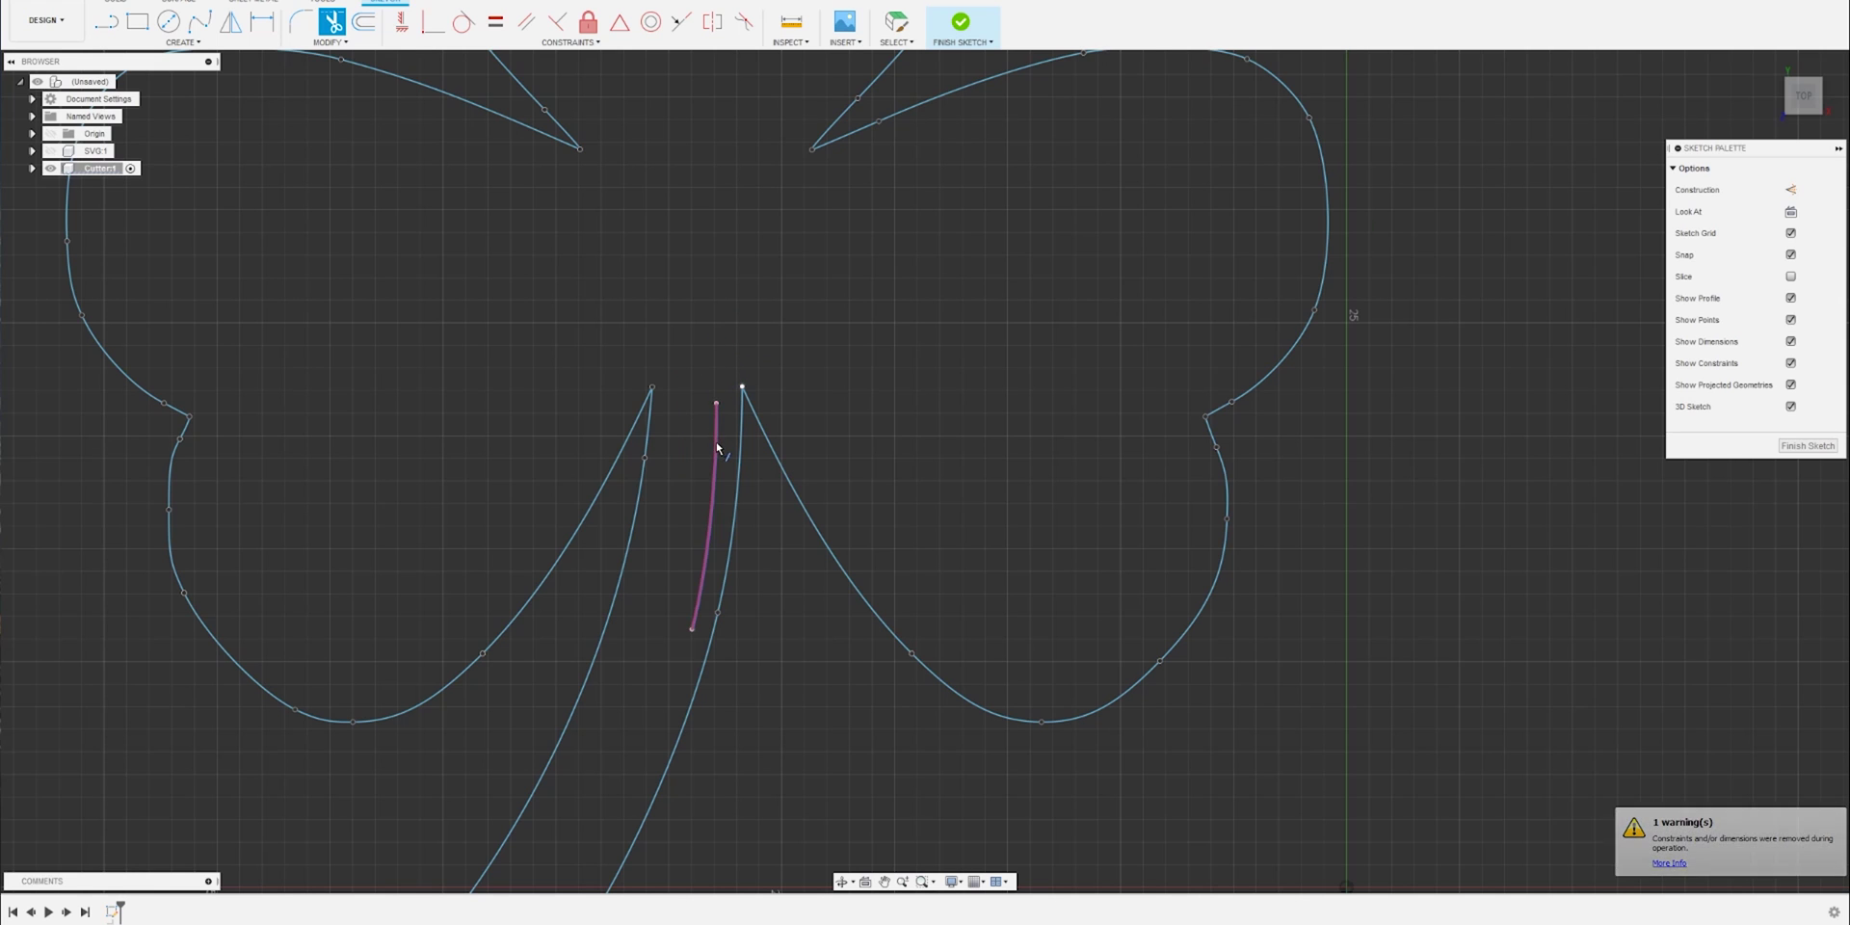
pyautogui.click(717, 446)
pyautogui.moveTo(789, 710)
pyautogui.mouseDown(button='middle')
pyautogui.moveTo(842, 466)
pyautogui.moveTo(954, 165)
pyautogui.mouseUp(button='middle')
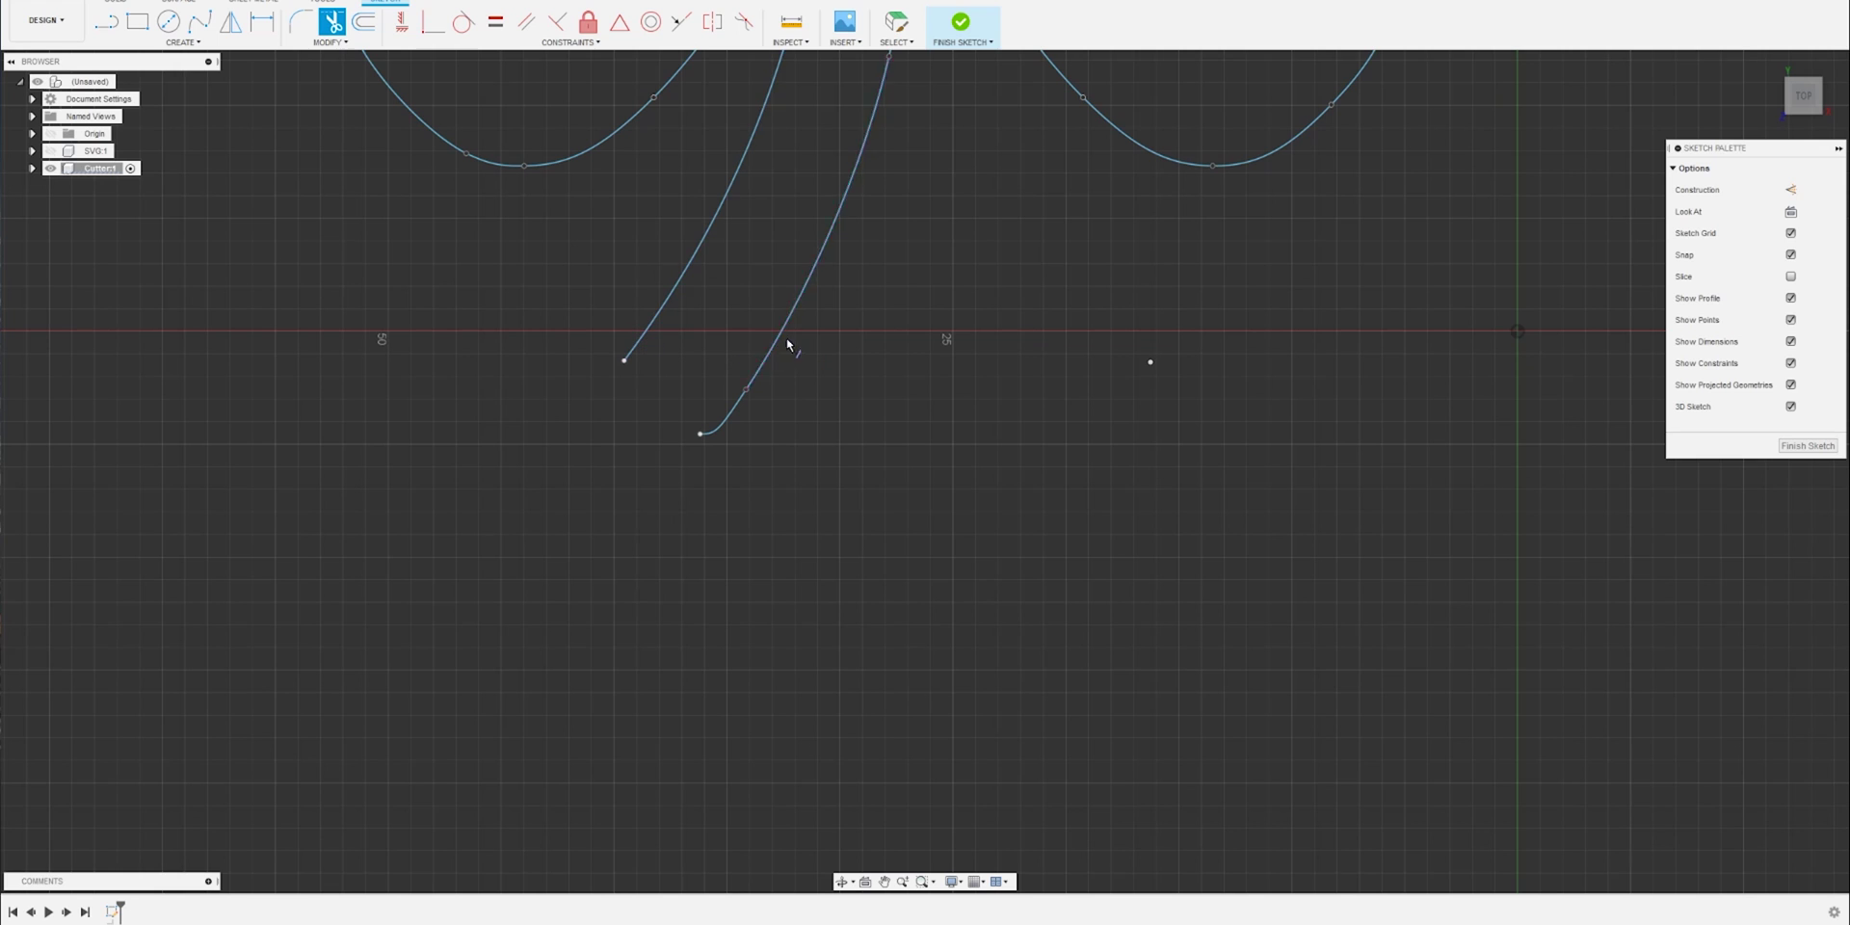
pyautogui.click(730, 415)
# Step: Draw three-point arcs between the two stem curves to form a rounded stem tip
pyautogui.scroll(-2, 911, 344)
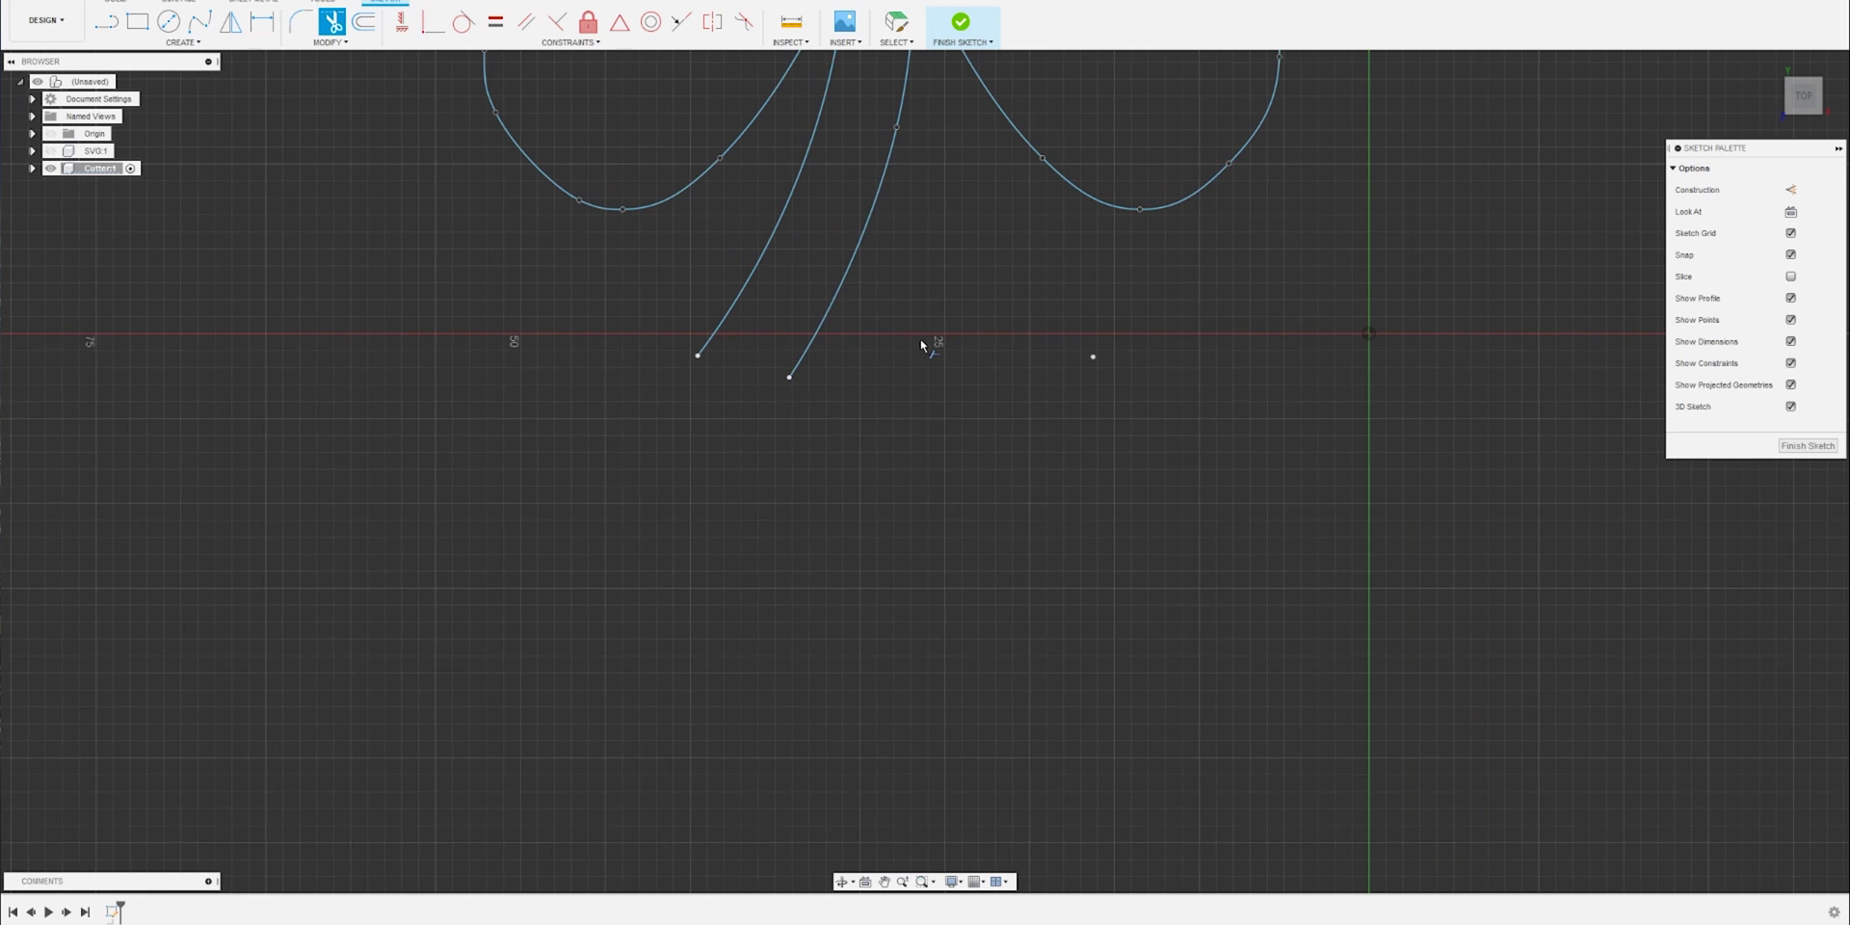
pyautogui.click(183, 42)
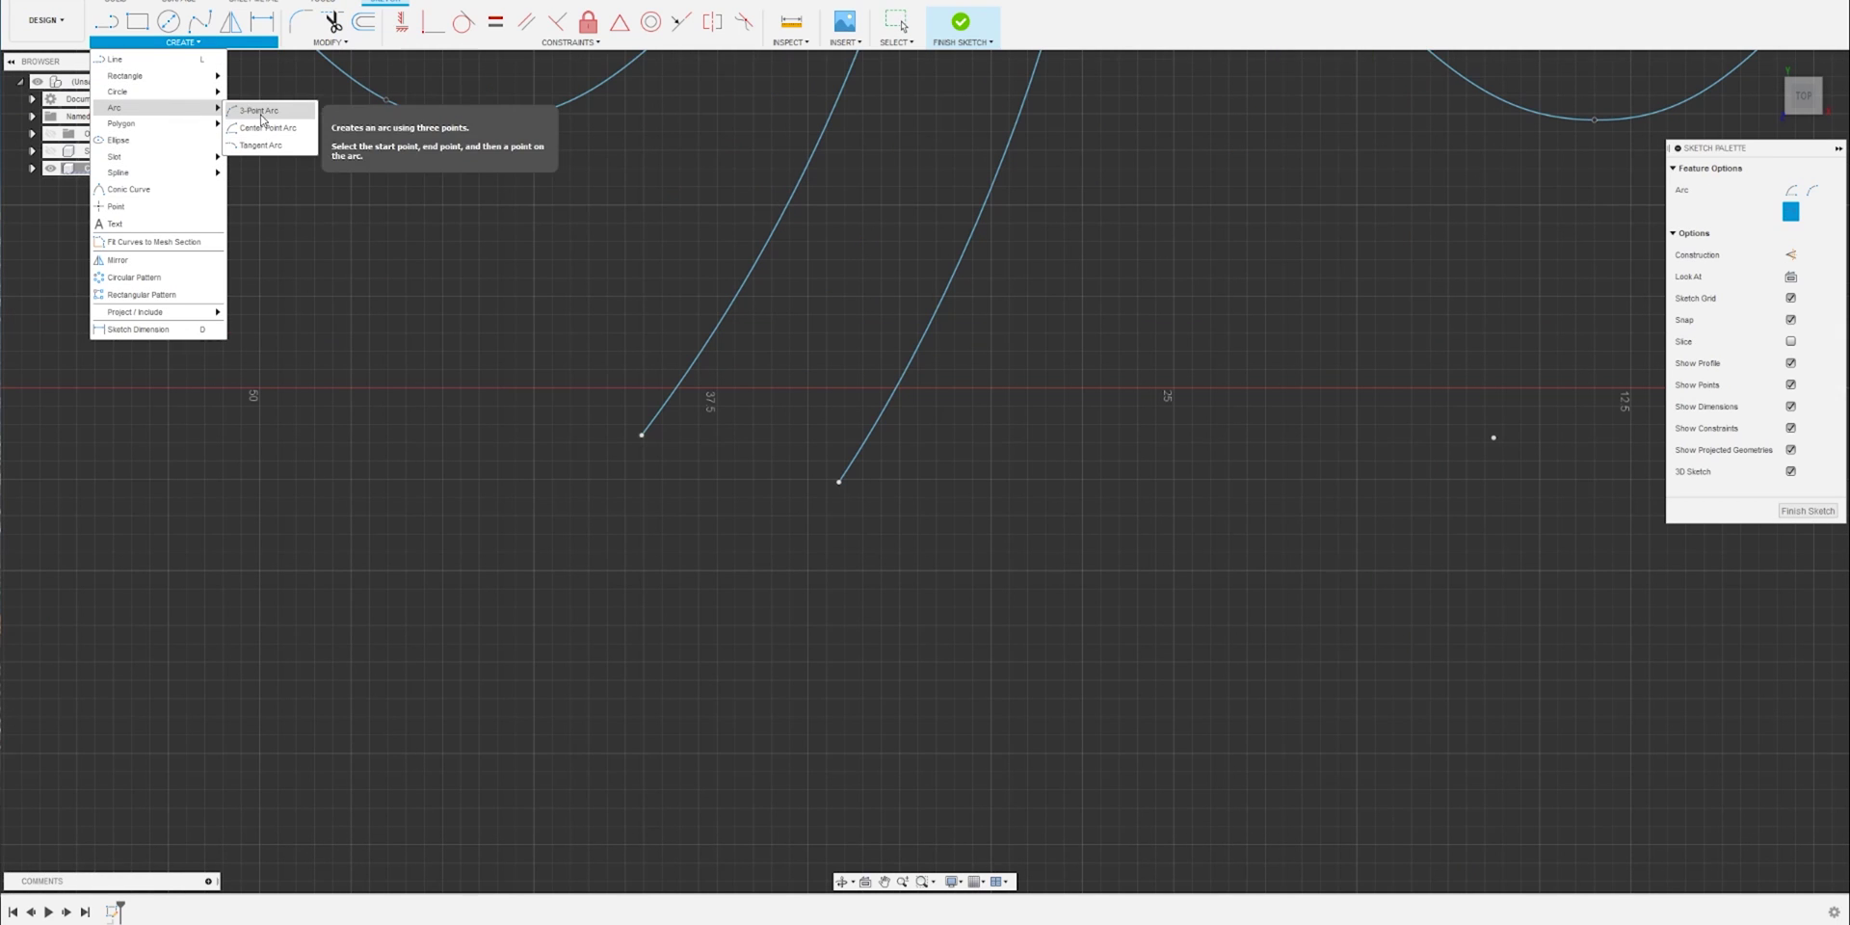
pyautogui.click(254, 112)
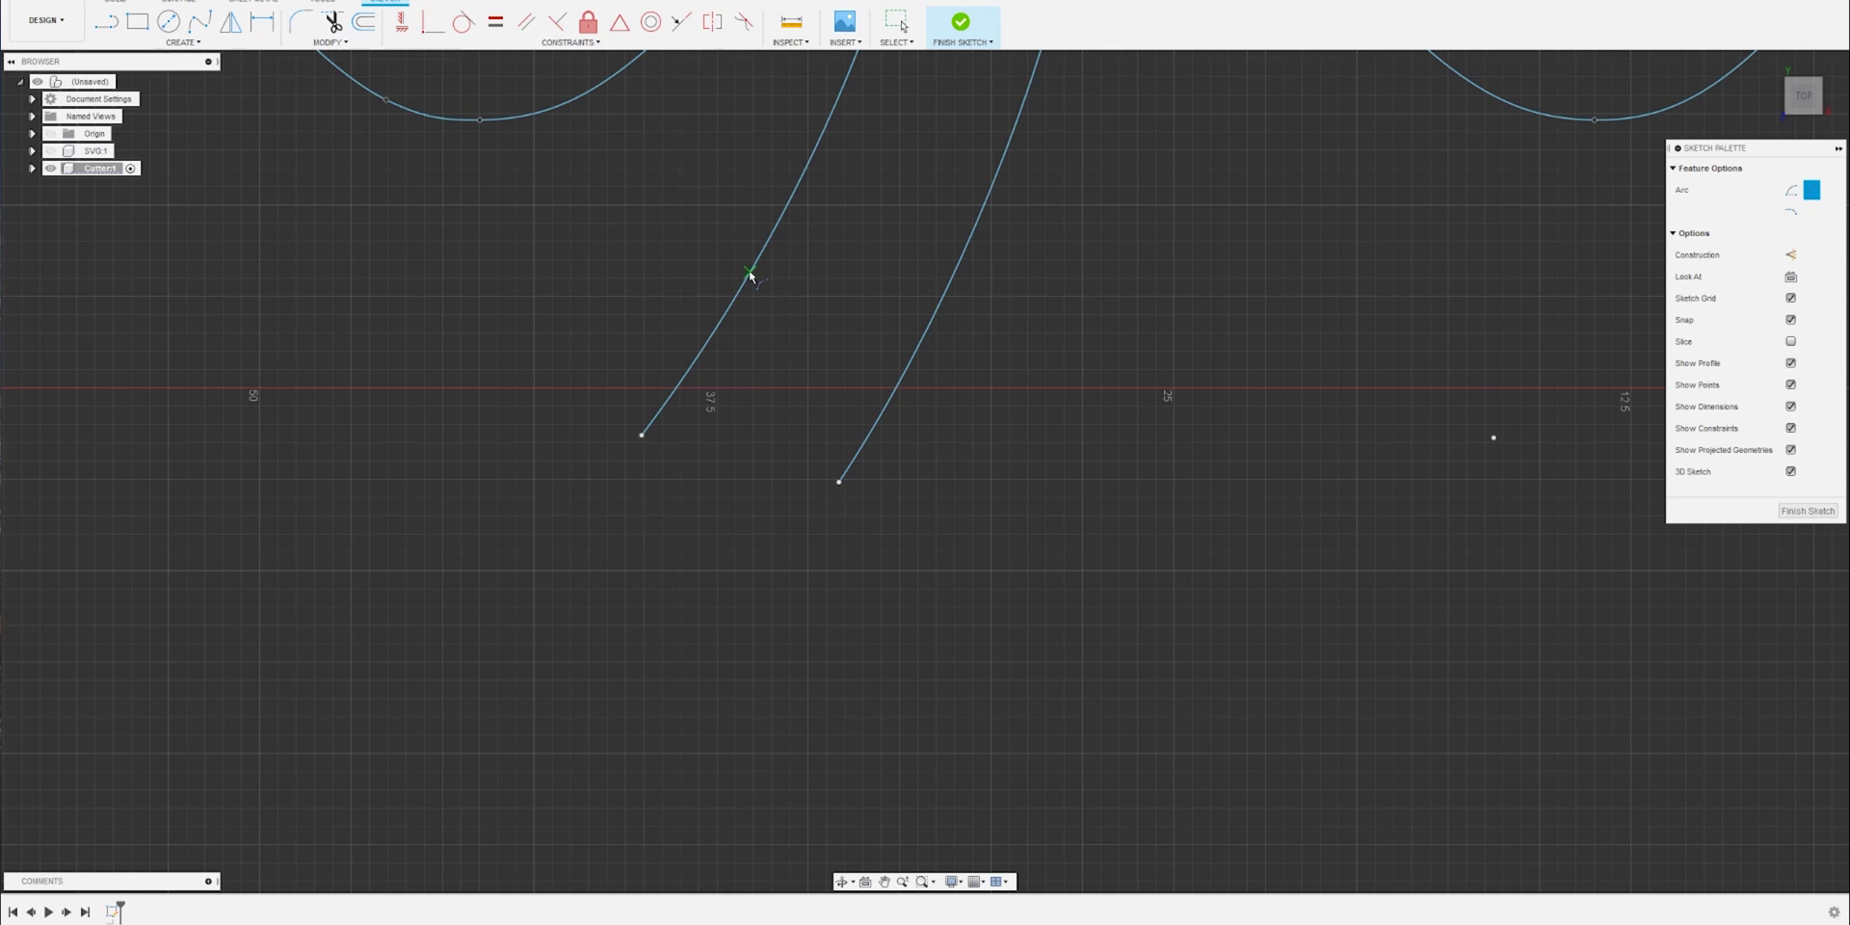
pyautogui.click(750, 271)
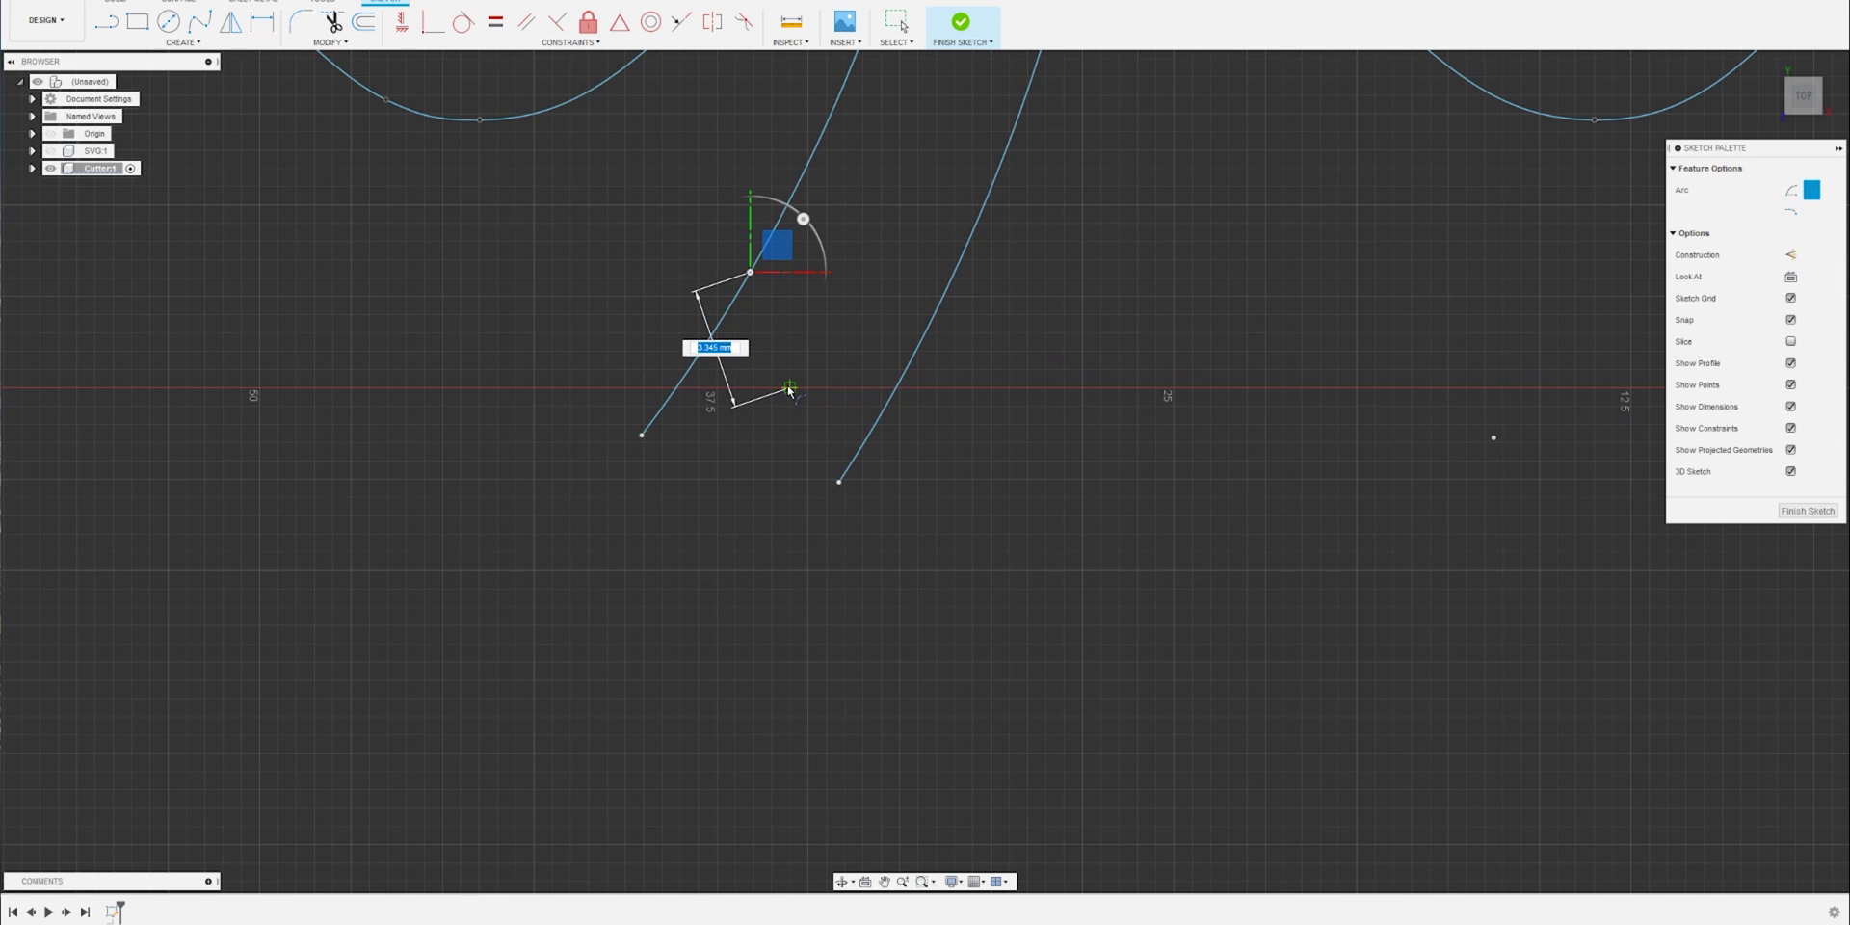
pyautogui.click(789, 387)
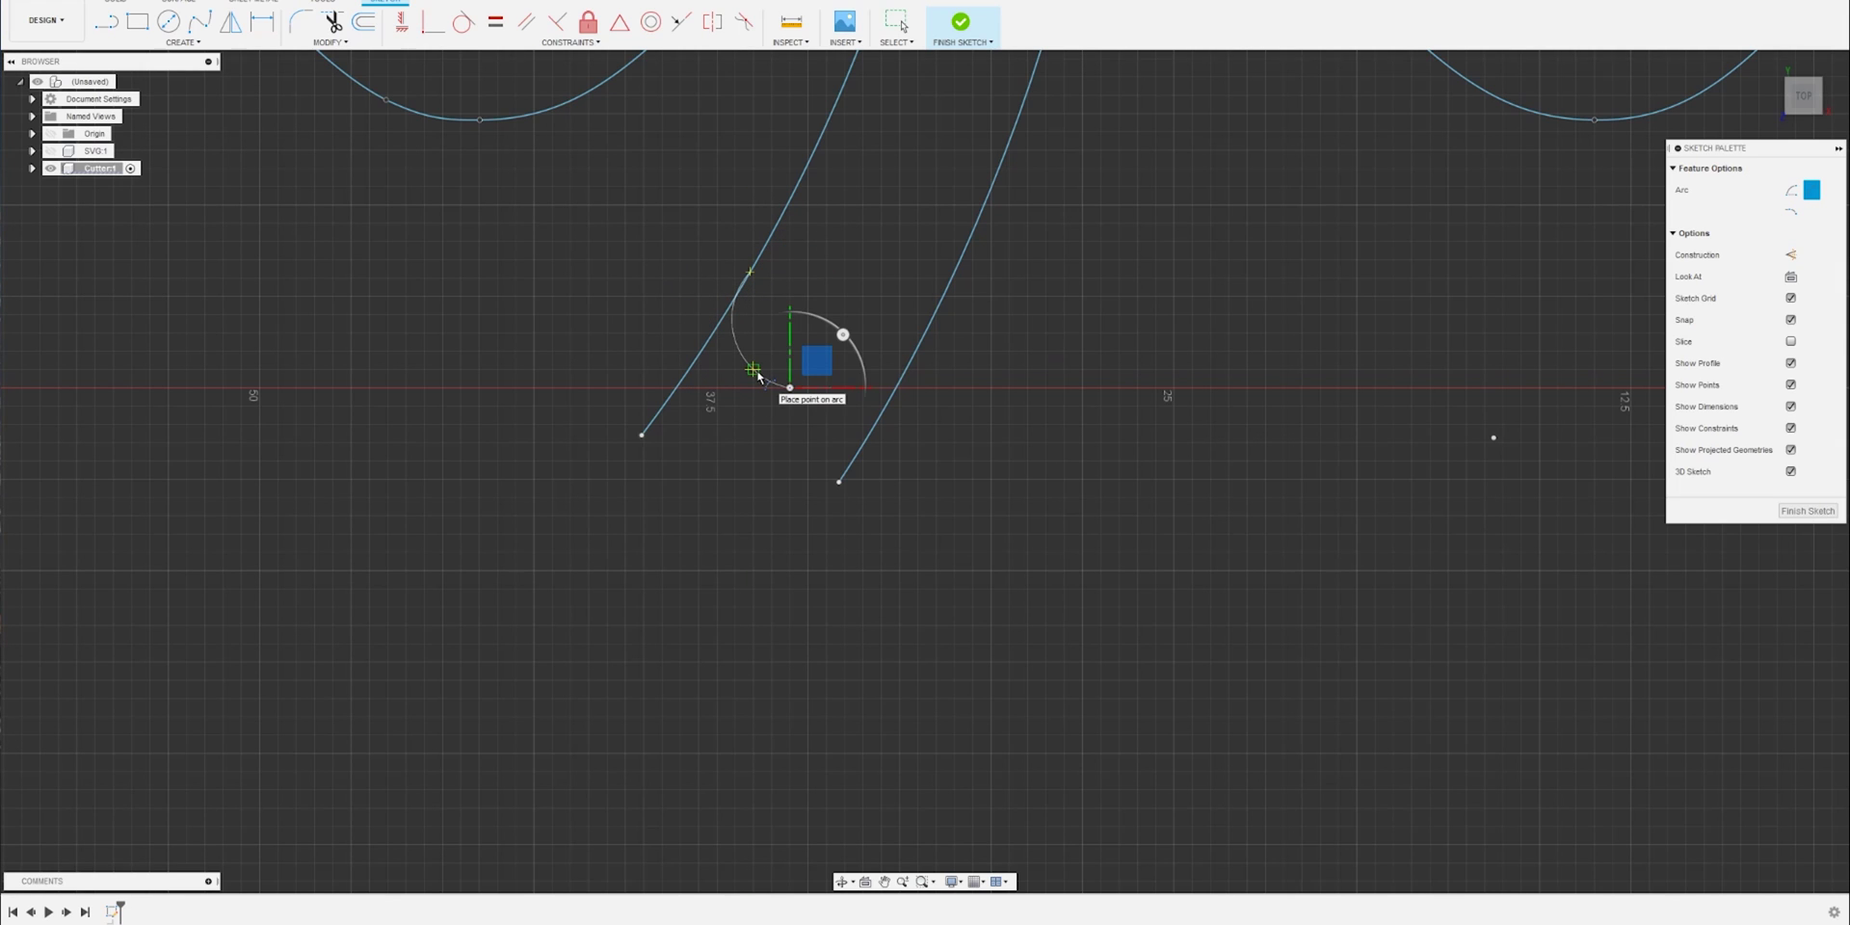
pyautogui.click(791, 388)
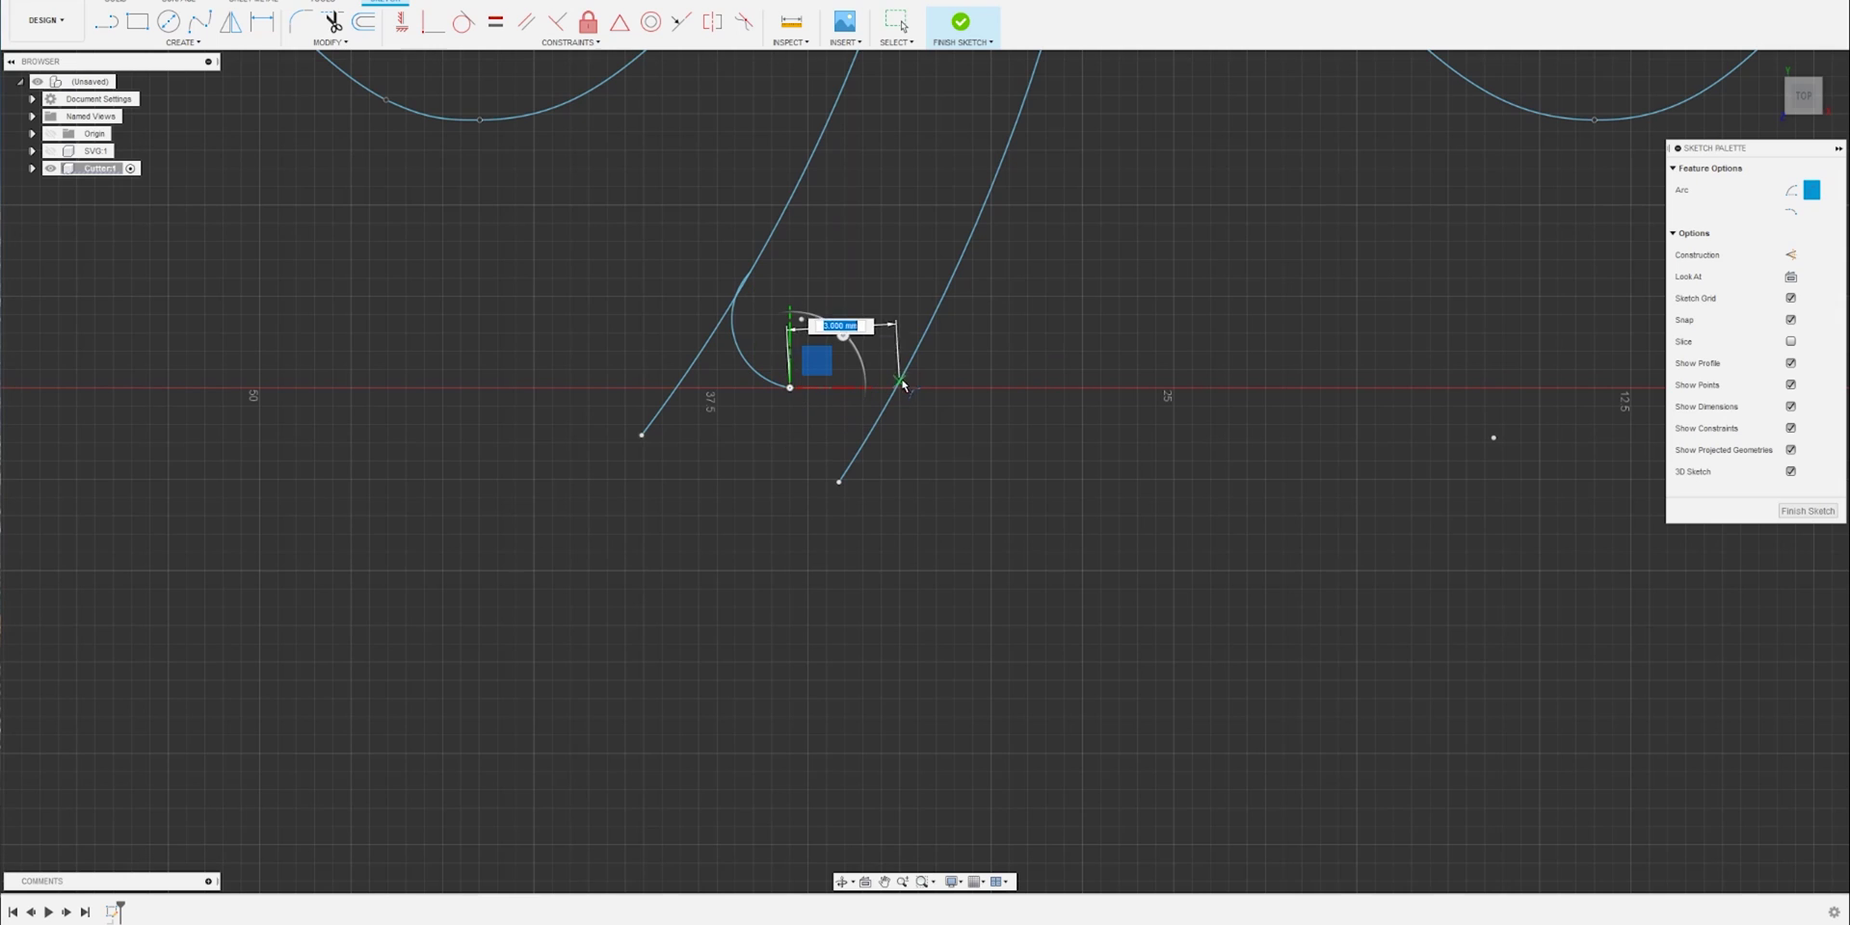
pyautogui.click(934, 321)
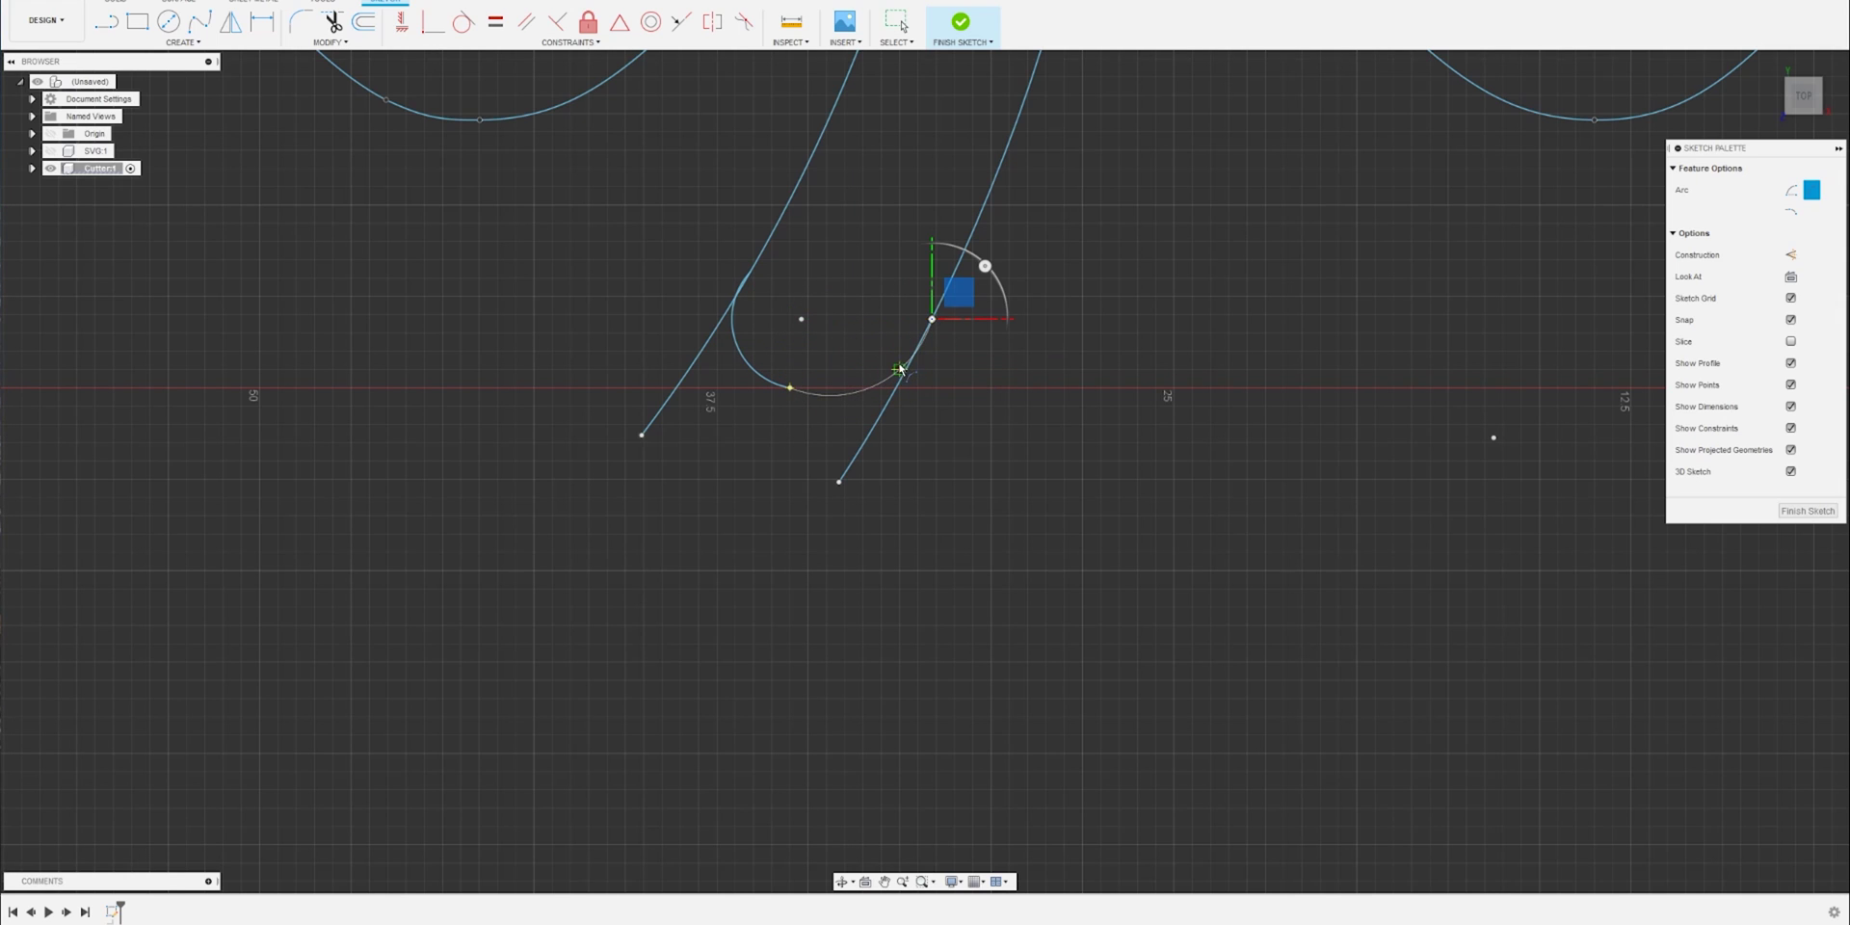
pyautogui.click(894, 366)
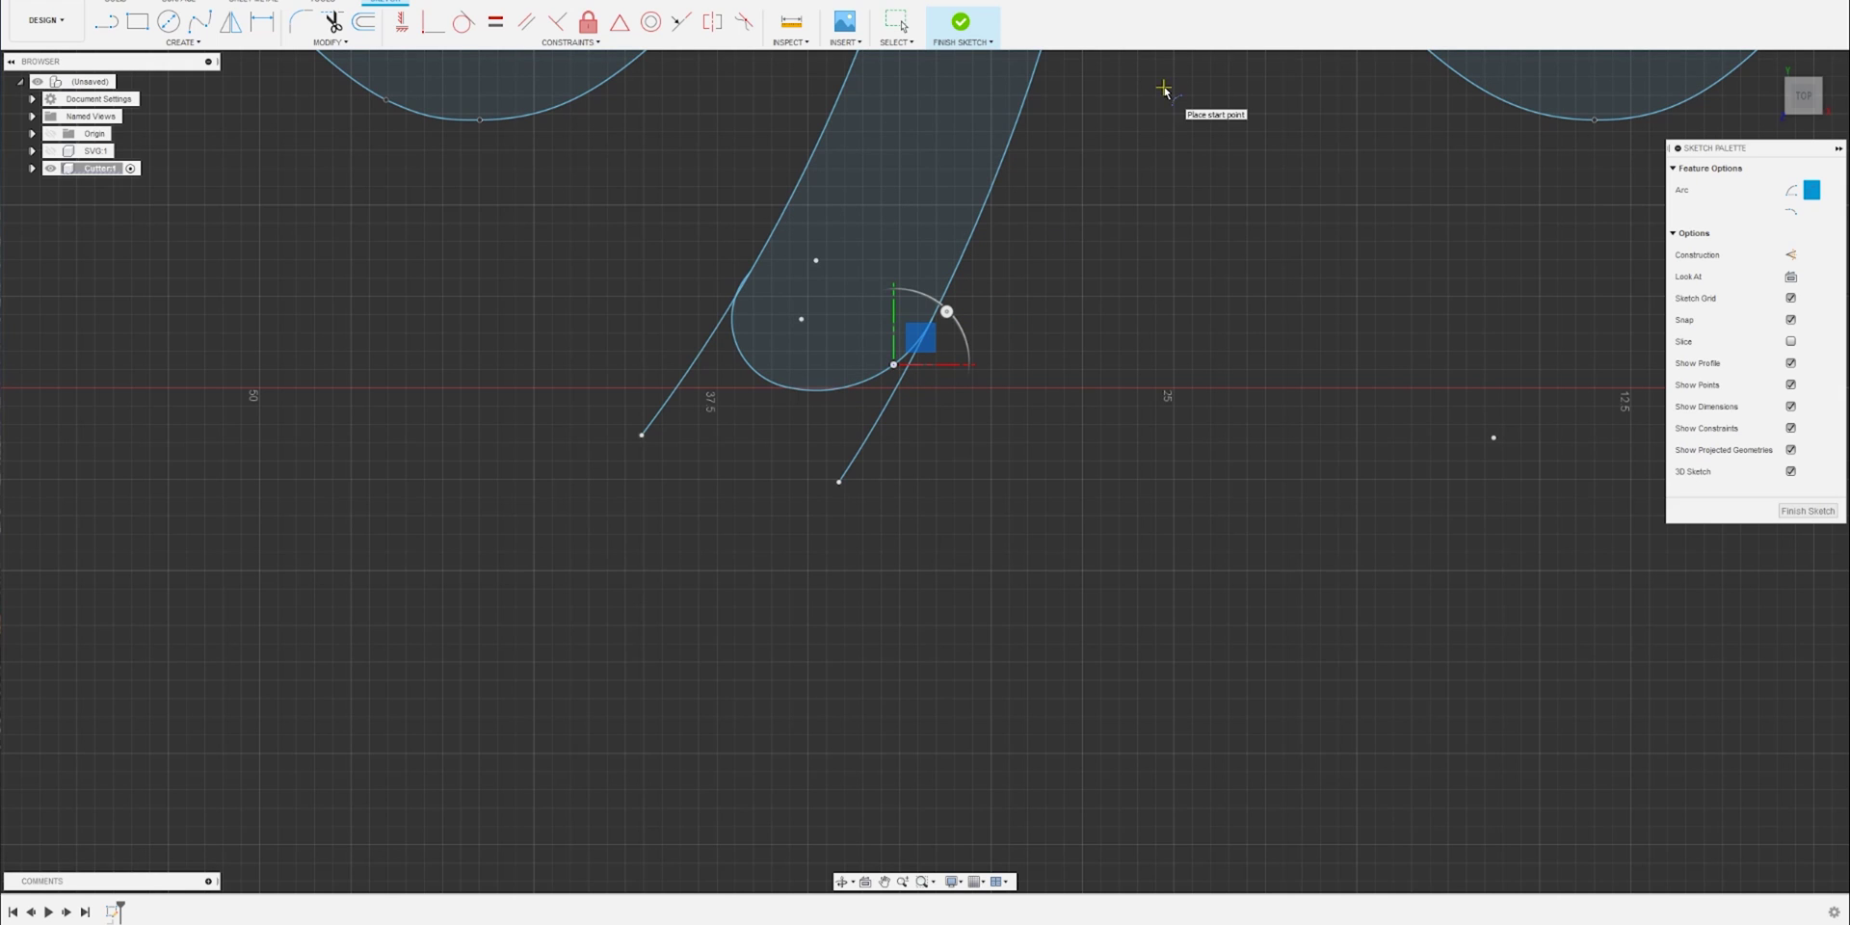
# Step: Trim the stray lines and small arc at the stem end, then review the whole shamrock
pyautogui.press('t')
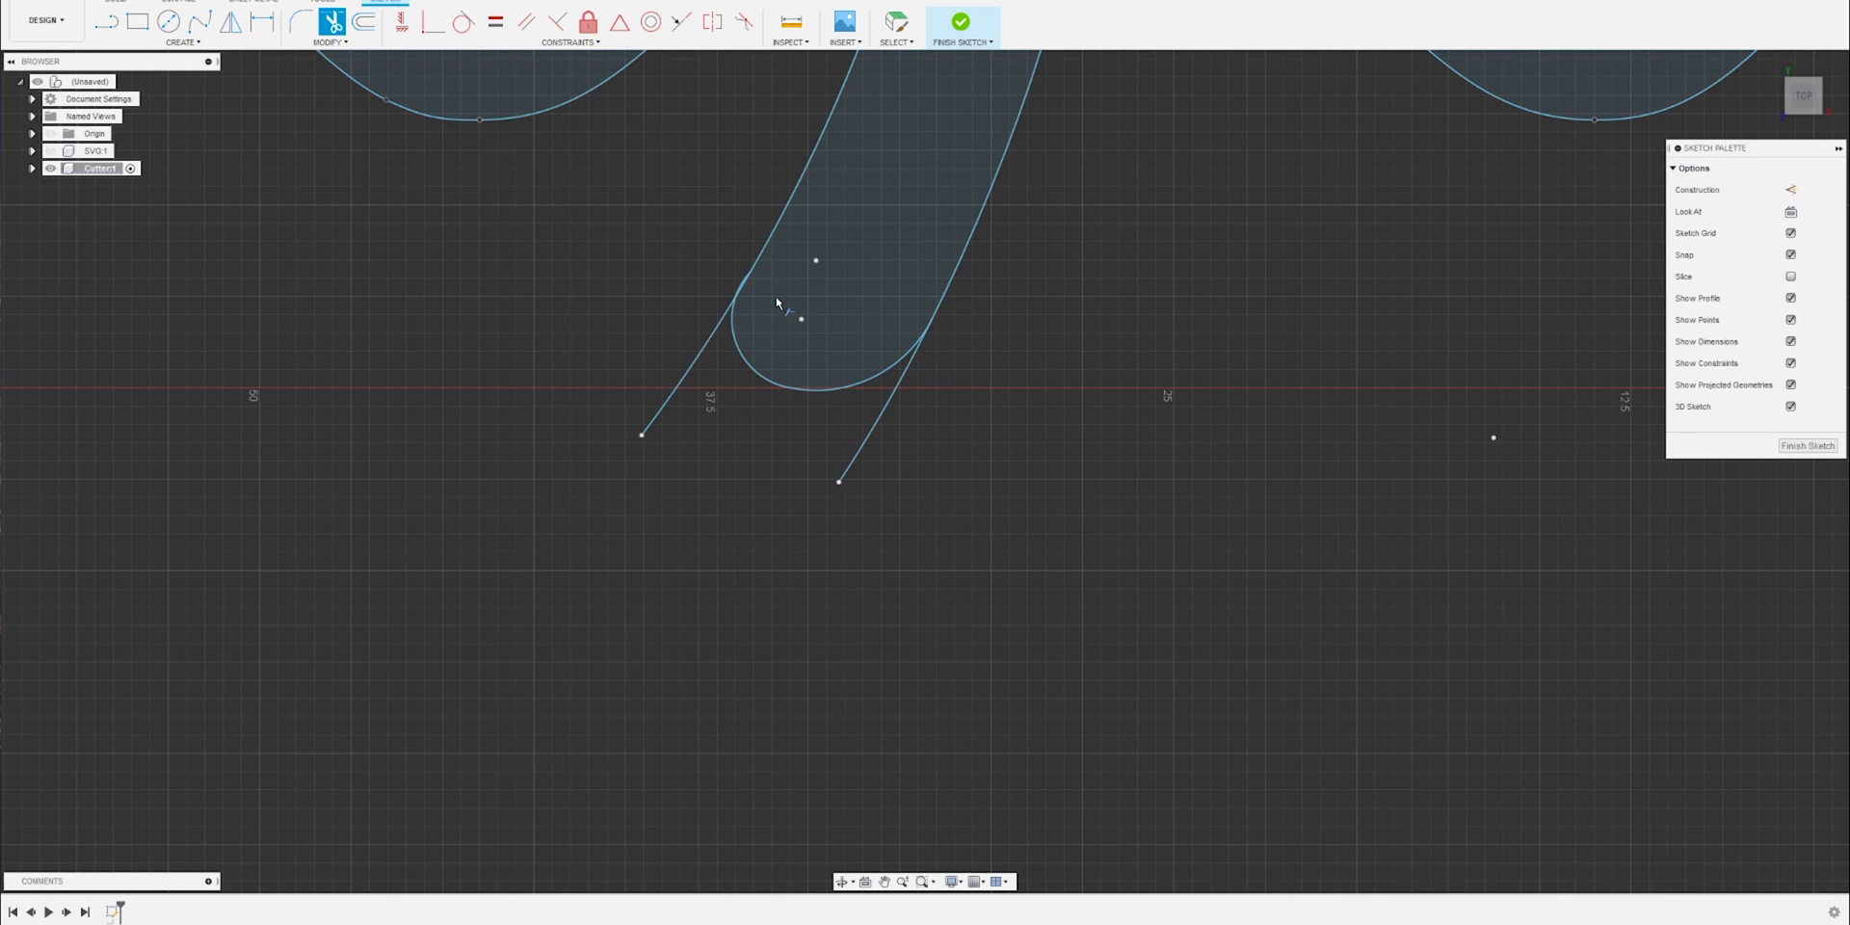
pyautogui.click(710, 342)
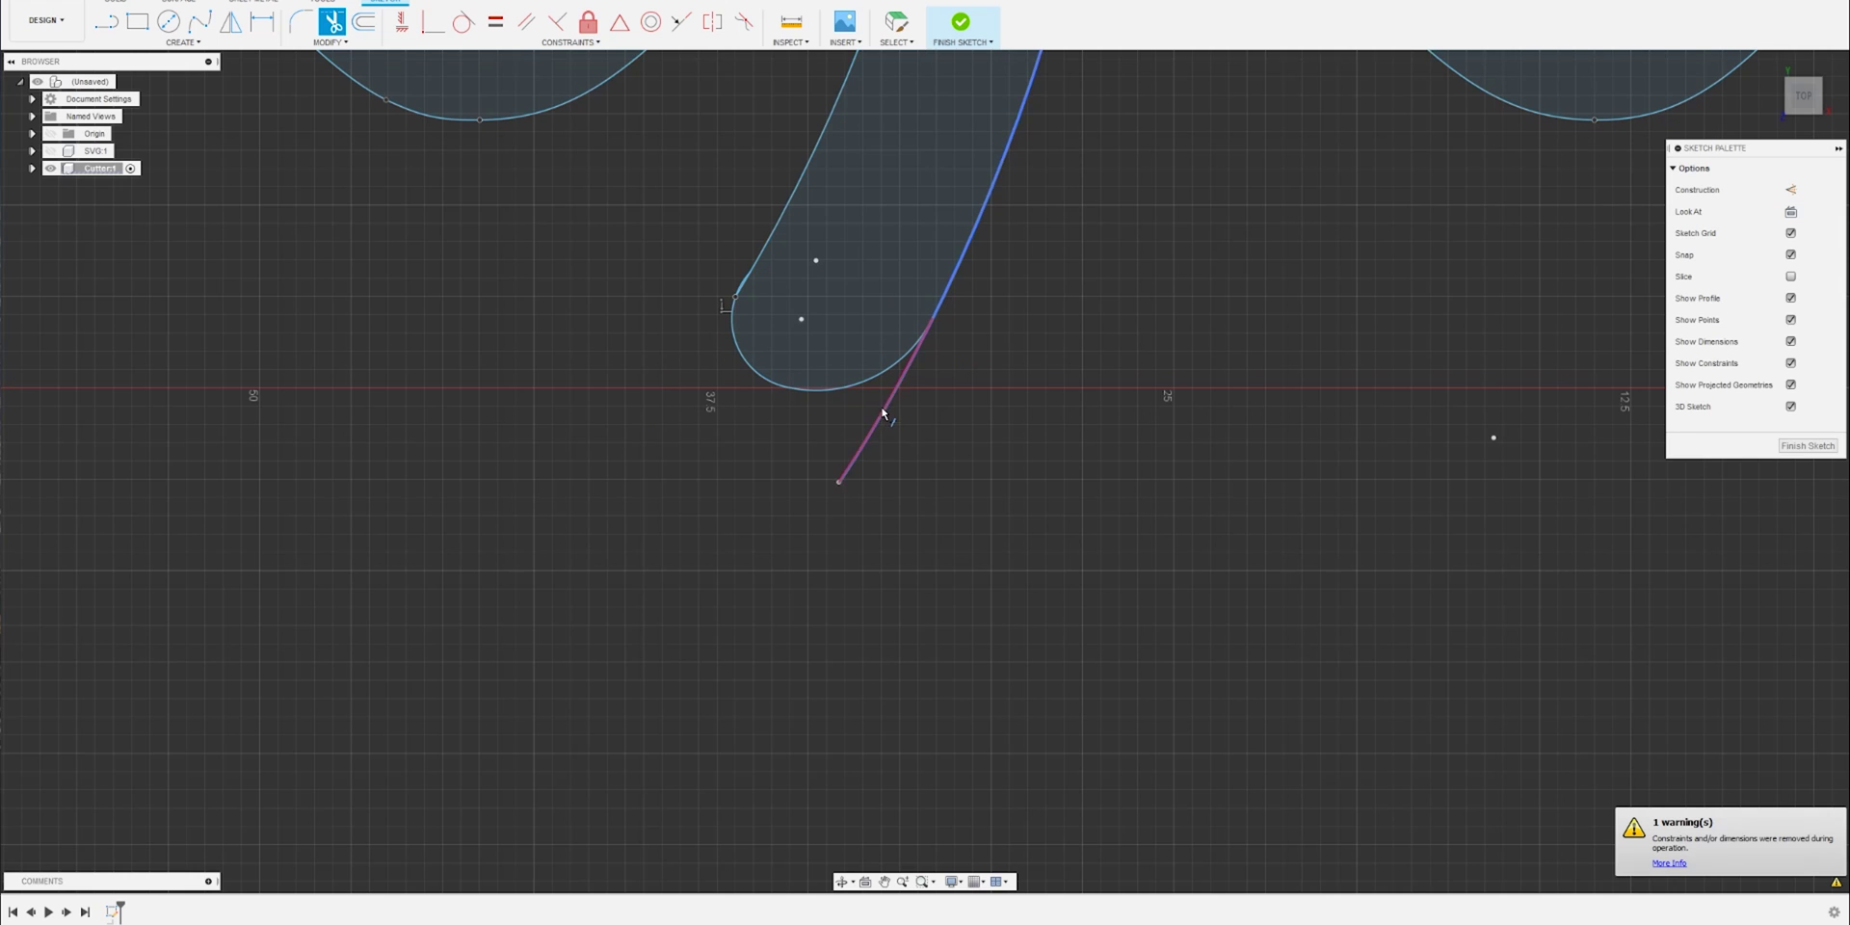
pyautogui.click(880, 414)
pyautogui.scroll(-2, 777, 287)
pyautogui.scroll(5, 776, 287)
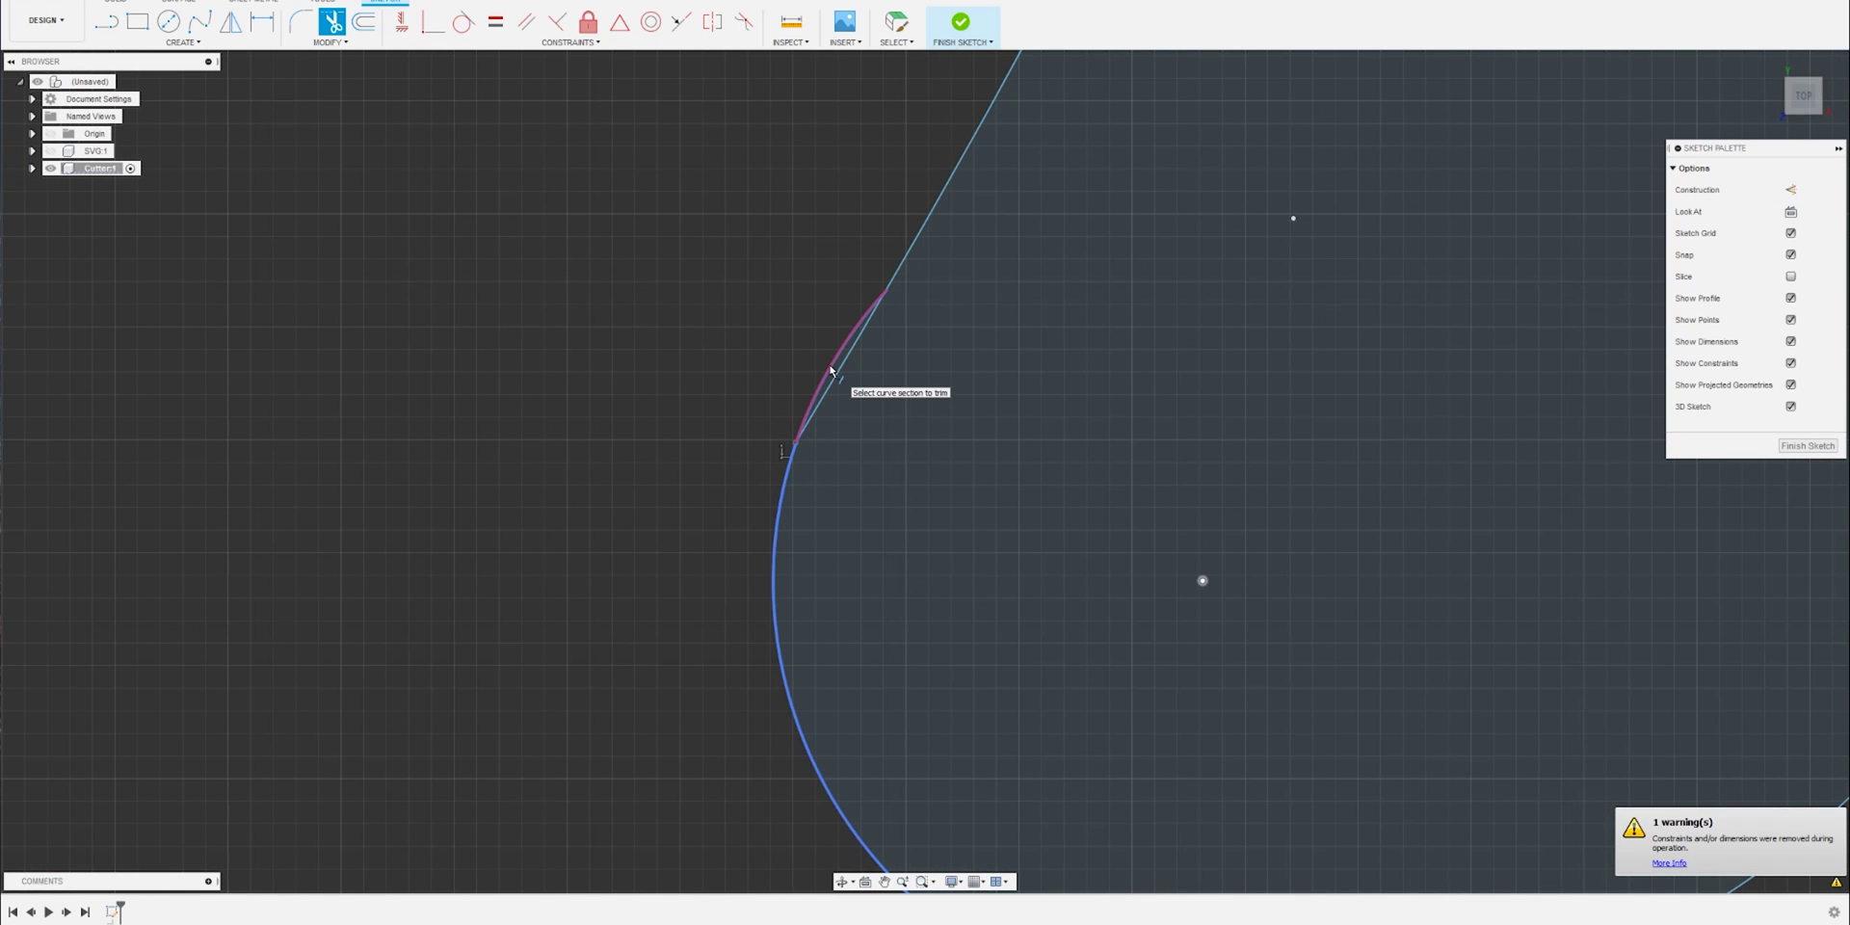
pyautogui.click(830, 370)
pyautogui.scroll(-4, 958, 435)
pyautogui.scroll(-5, 1383, 412)
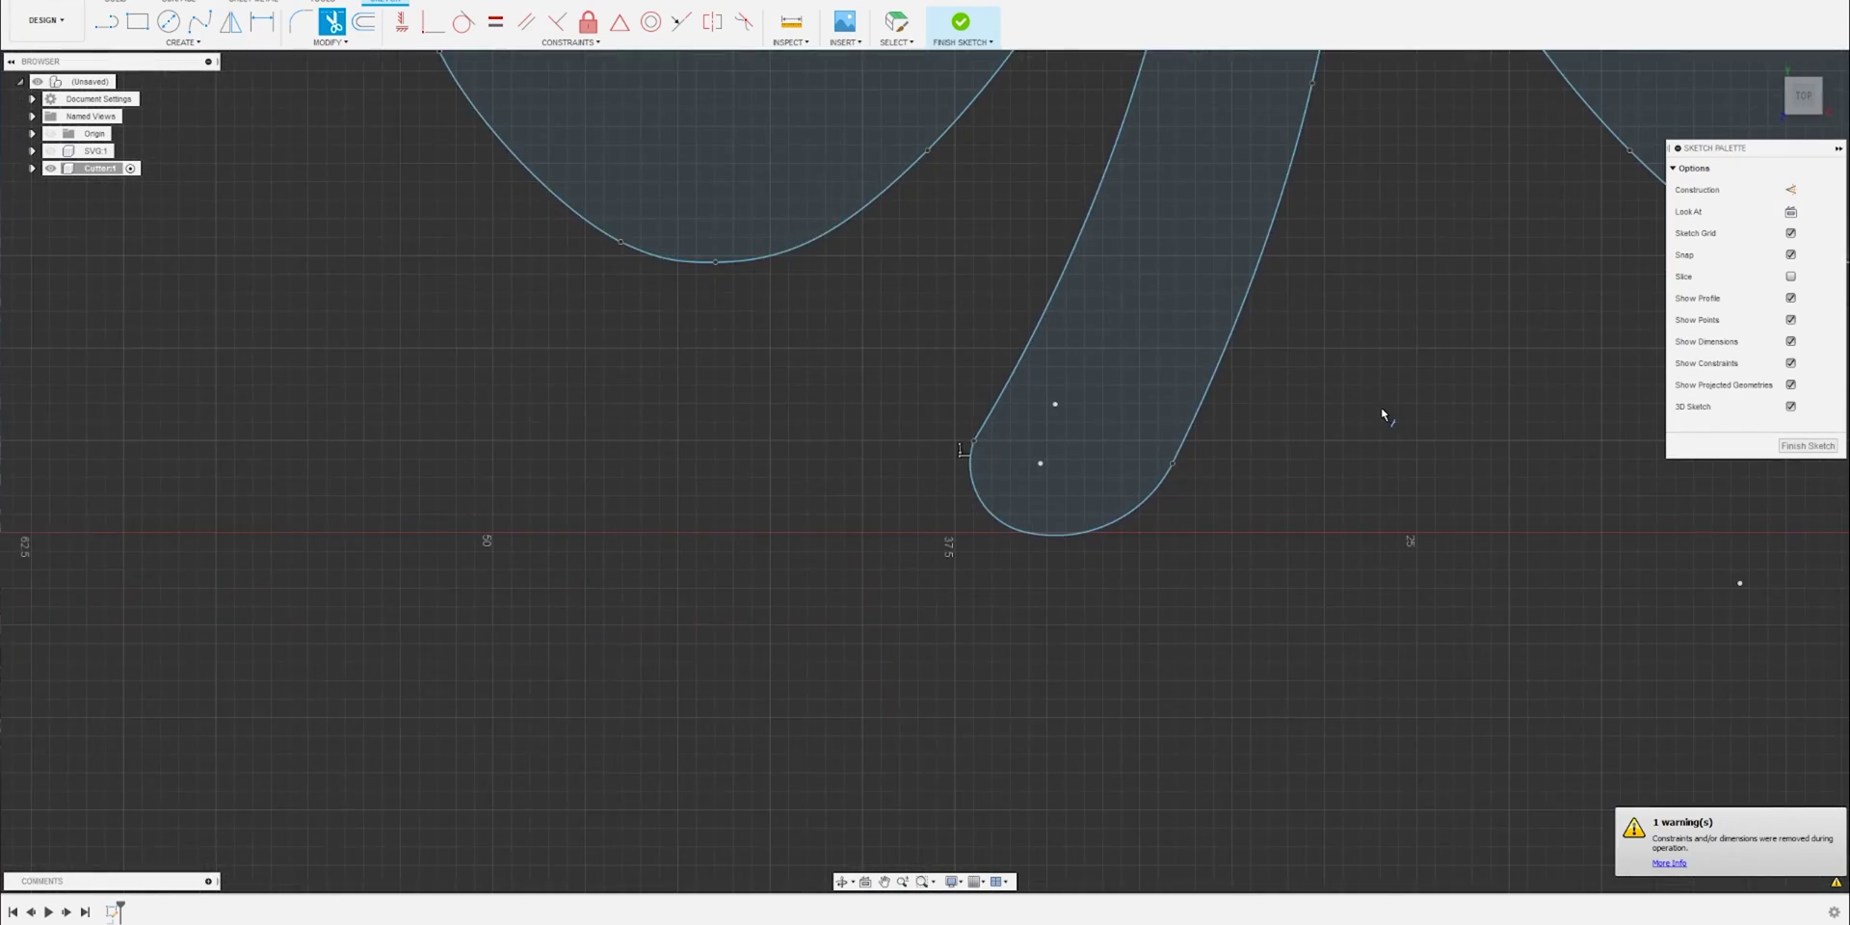
pyautogui.moveTo(1436, 438)
pyautogui.mouseDown(button='middle')
pyautogui.moveTo(1069, 532)
pyautogui.moveTo(1017, 597)
pyautogui.mouseUp(button='middle')
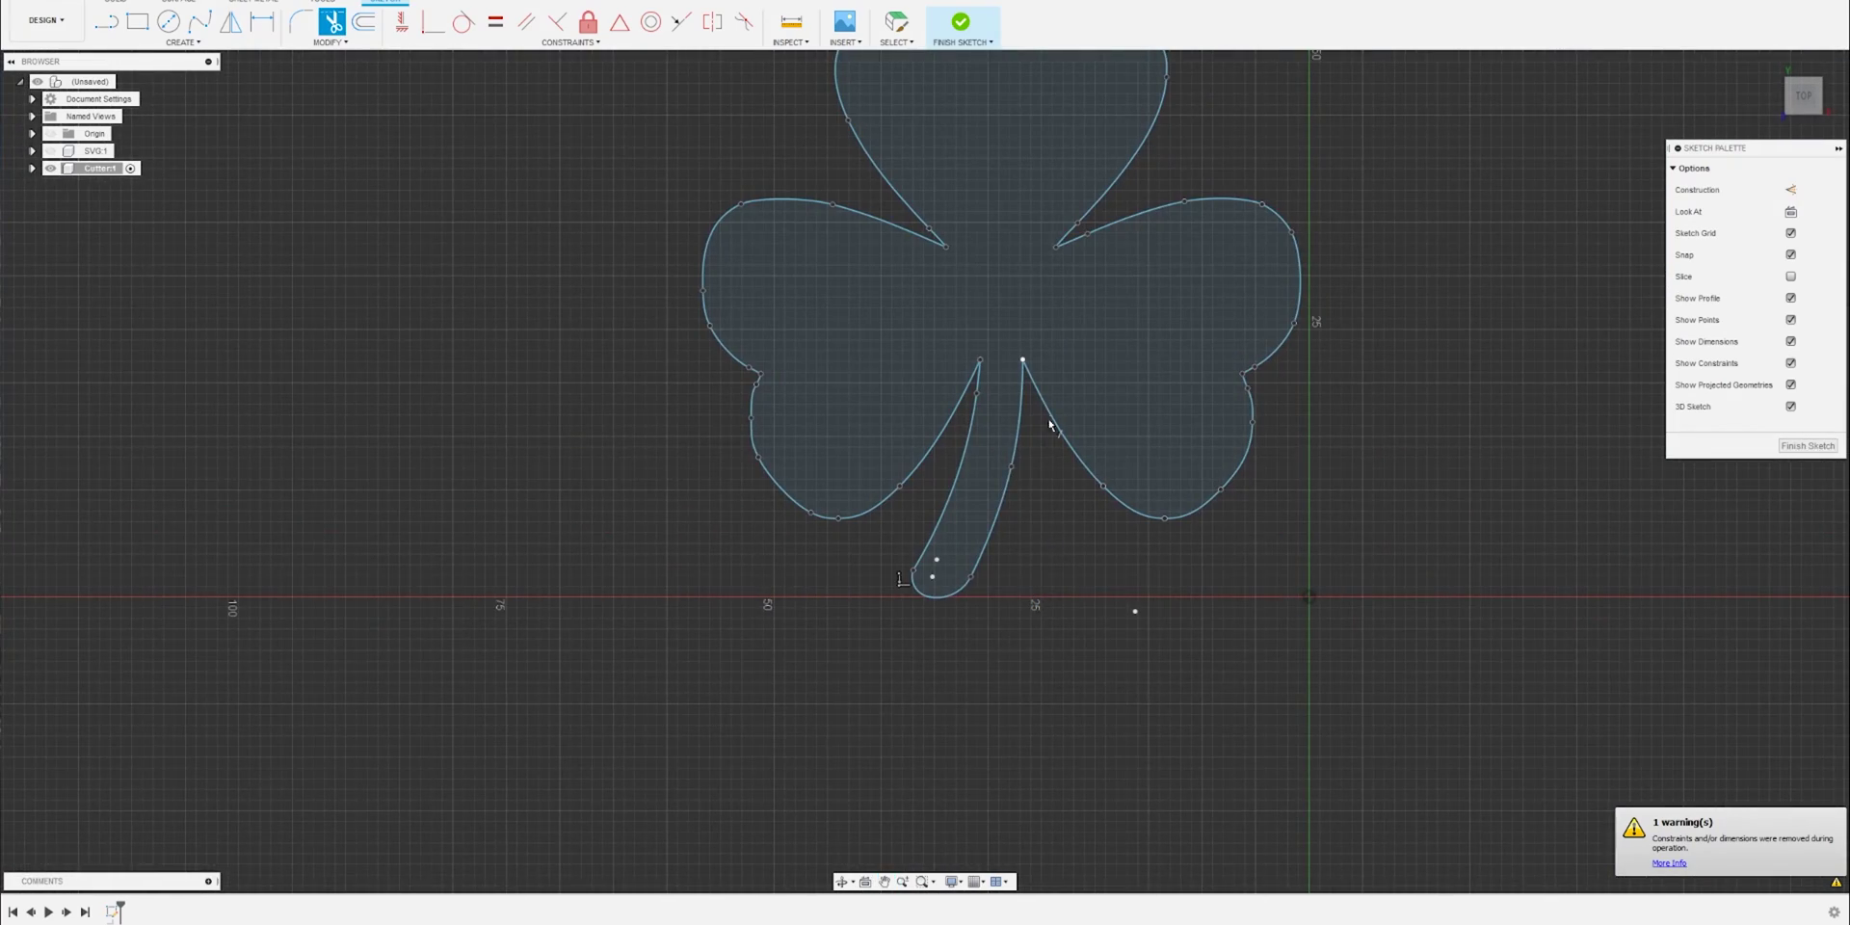
pyautogui.scroll(-2, 1023, 424)
pyautogui.scroll(10, 995, 348)
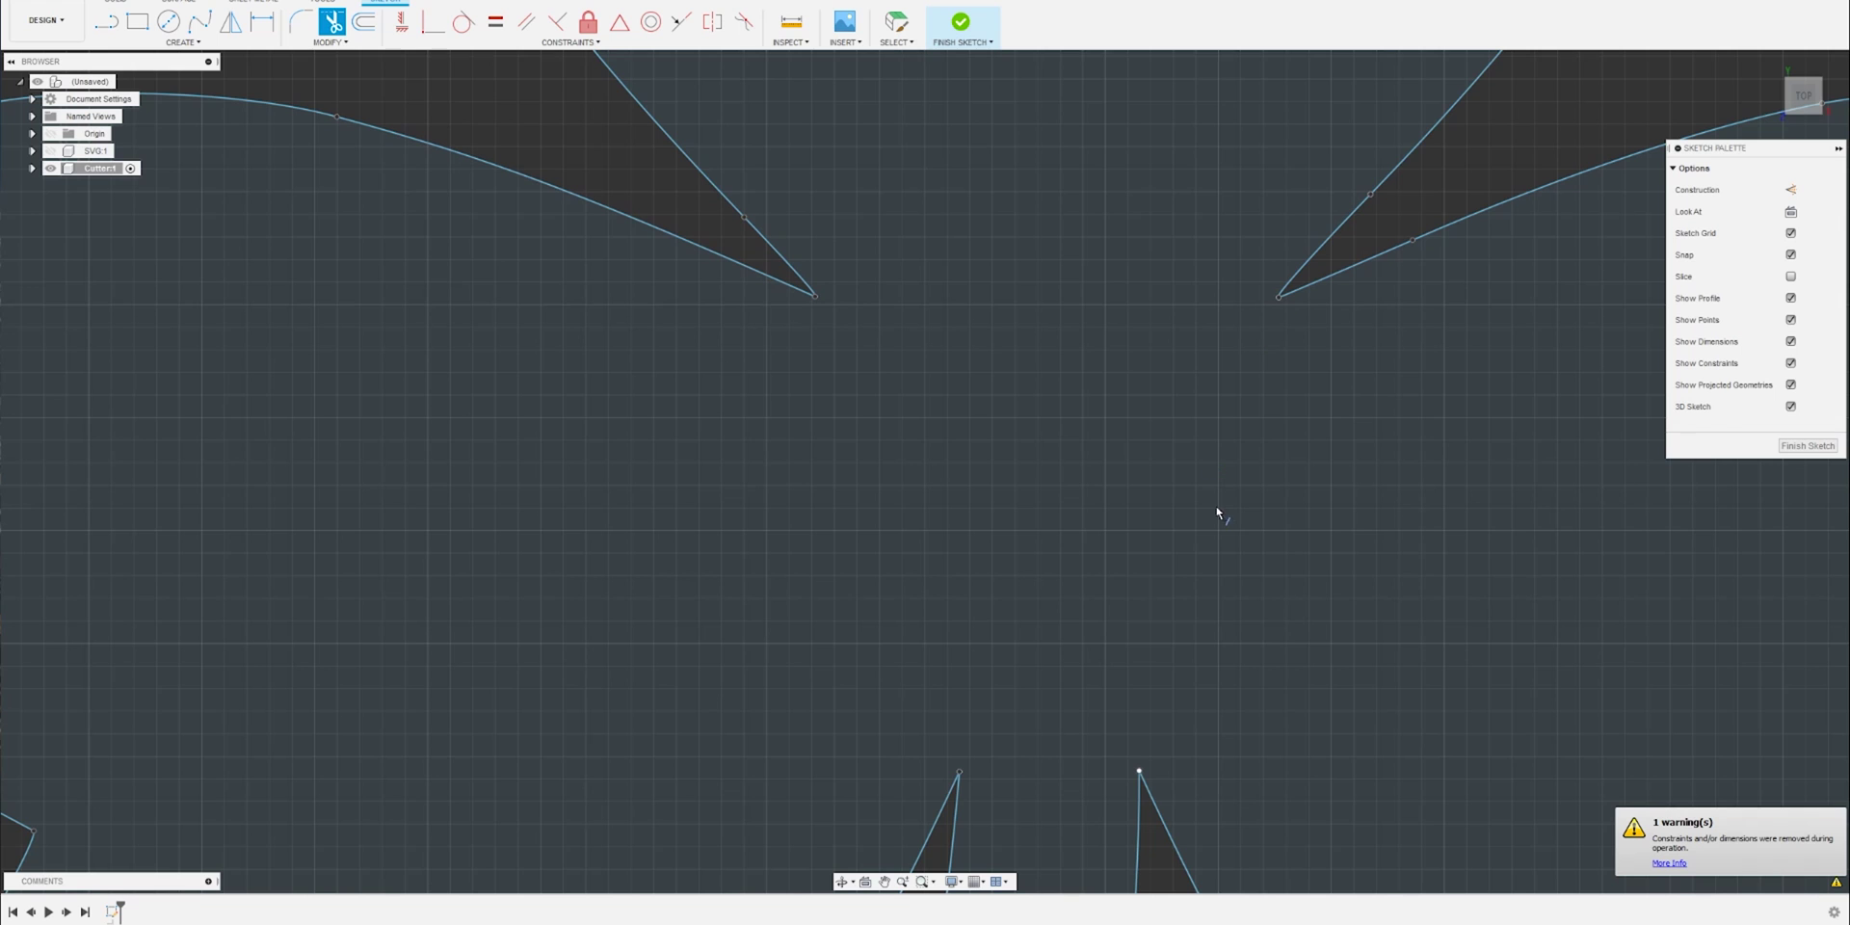
# Step: Zoom in on the shamrock's sharp leaf notches with the sketch Create menu open
pyautogui.moveTo(966, 747)
pyautogui.mouseDown(button='middle')
pyautogui.moveTo(863, 396)
pyautogui.moveTo(830, 361)
pyautogui.mouseUp(button='middle')
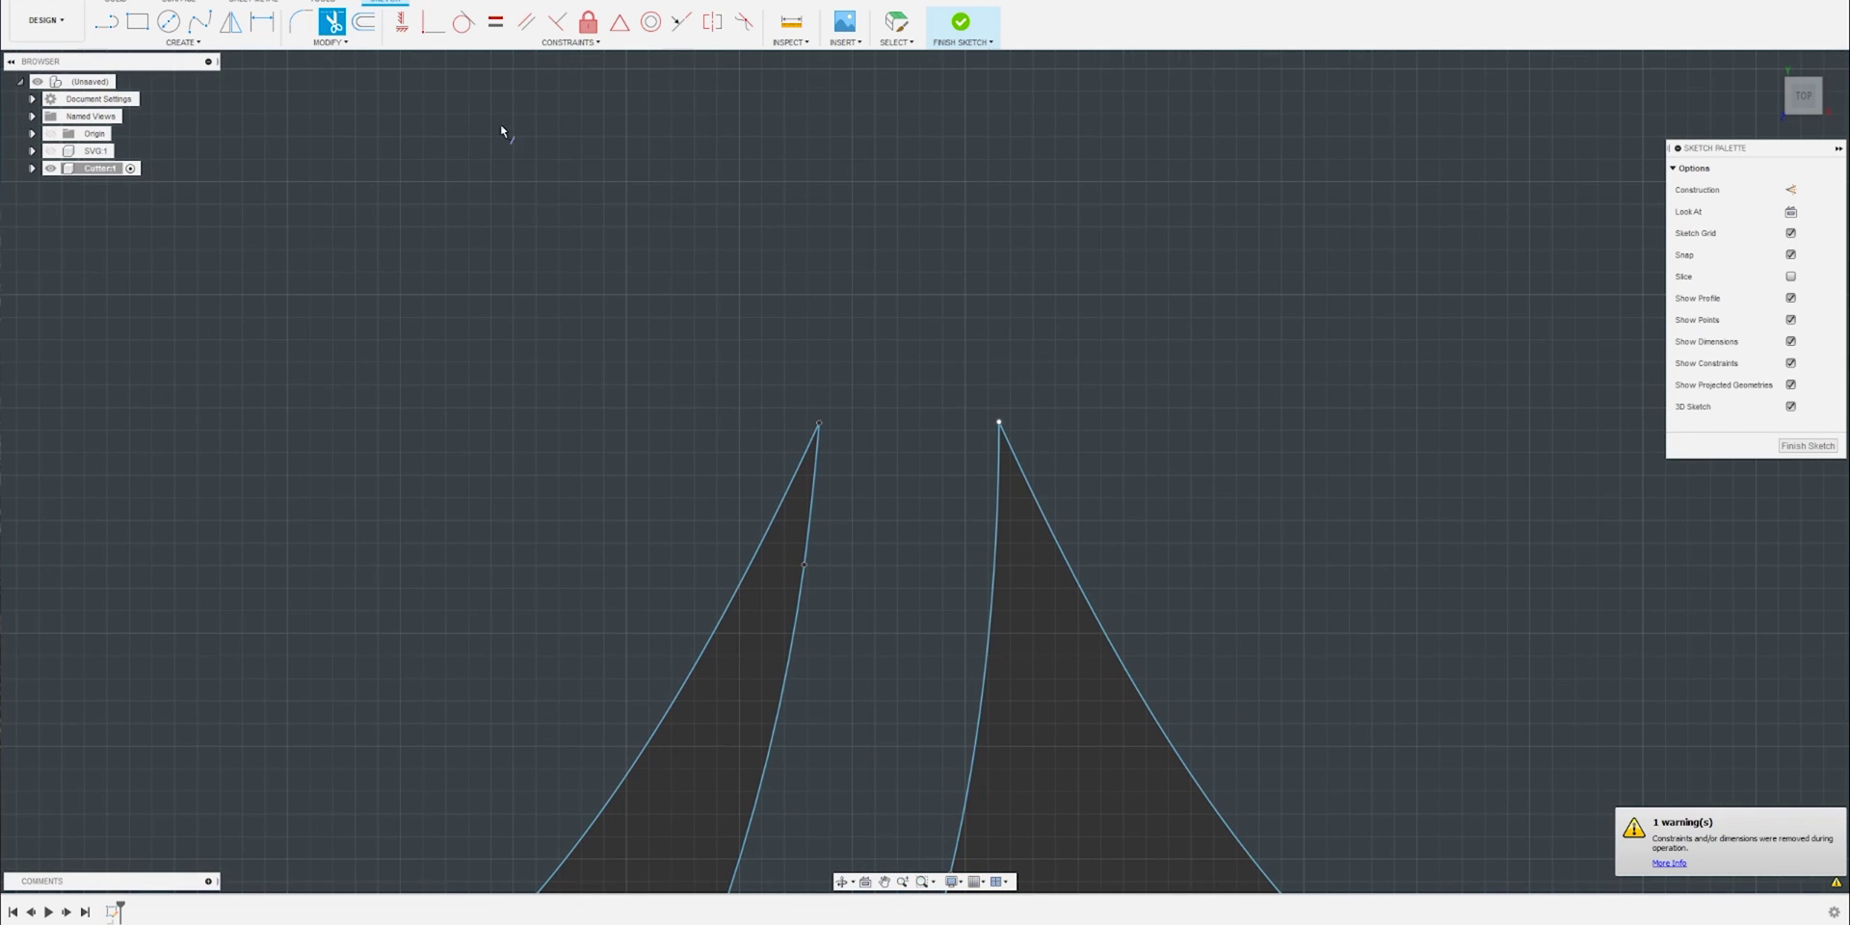
pyautogui.click(183, 43)
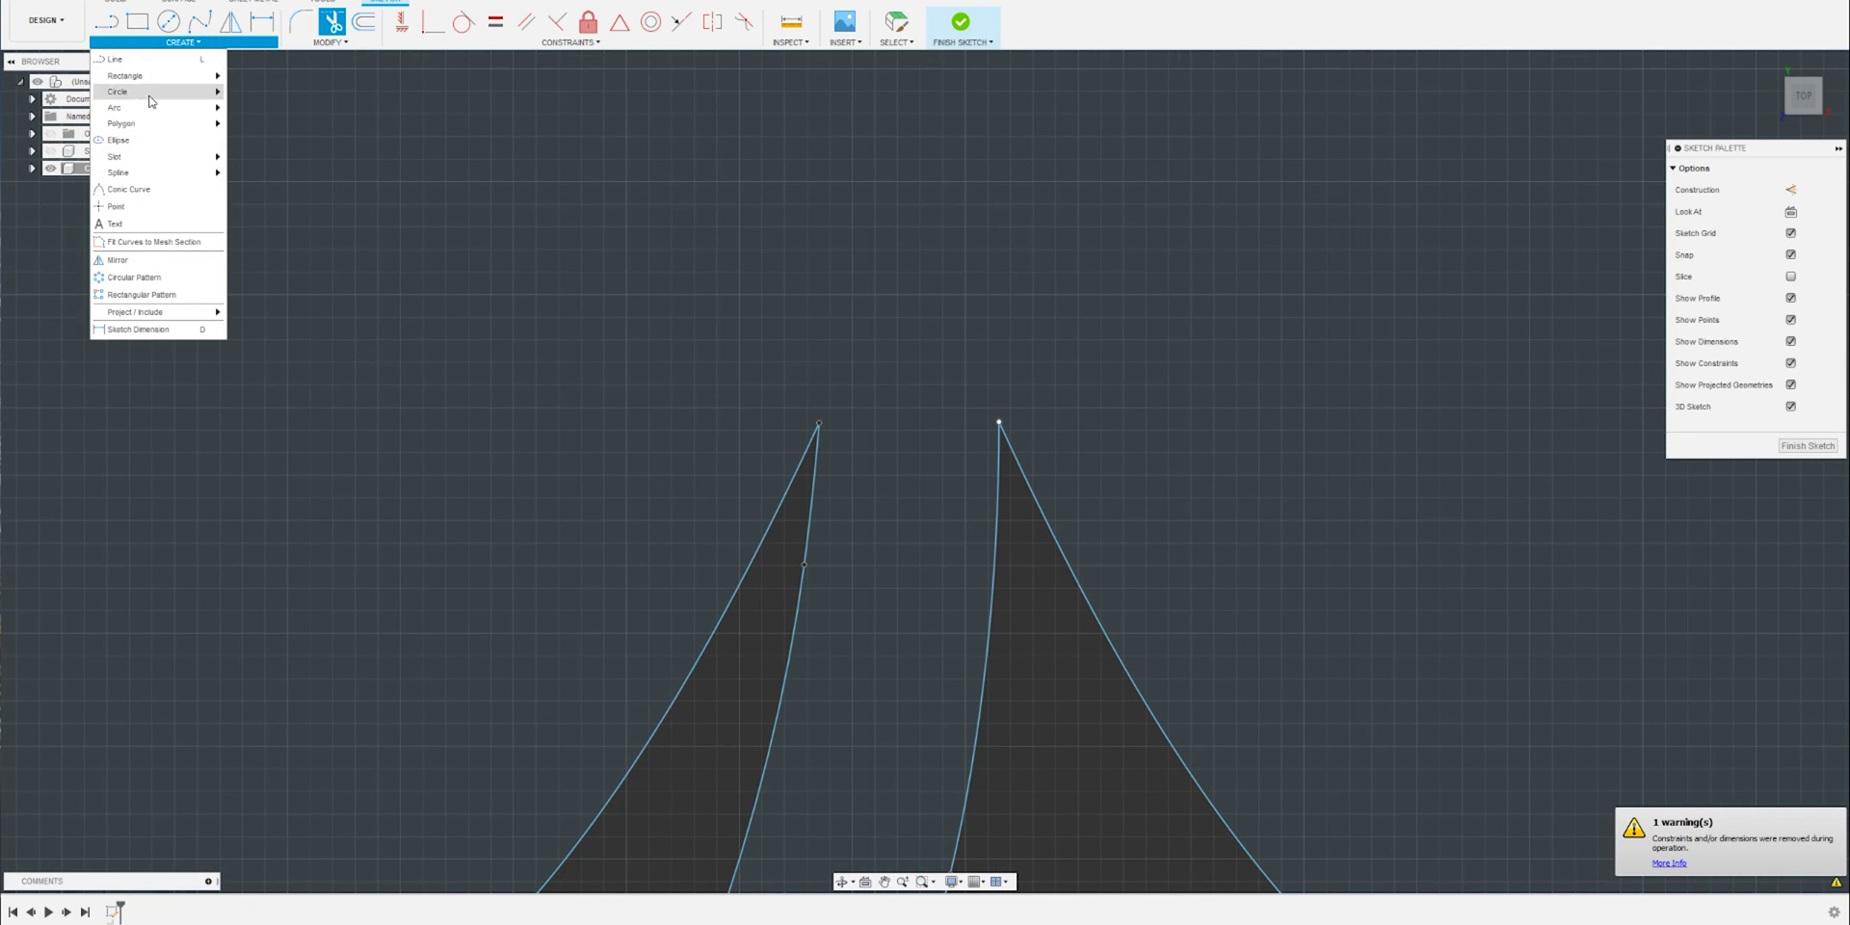
pyautogui.scroll(-5, 954, 318)
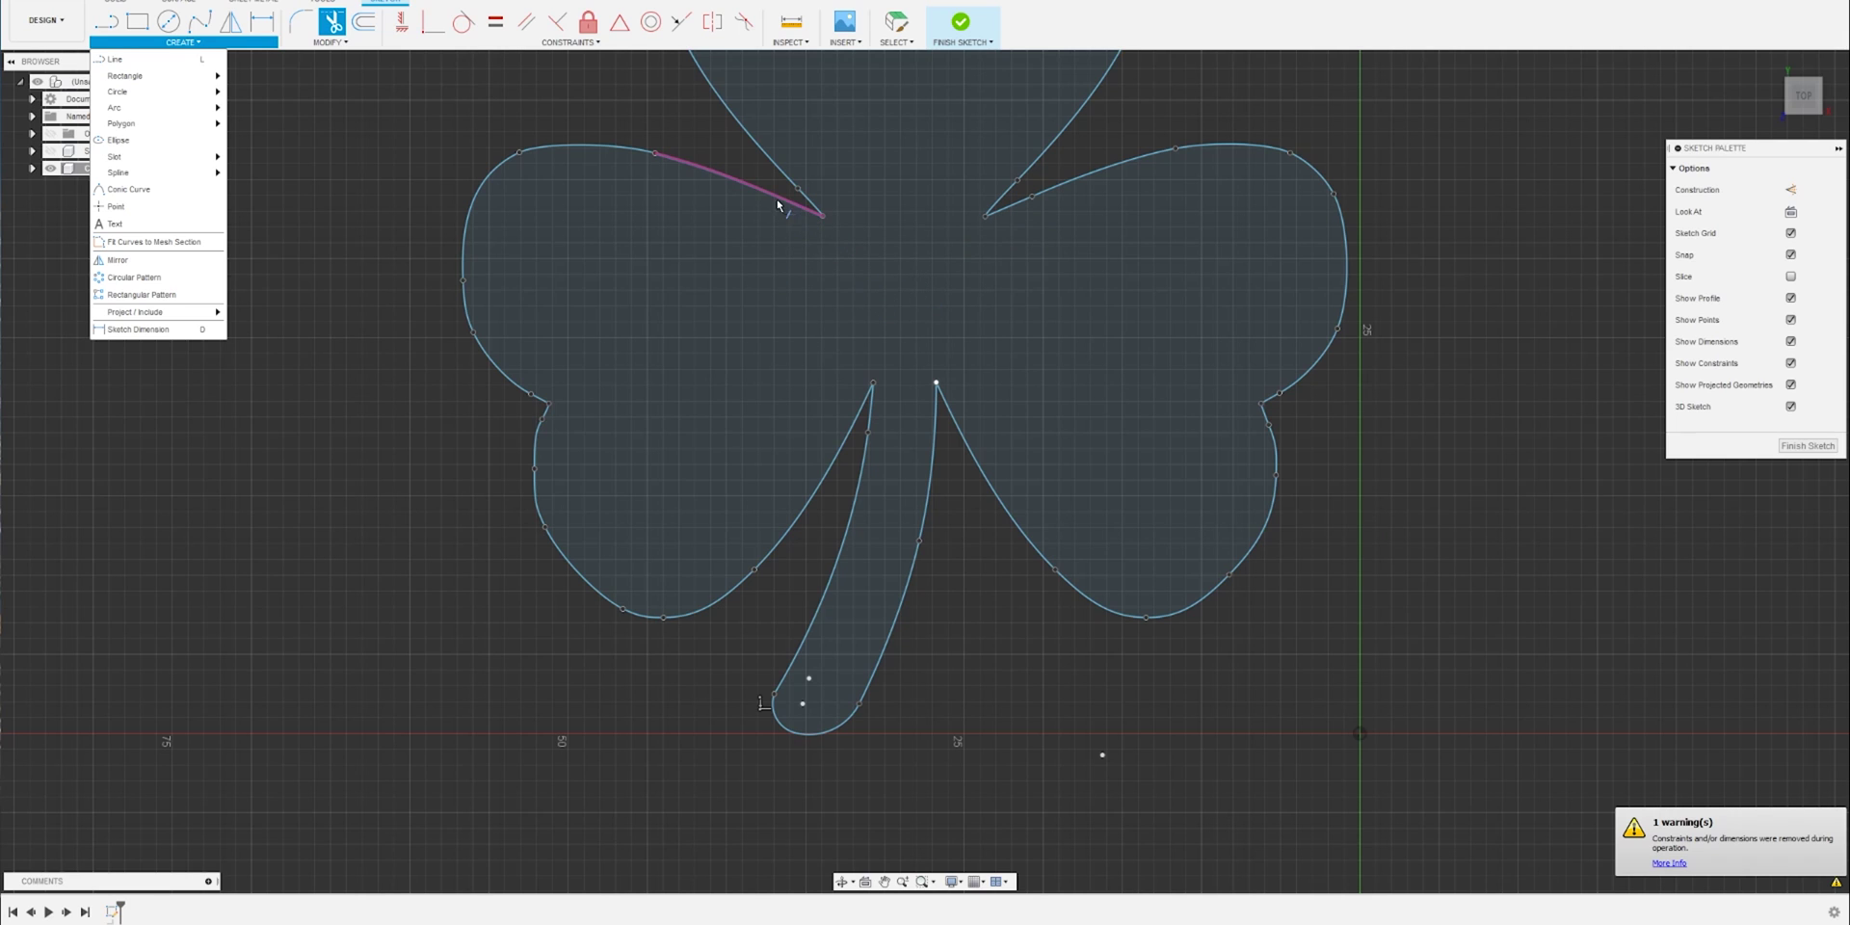
pyautogui.scroll(-1, 743, 183)
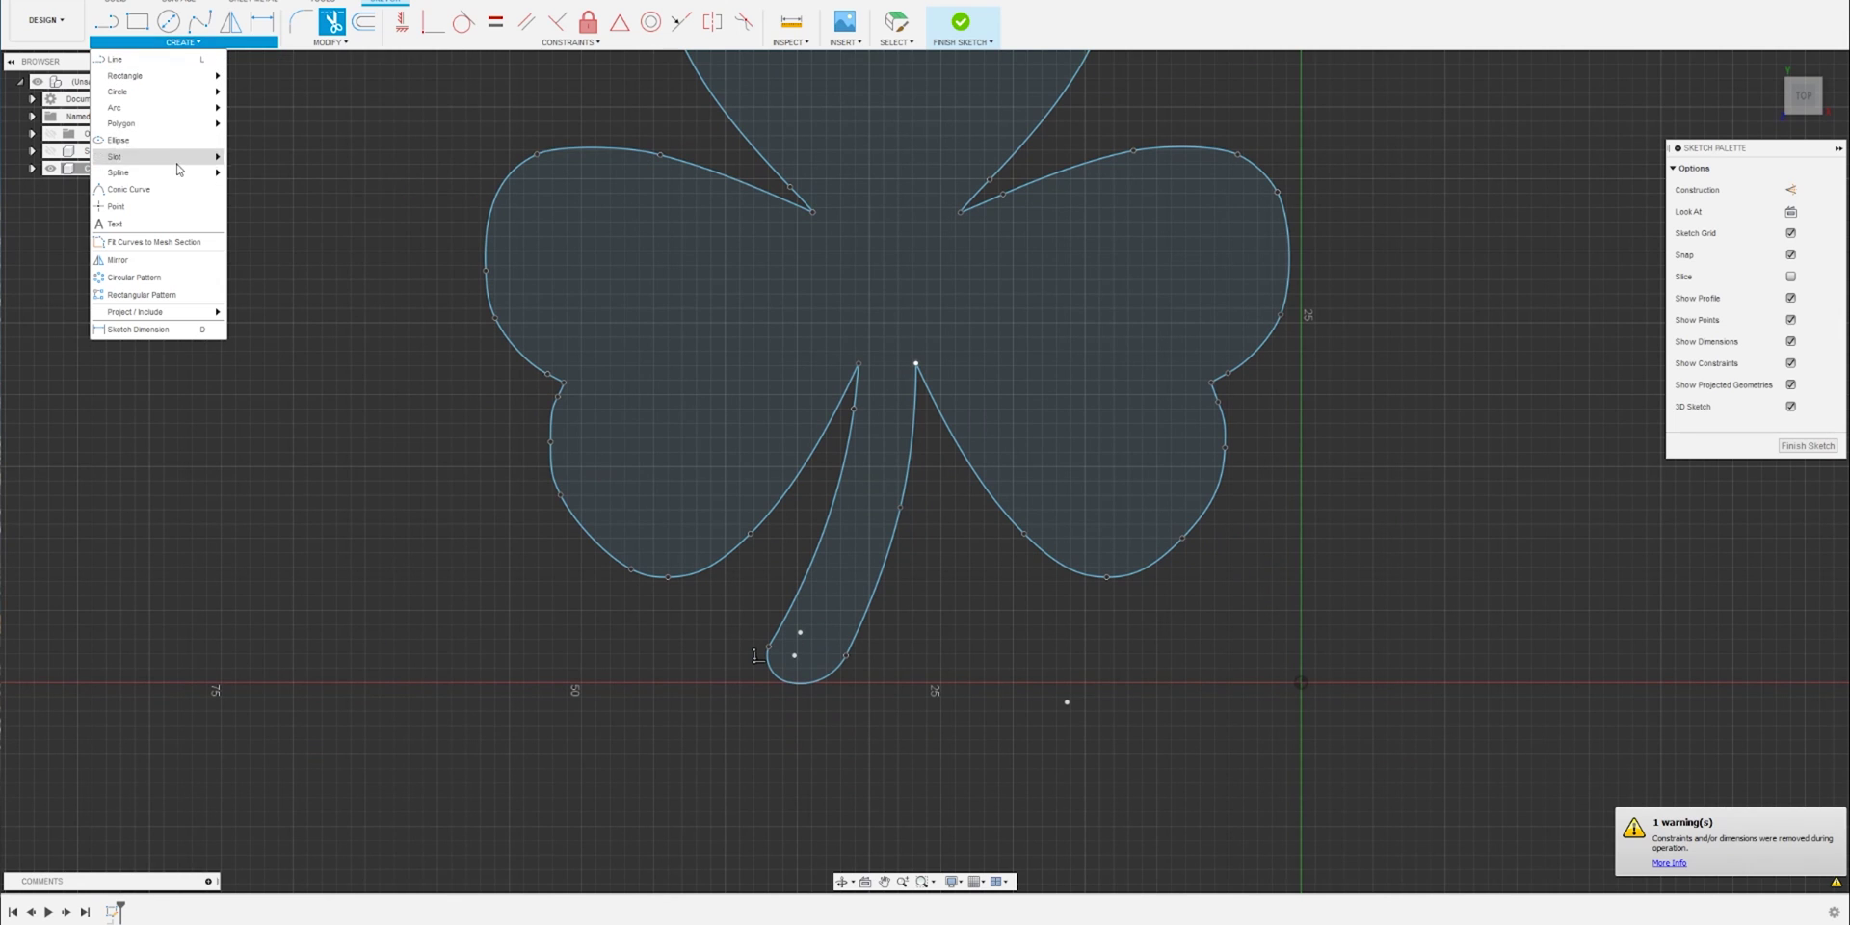
# Step: Round the upper-left leaf notch with a conic curve of rho 0.75
pyautogui.click(188, 191)
pyautogui.scroll(5, 836, 205)
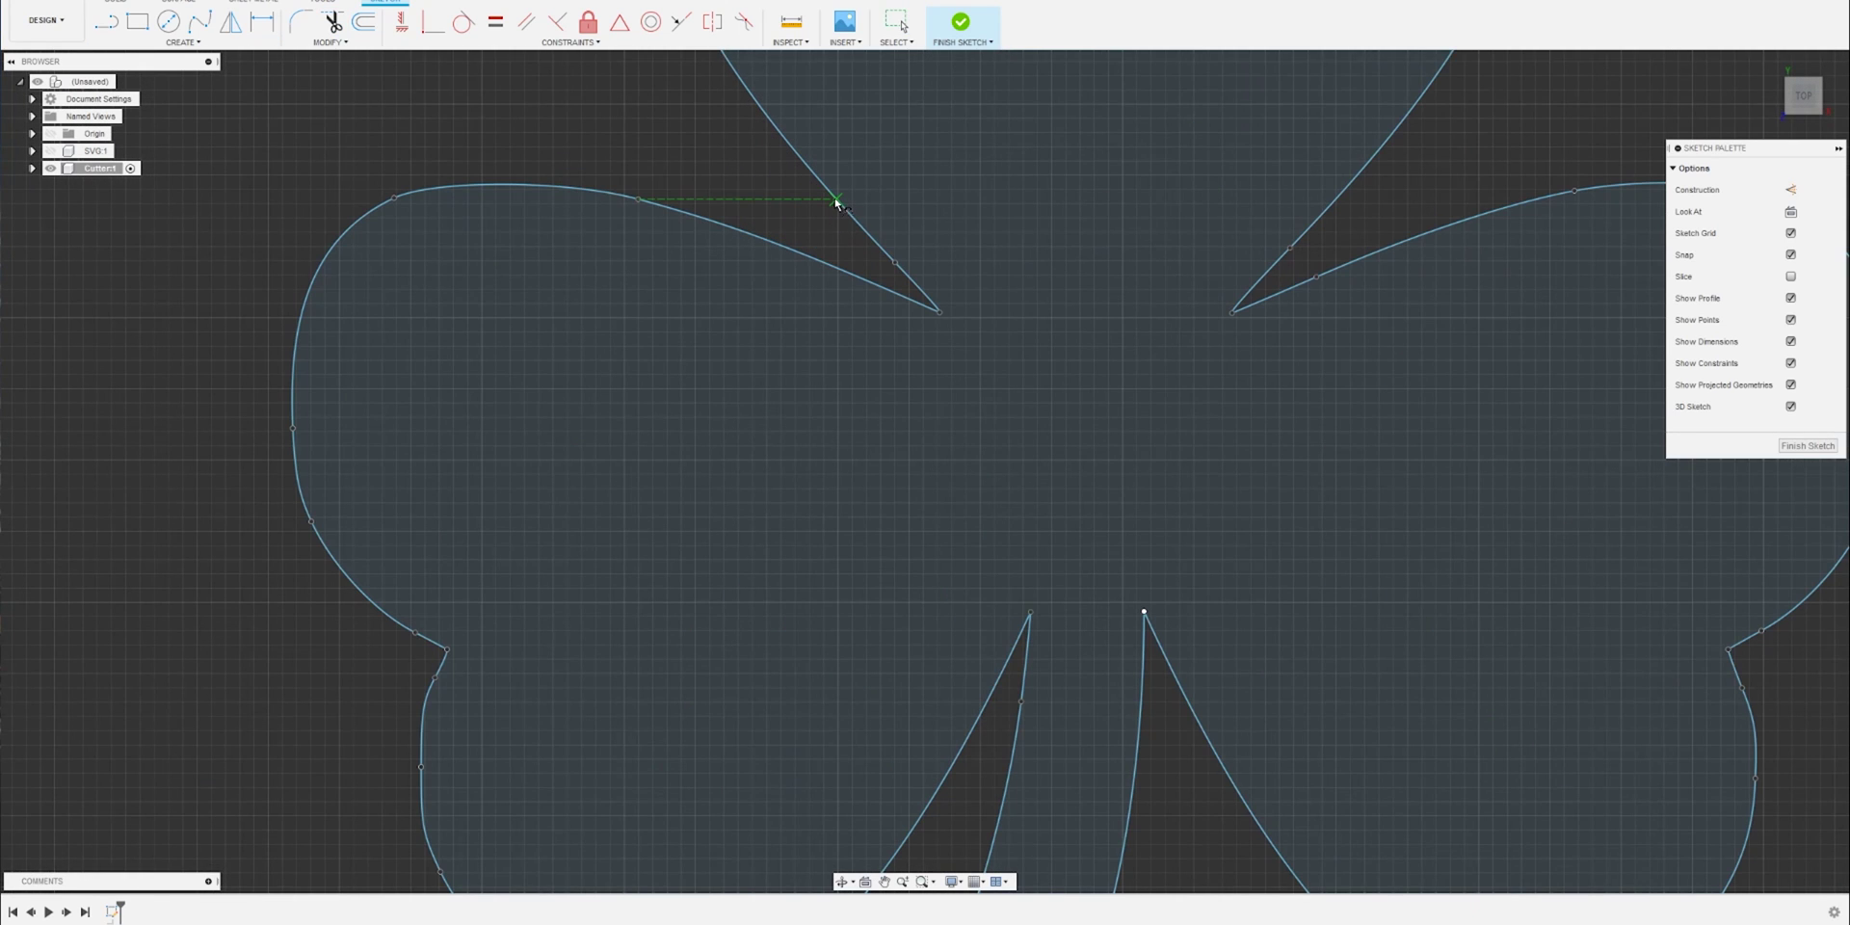
pyautogui.click(836, 200)
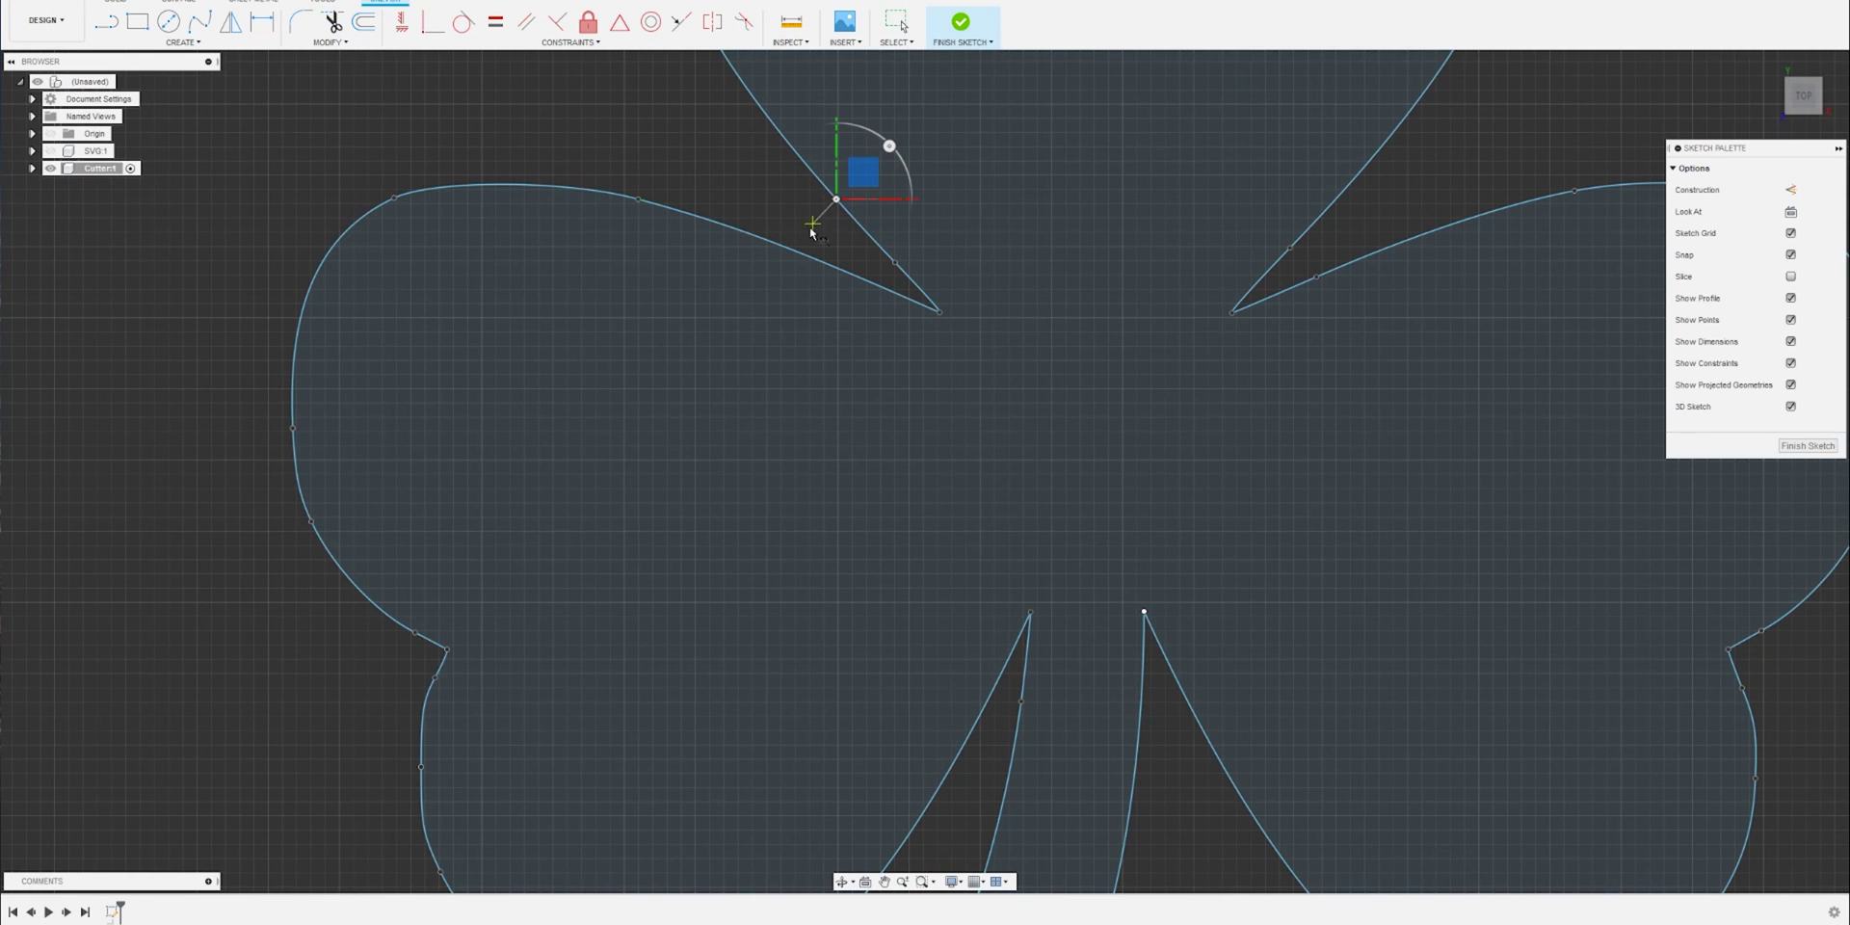
pyautogui.click(796, 252)
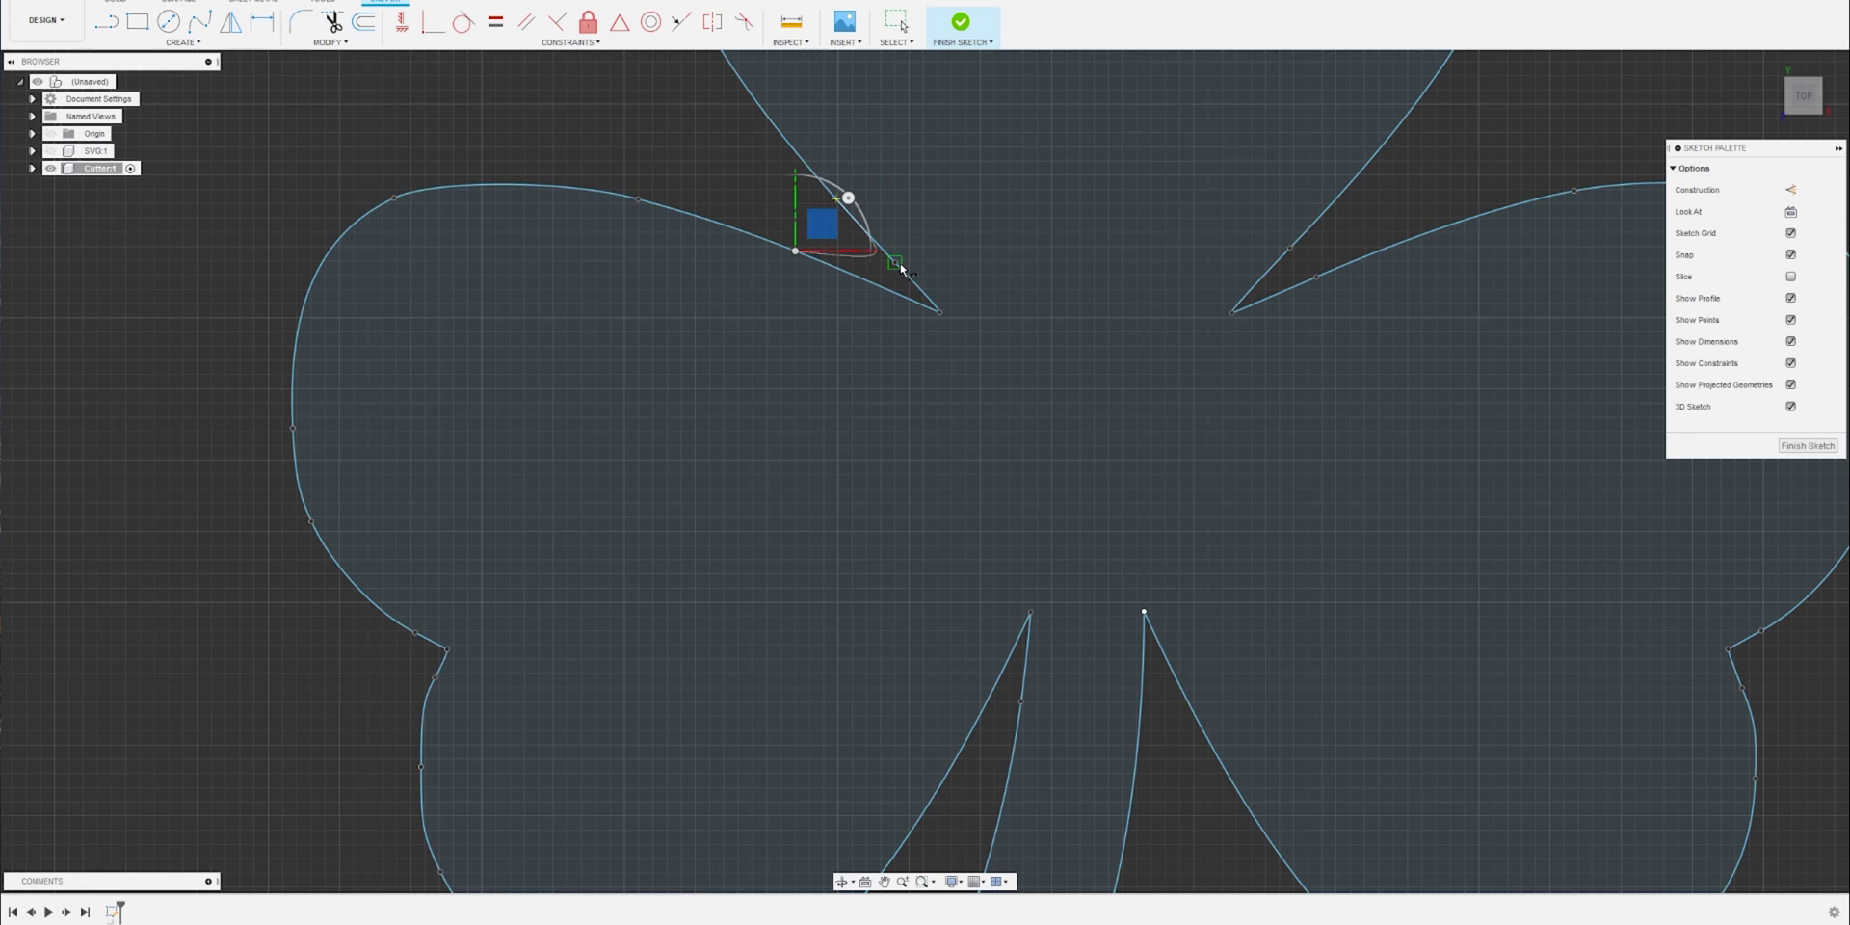
pyautogui.click(934, 309)
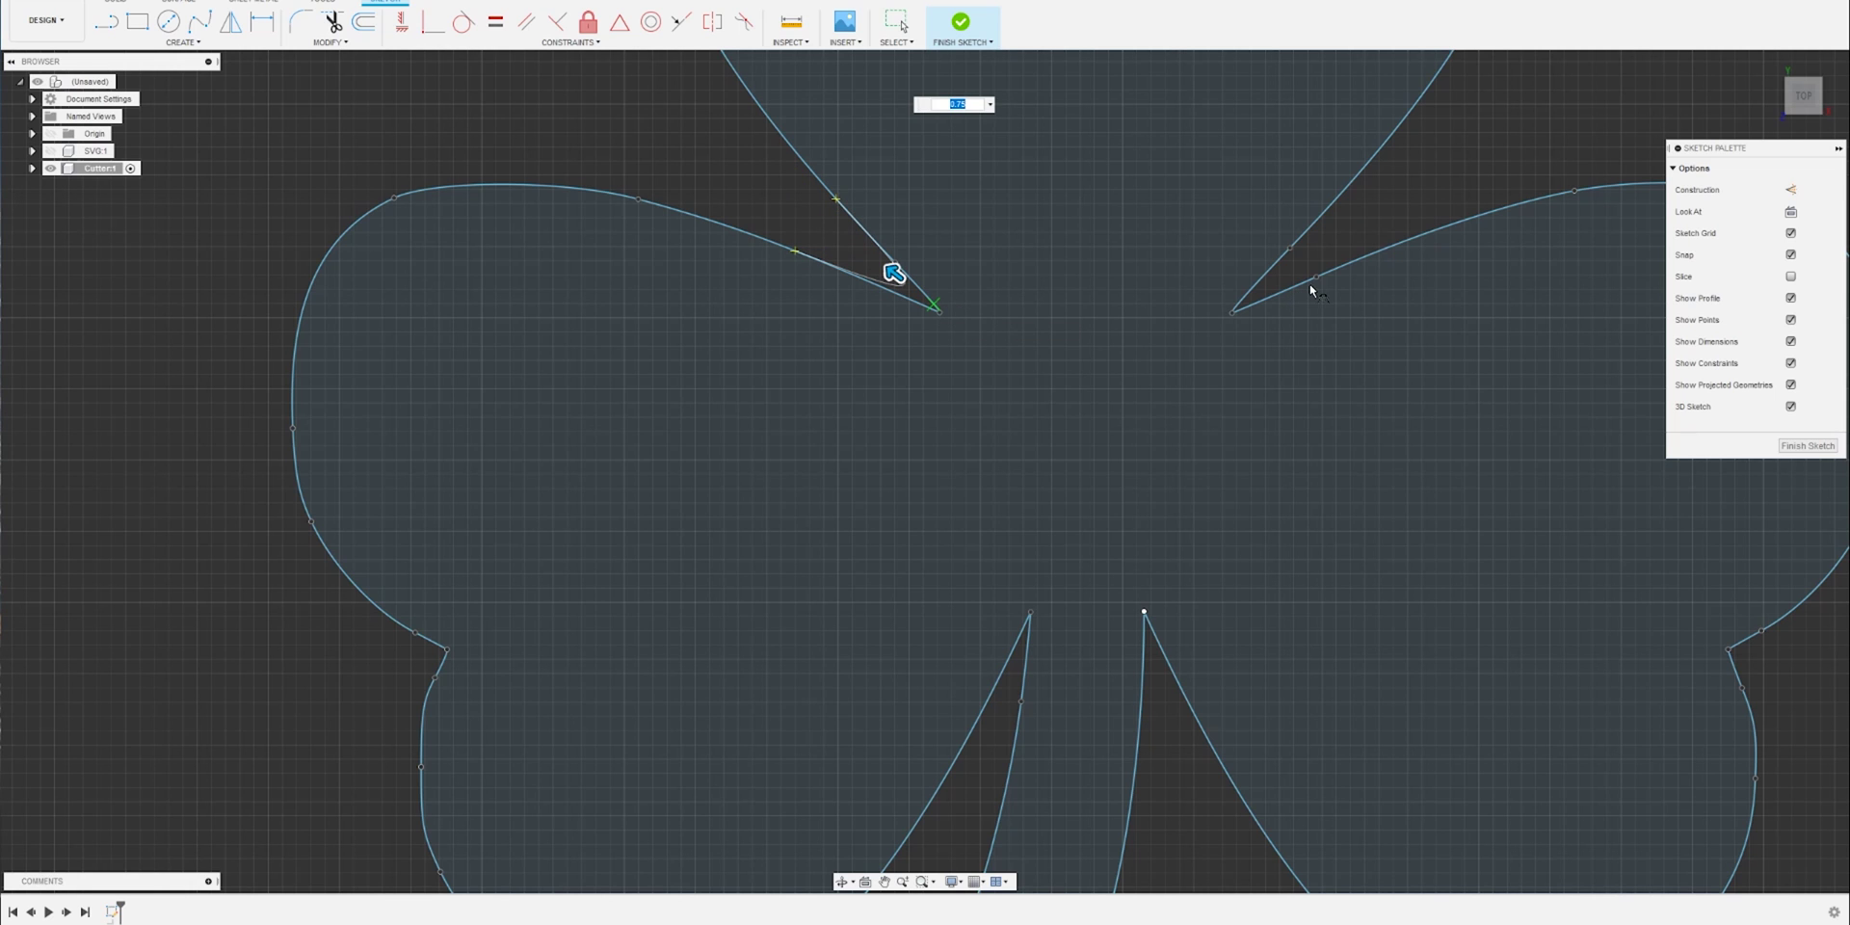
pyautogui.press('Return')
# Step: Round the upper-right leaf notch with a conic curve of rho 0.75
pyautogui.click(191, 42)
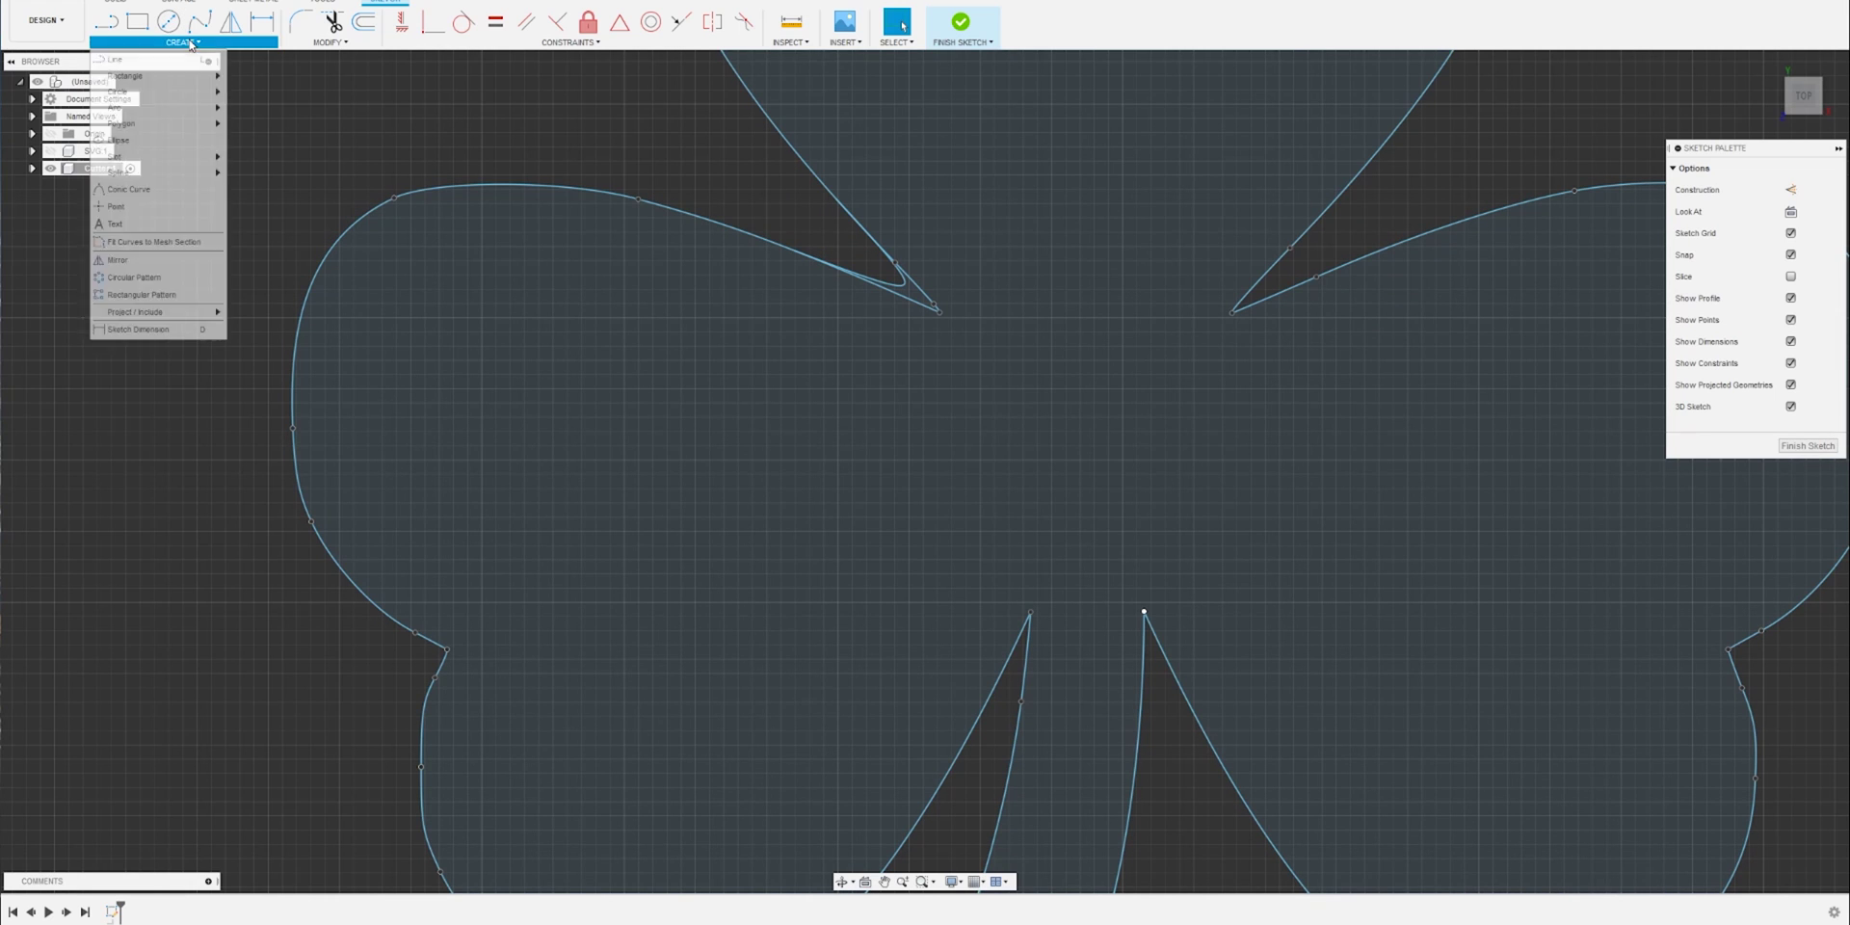
pyautogui.moveTo(162, 154)
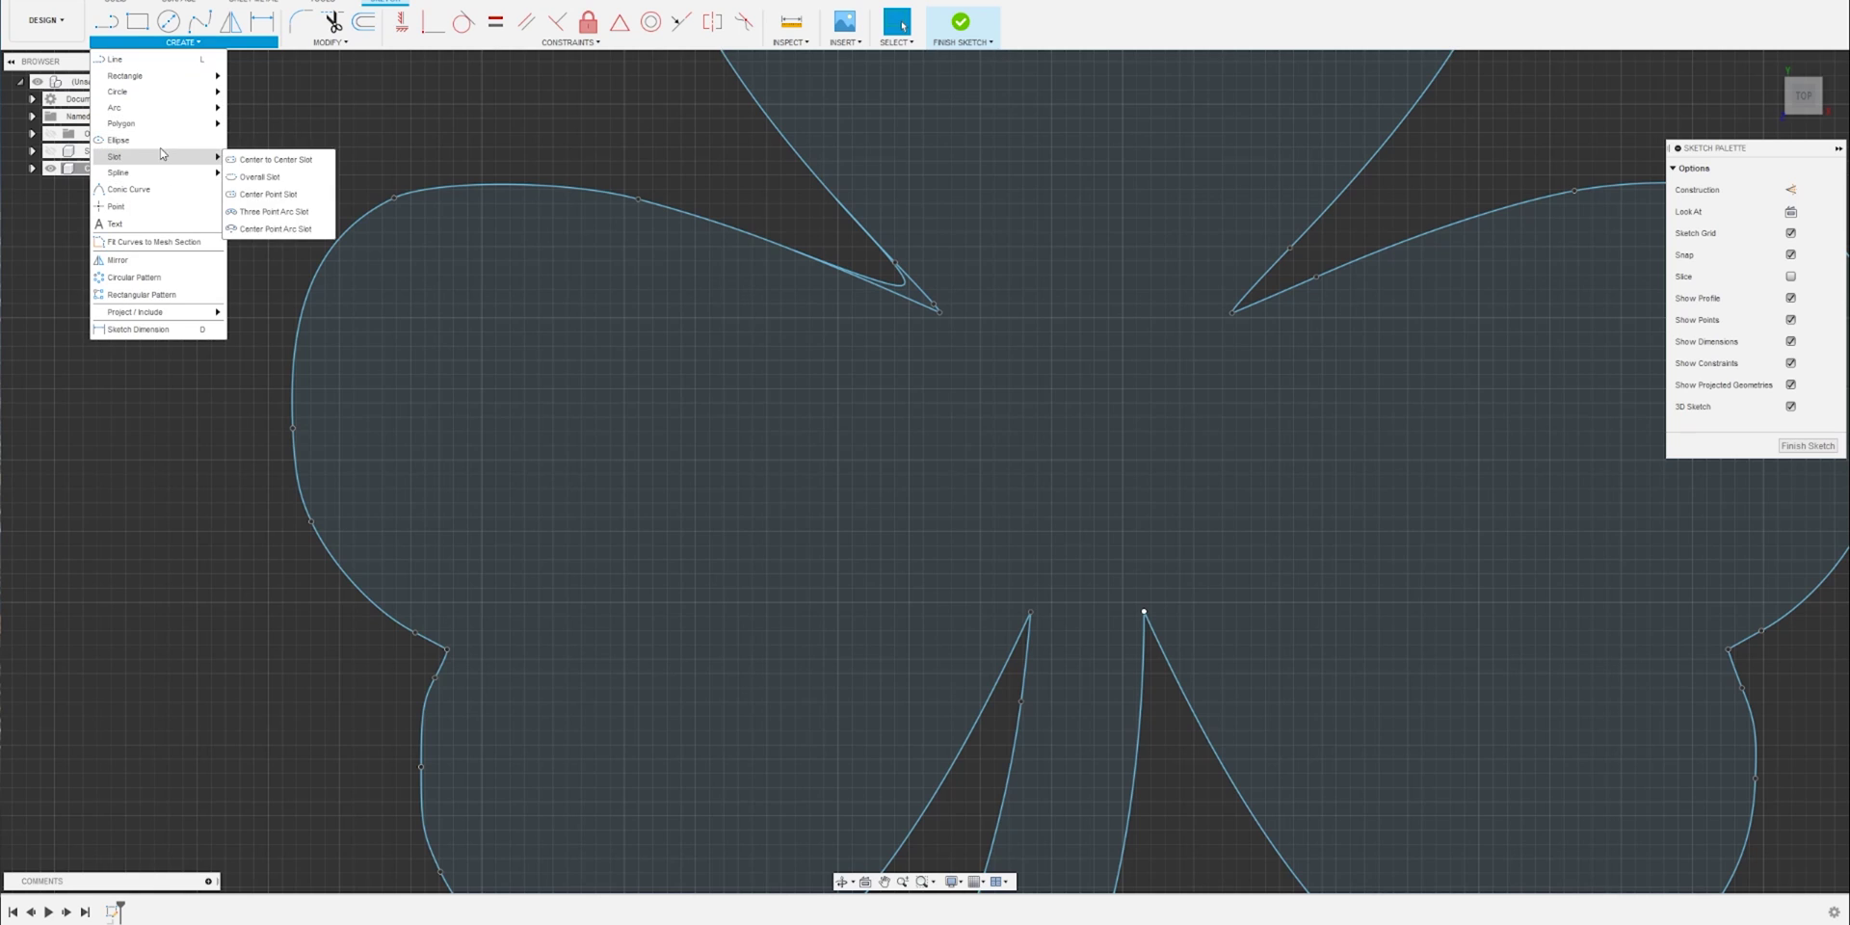
pyautogui.click(128, 189)
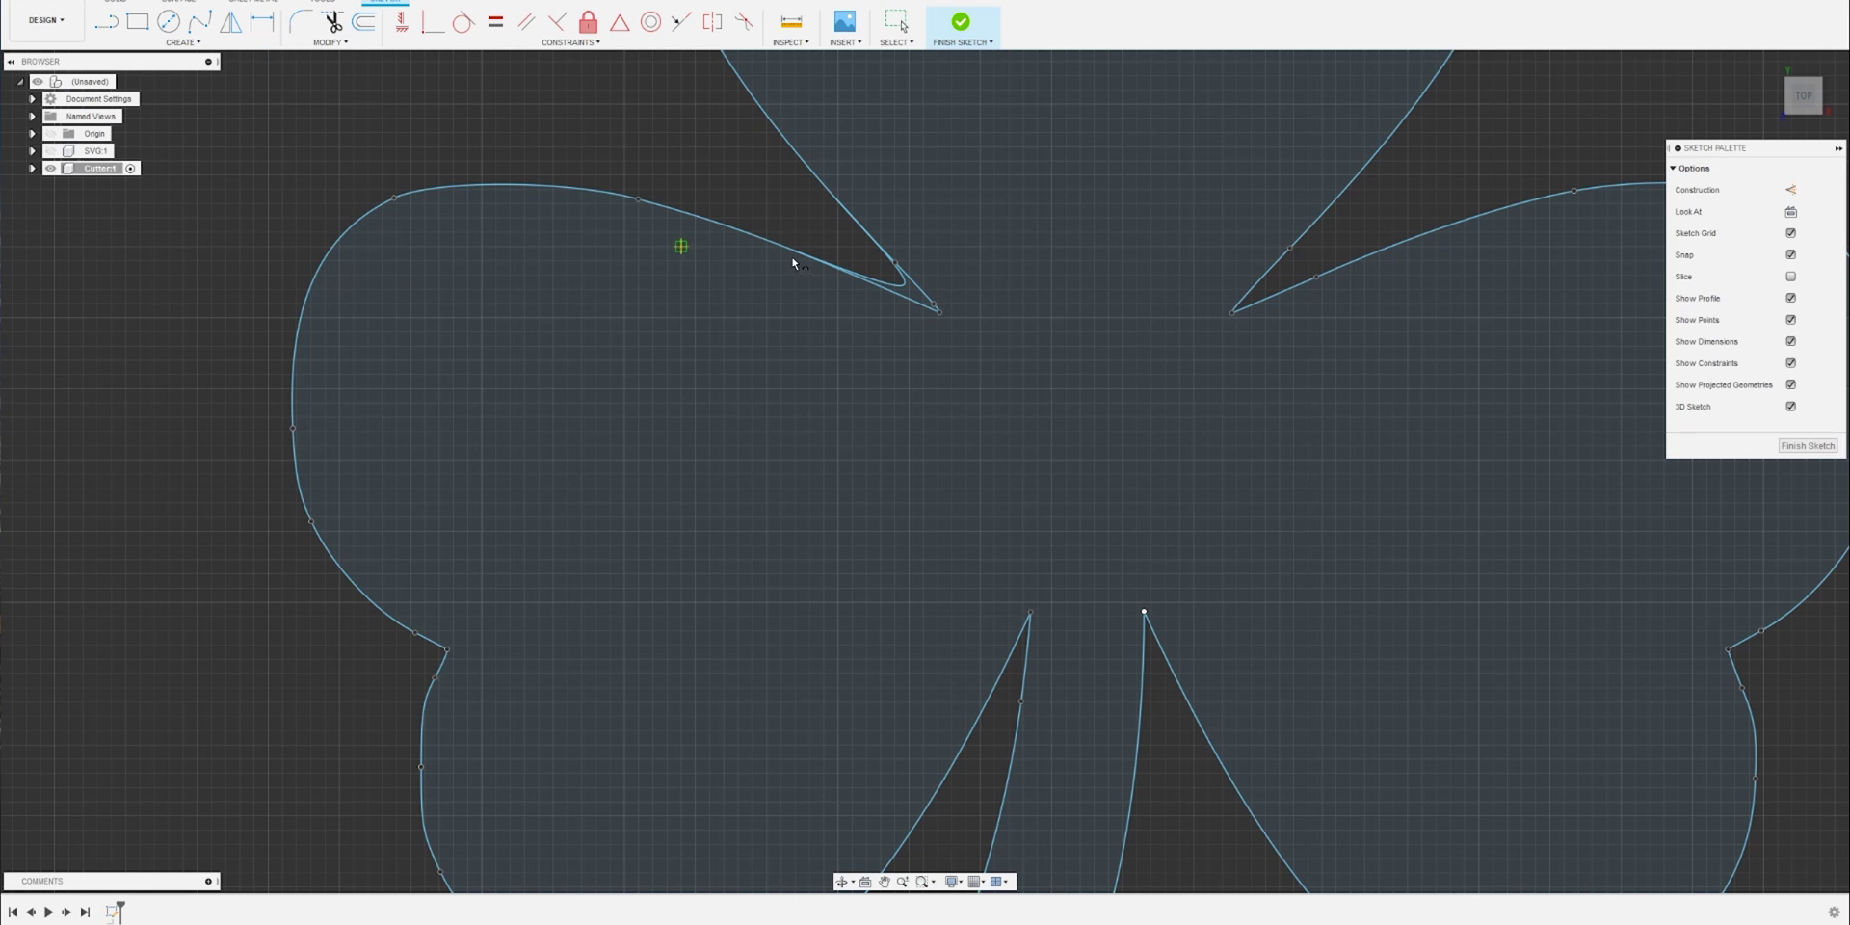
pyautogui.click(1305, 233)
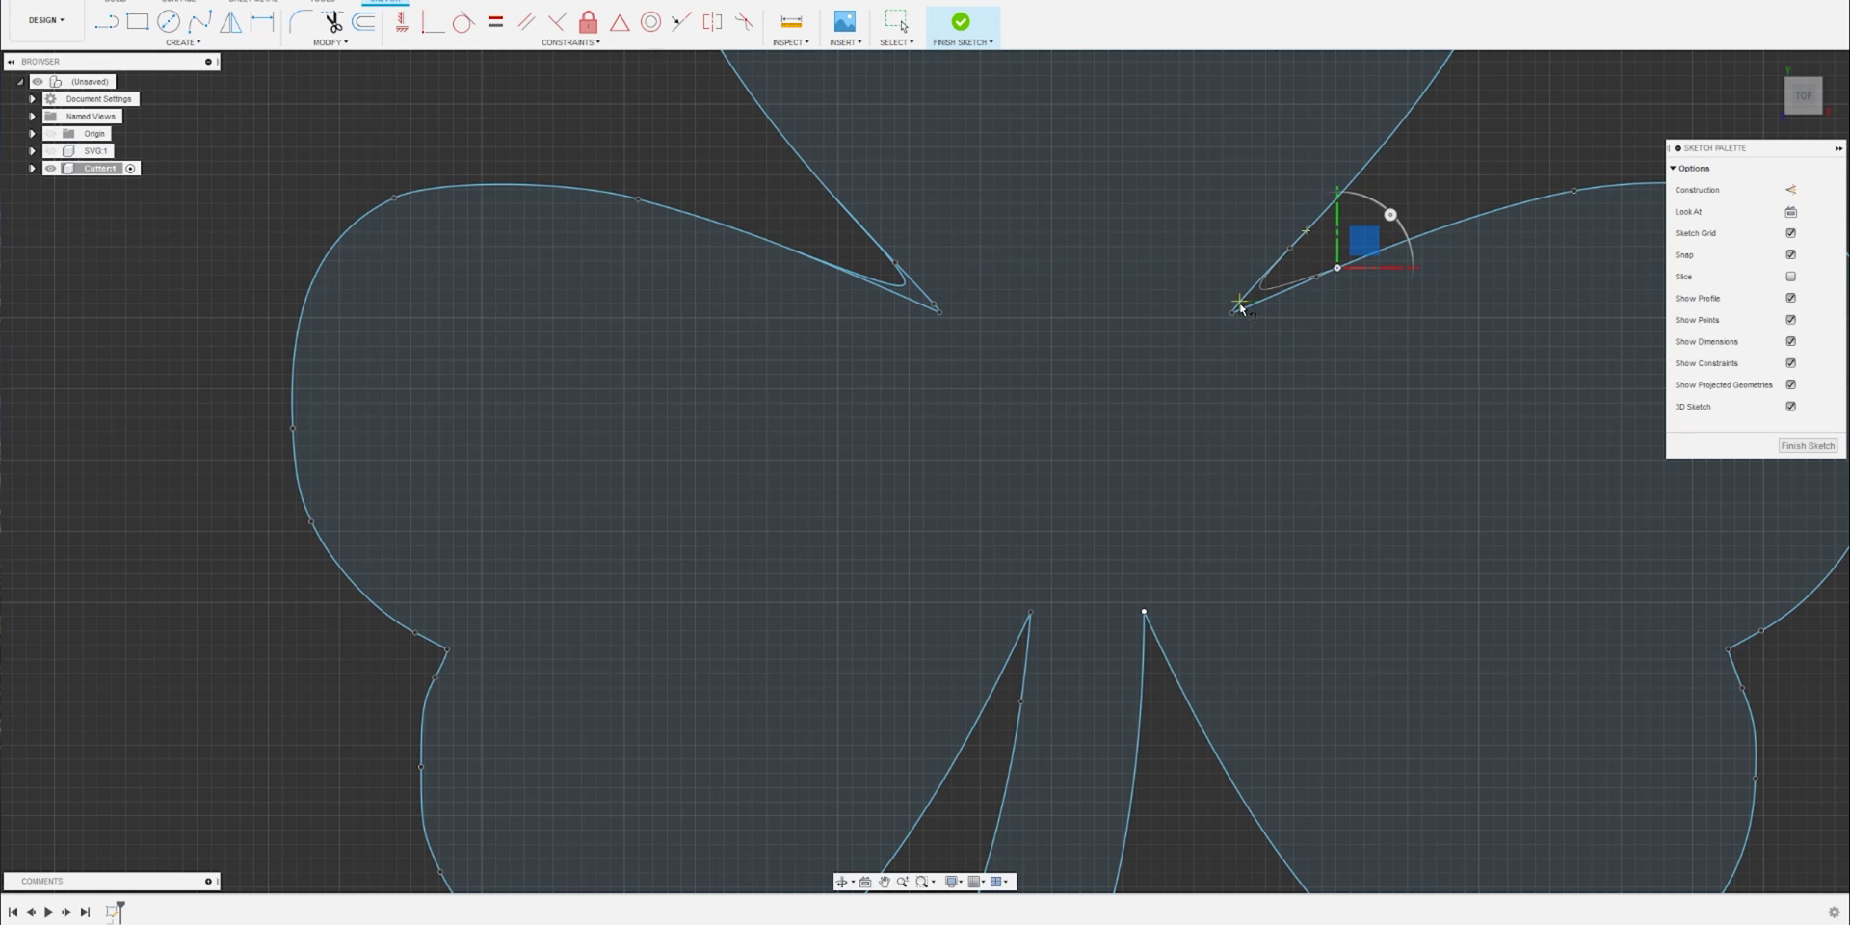
pyautogui.click(1235, 310)
pyautogui.press('Escape')
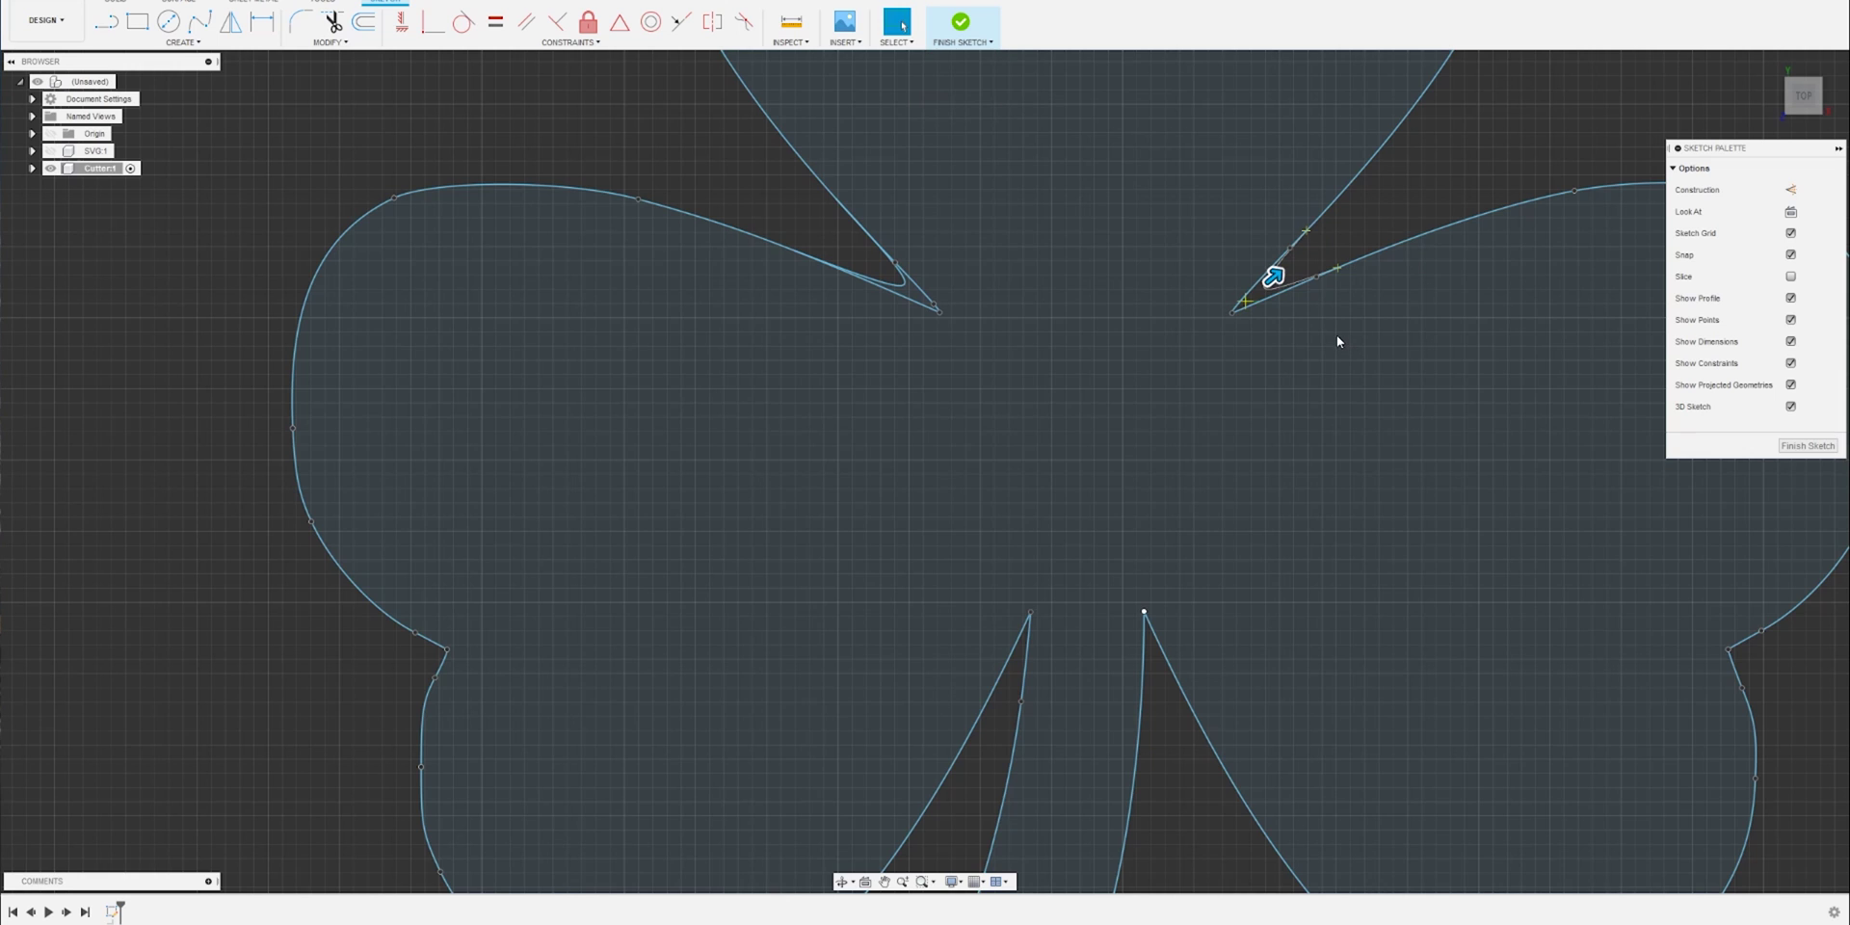
# Step: Round the notch left of the stem with a conic curve
pyautogui.click(181, 42)
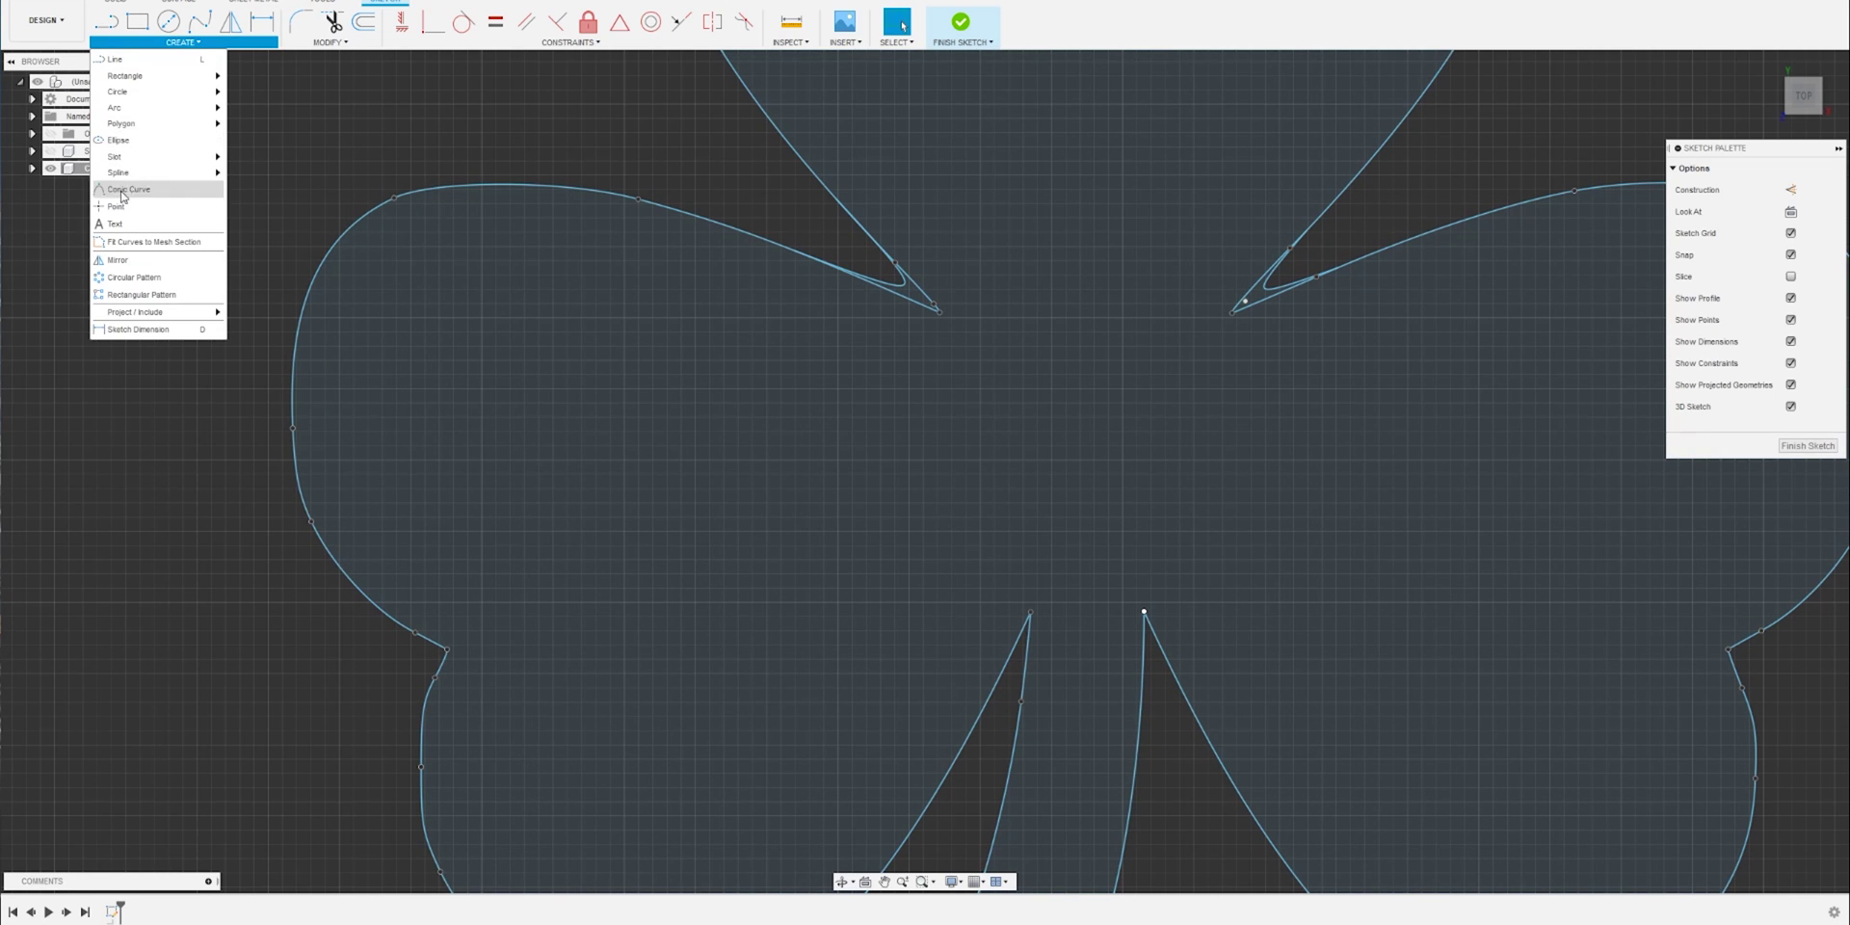
pyautogui.click(289, 193)
pyautogui.moveTo(1002, 828); pyautogui.dragTo(910, 410, button='middle')
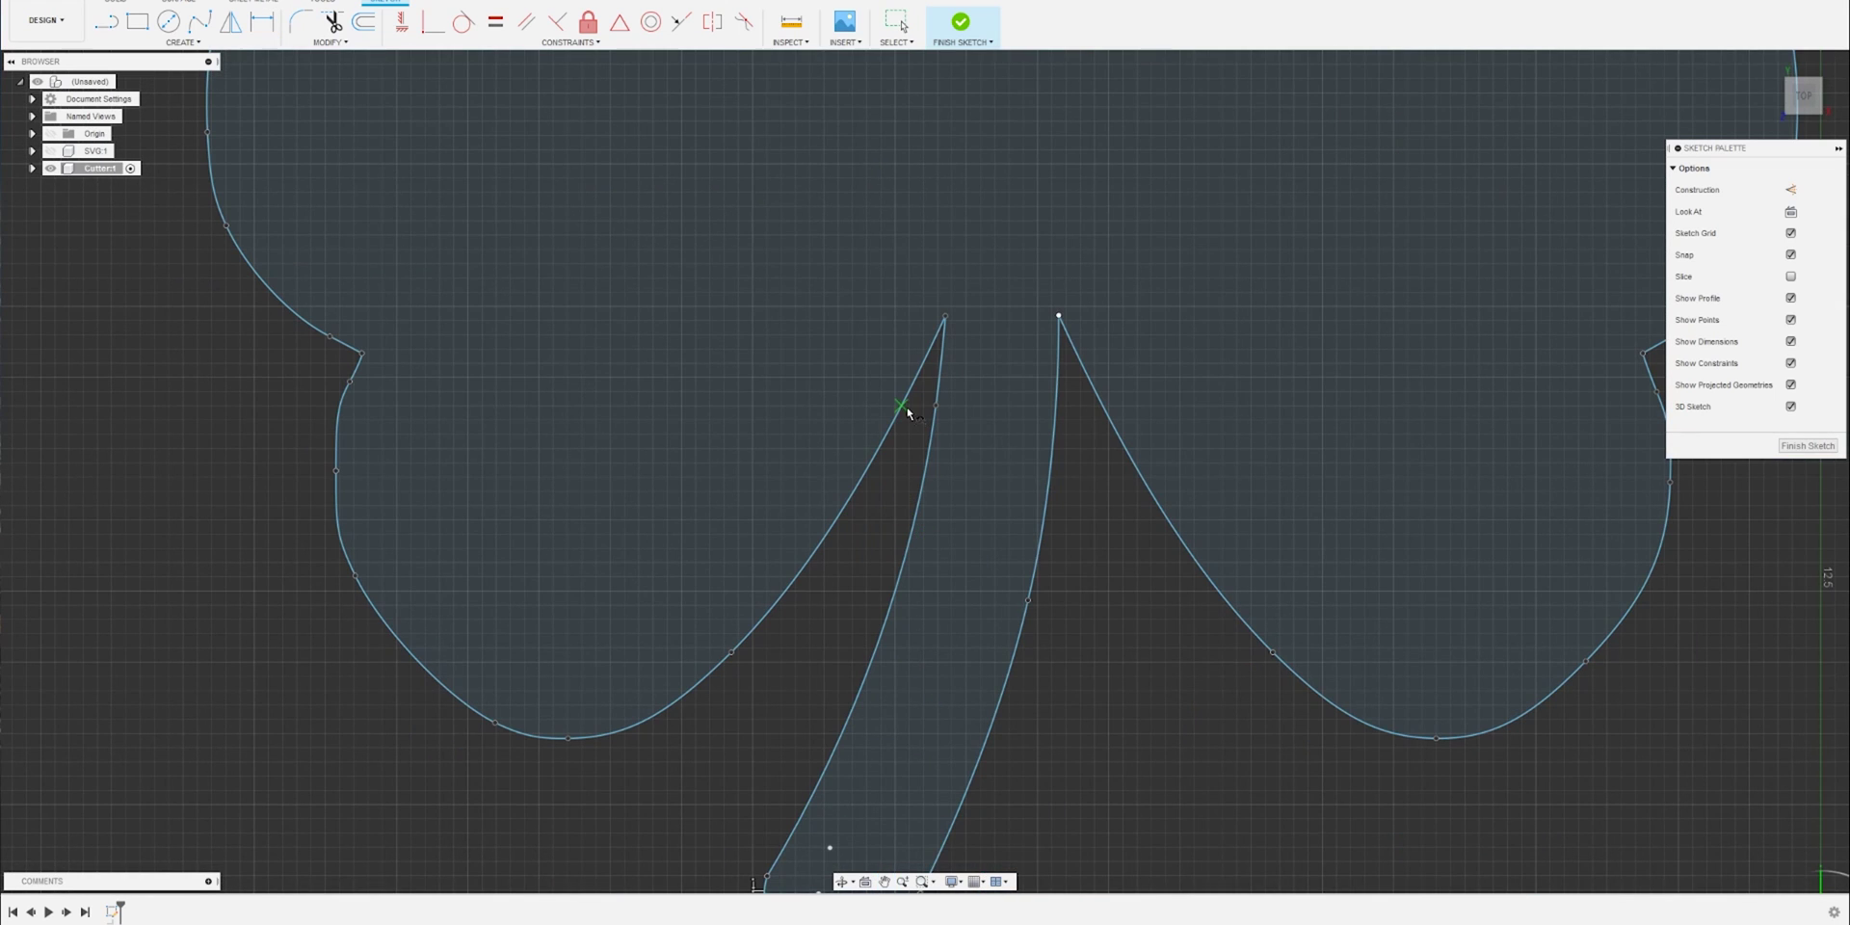
pyautogui.click(897, 413)
pyautogui.click(931, 430)
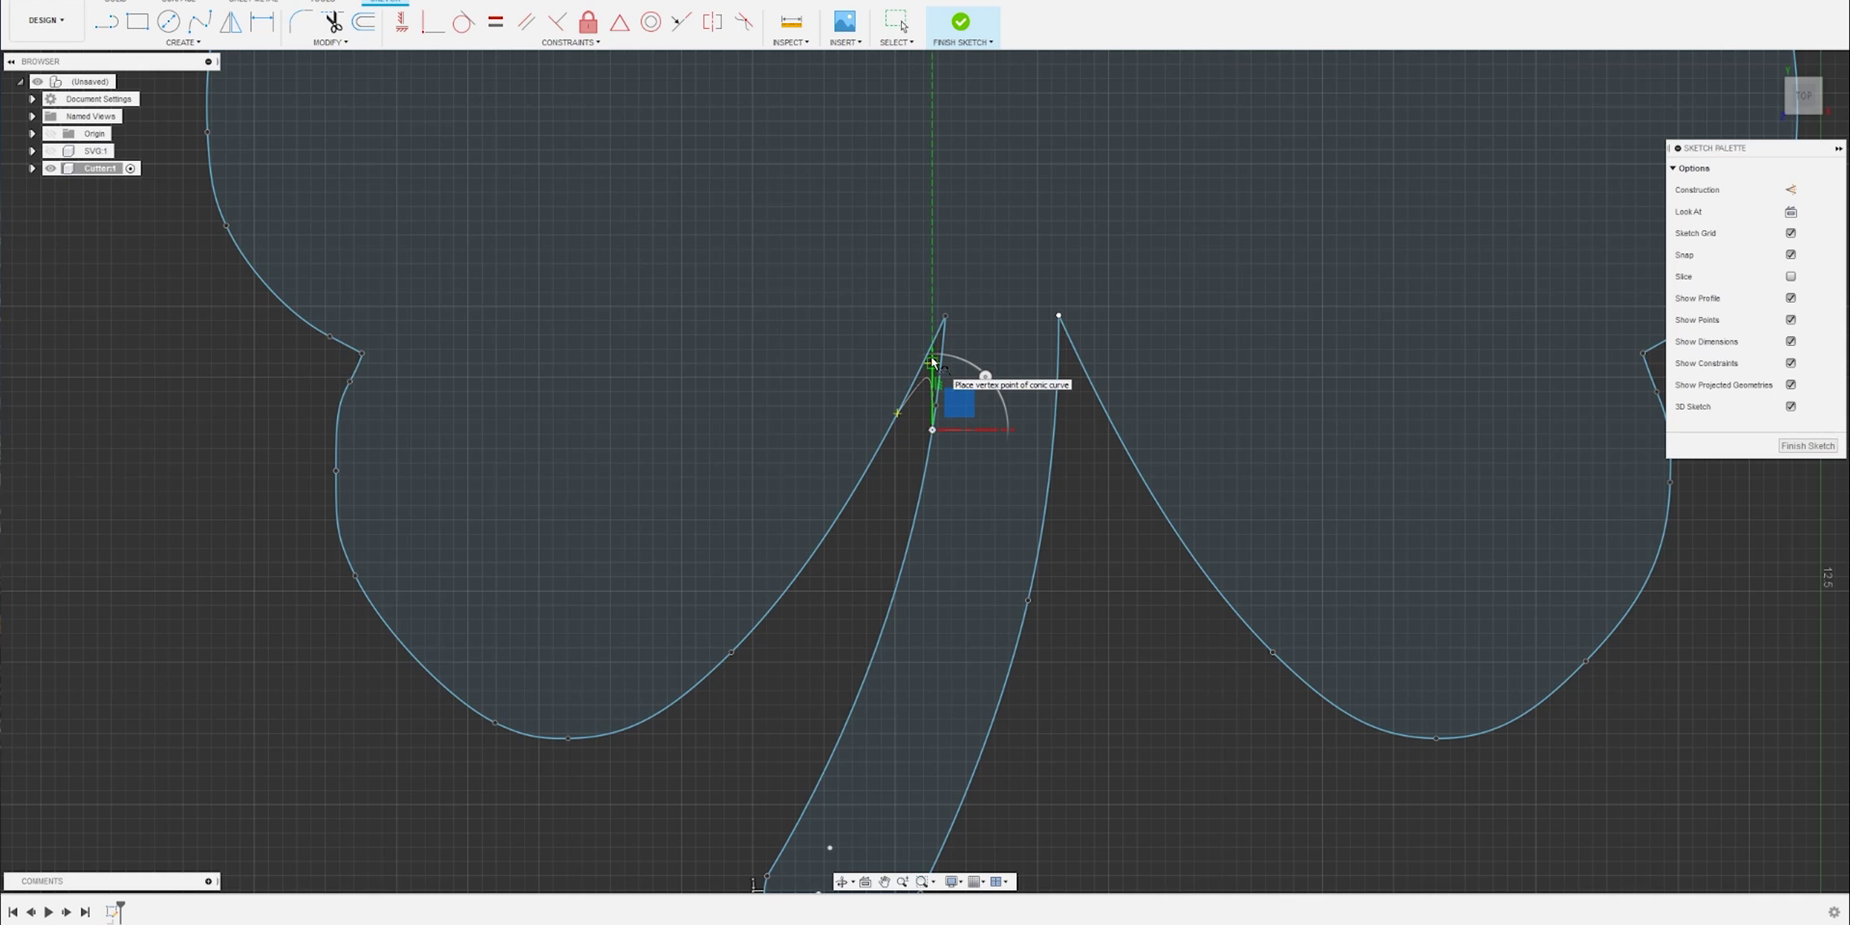
pyautogui.moveTo(932, 354)
pyautogui.mouseDown()
pyautogui.moveTo(949, 385)
pyautogui.moveTo(931, 359)
pyautogui.mouseUp()
pyautogui.doubleClick(931, 359)
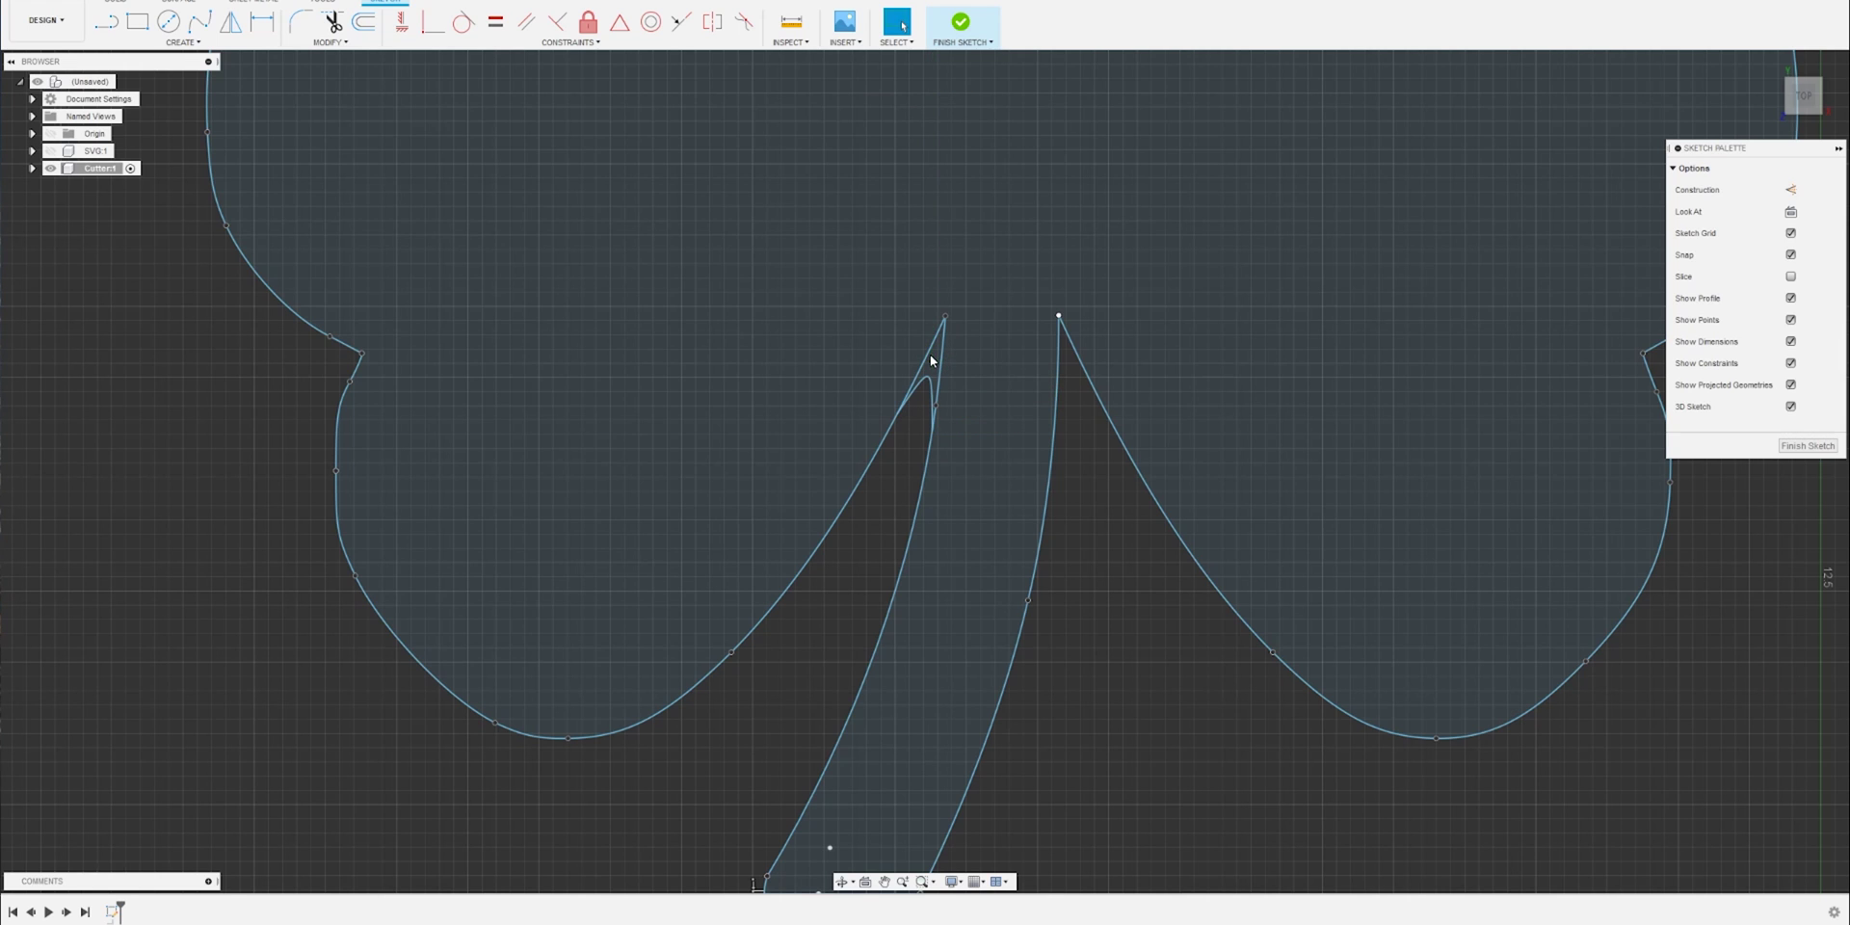
# Step: Round the notch right of the stem with a conic curve of rho 0.75
pyautogui.click(183, 43)
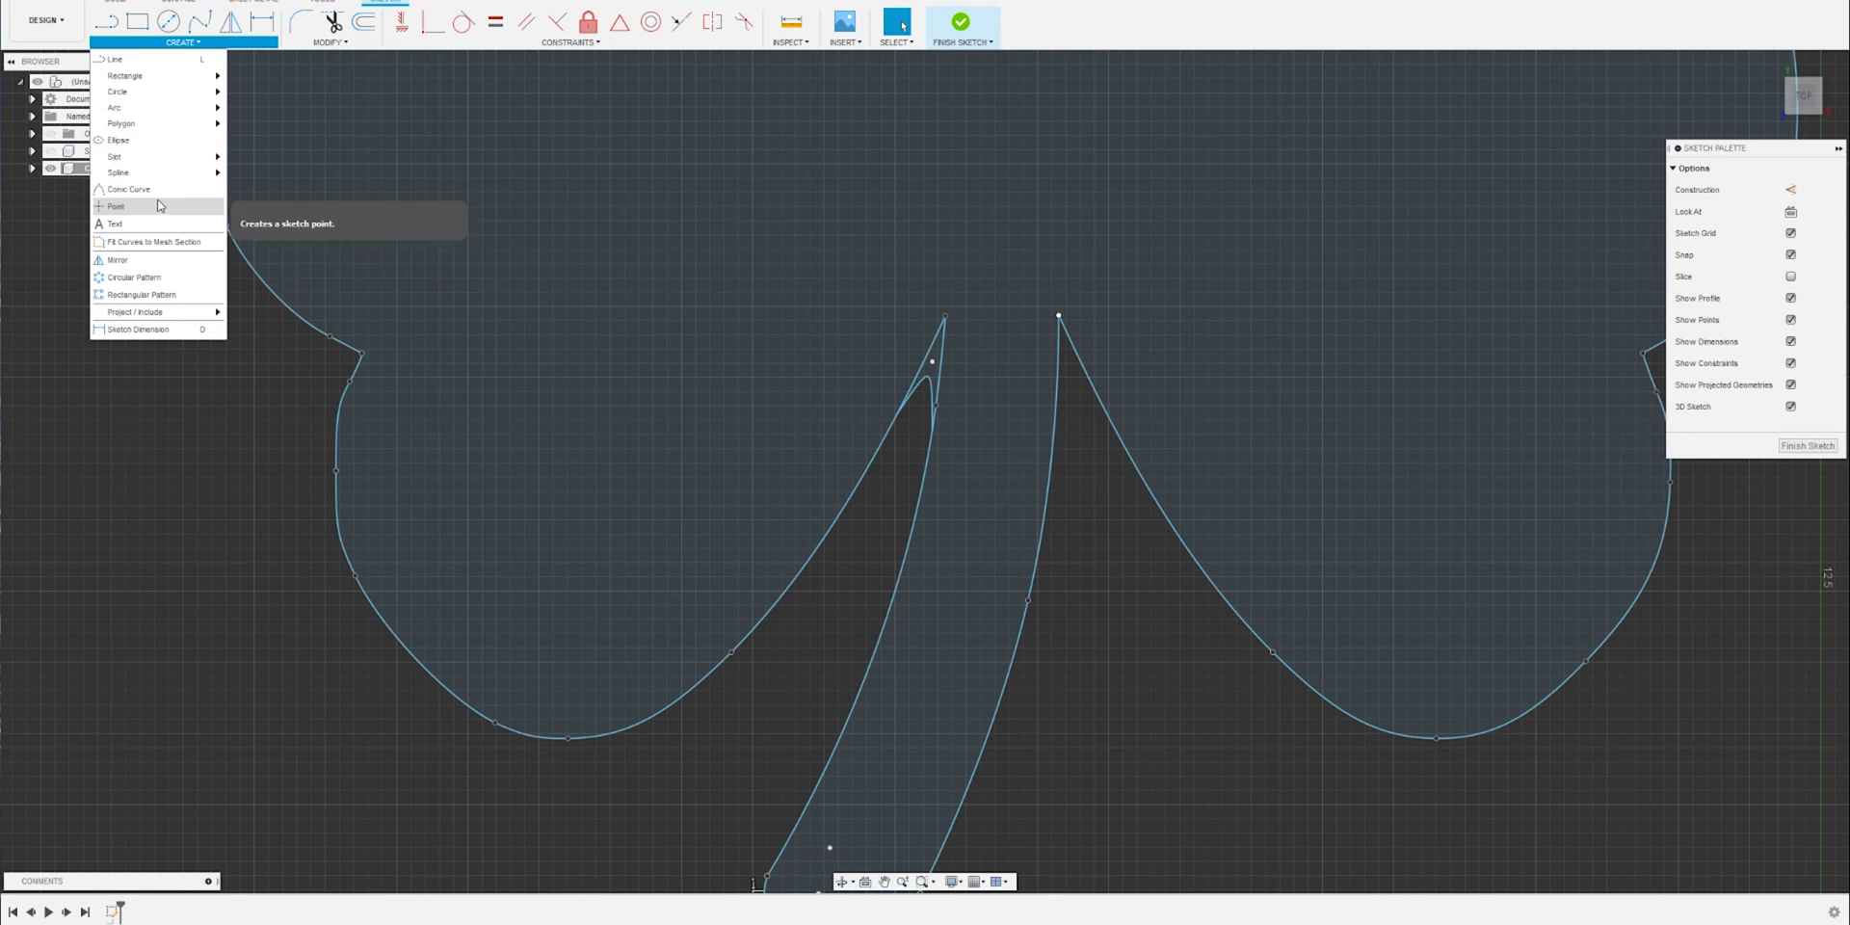
pyautogui.click(158, 139)
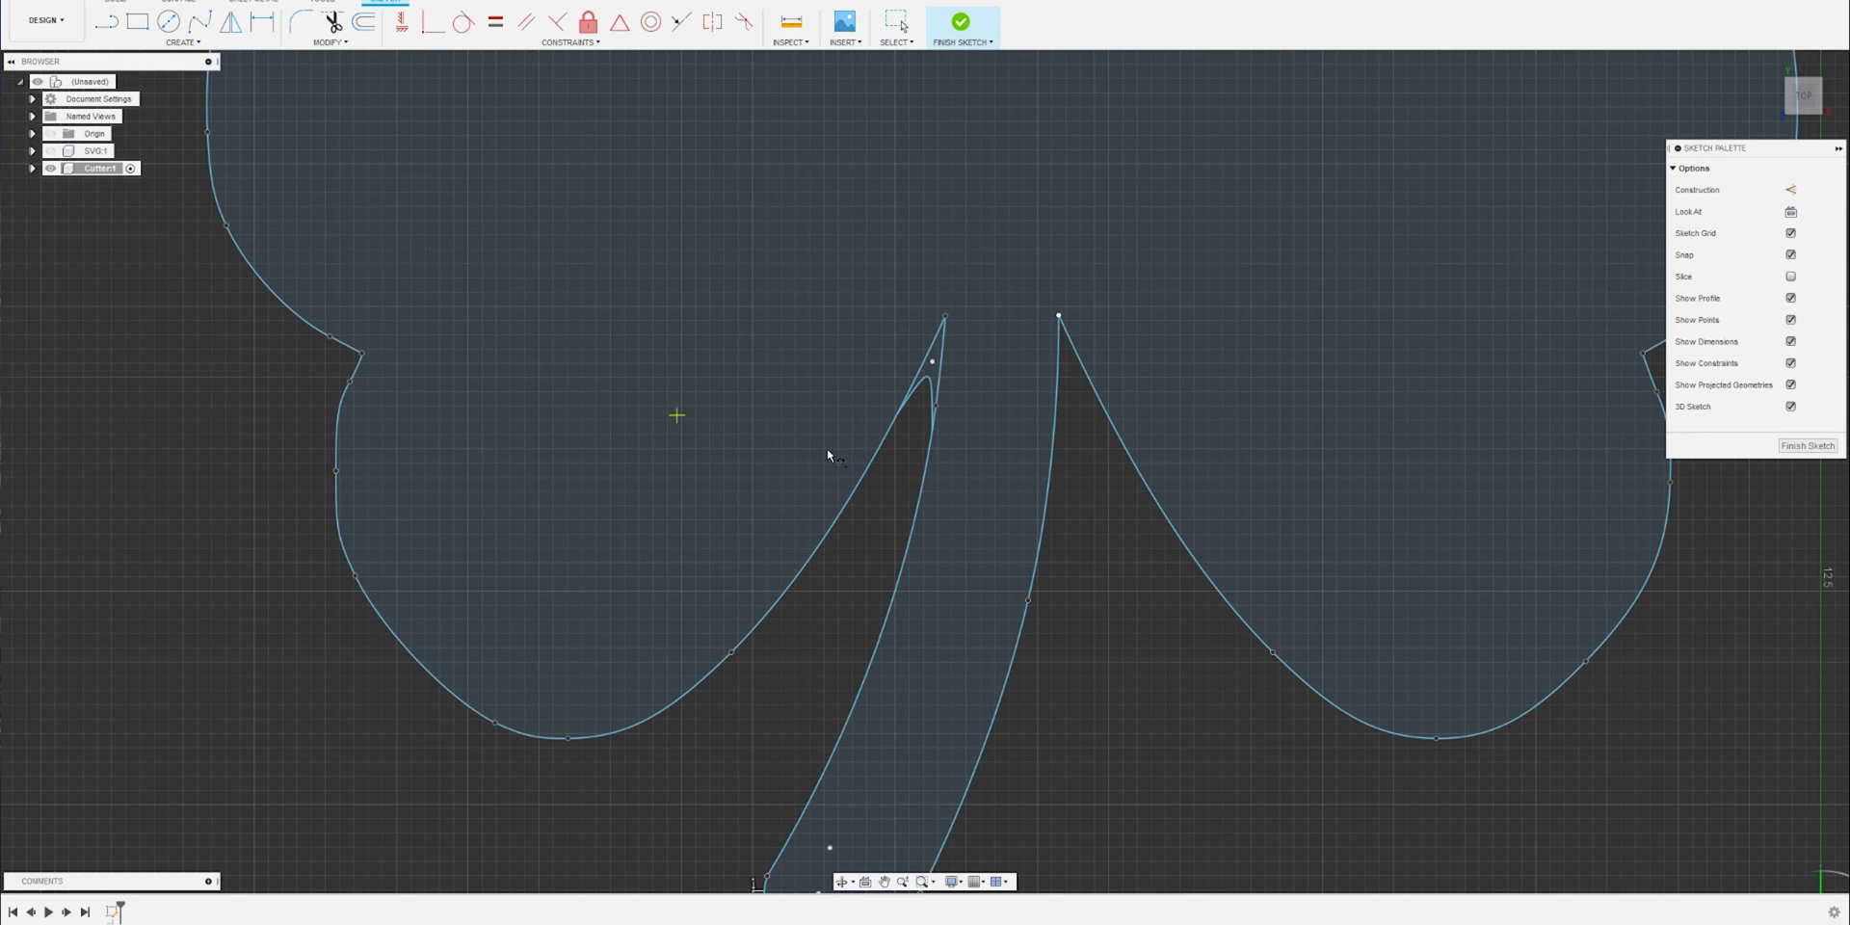
pyautogui.click(1056, 425)
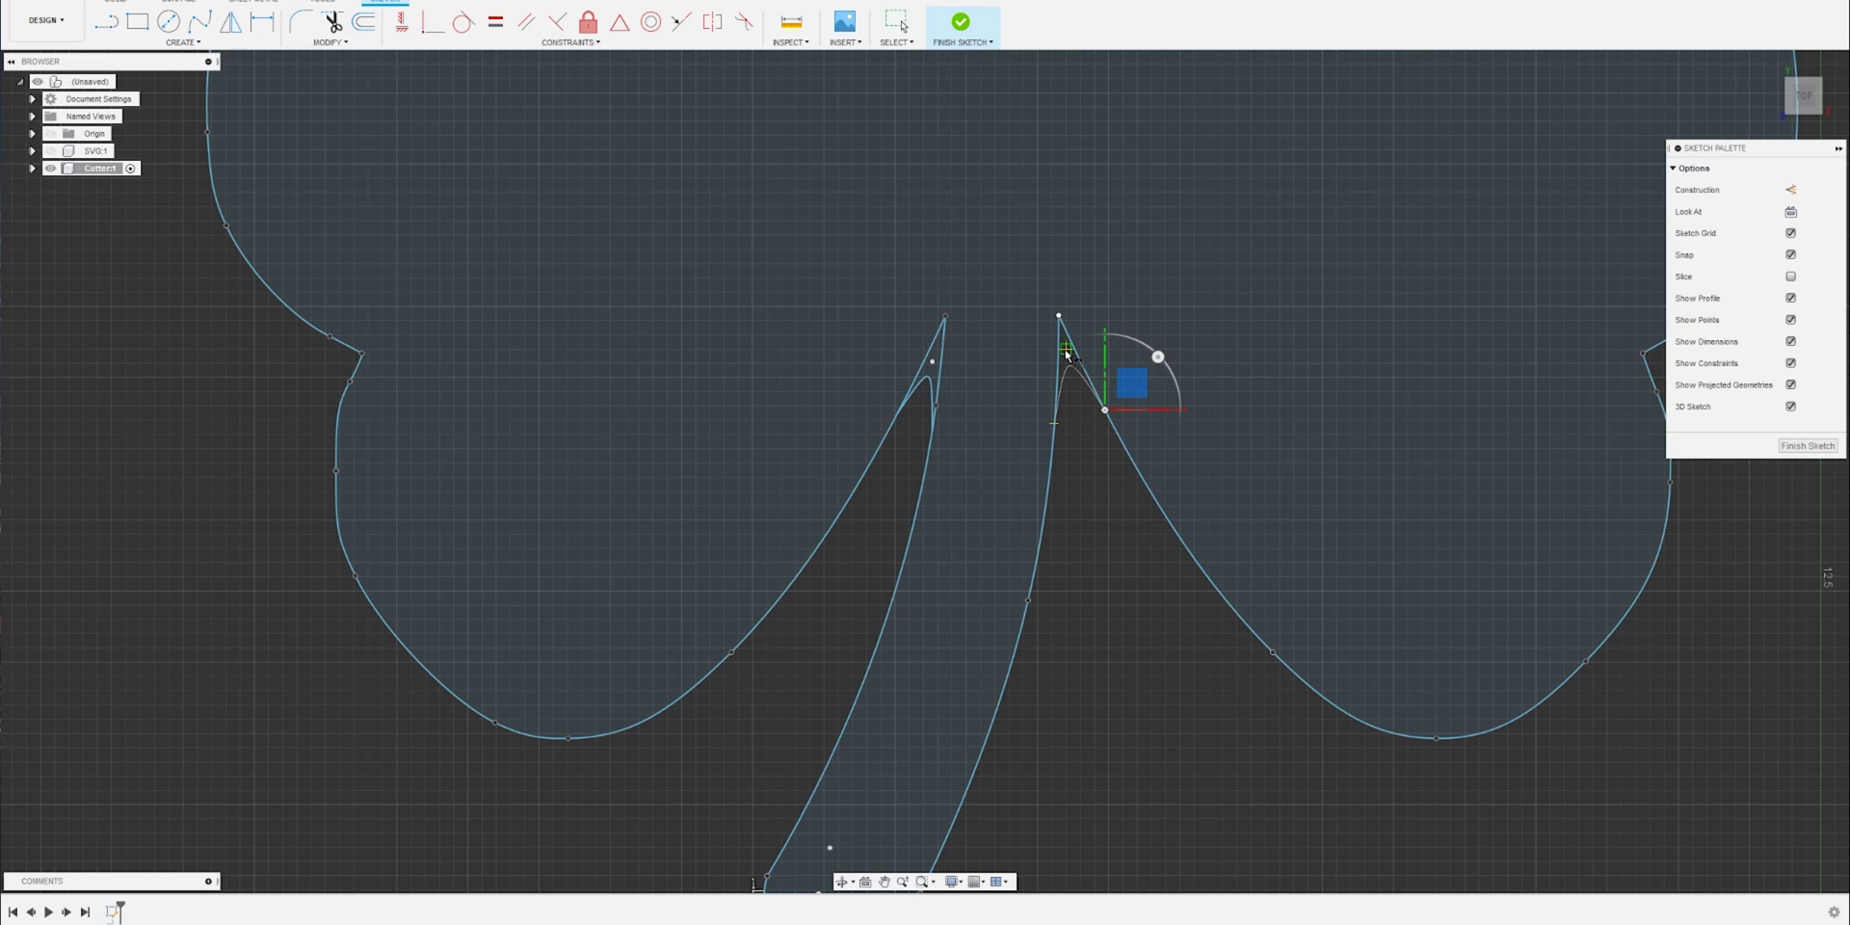
pyautogui.click(1066, 351)
pyautogui.press('Return')
pyautogui.press('Escape')
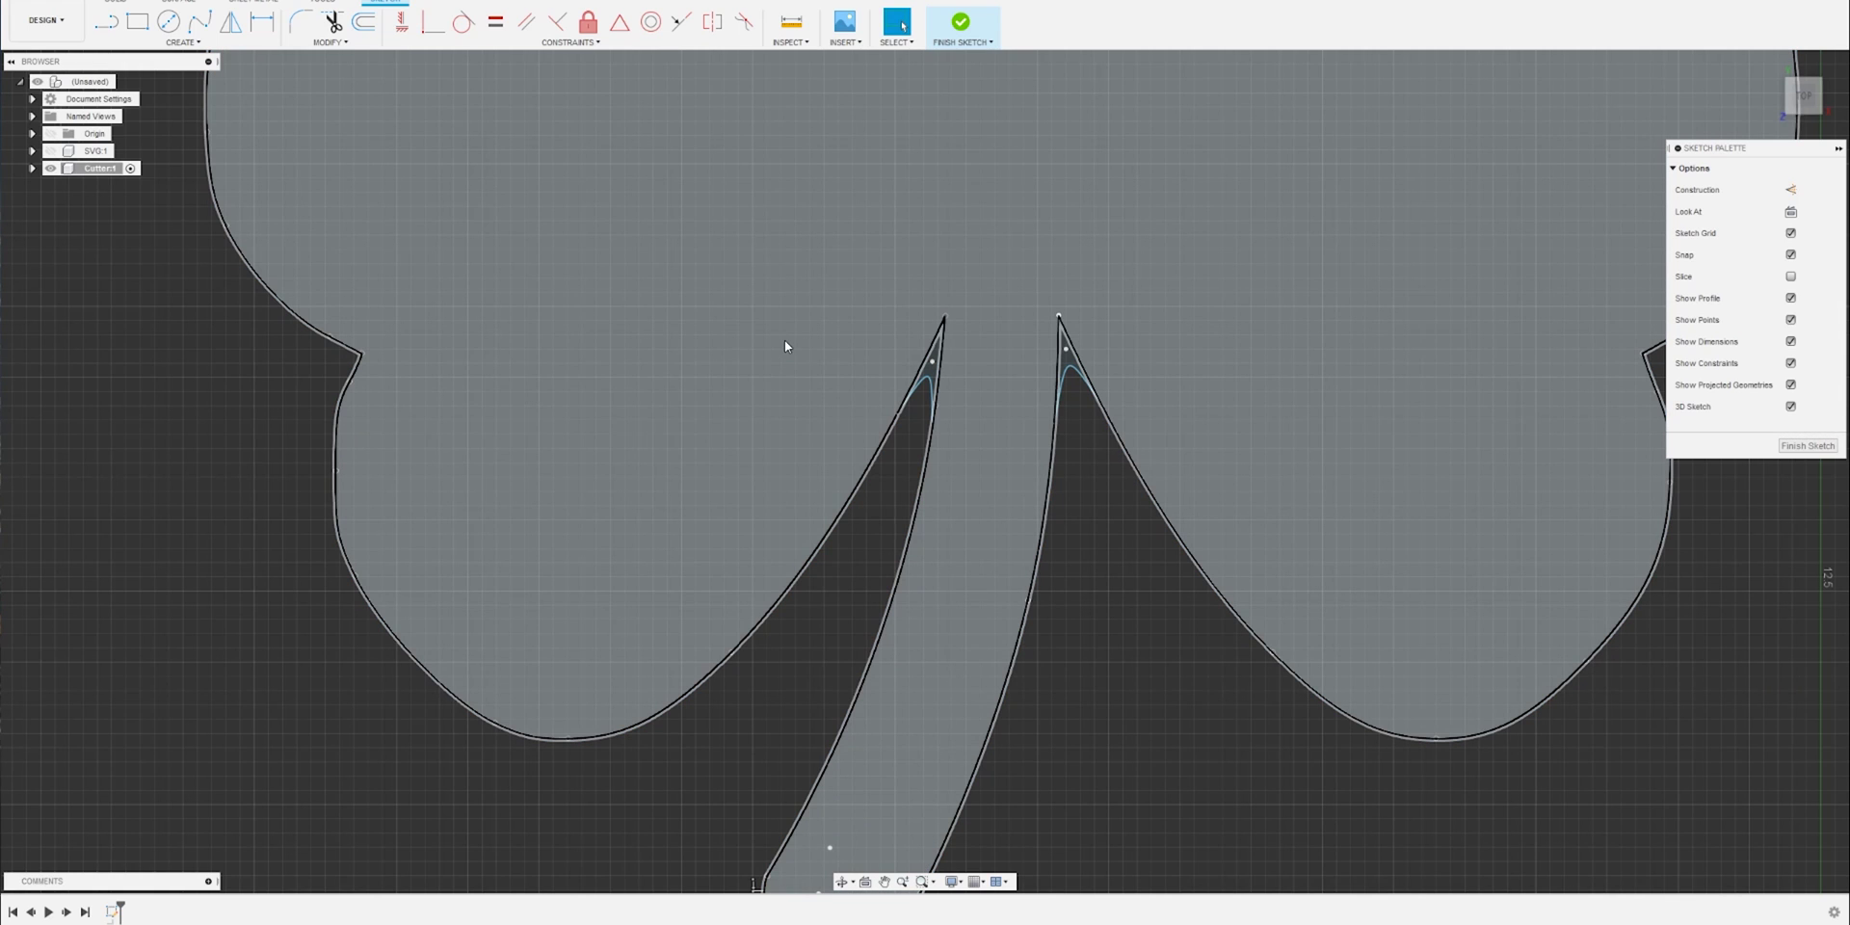
# Step: Trim the stray spikes above the left stem notch, left peak and right peak
pyautogui.press('t')
pyautogui.click(920, 374)
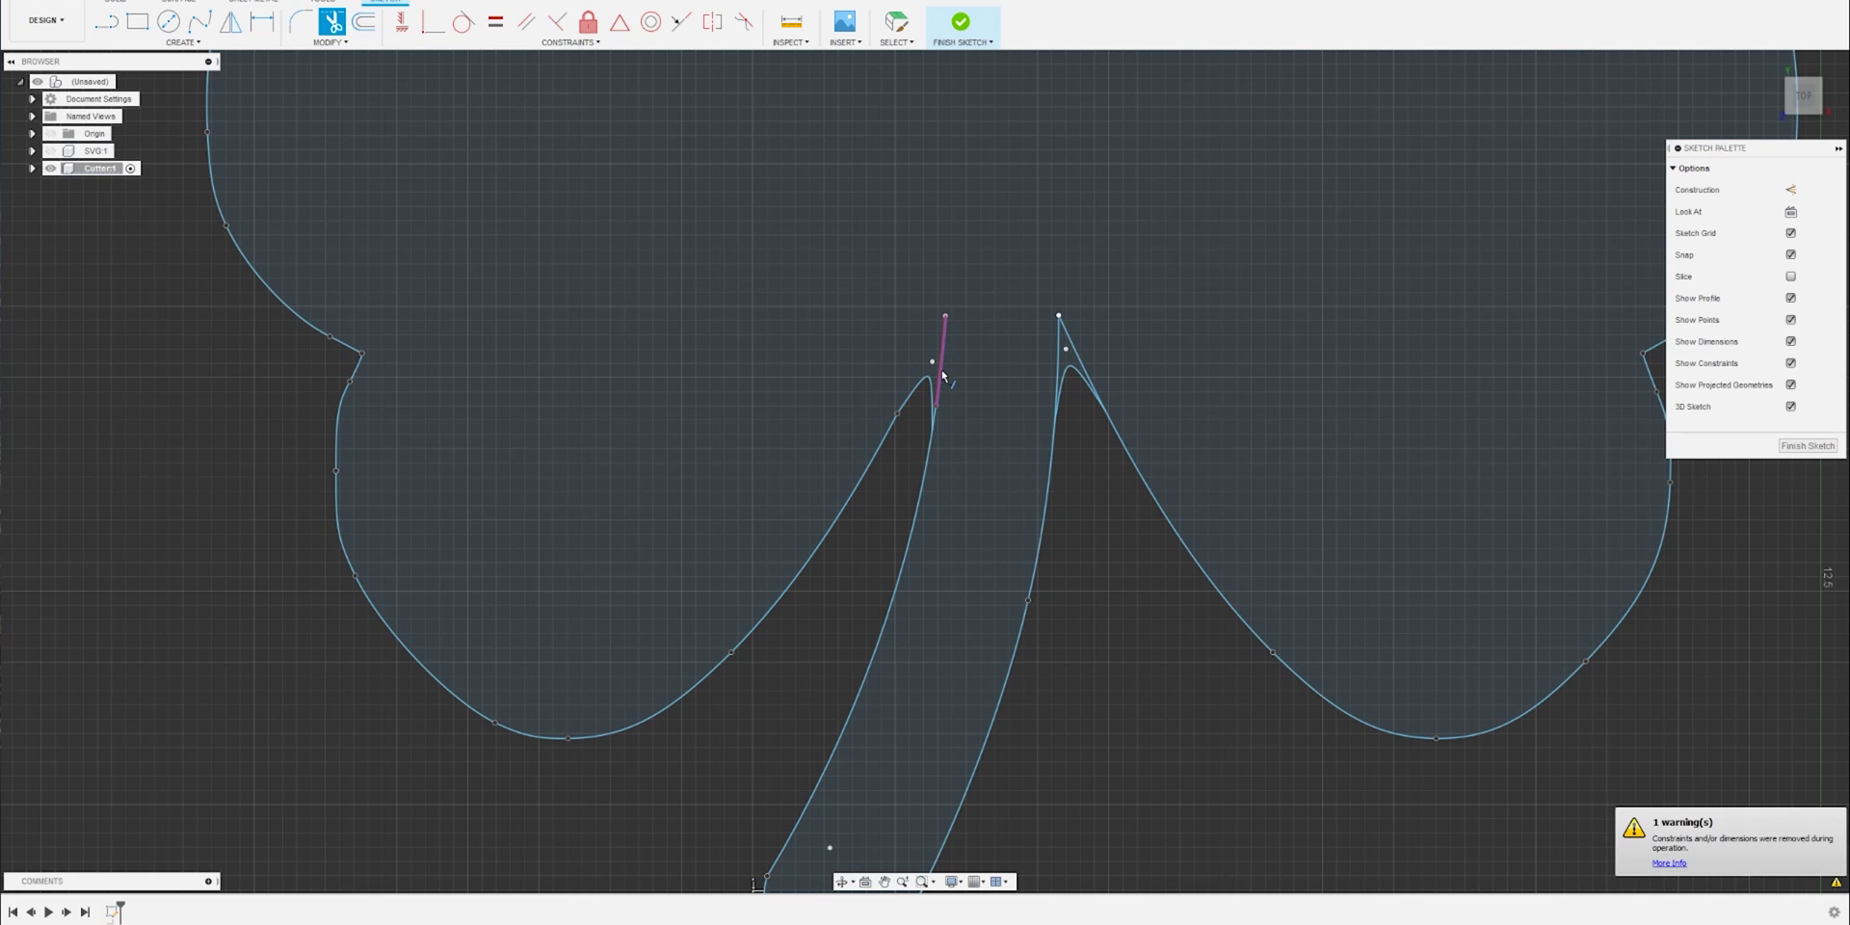
pyautogui.click(942, 375)
pyautogui.click(1078, 358)
pyautogui.scroll(-5, 1067, 525)
pyautogui.scroll(10, 1053, 537)
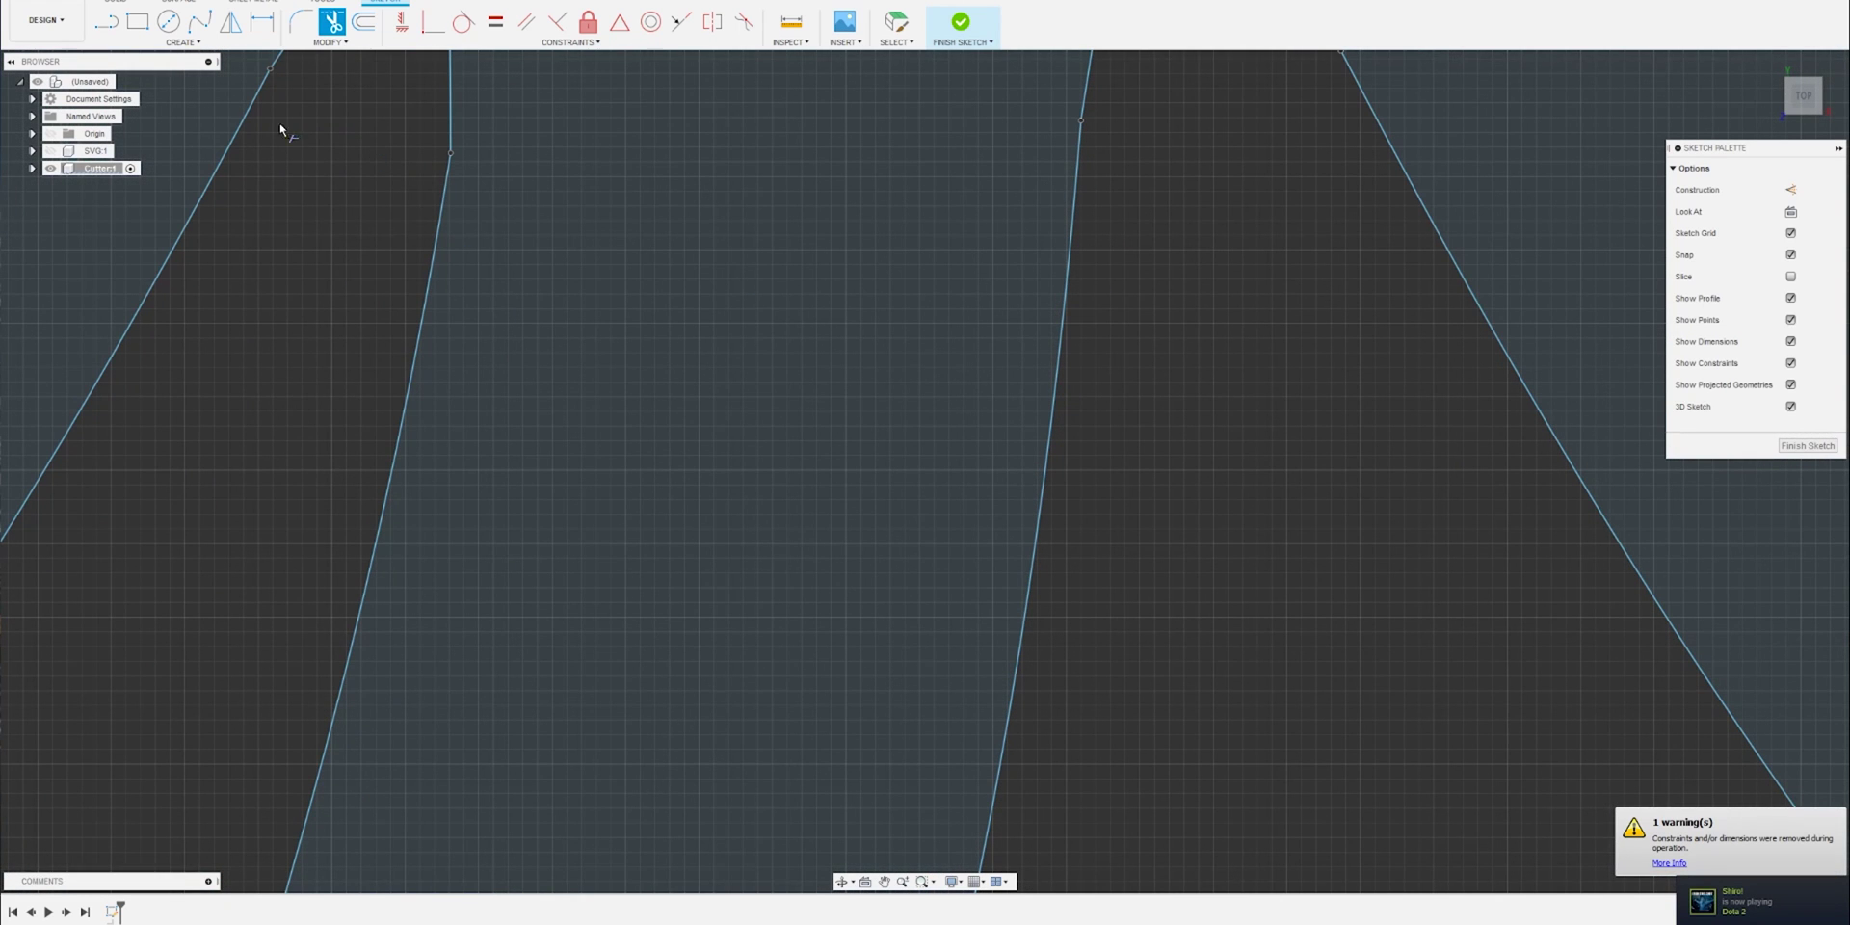
pyautogui.scroll(-8, 1272, 193)
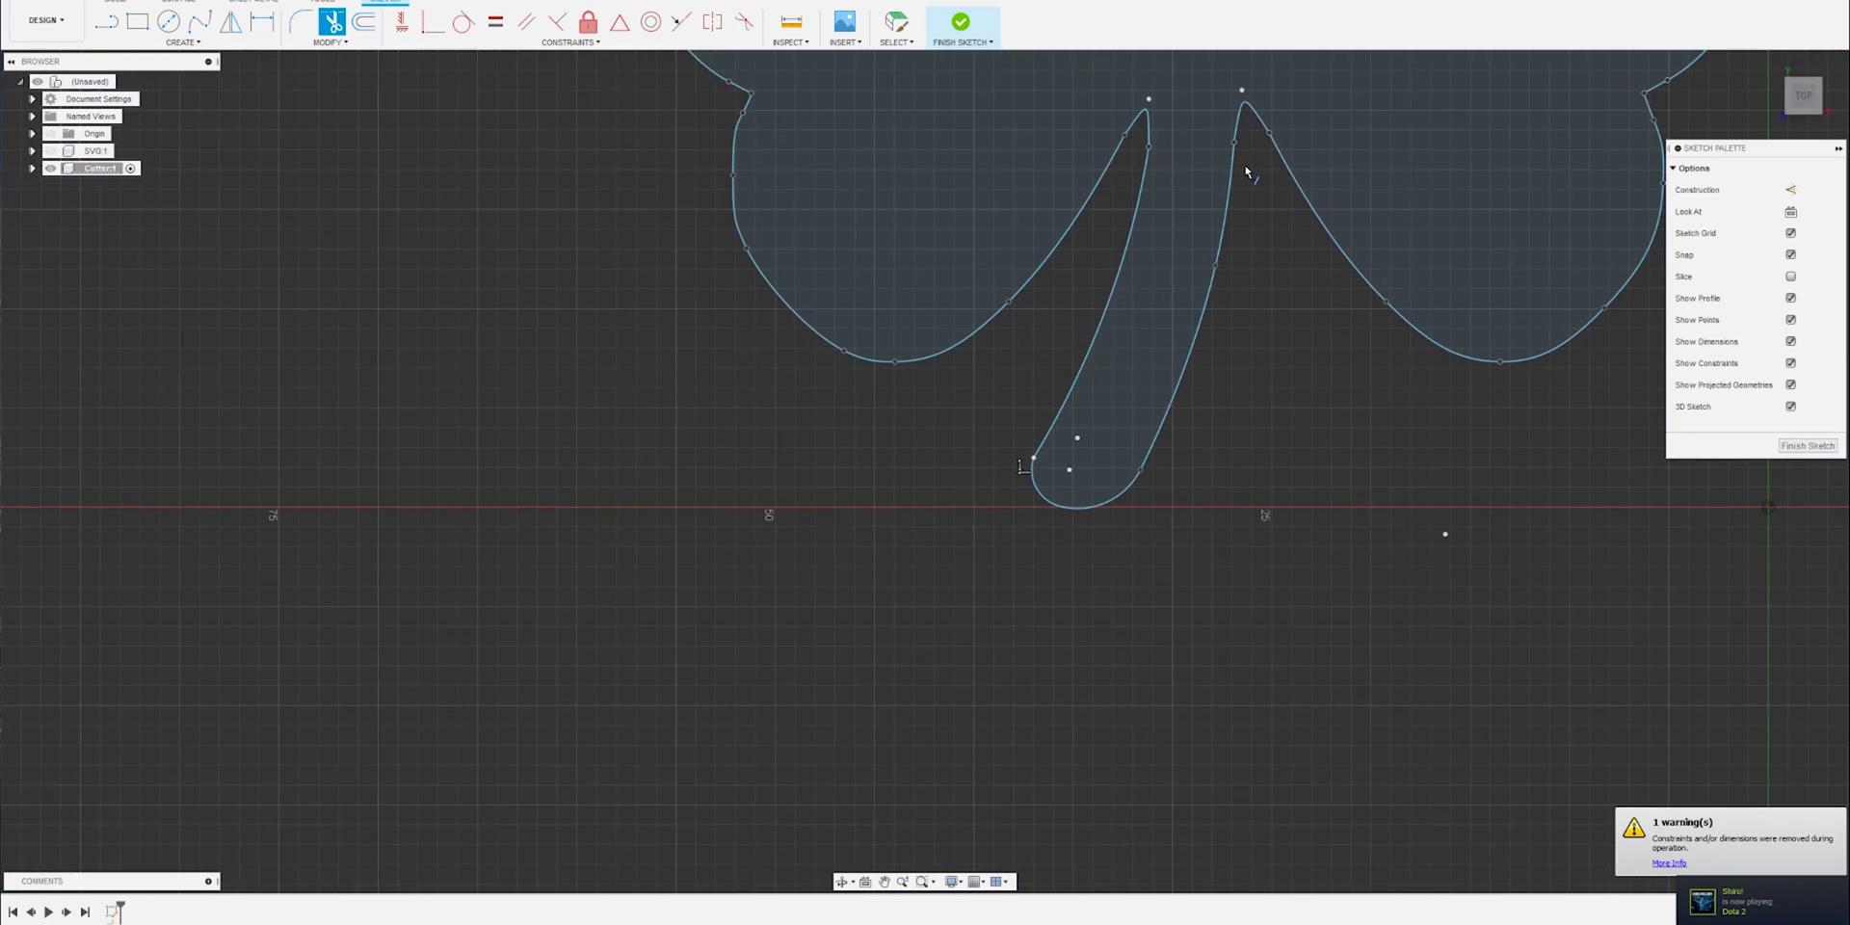
pyautogui.scroll(5, 1441, 532)
pyautogui.scroll(7, 1223, 689)
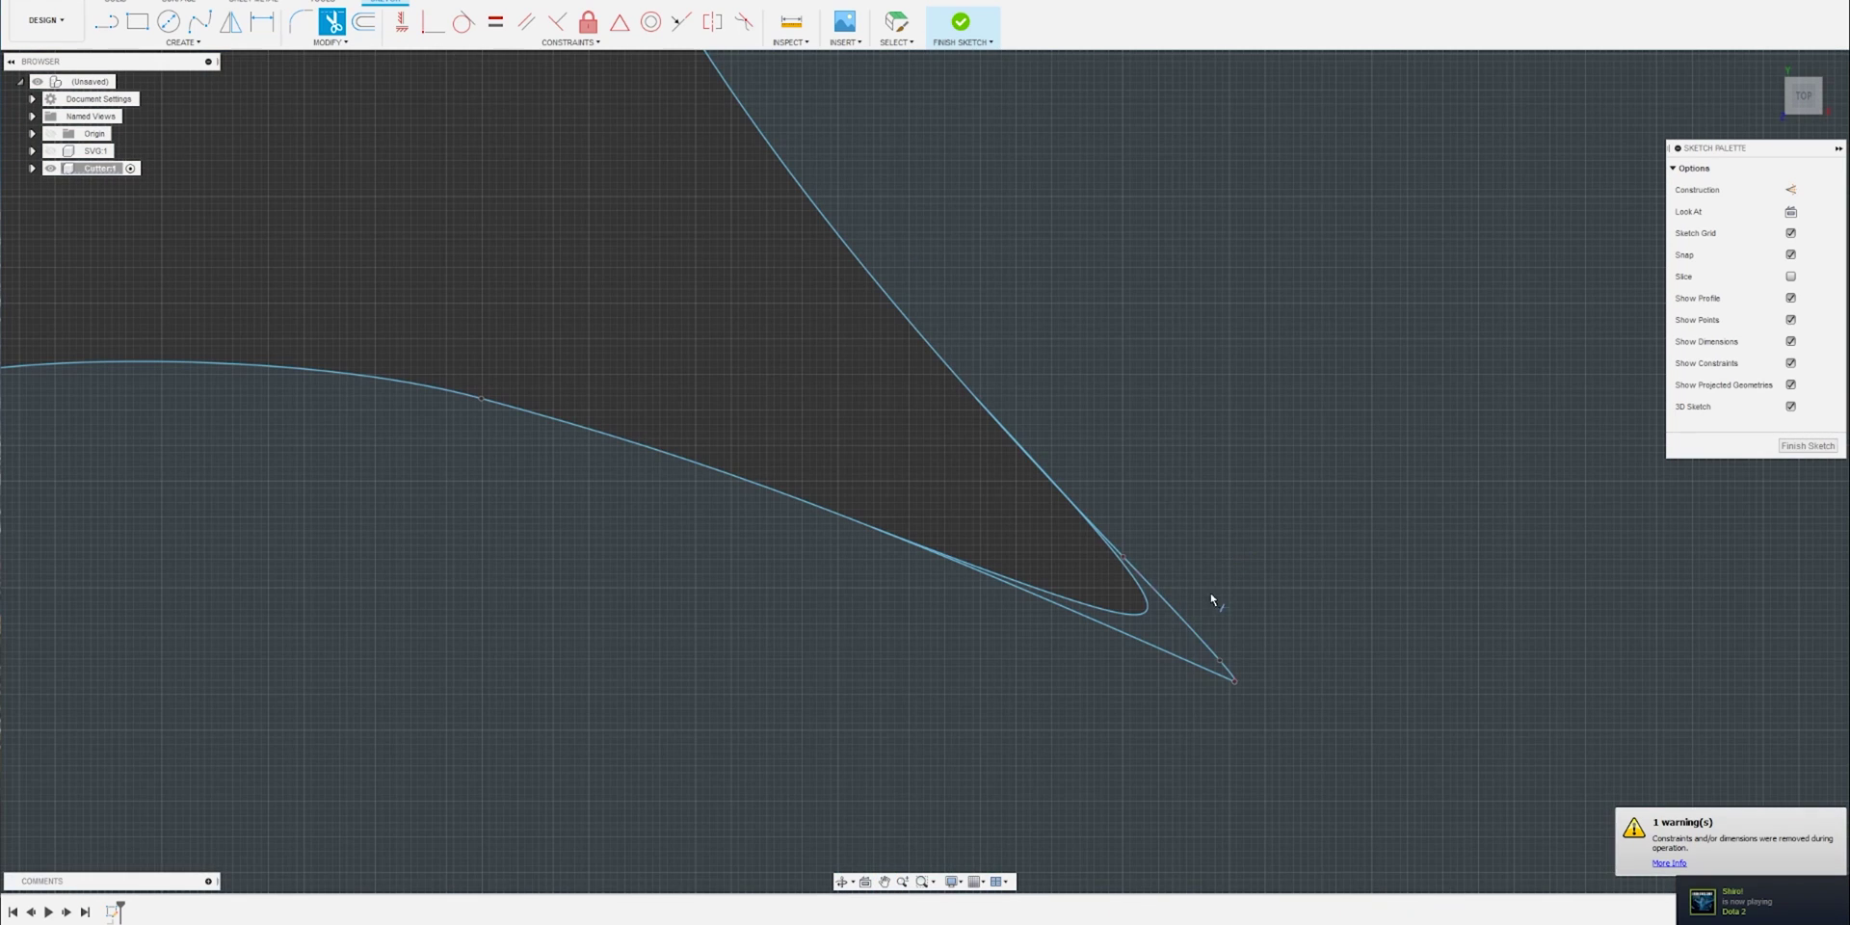
# Step: Trim the leftover sharp edges, arcs and straight segments at the remaining notches
pyautogui.click(1190, 631)
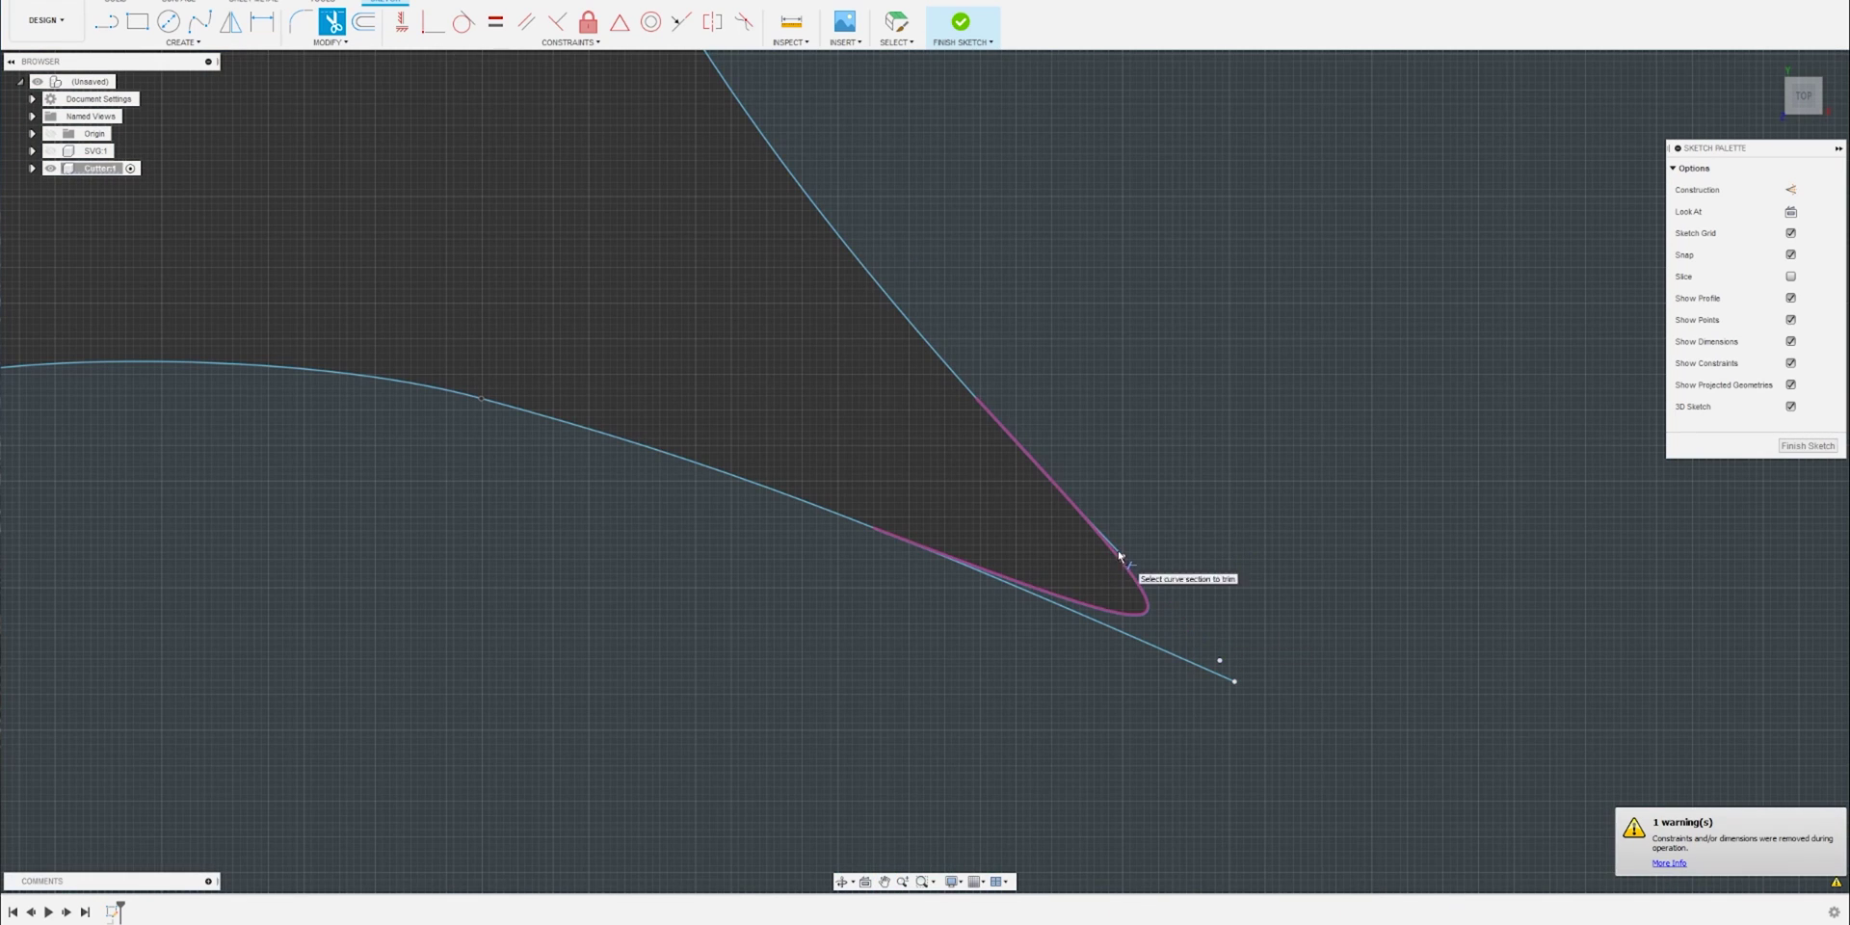
pyautogui.click(1138, 641)
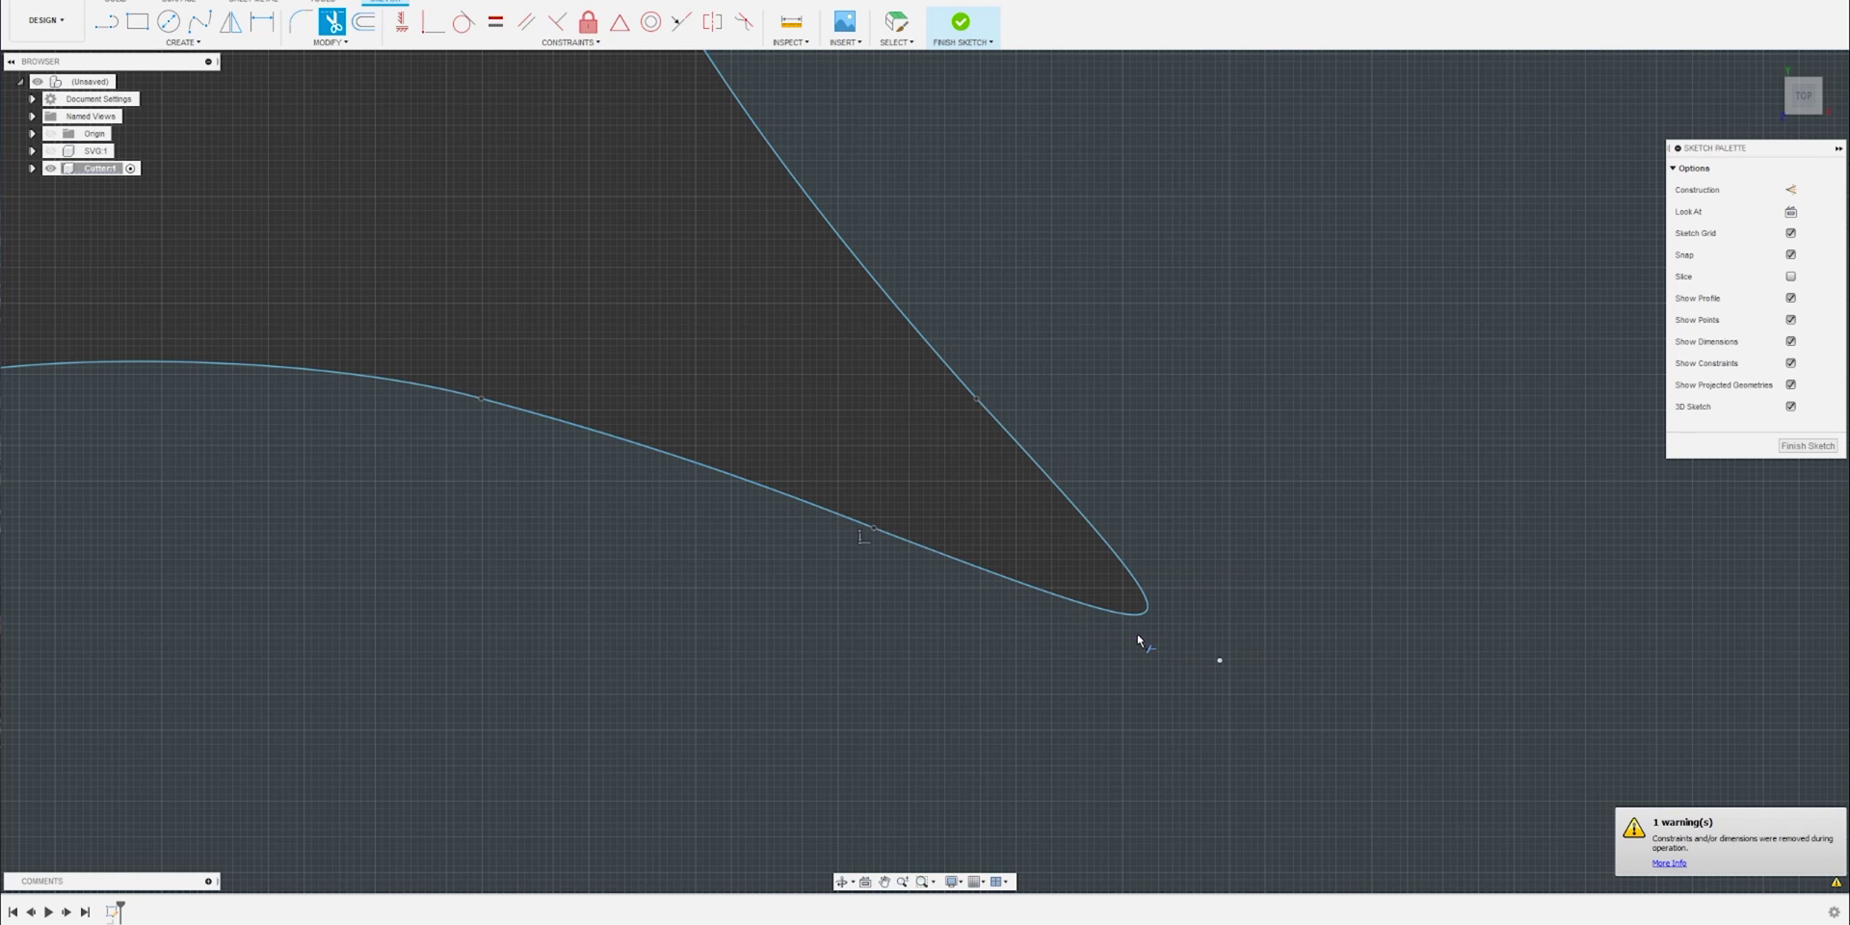
pyautogui.moveTo(1548, 655); pyautogui.dragTo(535, 653, button='middle')
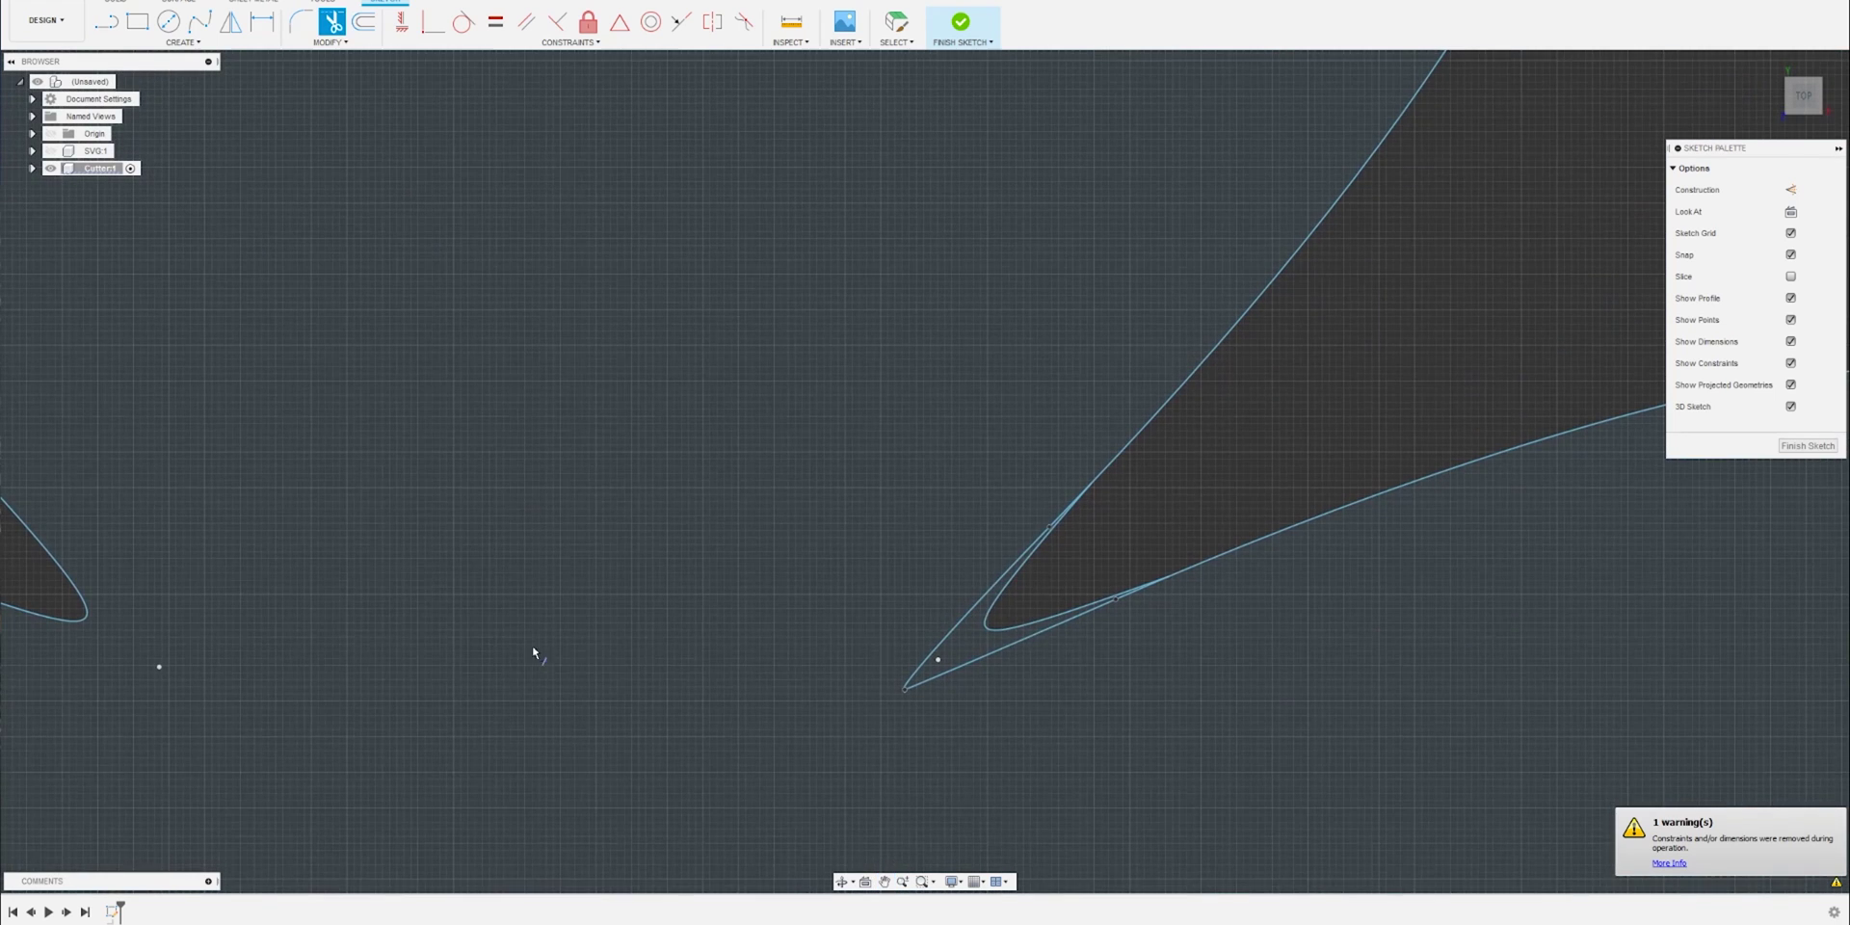
pyautogui.click(971, 616)
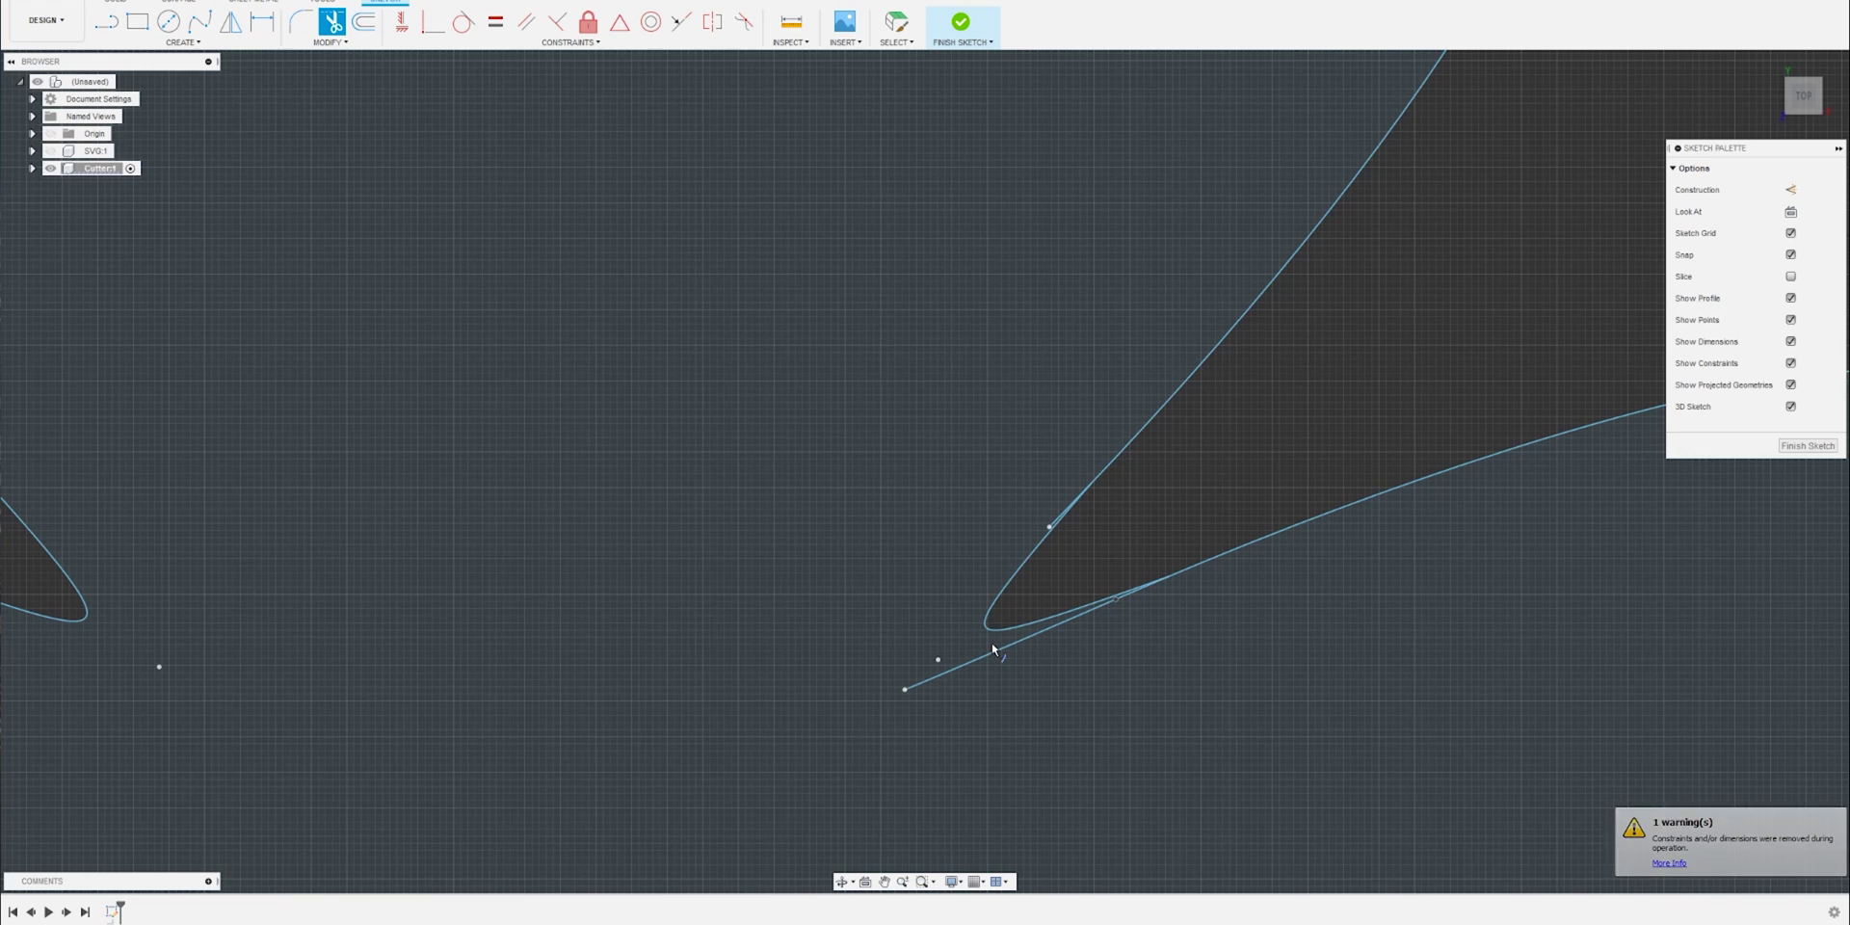
pyautogui.click(997, 652)
pyautogui.scroll(5, 1206, 613)
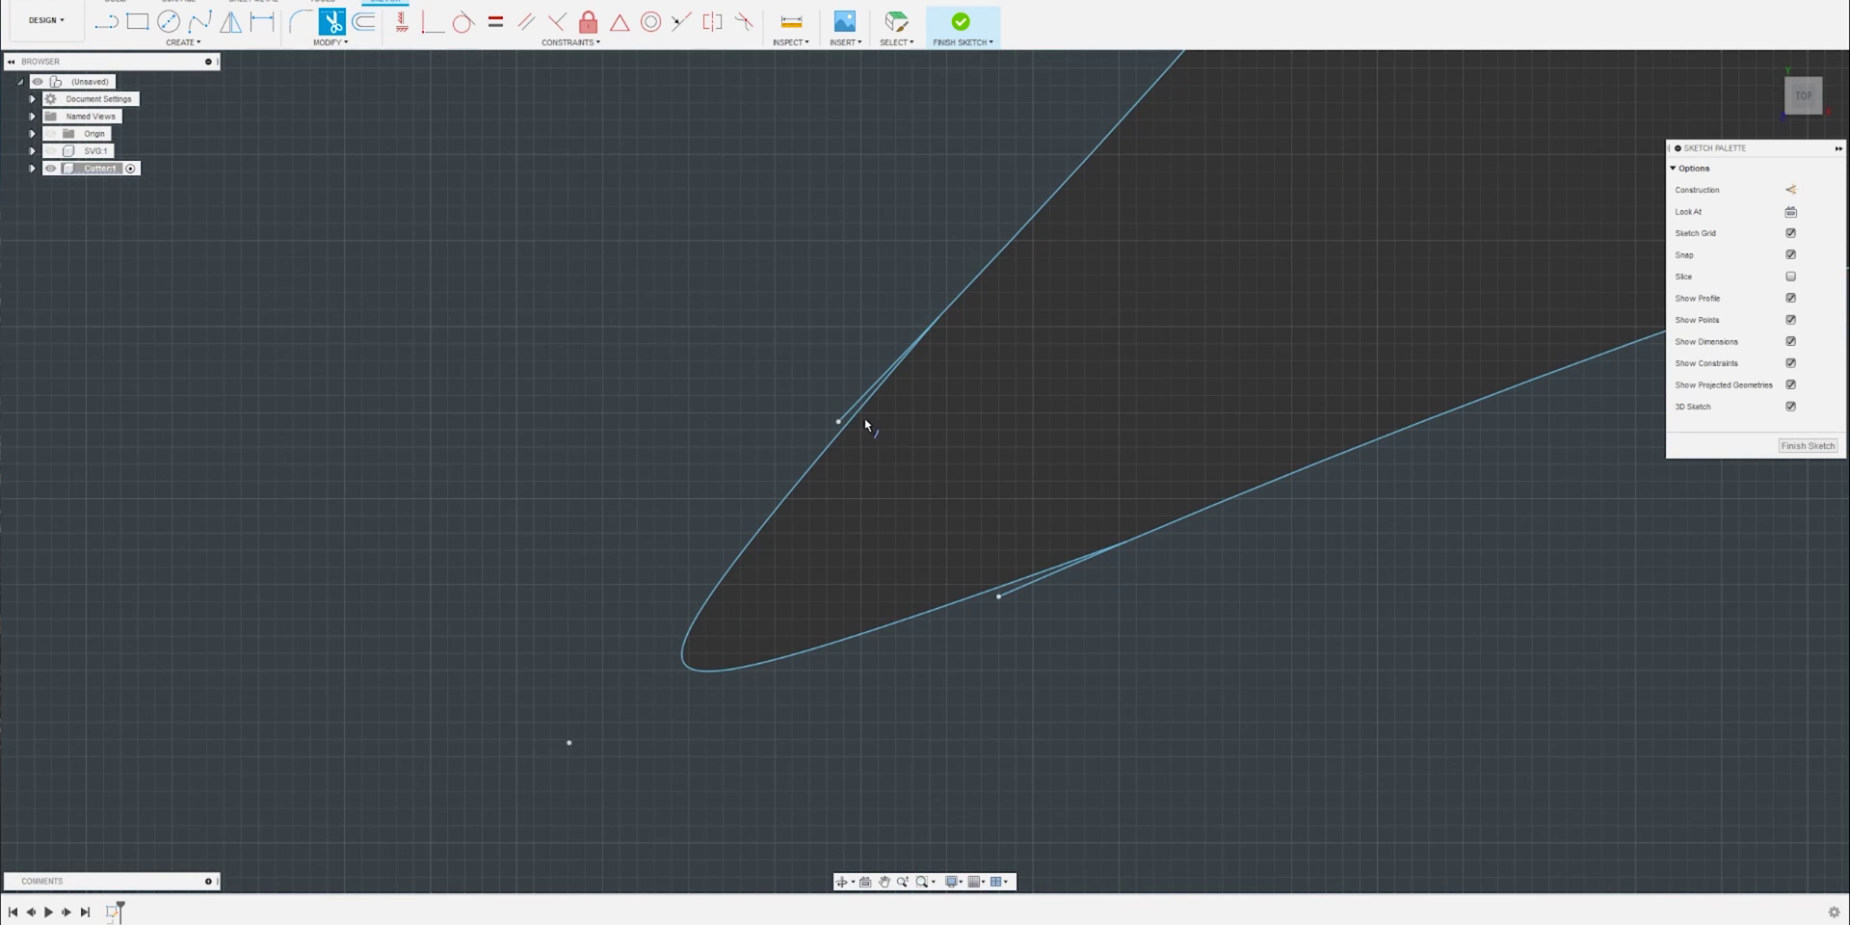
pyautogui.click(848, 415)
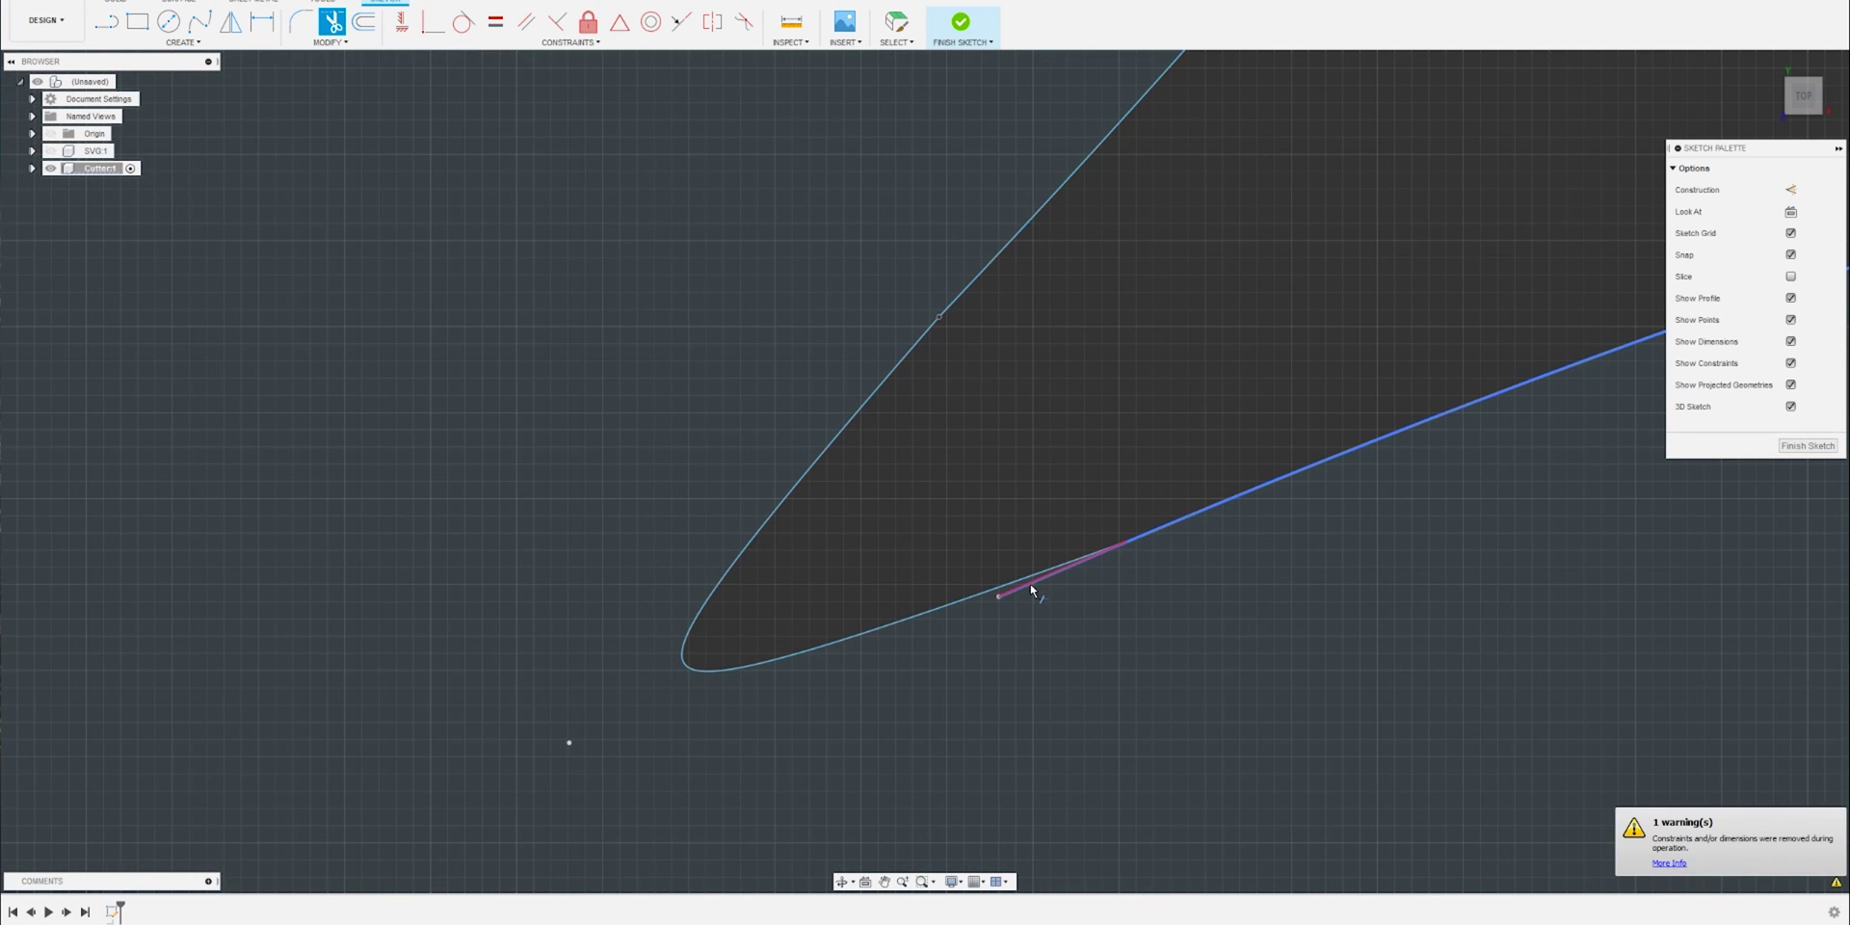
pyautogui.click(1030, 590)
pyautogui.scroll(-8, 1167, 651)
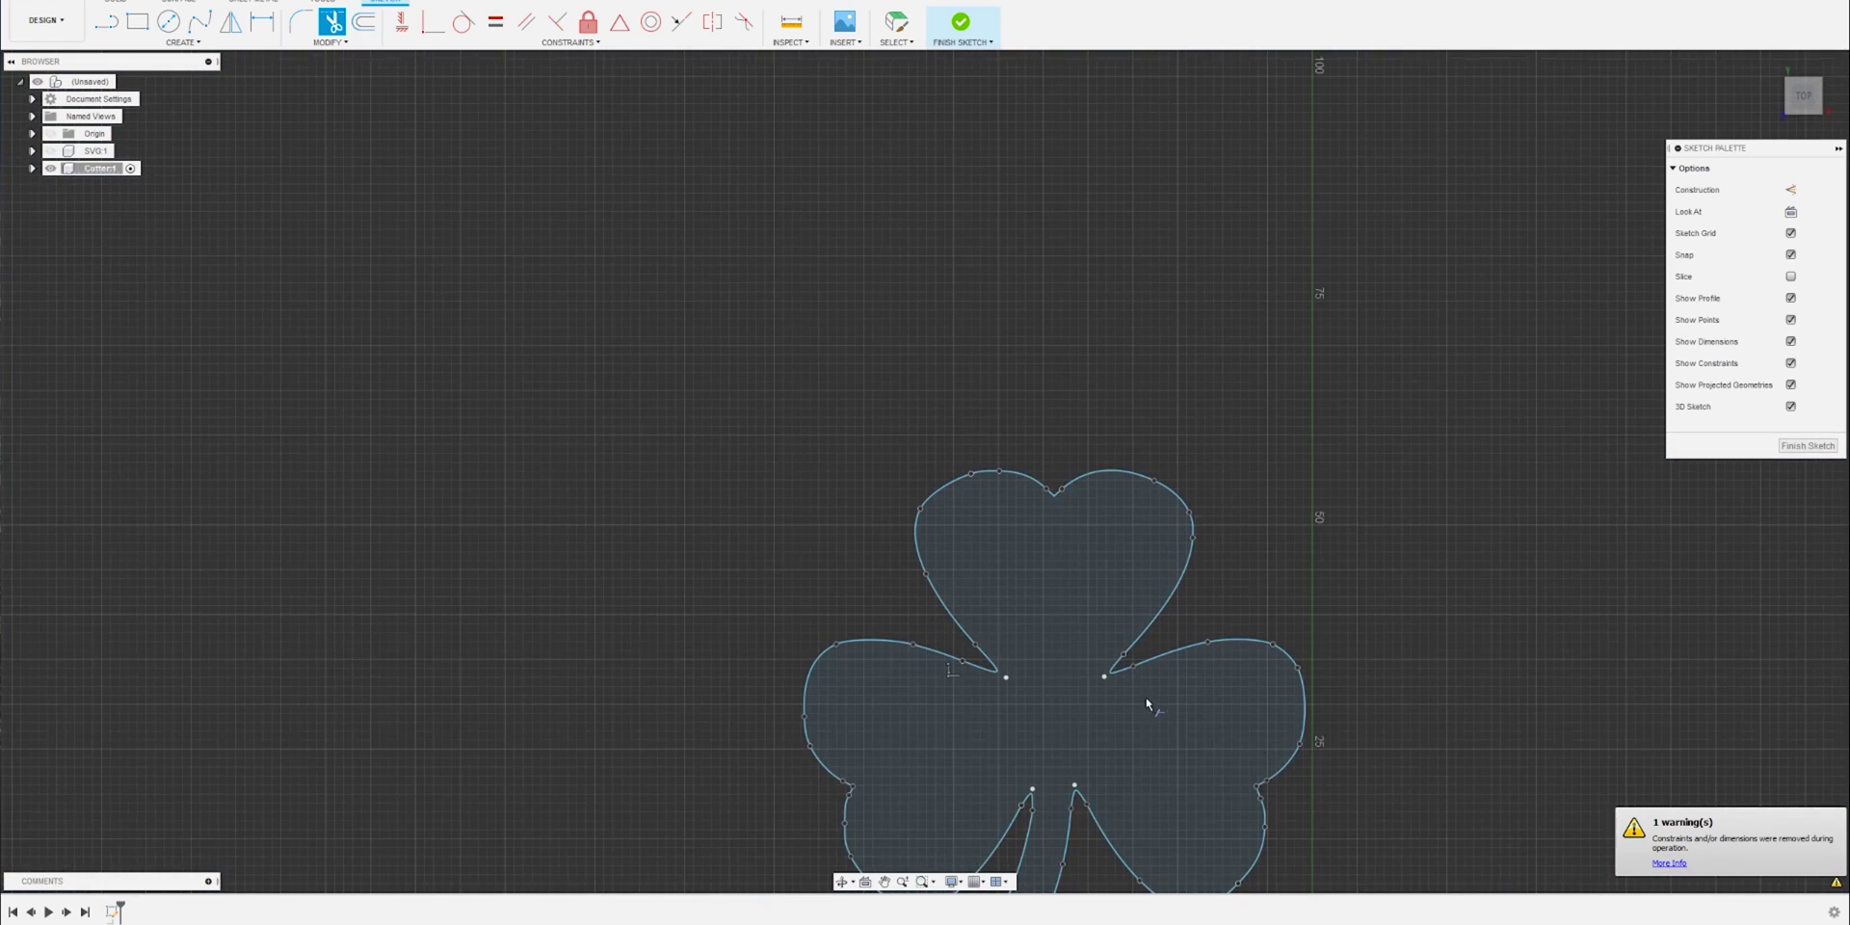
pyautogui.moveTo(1147, 704); pyautogui.dragTo(1005, 400, button='middle')
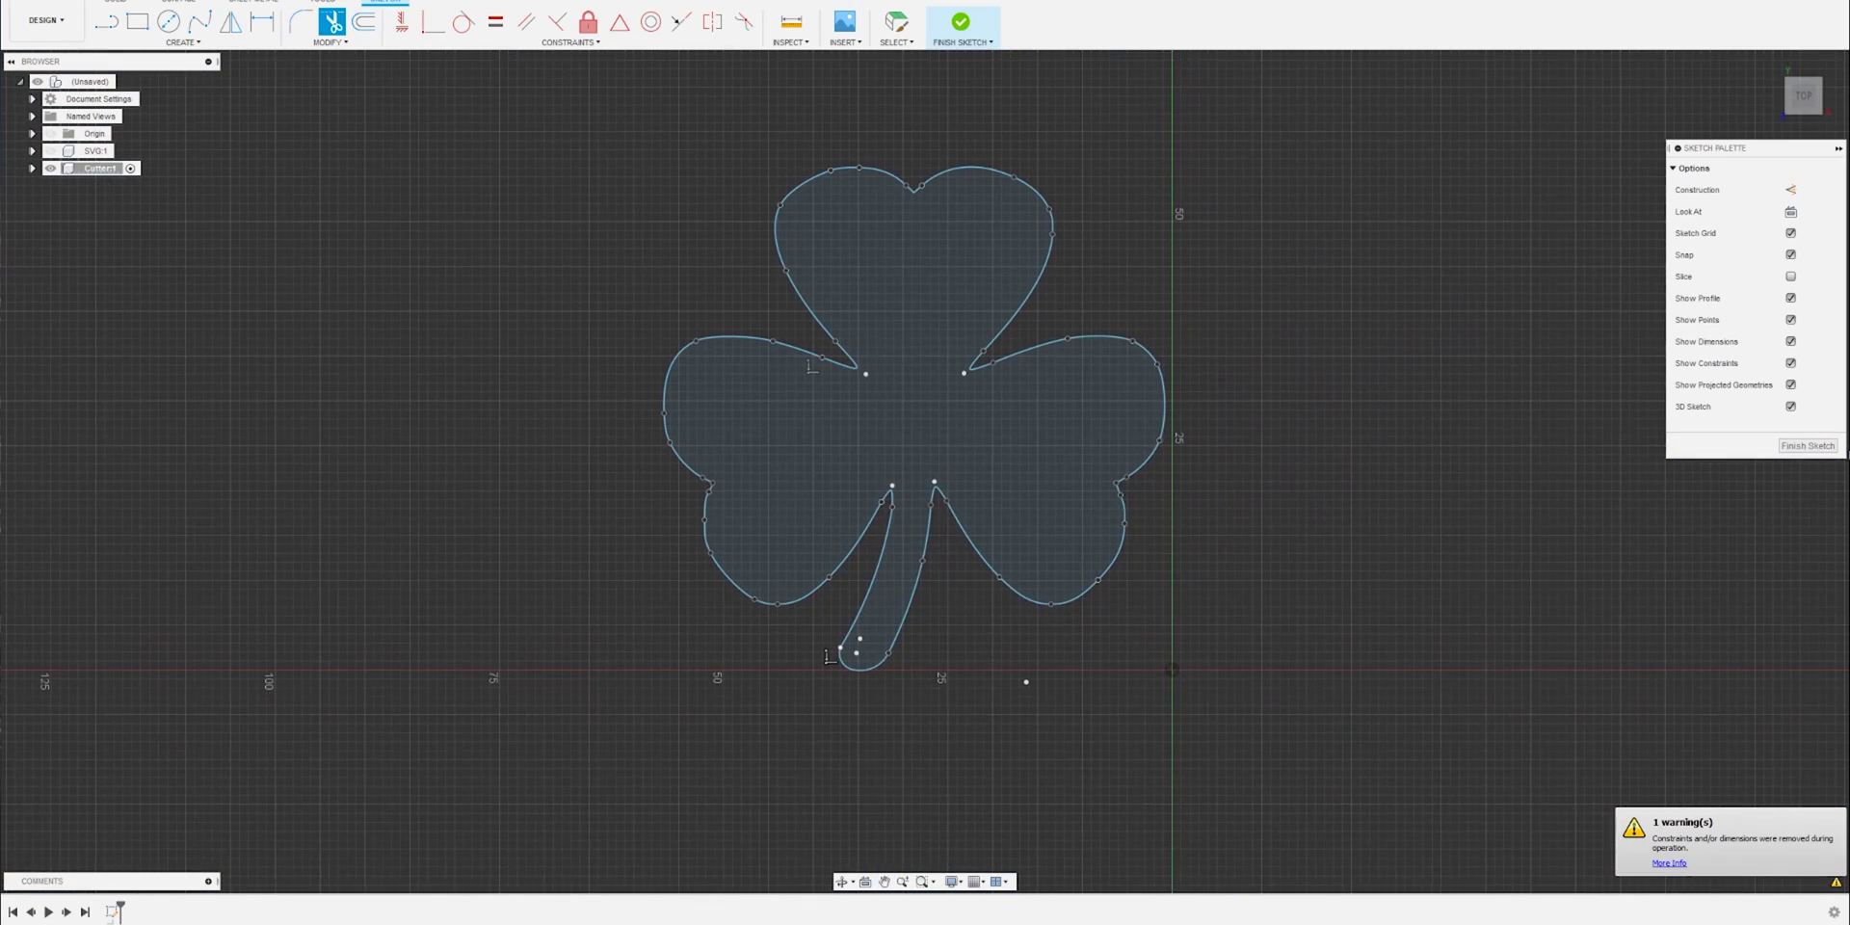
# Step: Finish the shamrock sketch
pyautogui.click(1807, 446)
pyautogui.scroll(-3, 1156, 688)
pyautogui.scroll(5, 1159, 690)
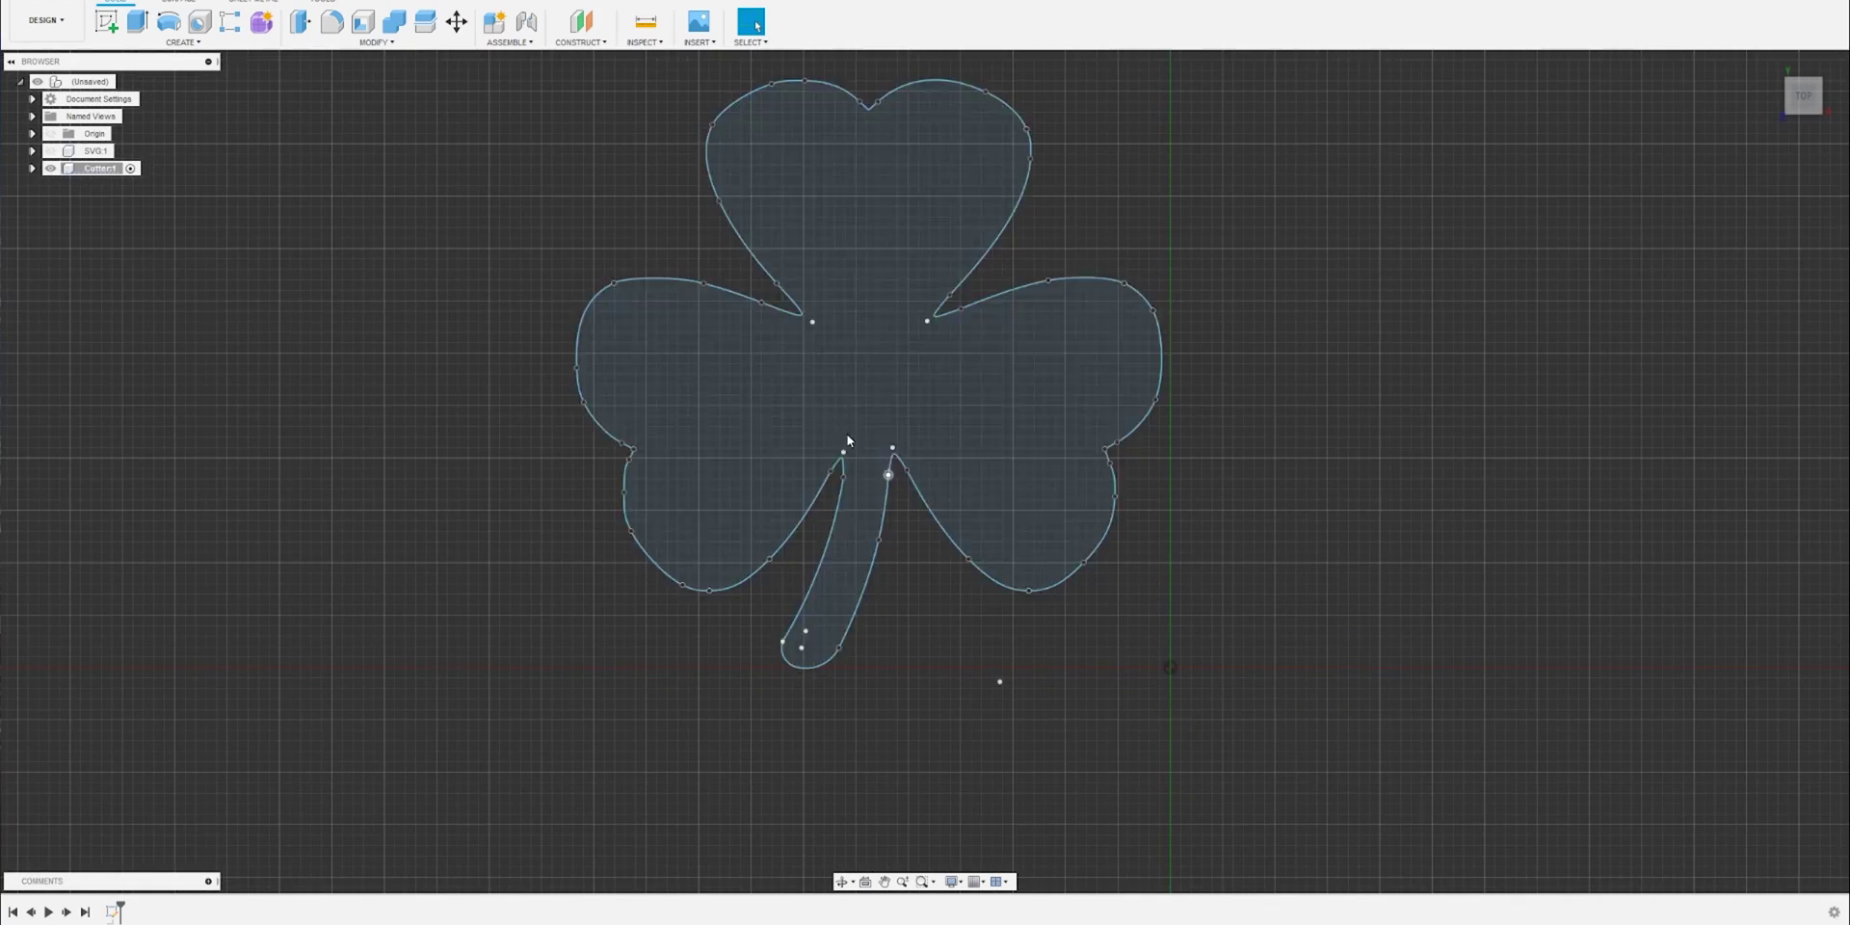
pyautogui.scroll(-2, 610, 287)
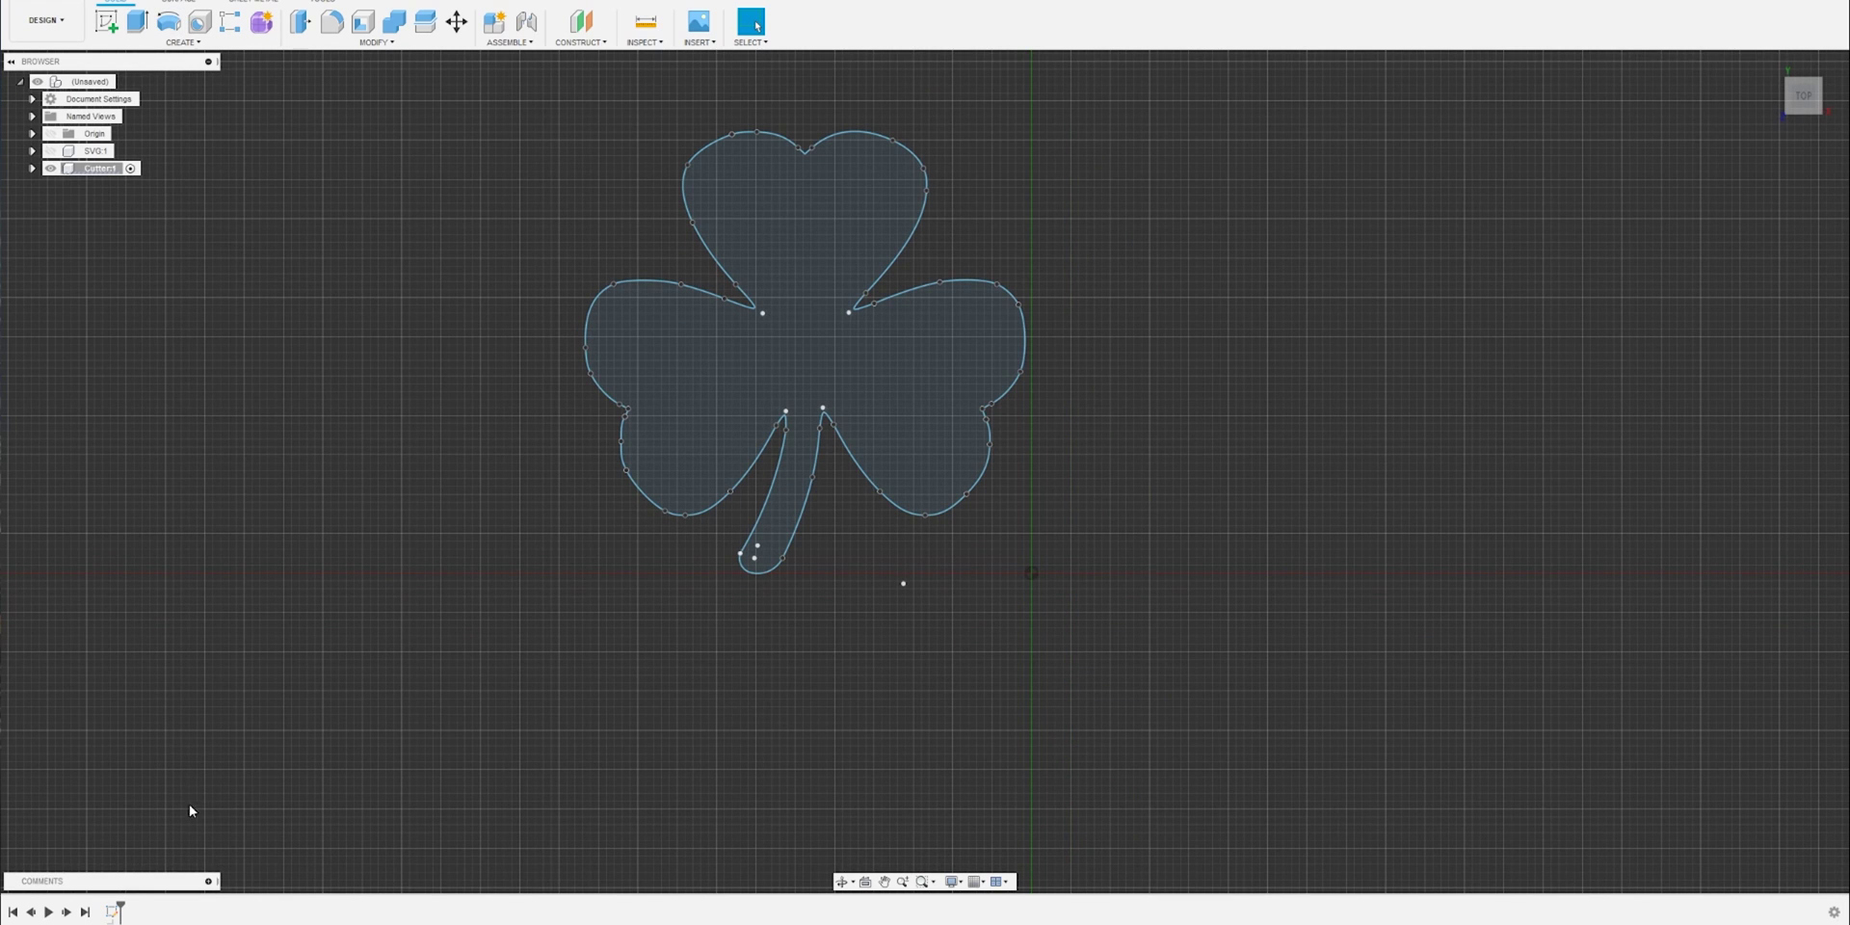
# Step: Select the shamrock's curves, add a new component, and start a sketch on the origin plane
pyautogui.doubleClick(114, 910)
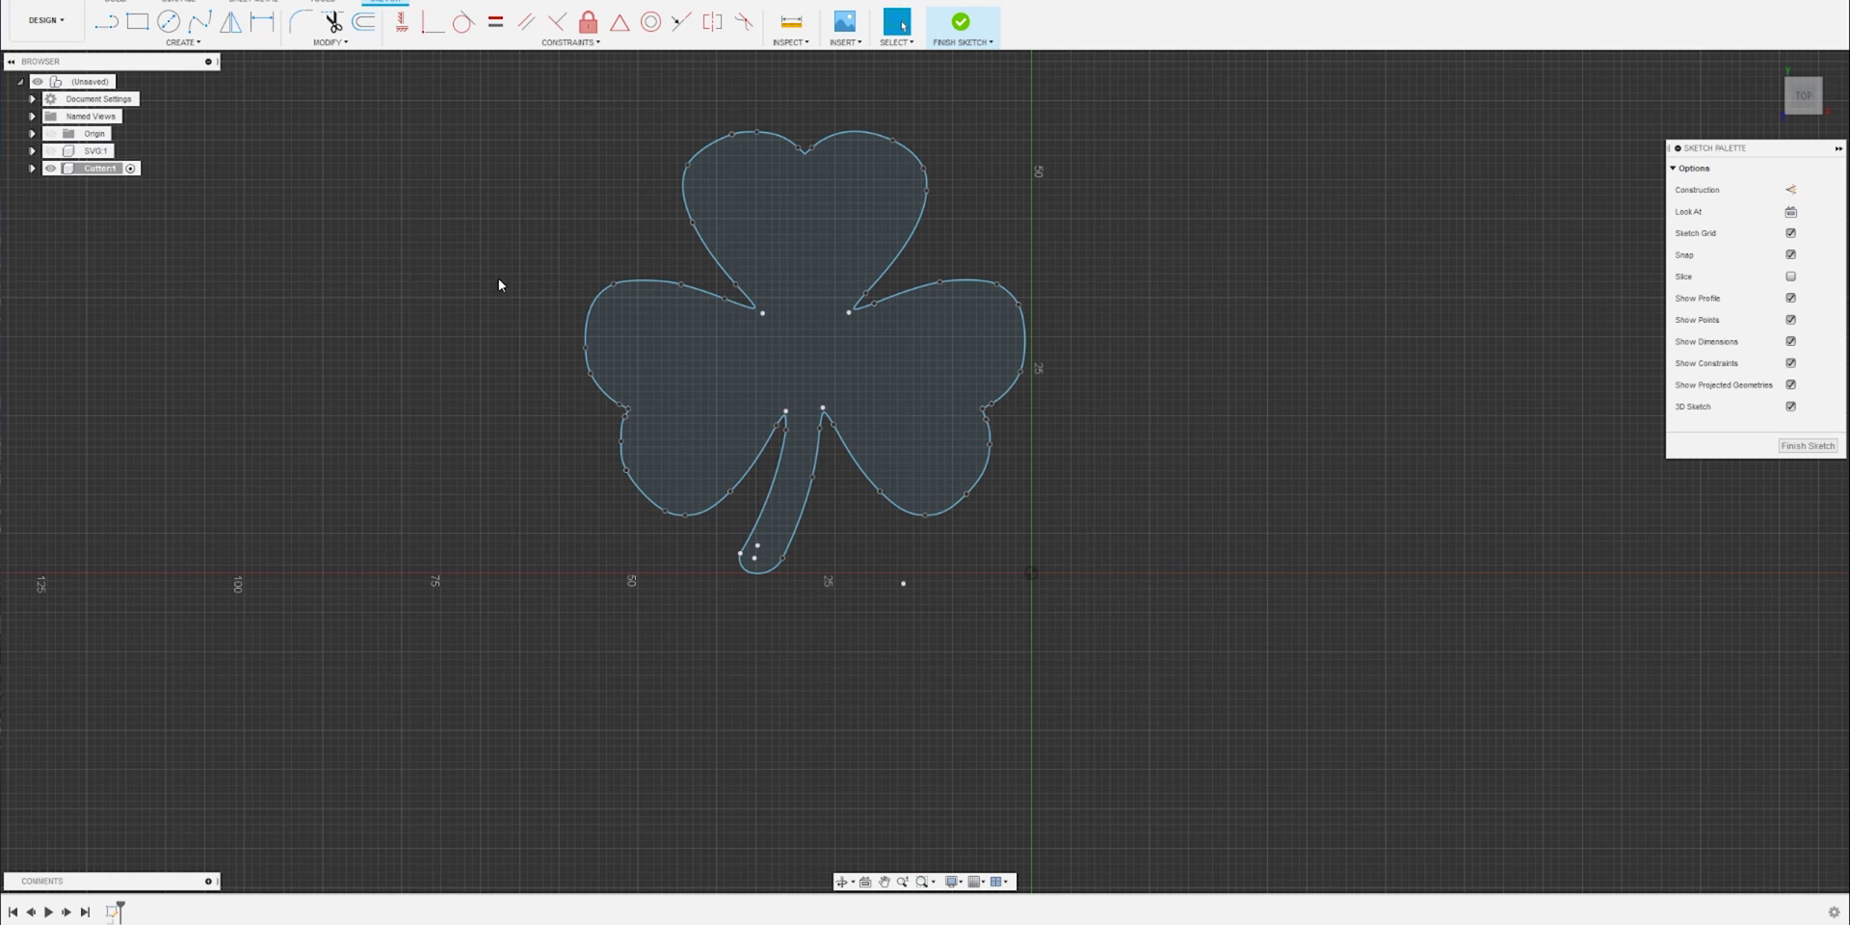
pyautogui.moveTo(507, 94)
pyautogui.mouseDown()
pyautogui.moveTo(1097, 540)
pyautogui.moveTo(1185, 663)
pyautogui.mouseUp()
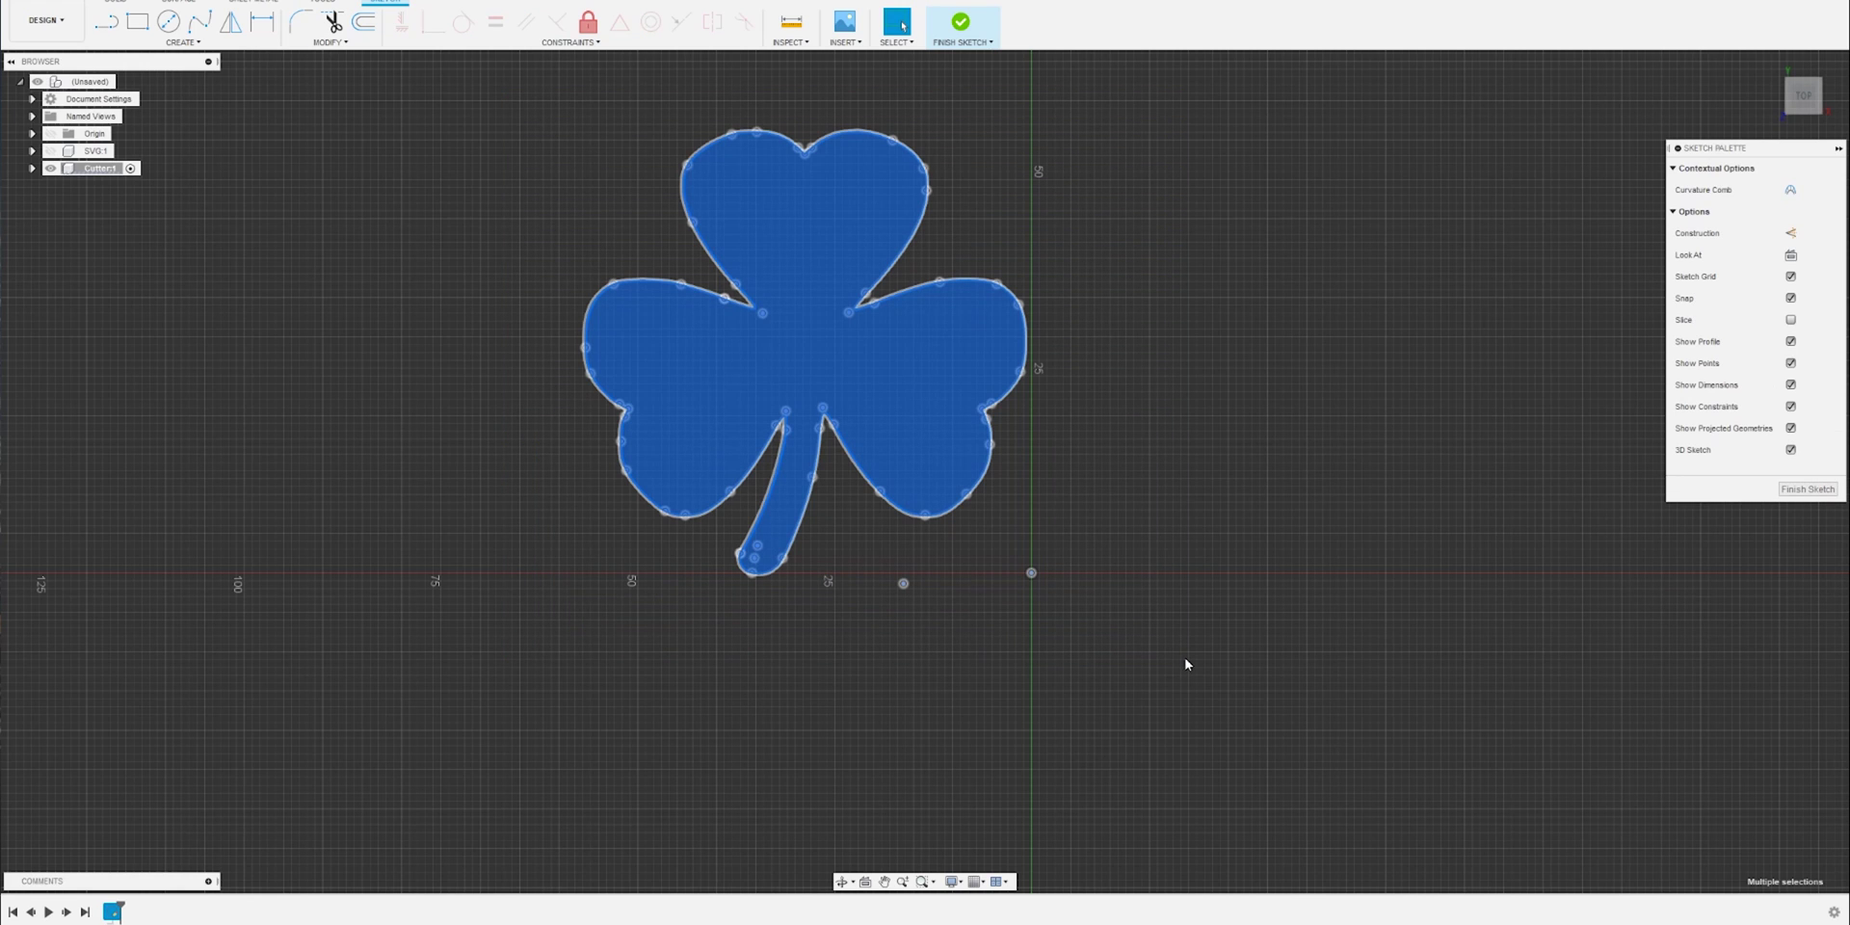
pyautogui.rightClick(92, 102)
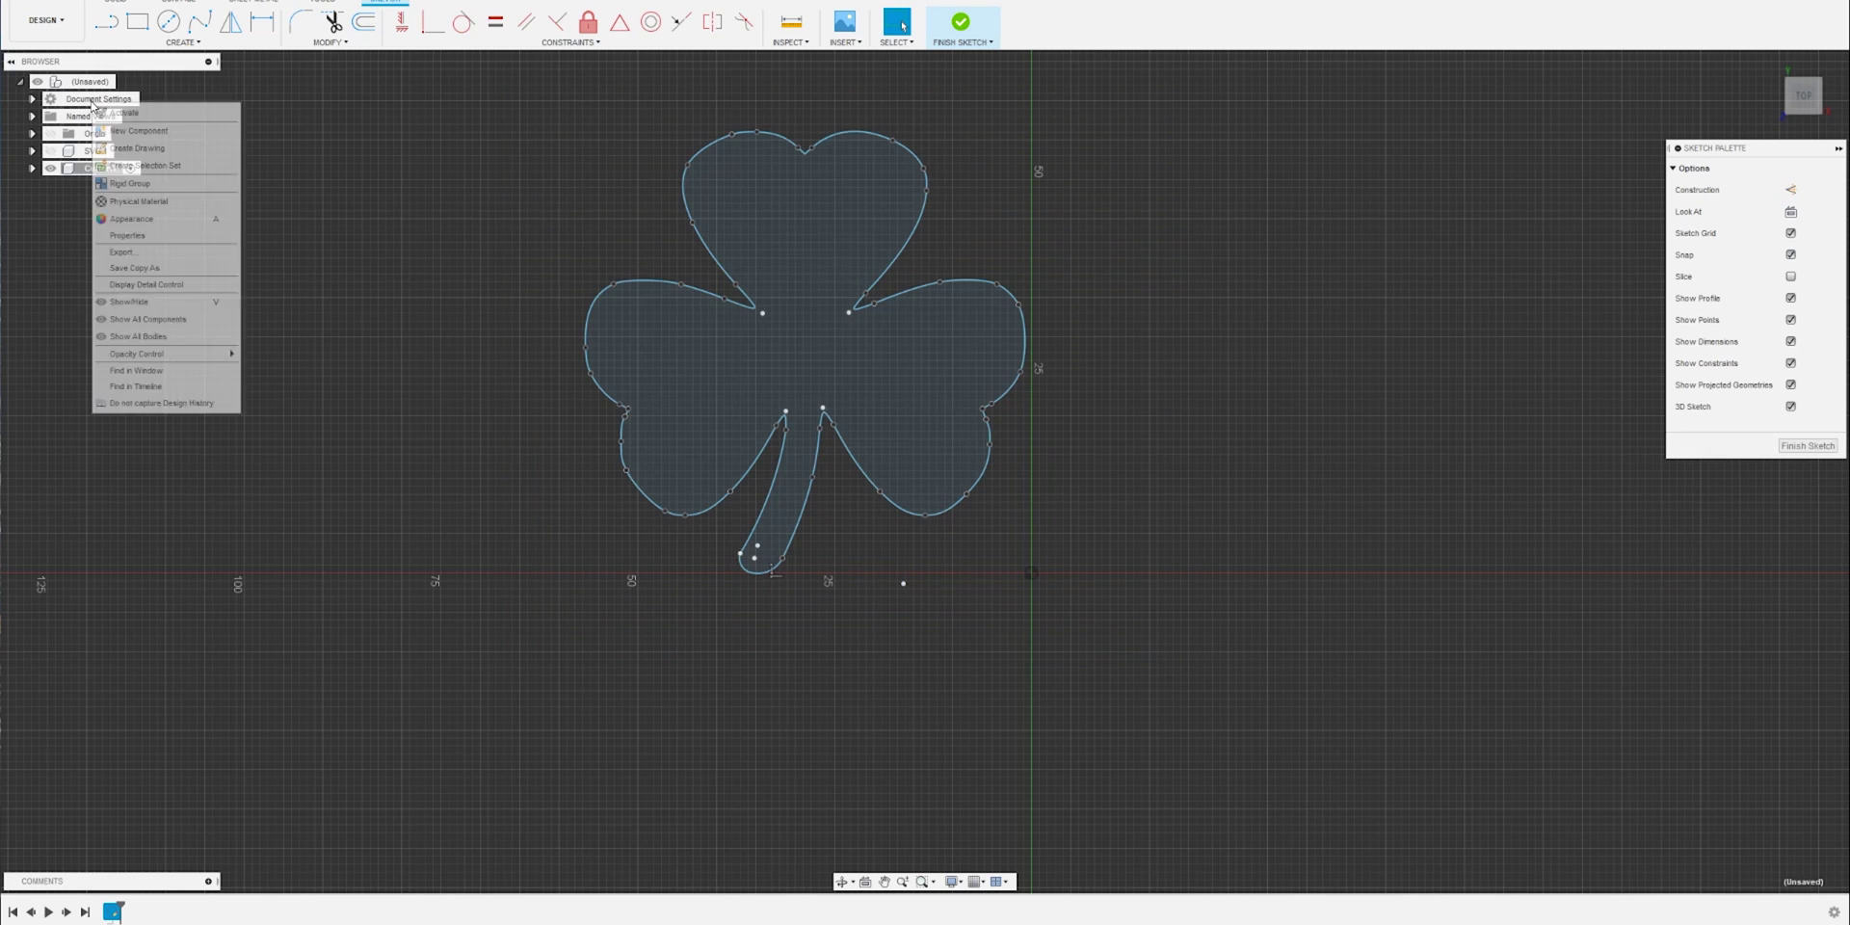
pyautogui.click(138, 131)
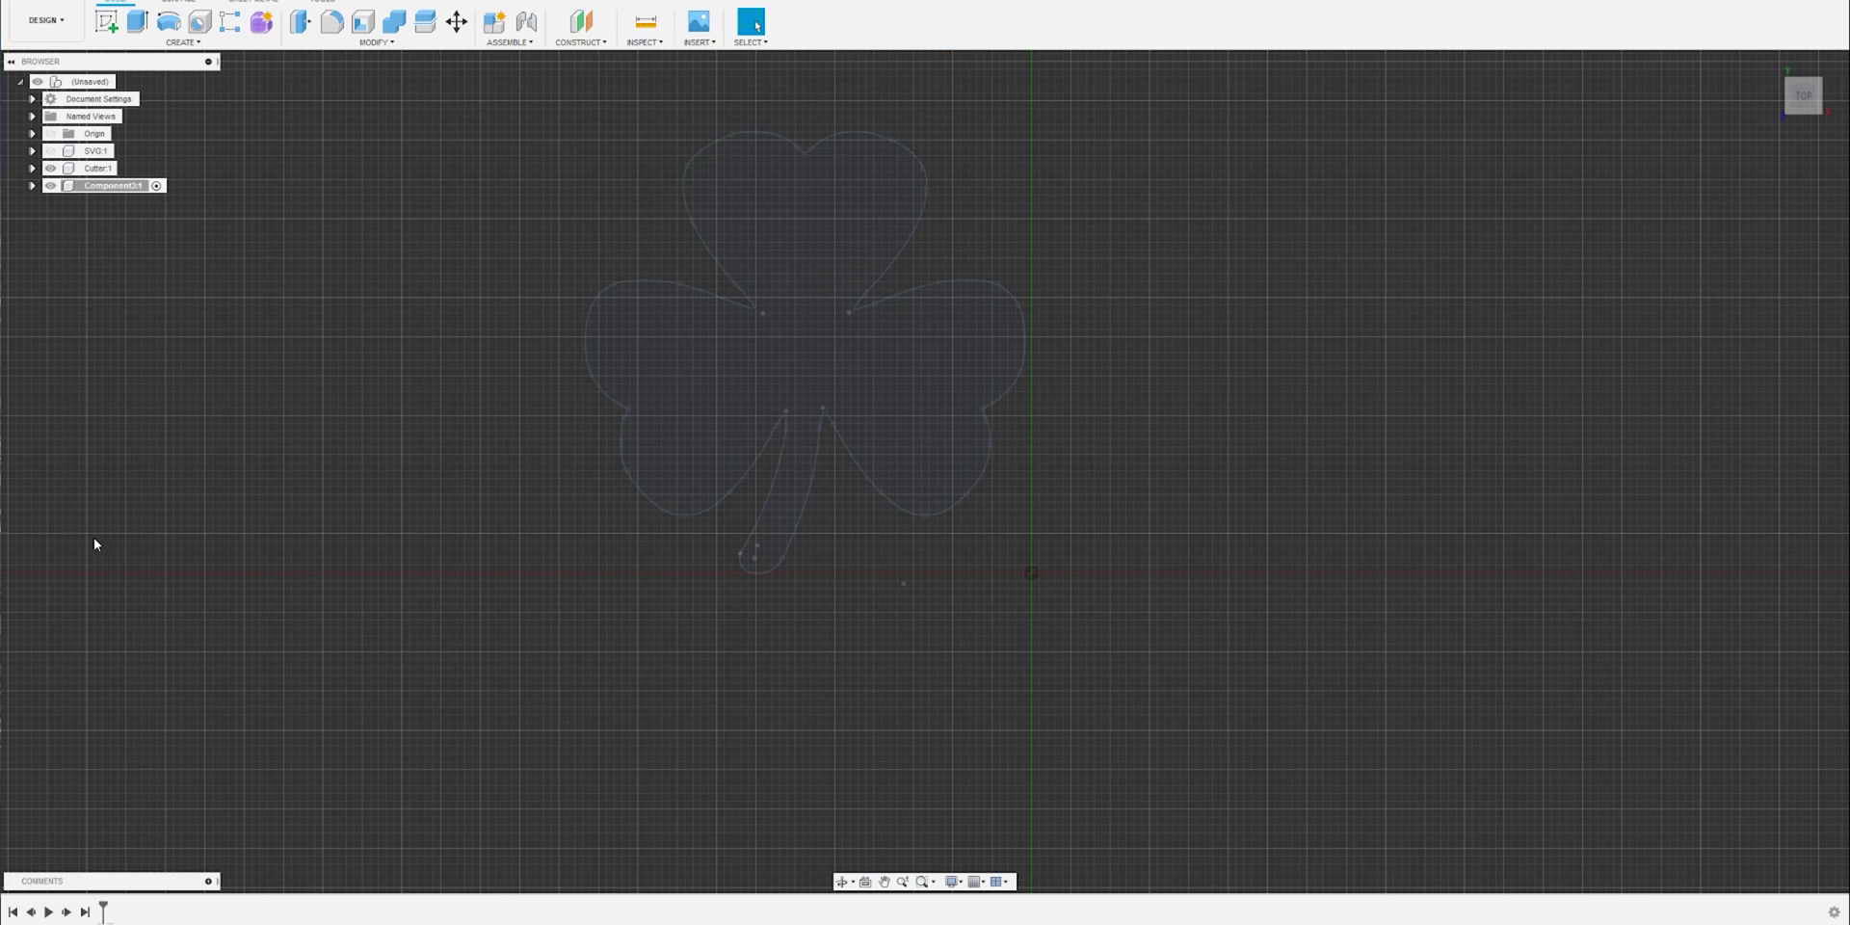
pyautogui.click(105, 21)
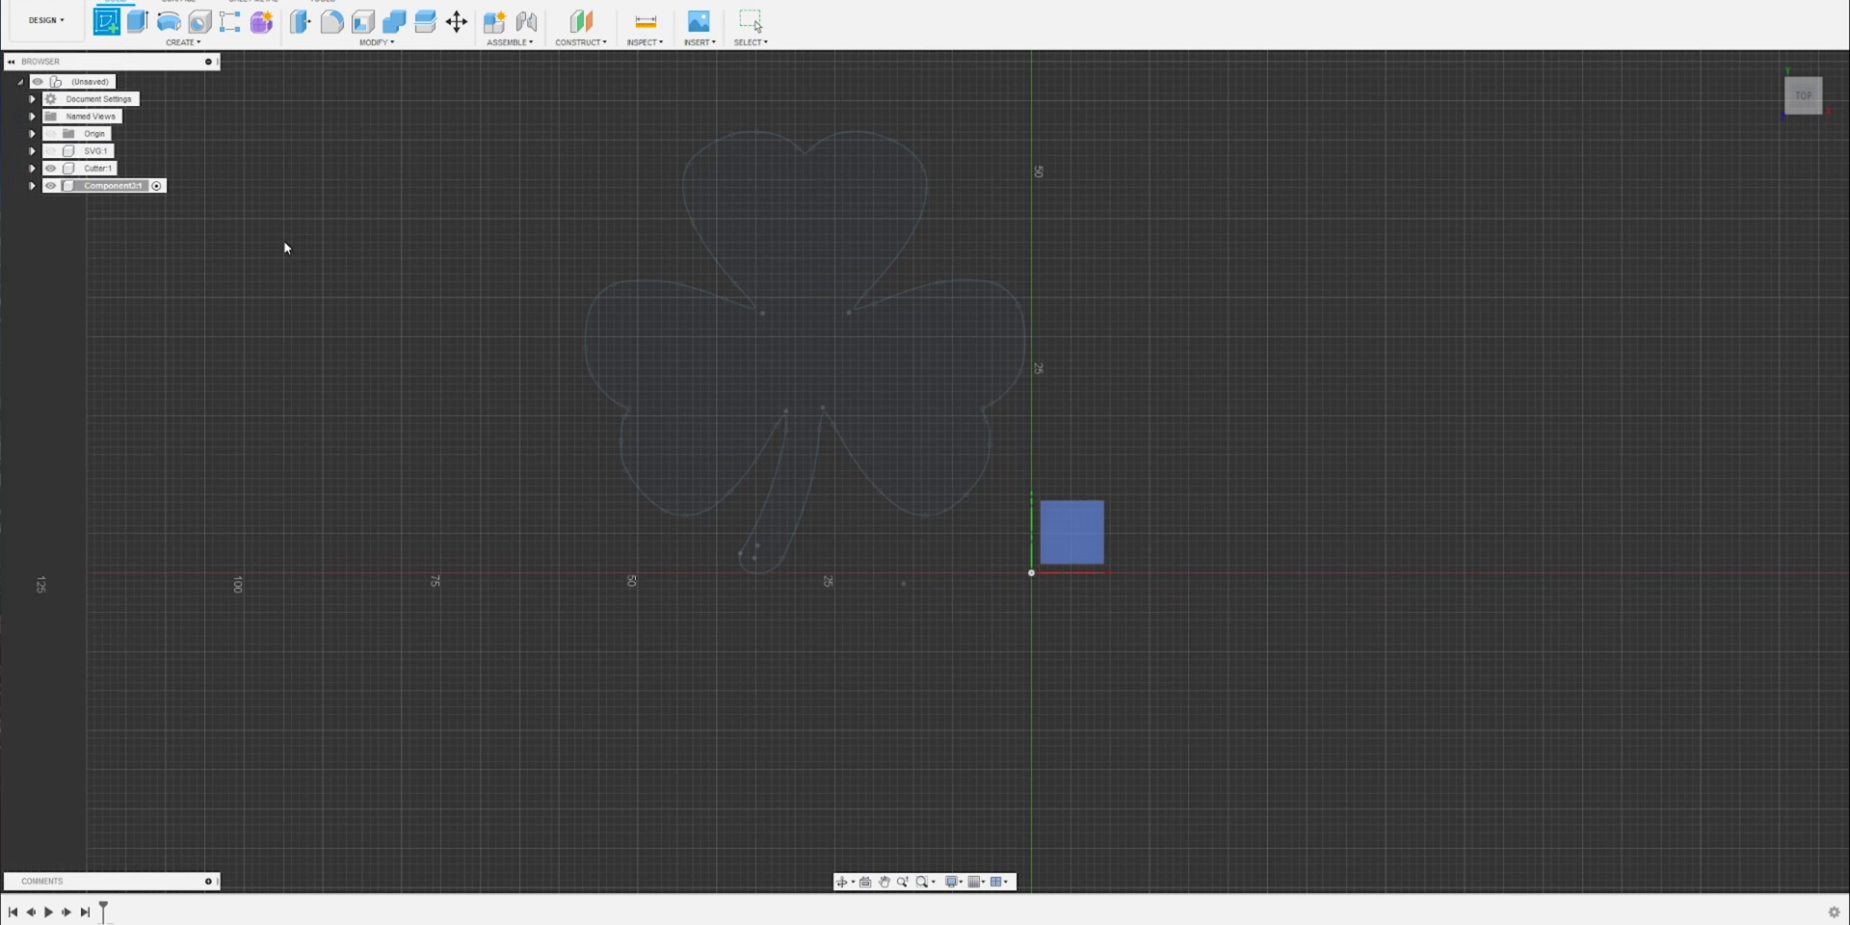
pyautogui.click(1084, 532)
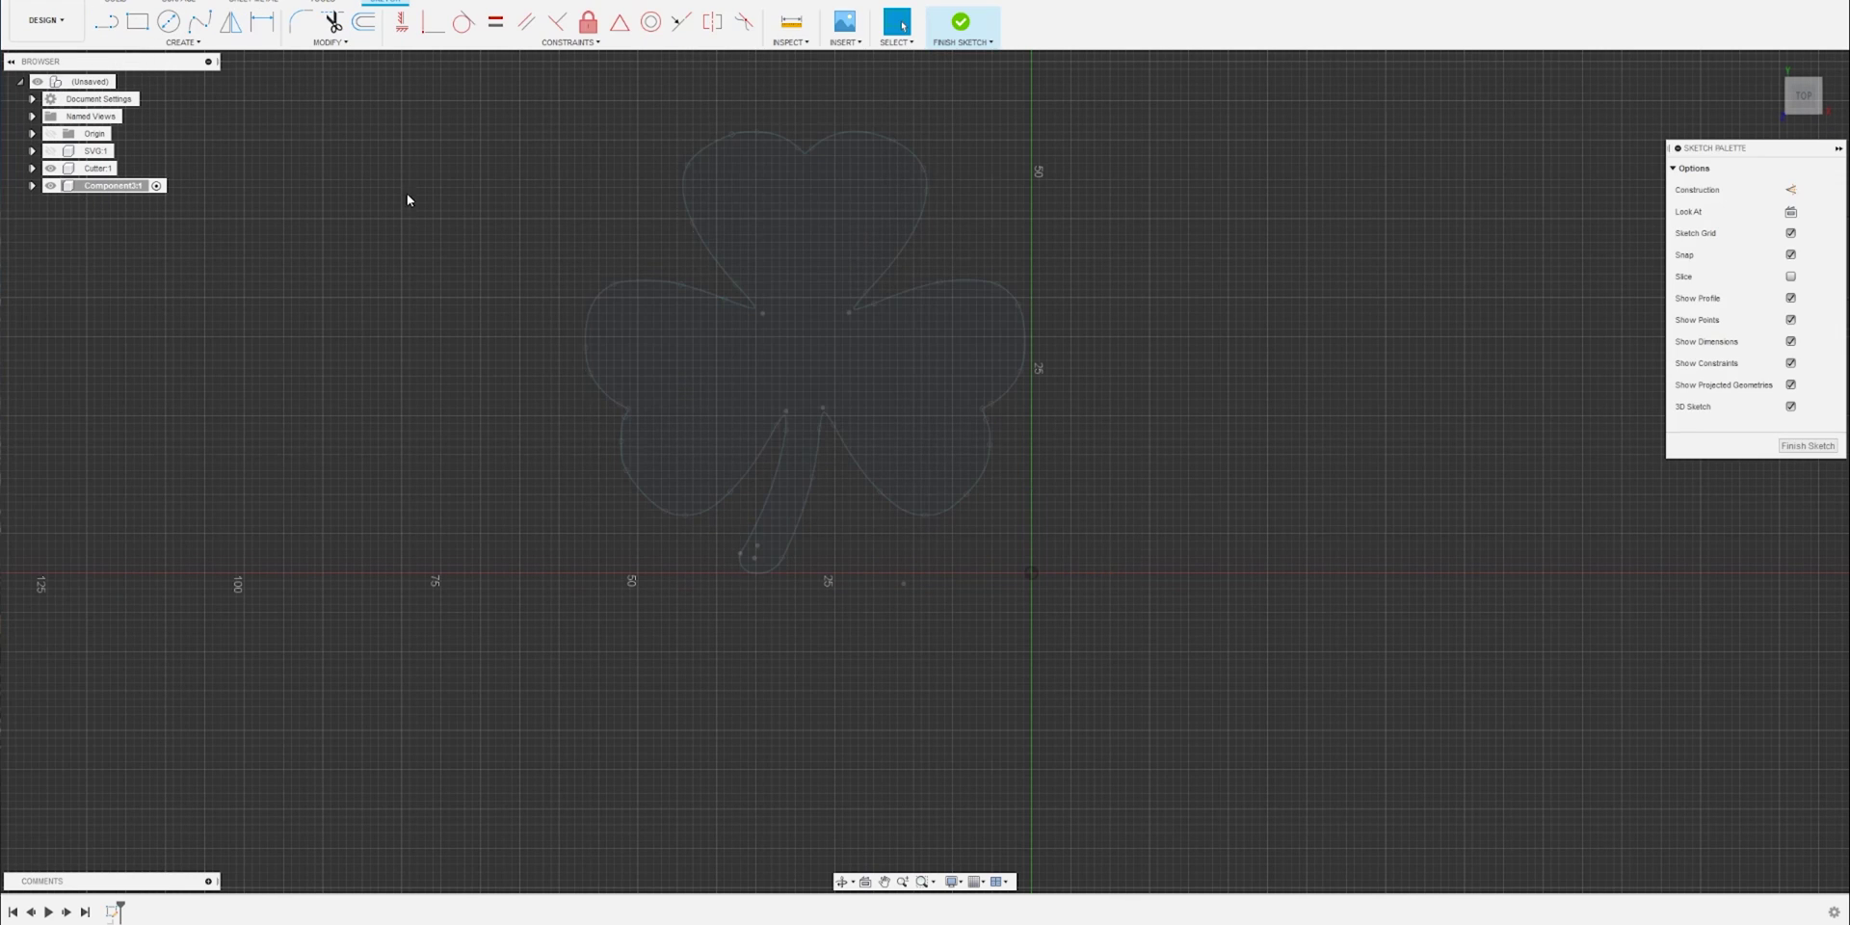
# Step: Paste the shamrock outline into the new sketch with Cutter:1 hidden, then finish it
pyautogui.click(50, 168)
pyautogui.hotkey('ctrl', 'v')
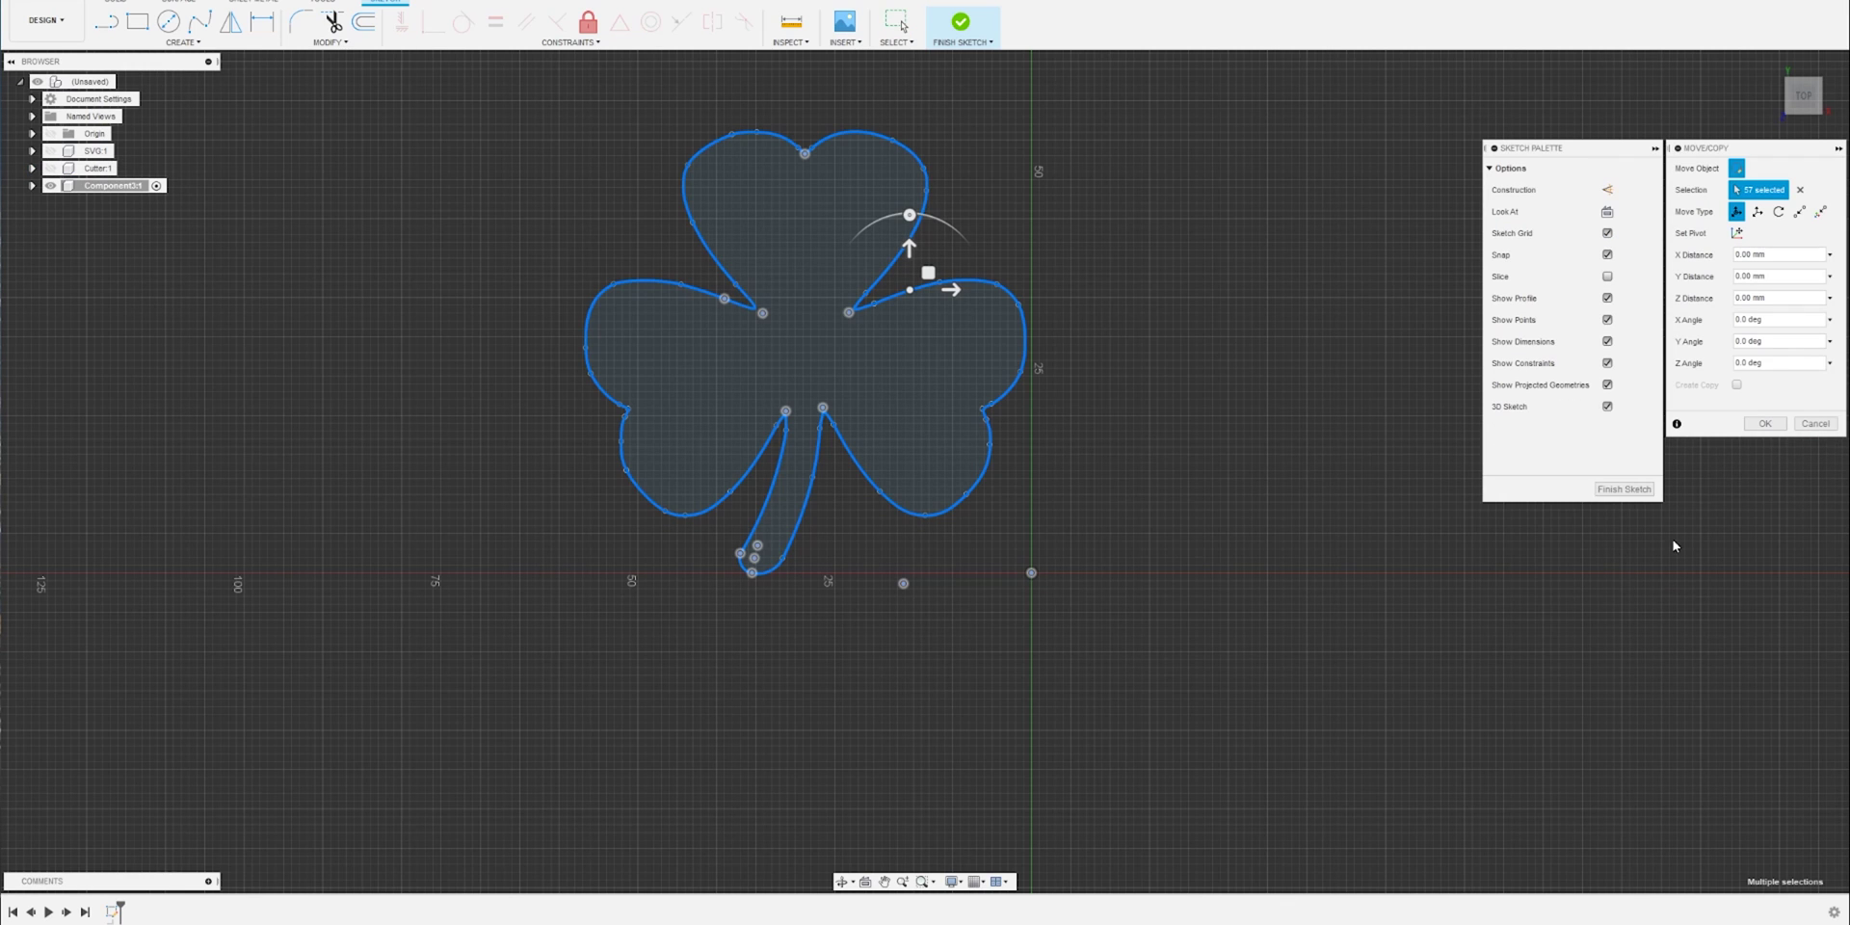
pyautogui.click(1625, 489)
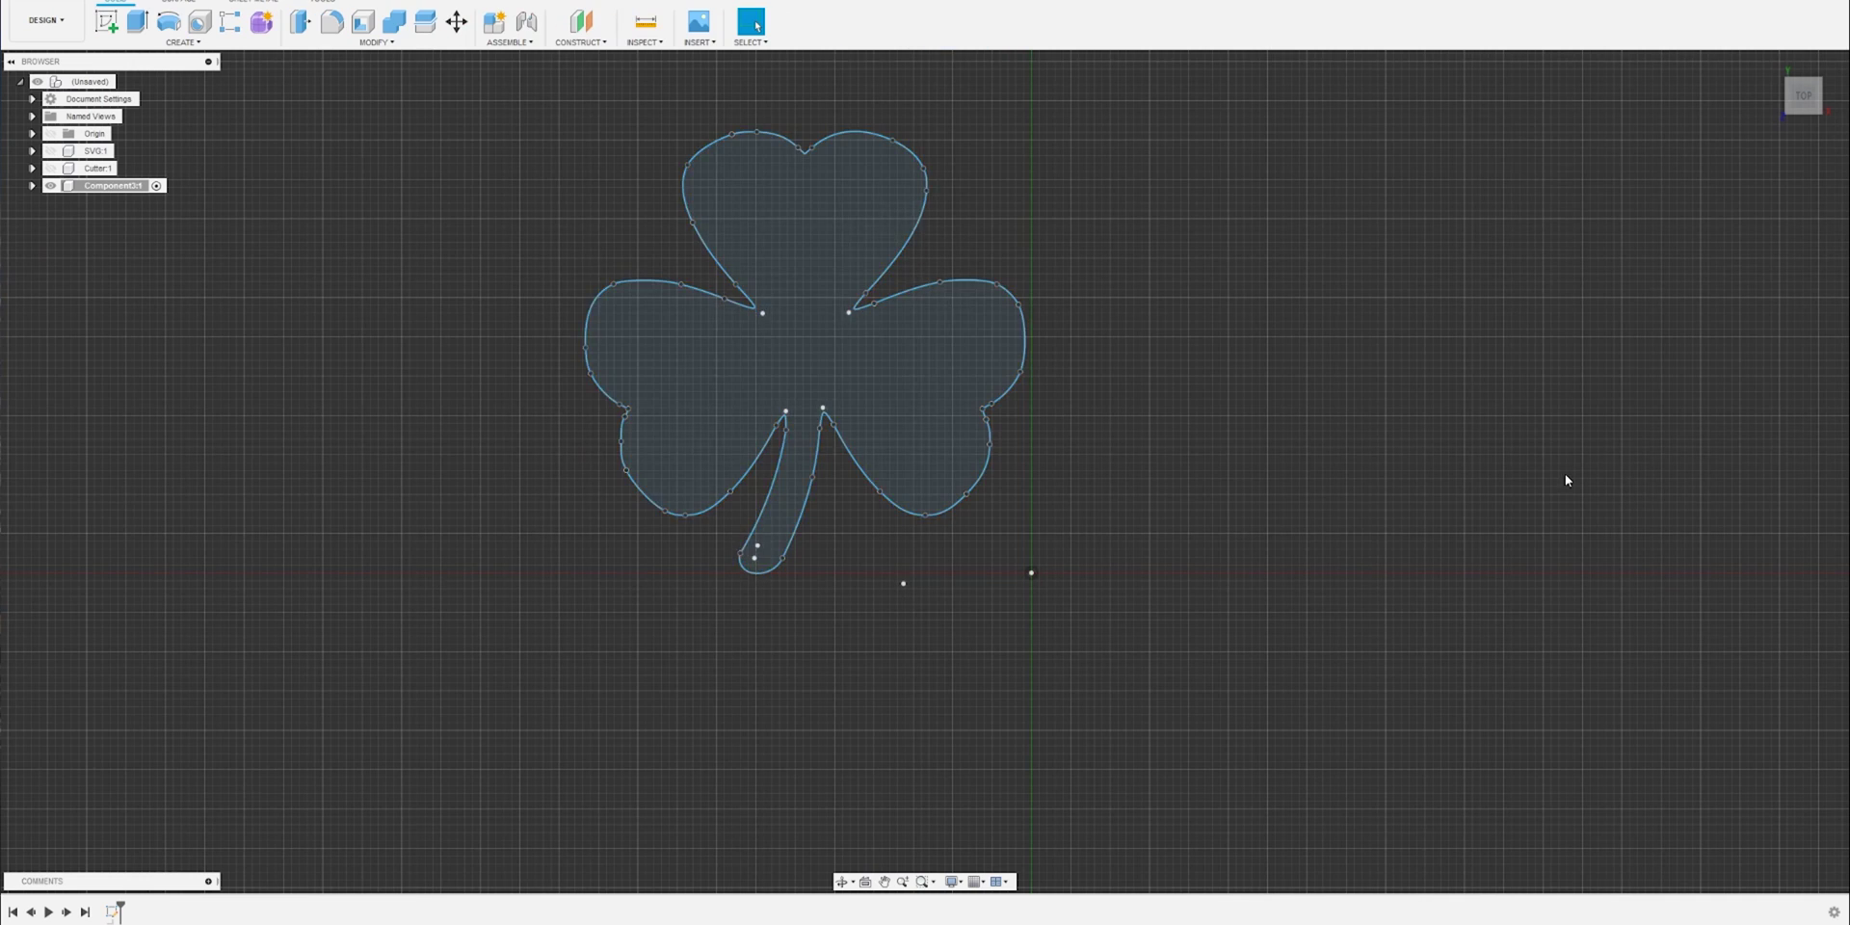
# Step: Rename Component3:1 to Stamp
pyautogui.click(113, 186)
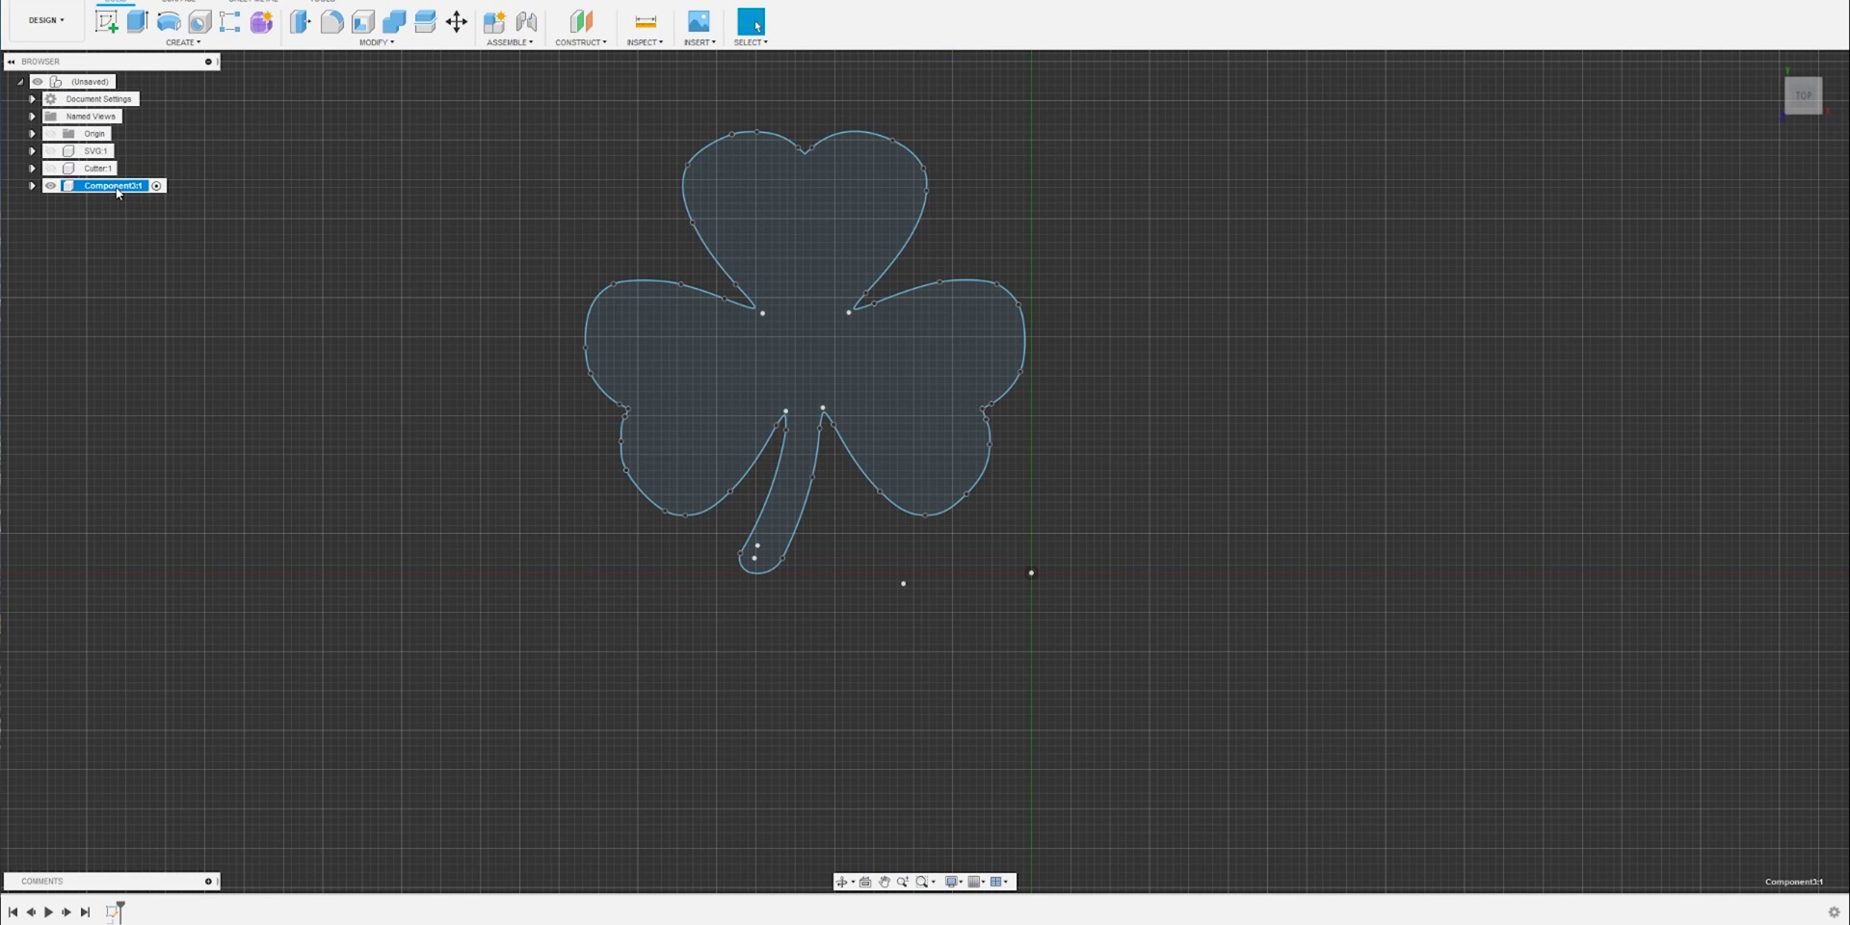
pyautogui.doubleClick(115, 187)
pyautogui.write('Stamp')
pyautogui.press('Return')
# Step: Activate Stamp:1 and expand Cutter:1 to its Sketches folder
pyautogui.click(131, 186)
pyautogui.click(32, 170)
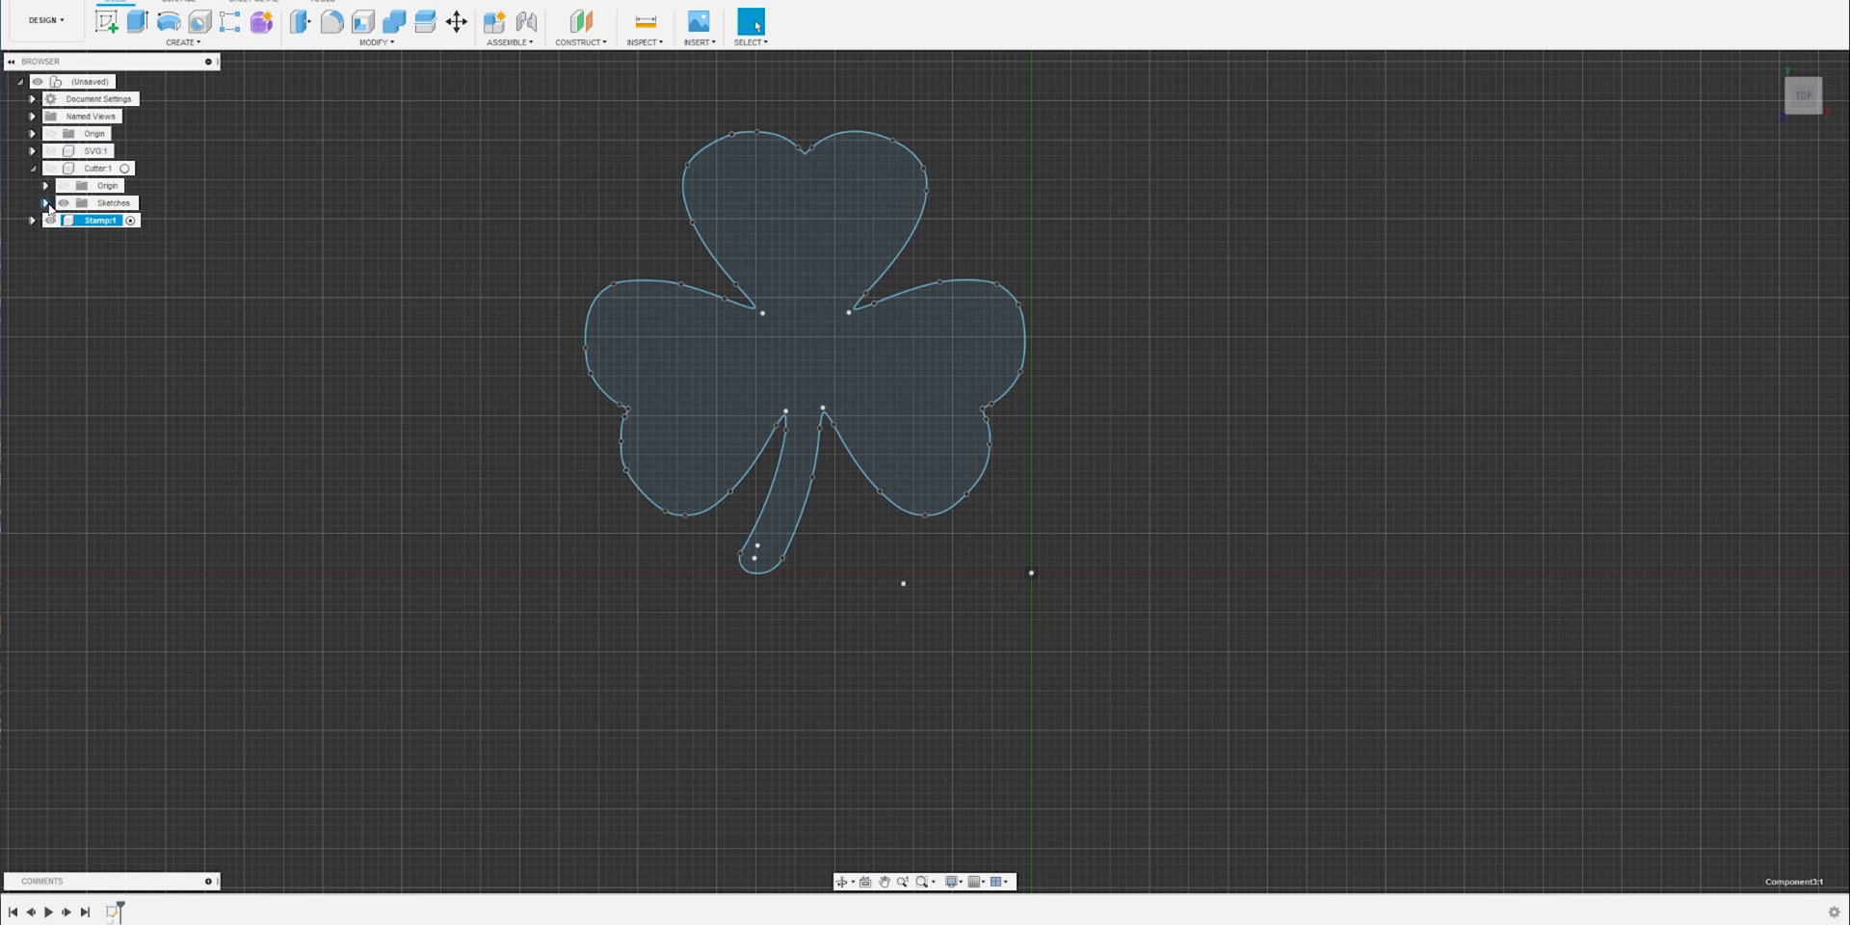
pyautogui.click(93, 203)
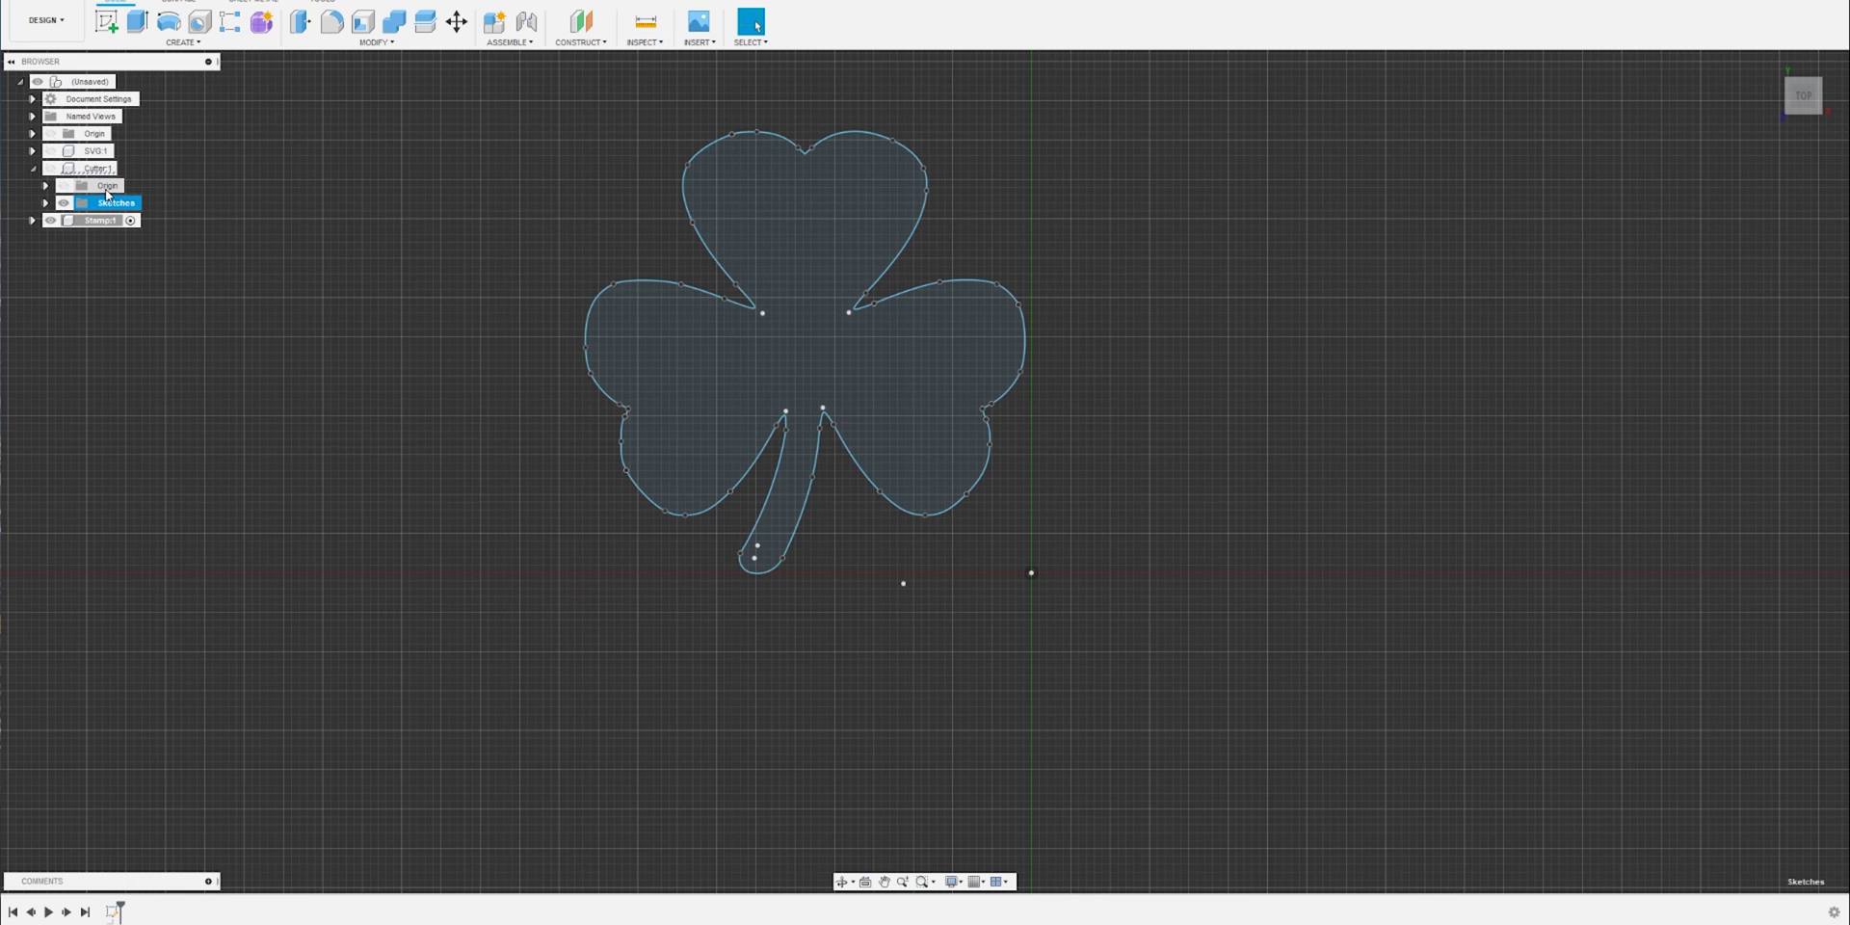
# Step: Add another component, activate Cutter:1, and select its Sketch1 shamrock profile
pyautogui.rightClick(95, 85)
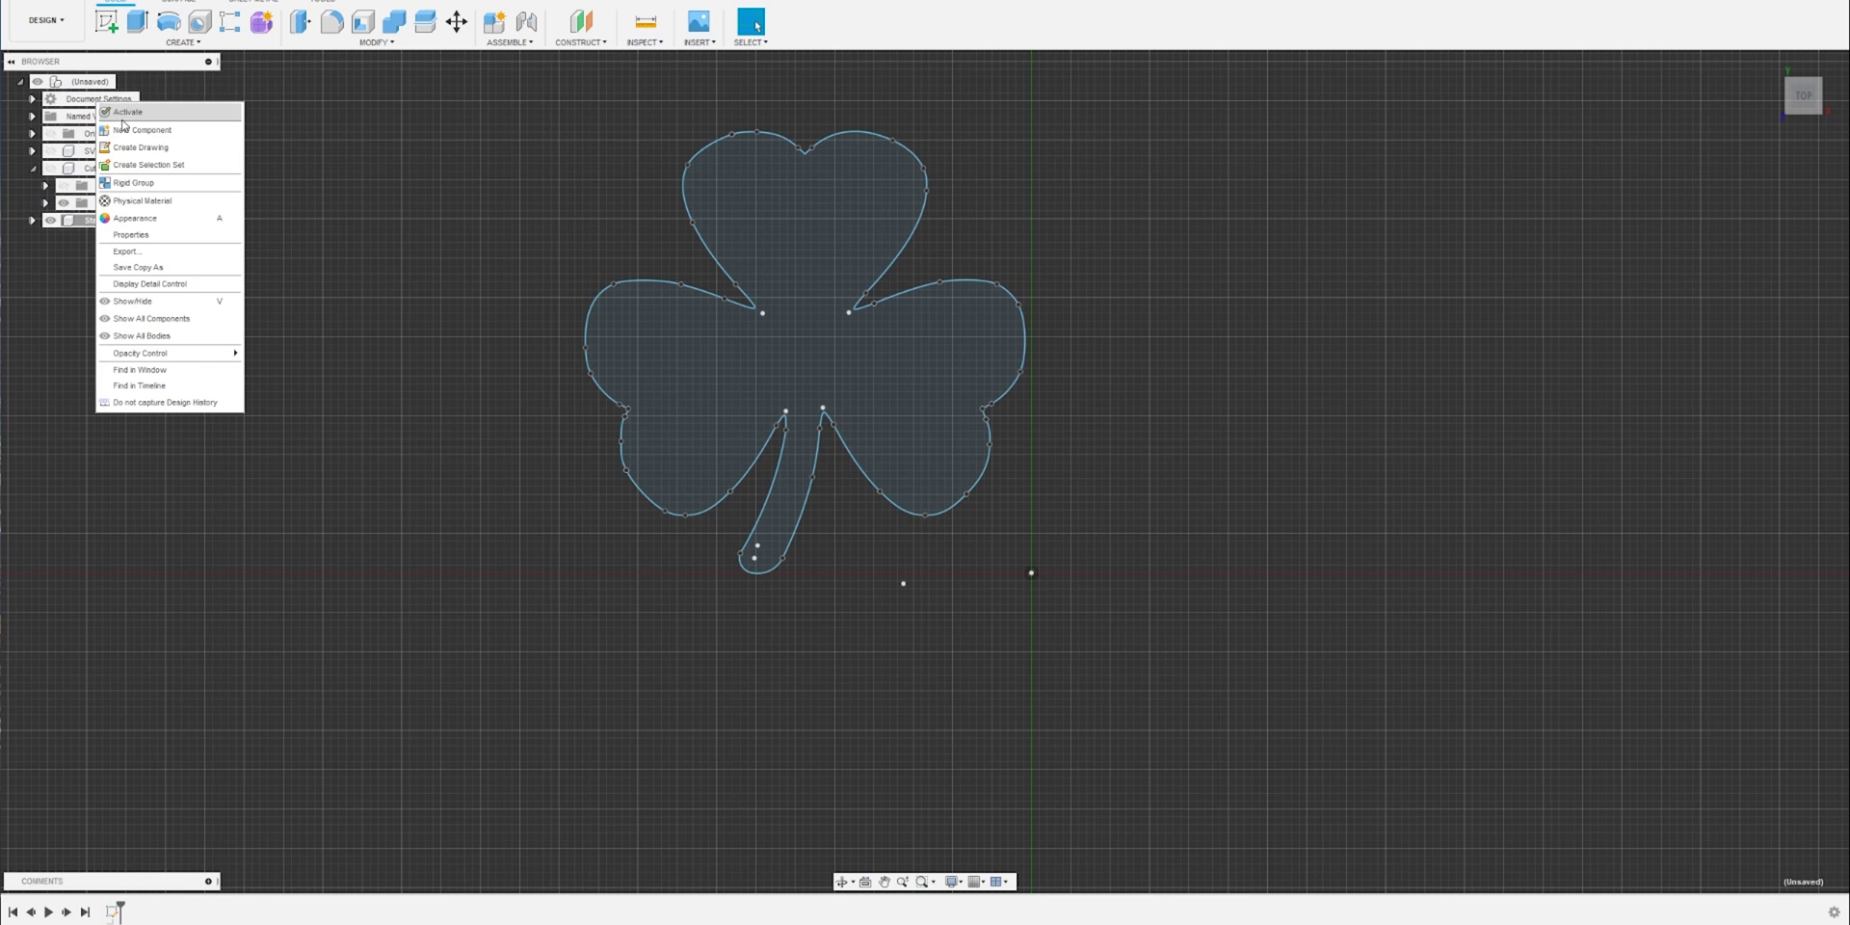
pyautogui.click(125, 131)
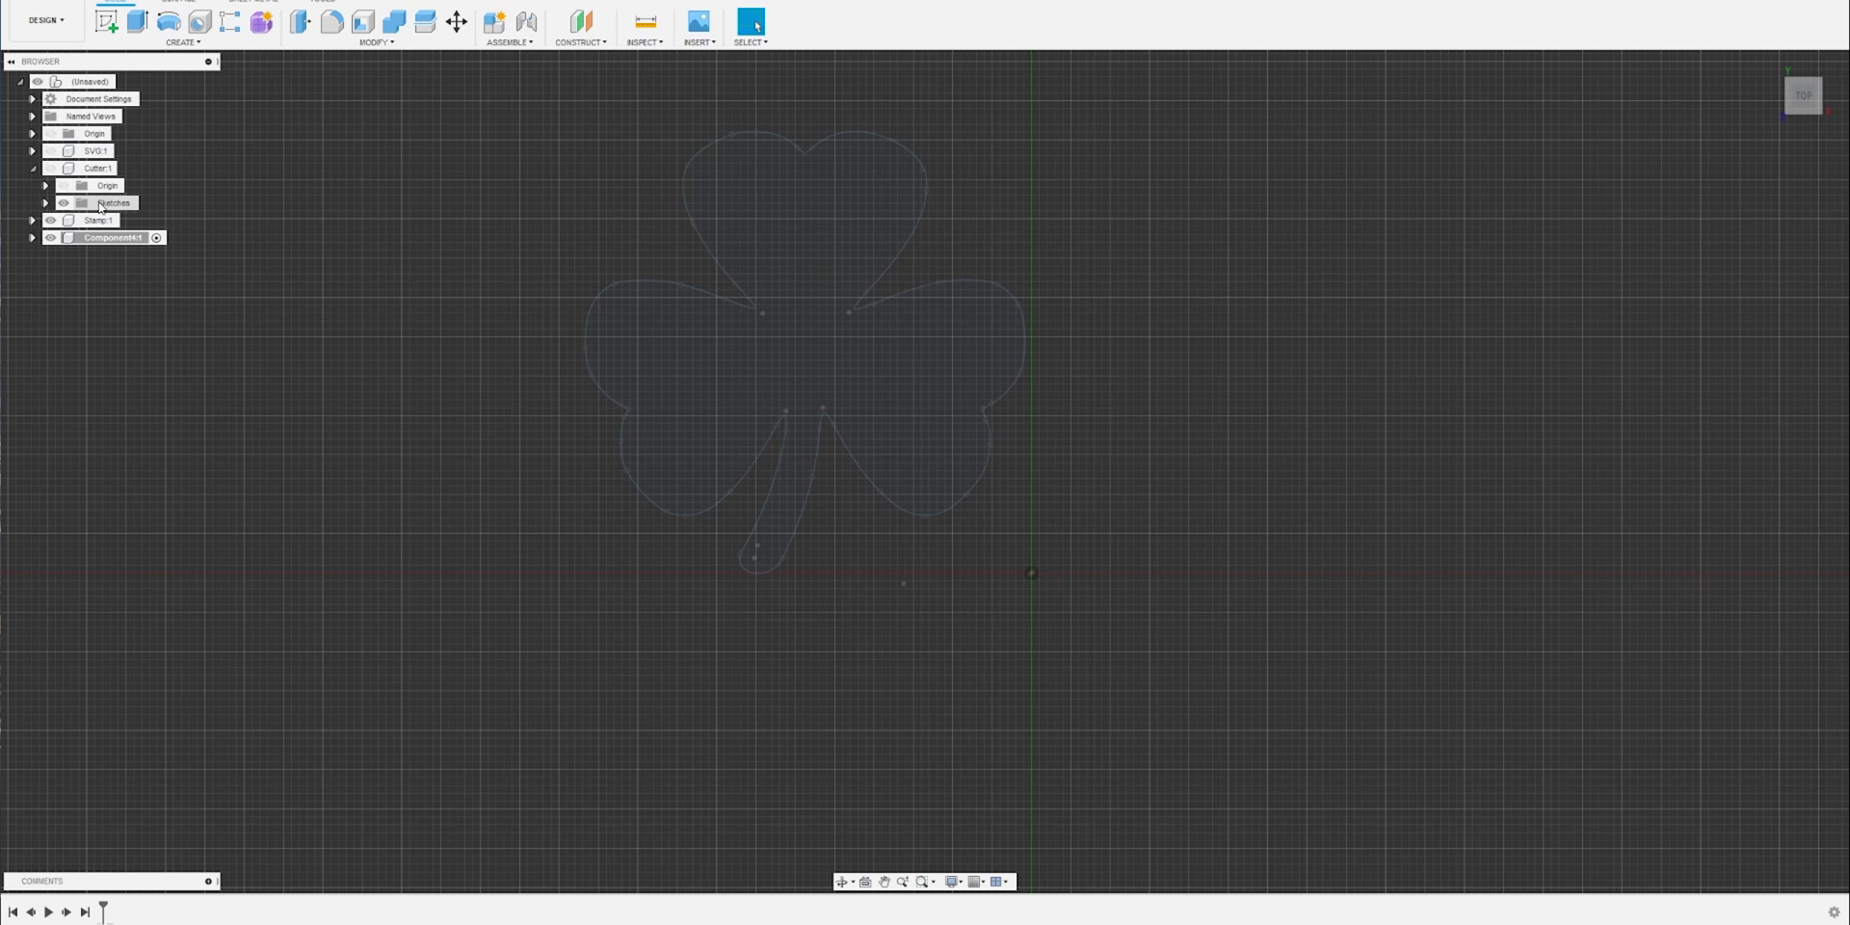
pyautogui.click(106, 203)
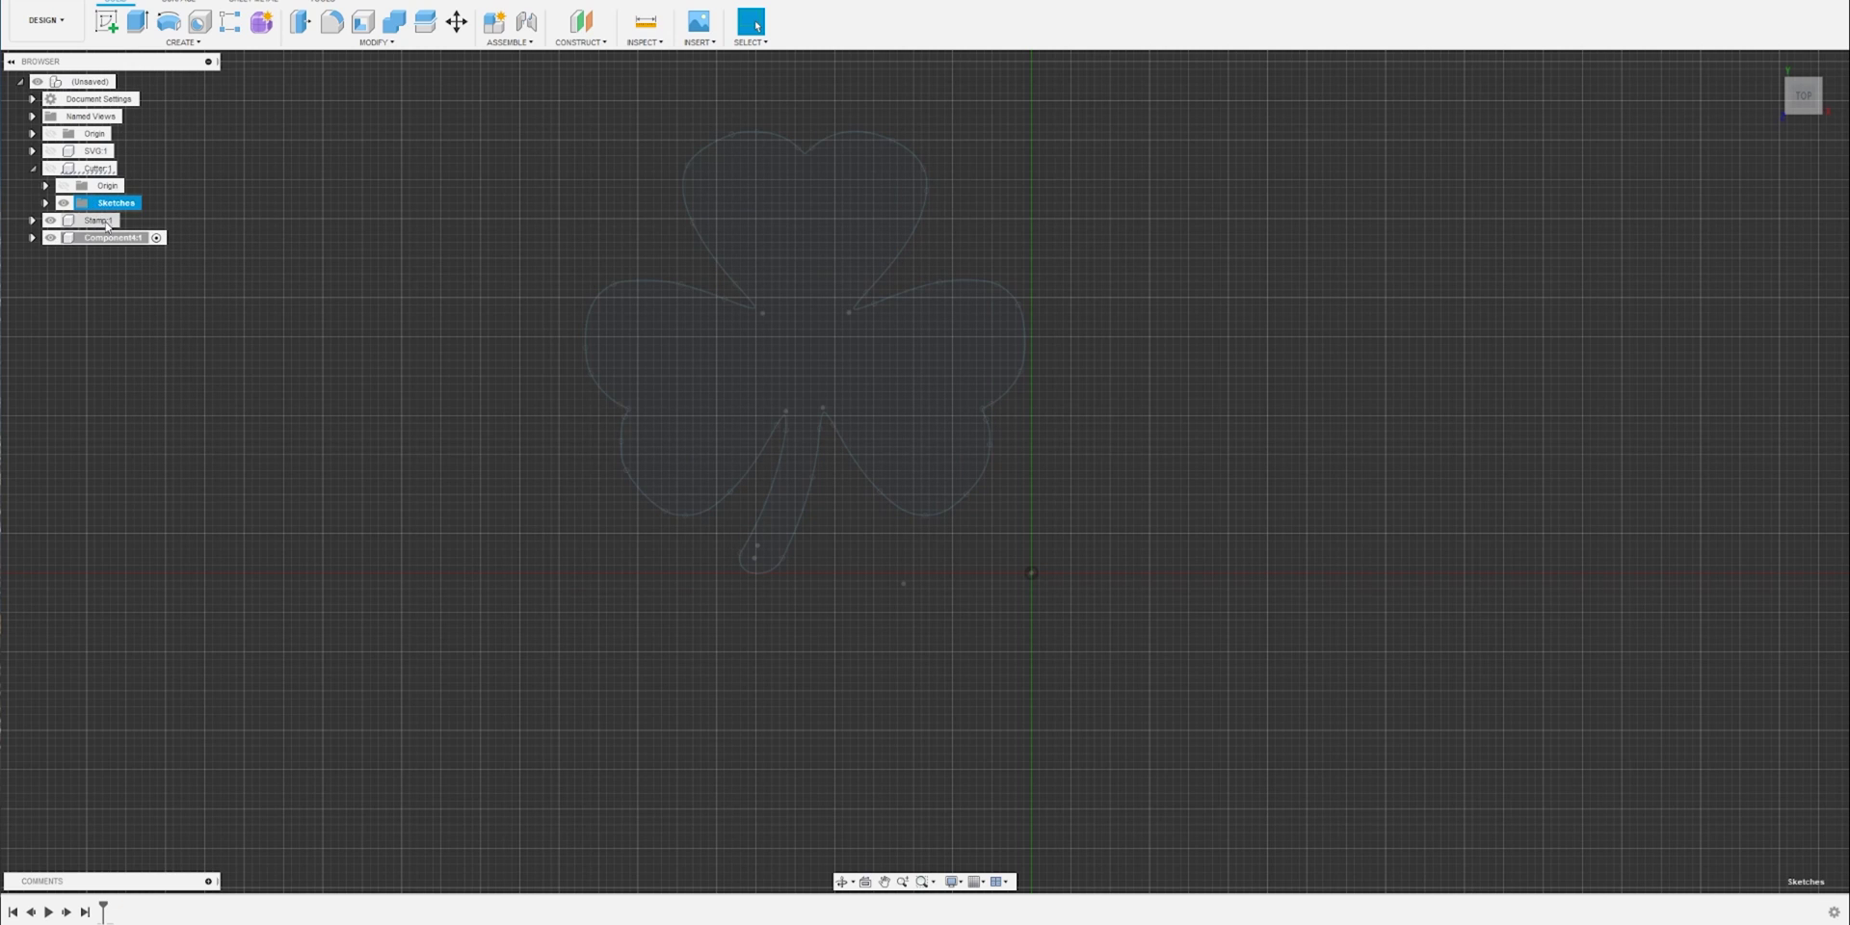
pyautogui.click(125, 169)
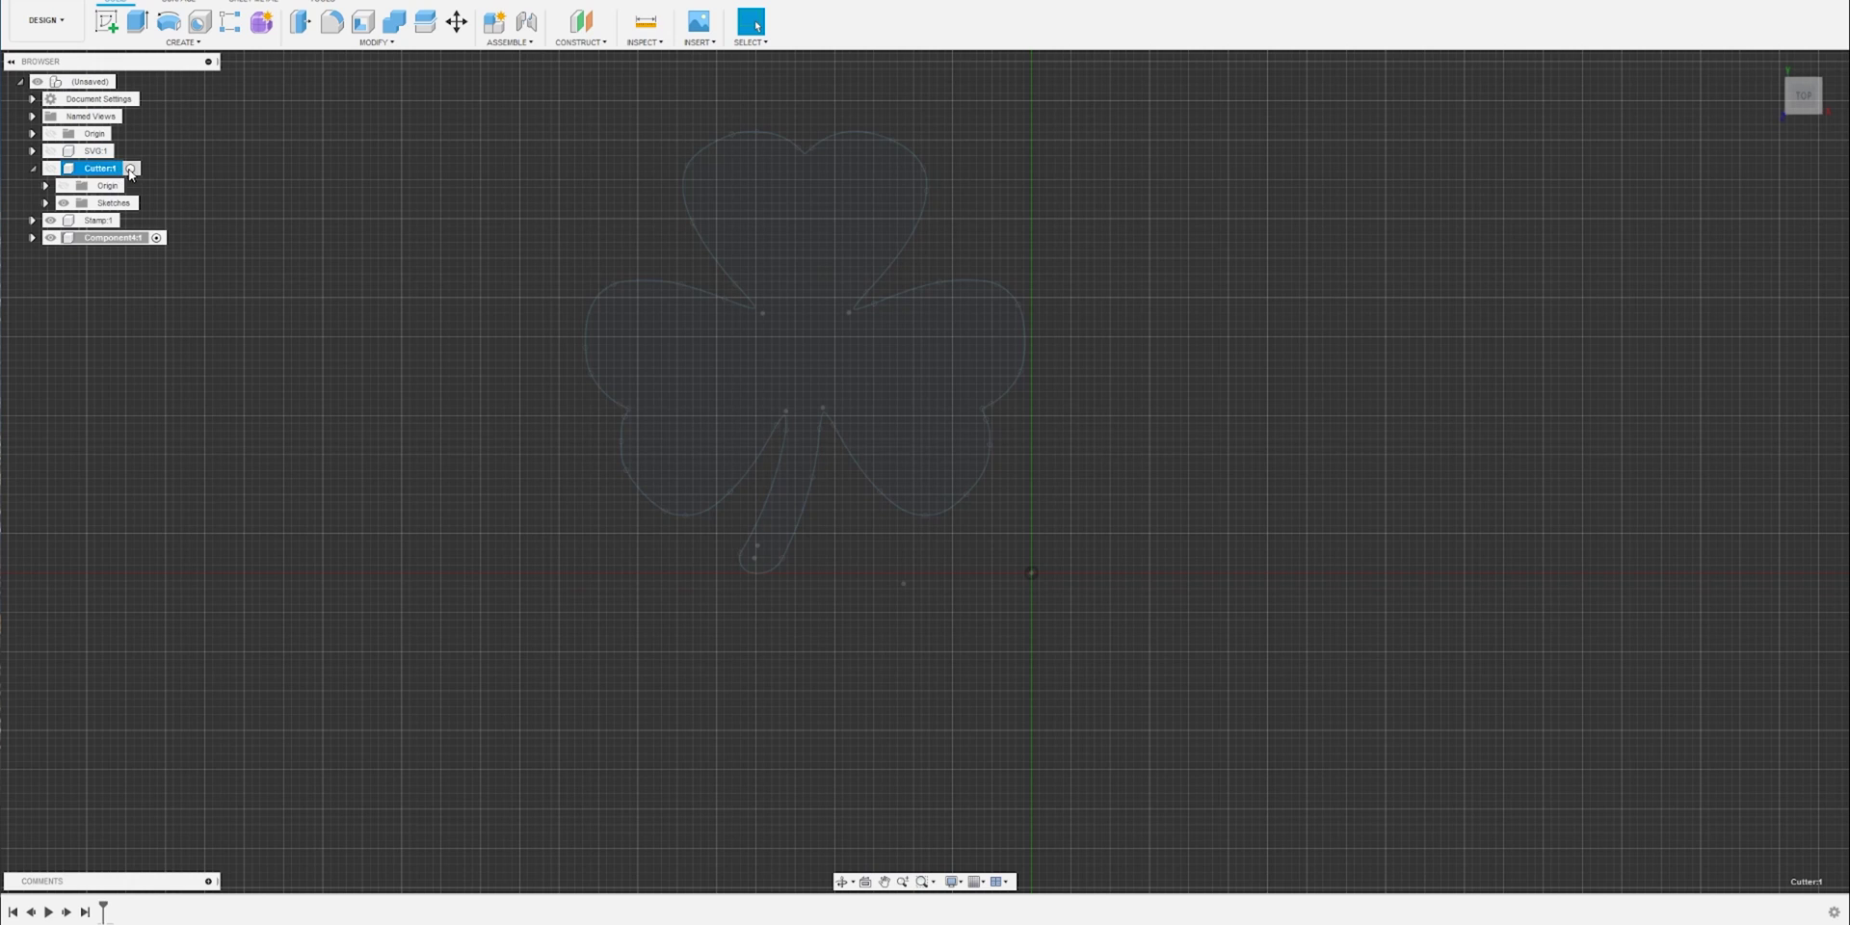
pyautogui.click(108, 203)
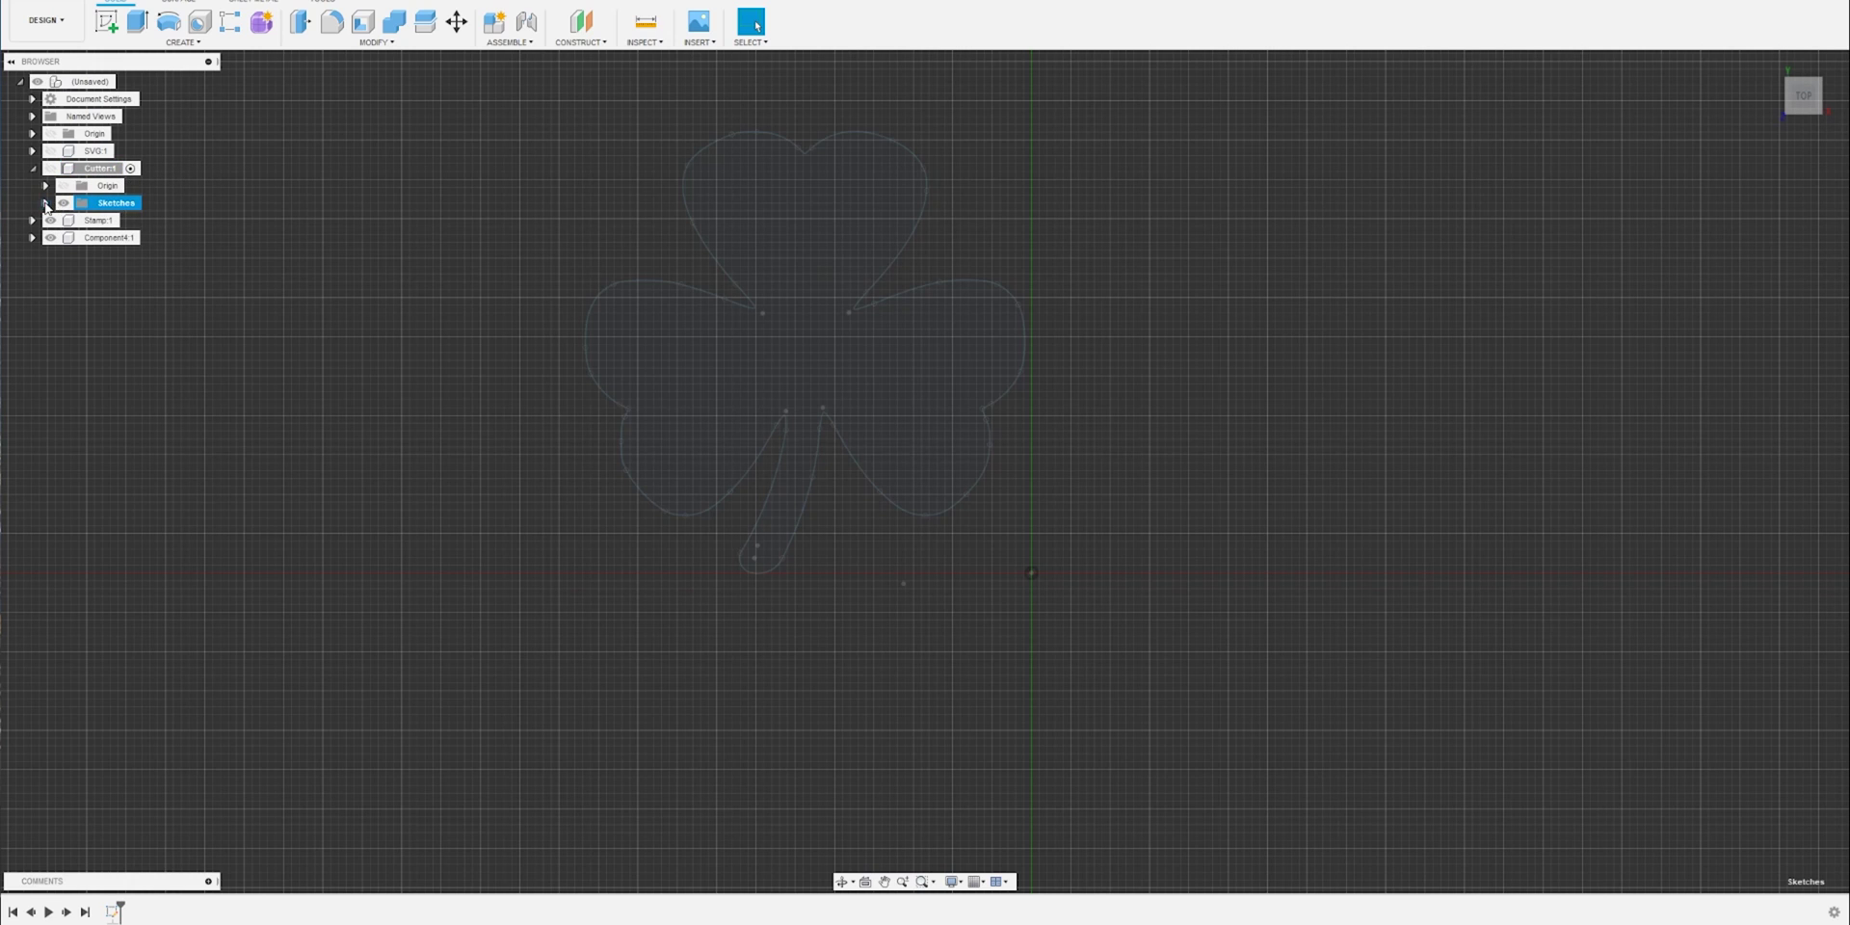
pyautogui.click(45, 203)
pyautogui.click(126, 221)
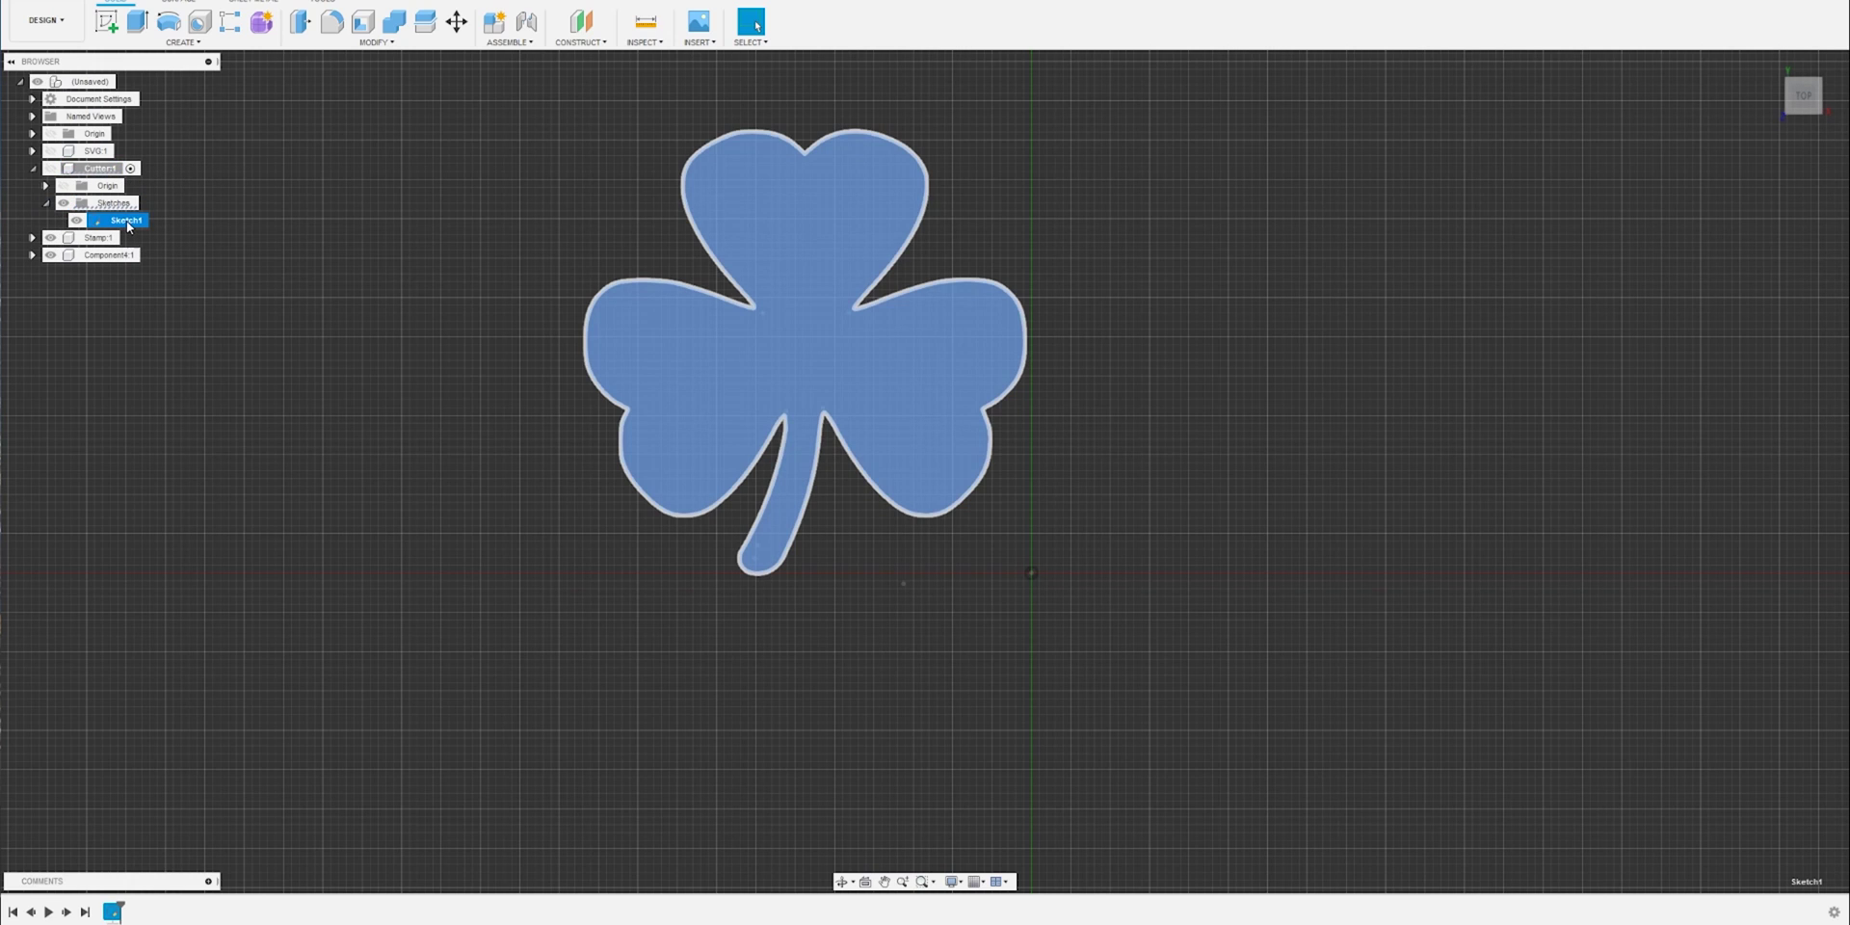
# Step: Inspect the extra Component4:1 and undo it, reactivating Stamp:1
pyautogui.click(100, 255)
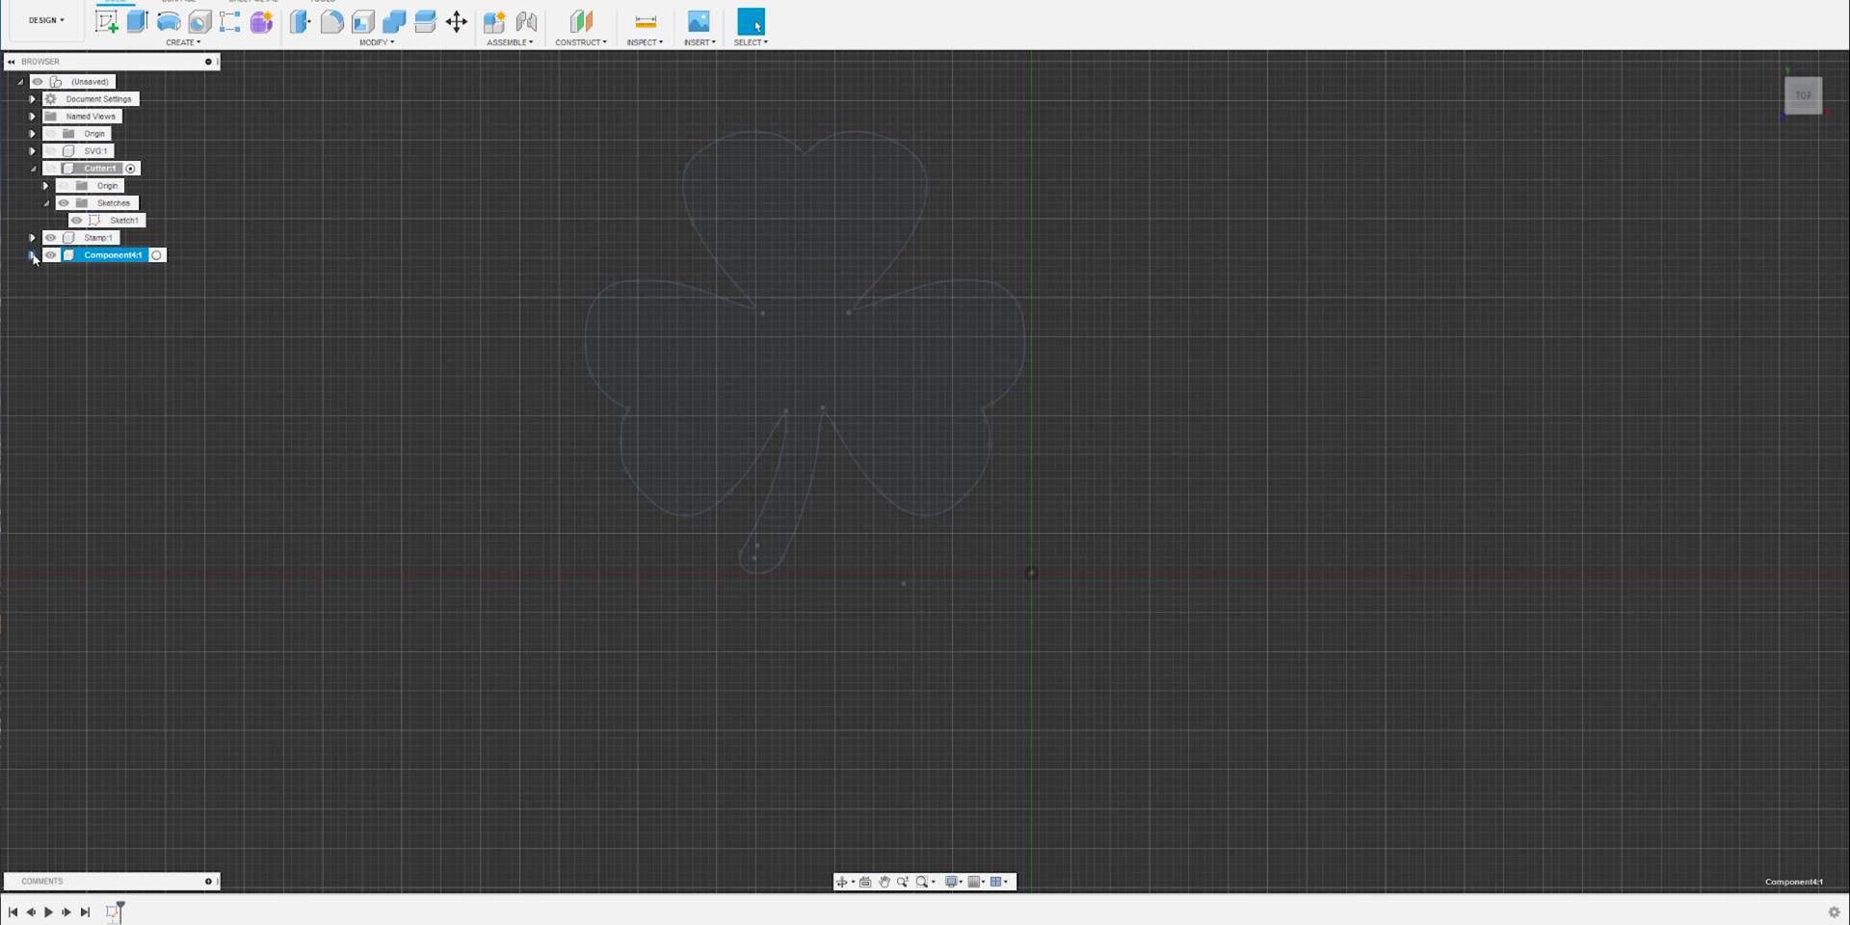
pyautogui.click(32, 255)
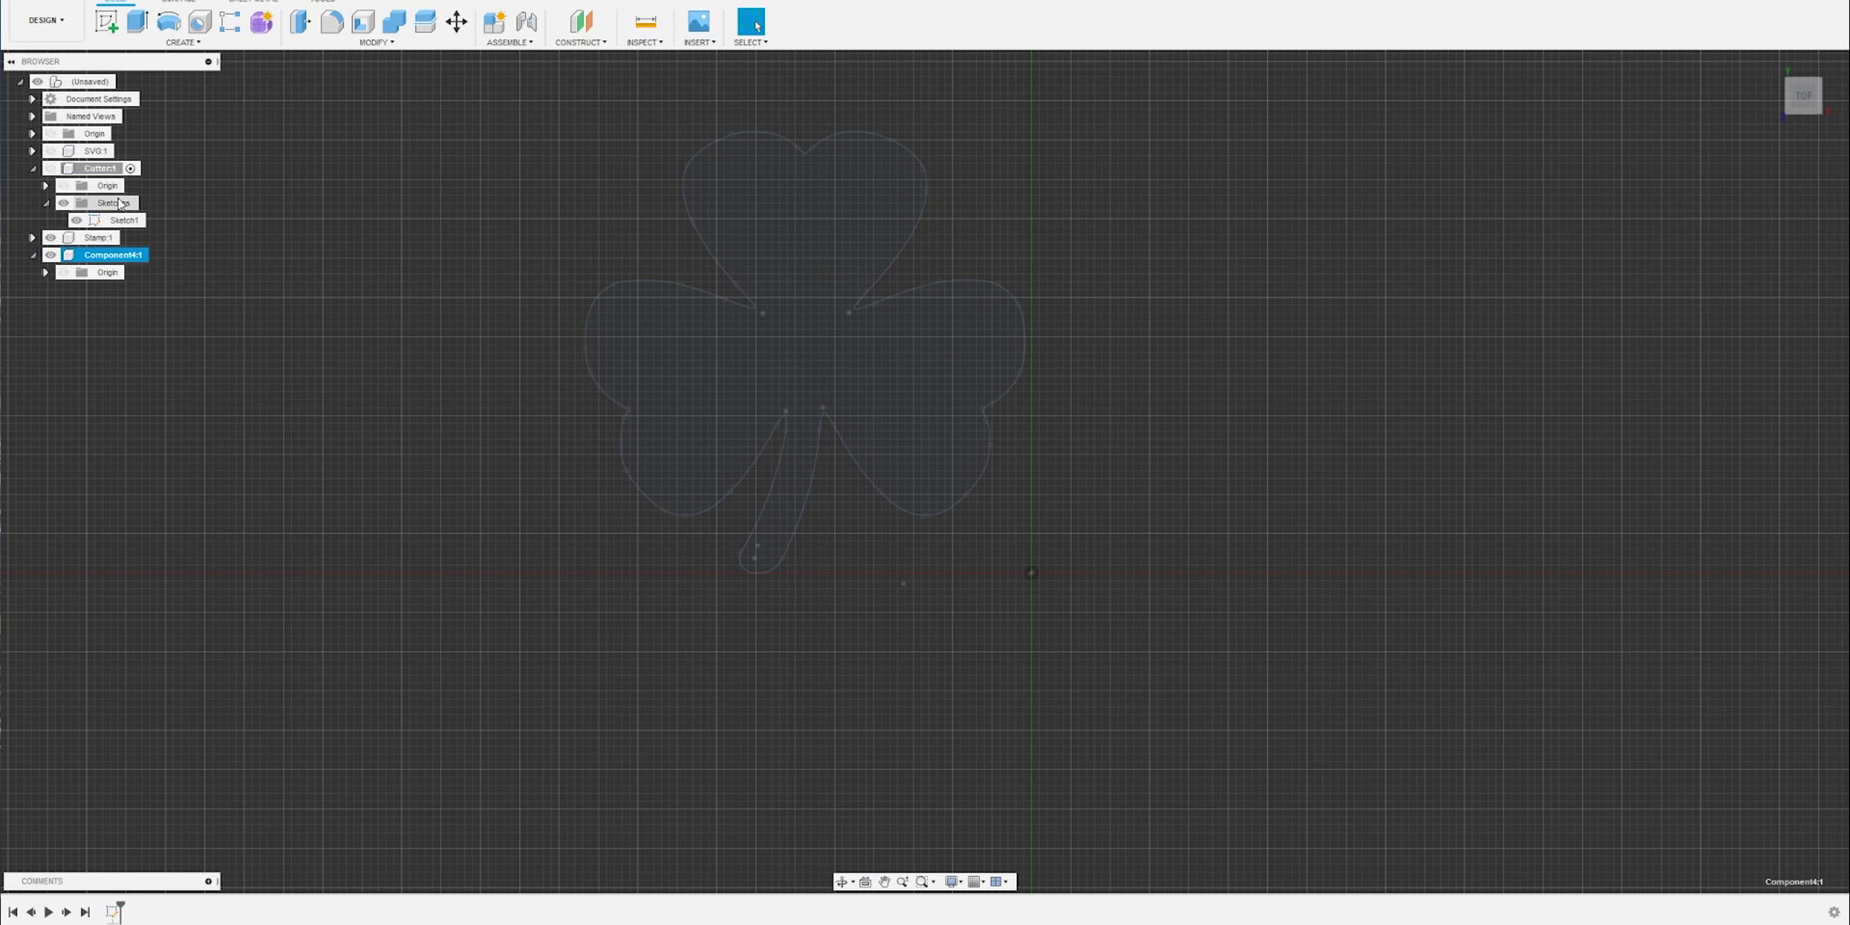
pyautogui.click(93, 1)
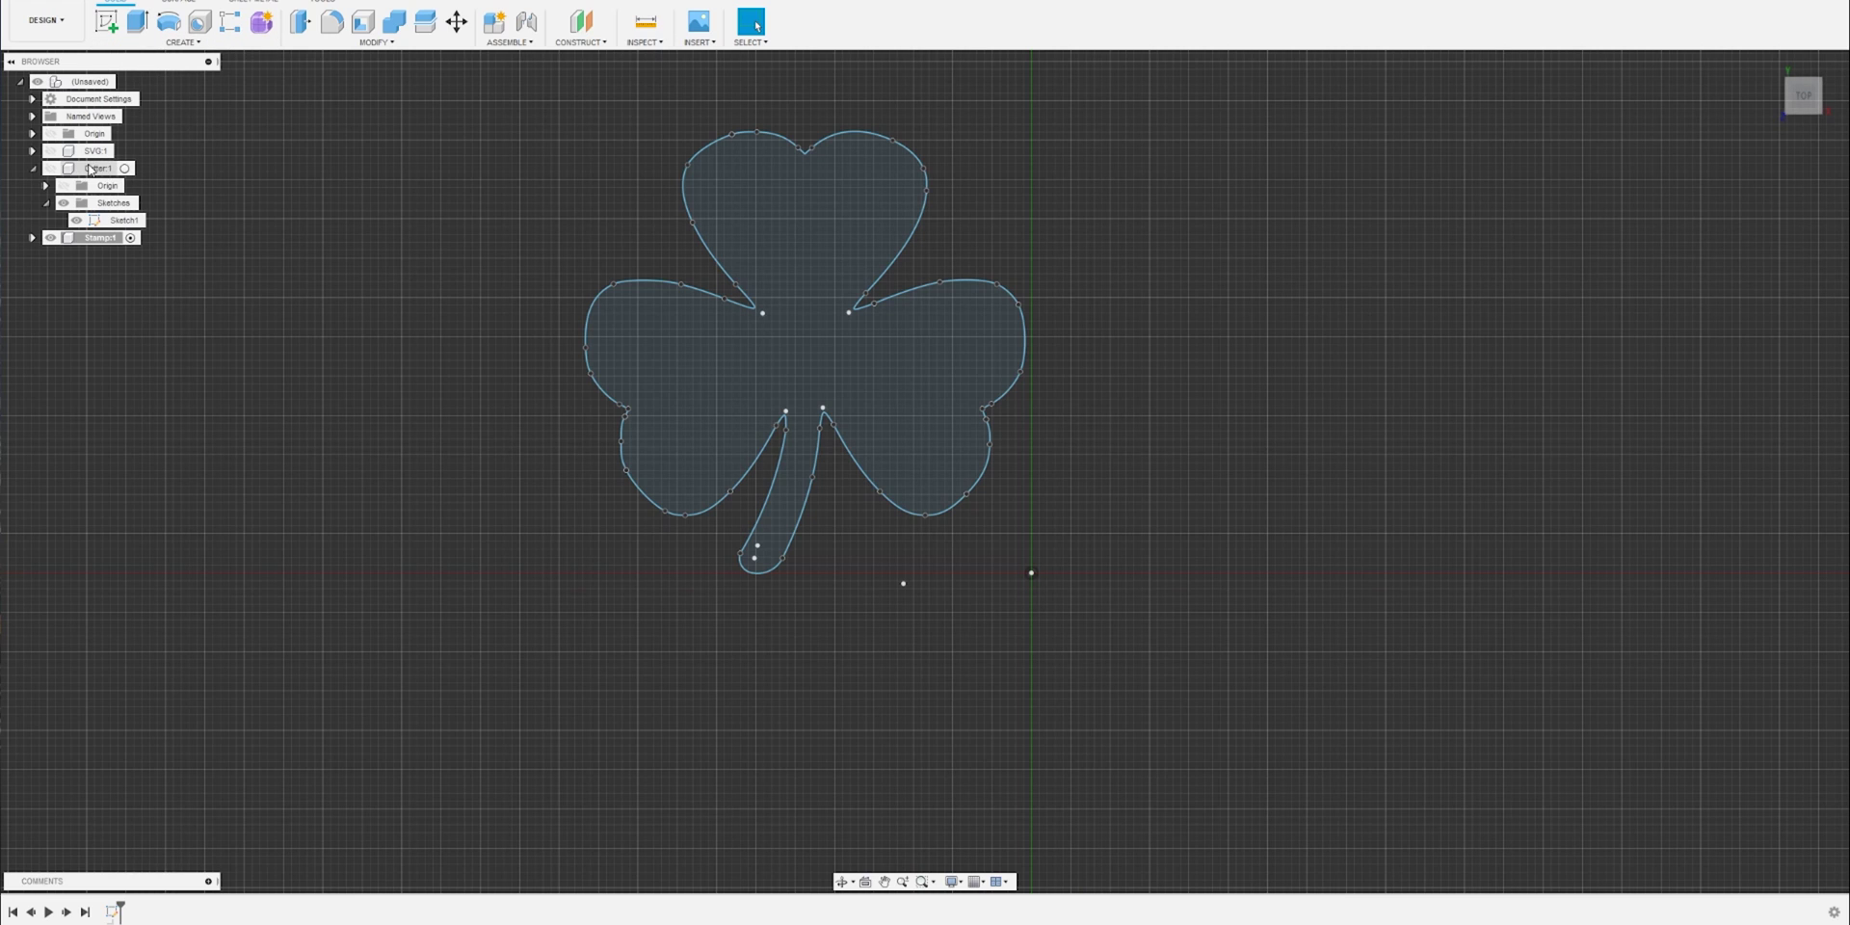
# Step: Activate Cutter:1, show its shamrock, and hide Stamp:1
pyautogui.click(124, 170)
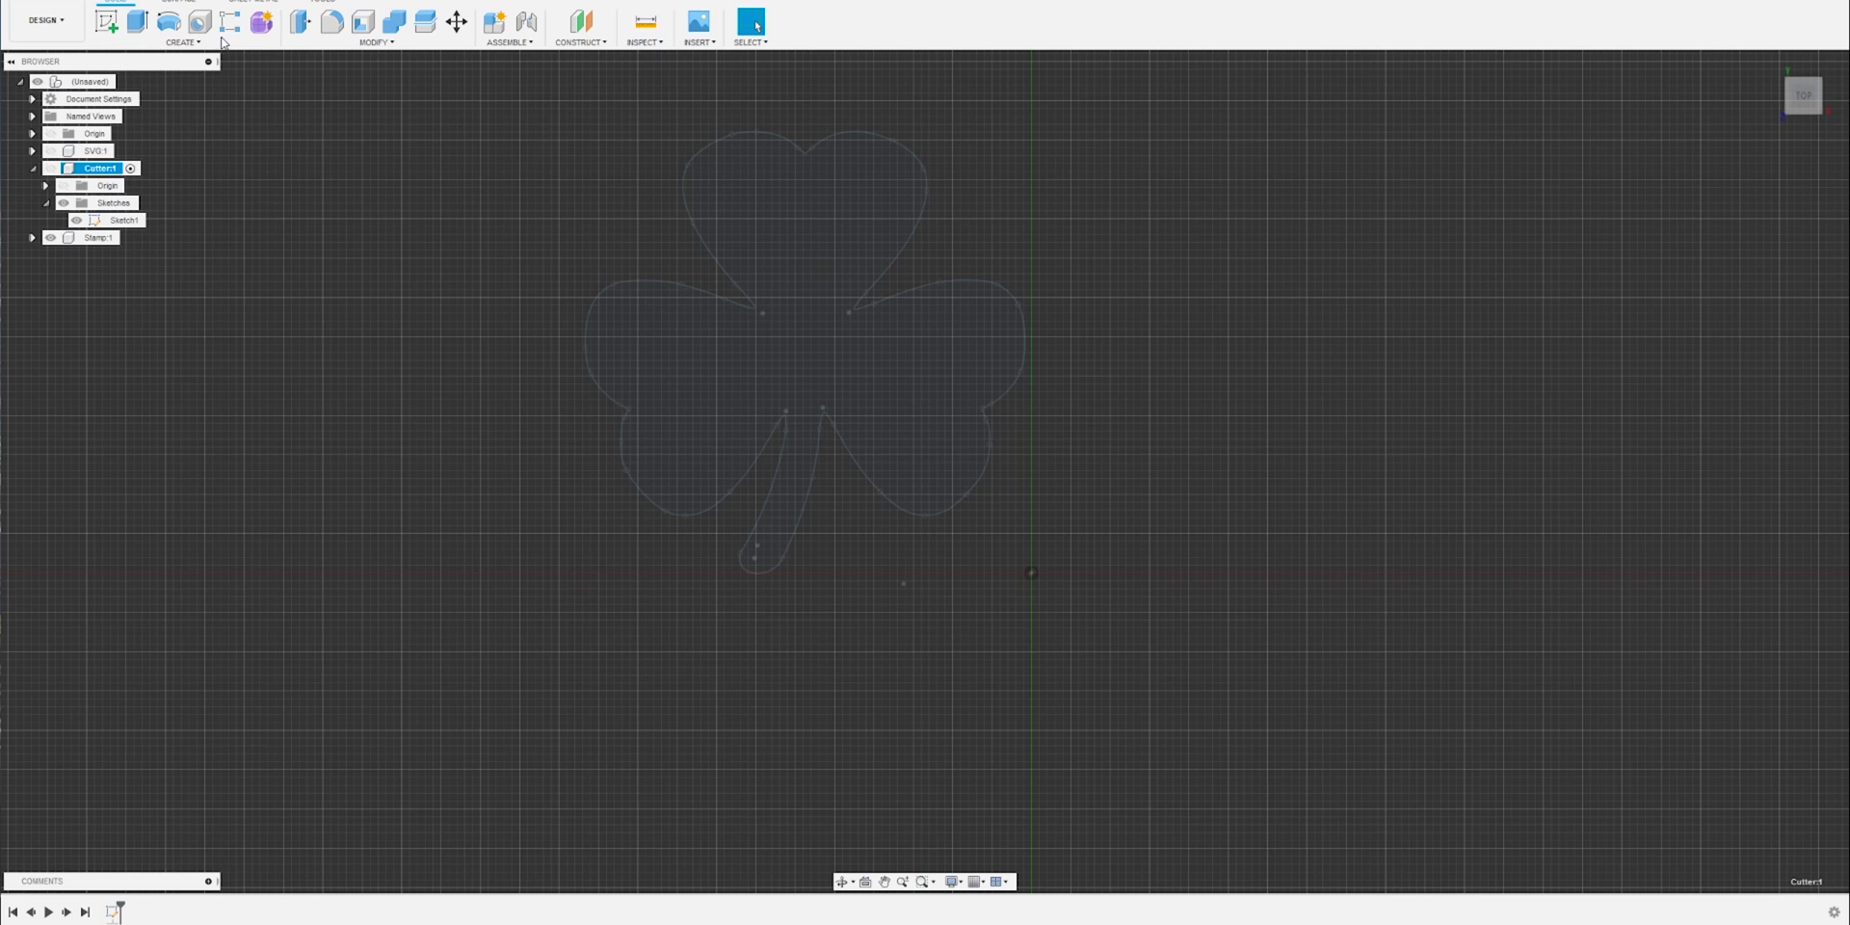
pyautogui.click(51, 169)
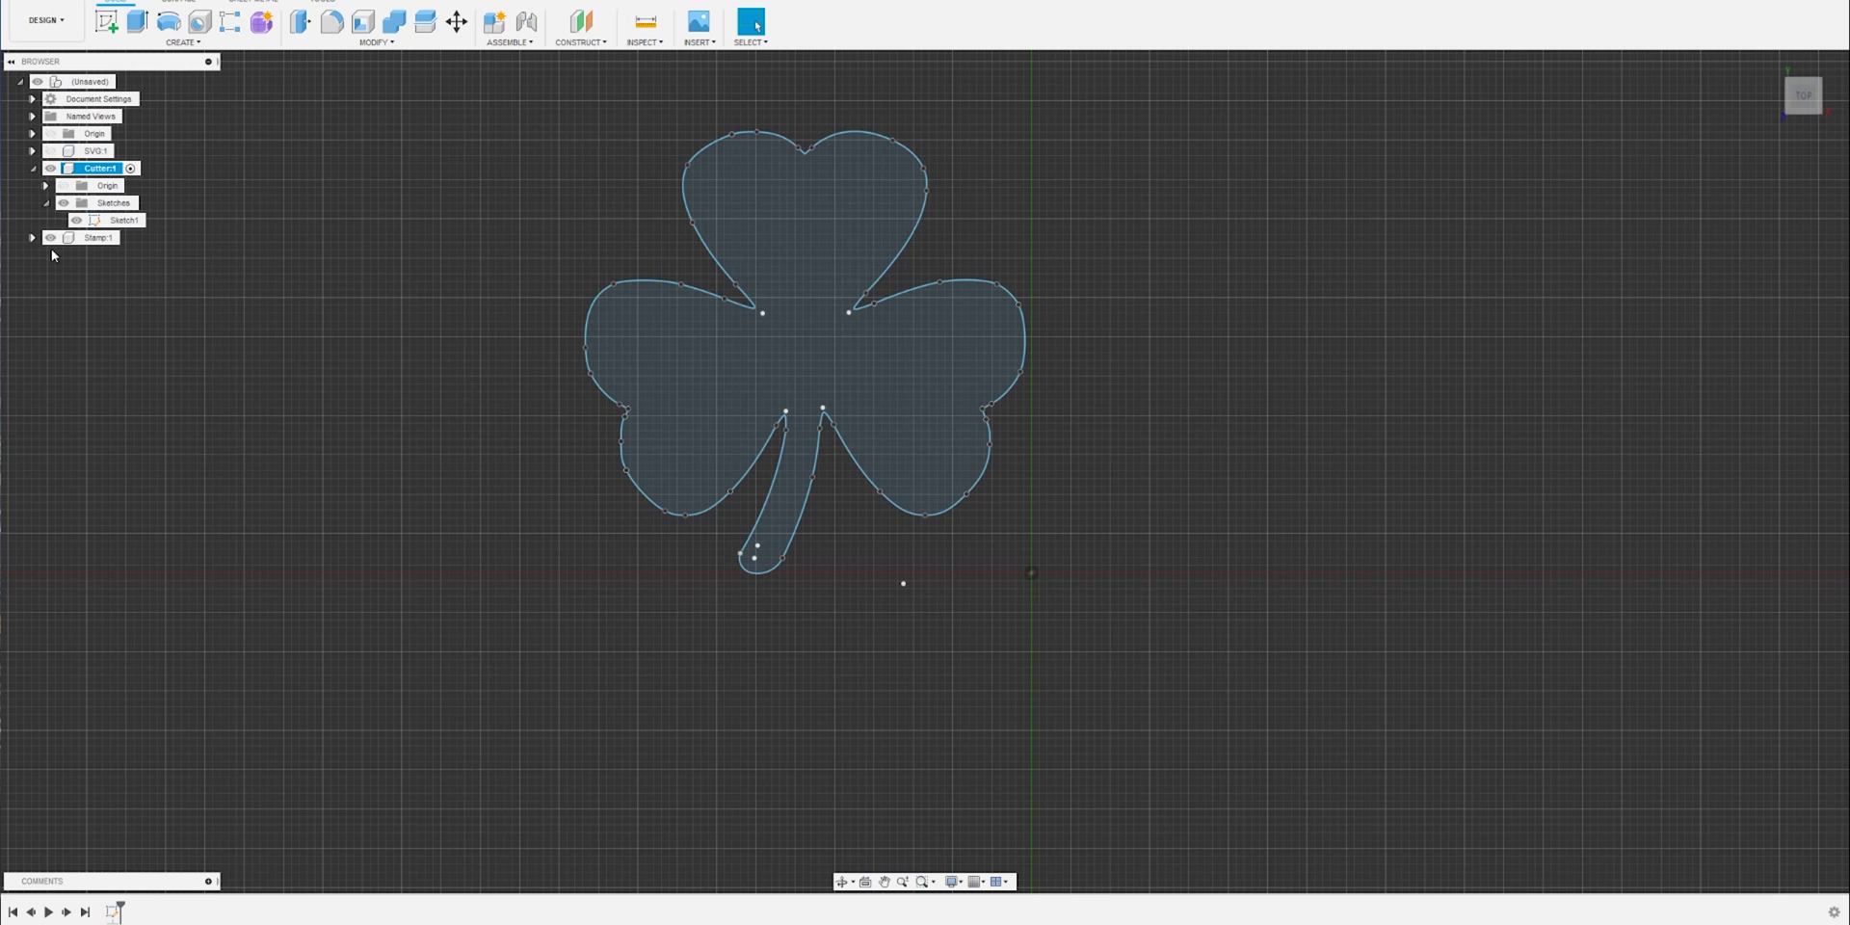
pyautogui.click(51, 237)
# Step: Extrude the shamrock profile 25 mm into a solid body
pyautogui.click(138, 21)
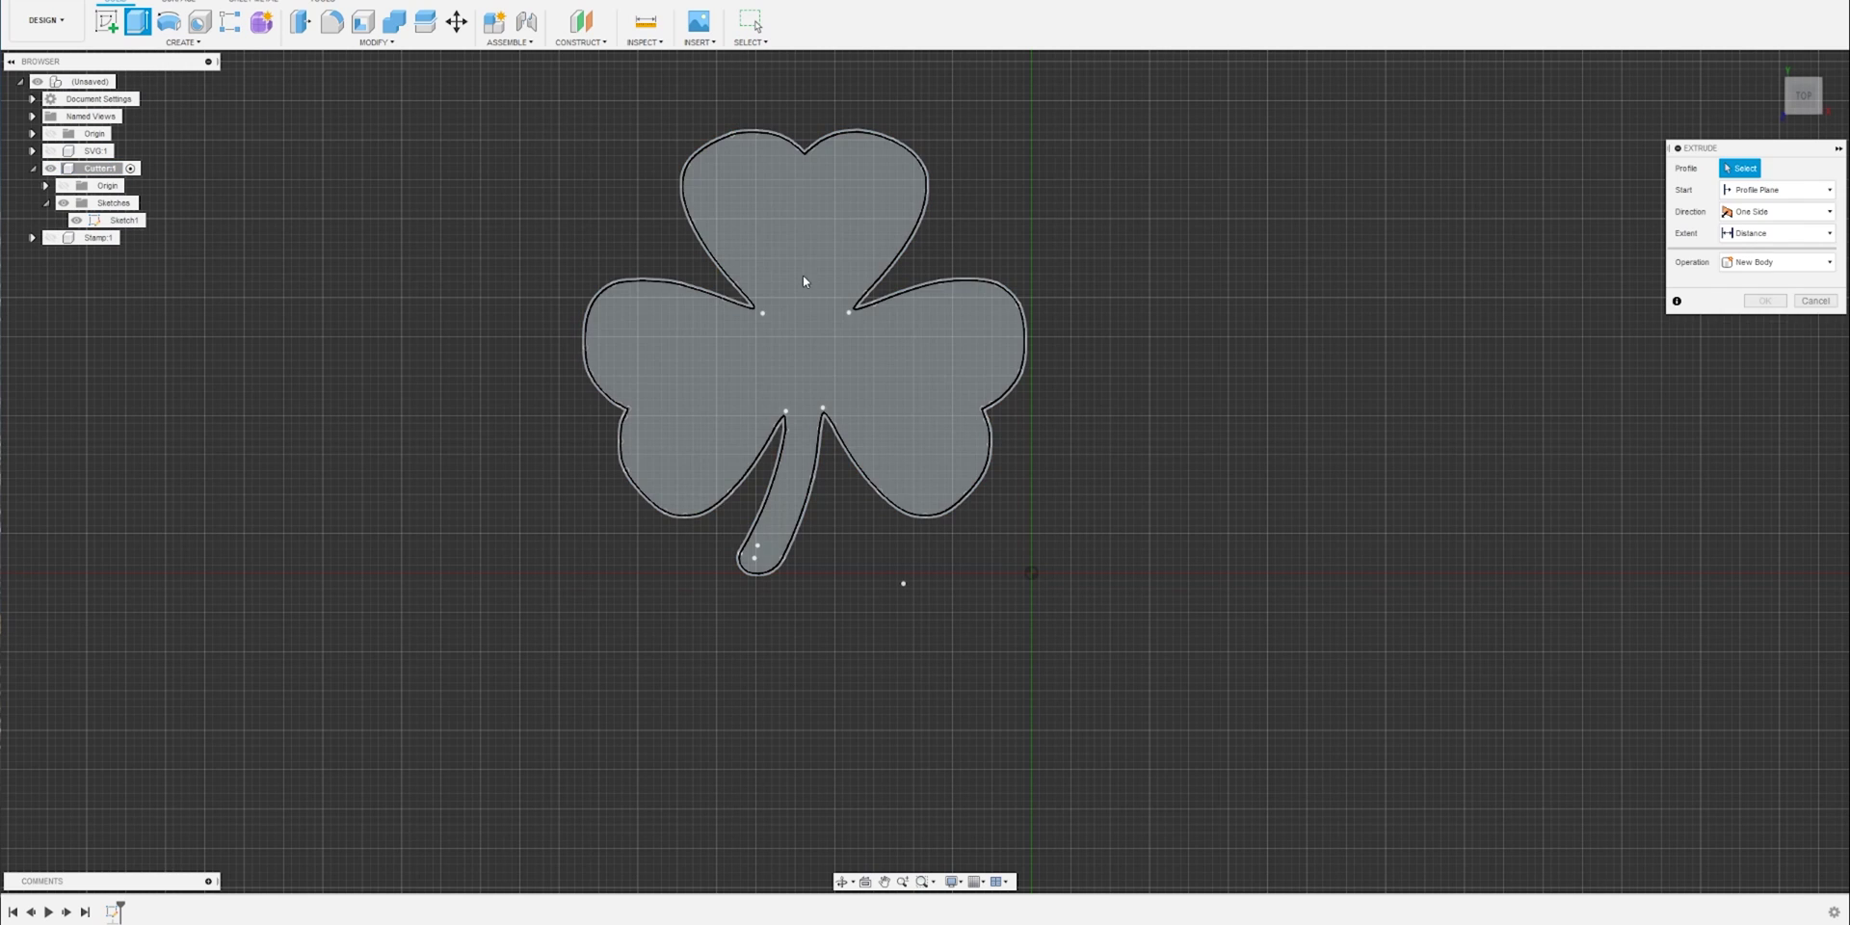
pyautogui.click(794, 276)
pyautogui.write('25')
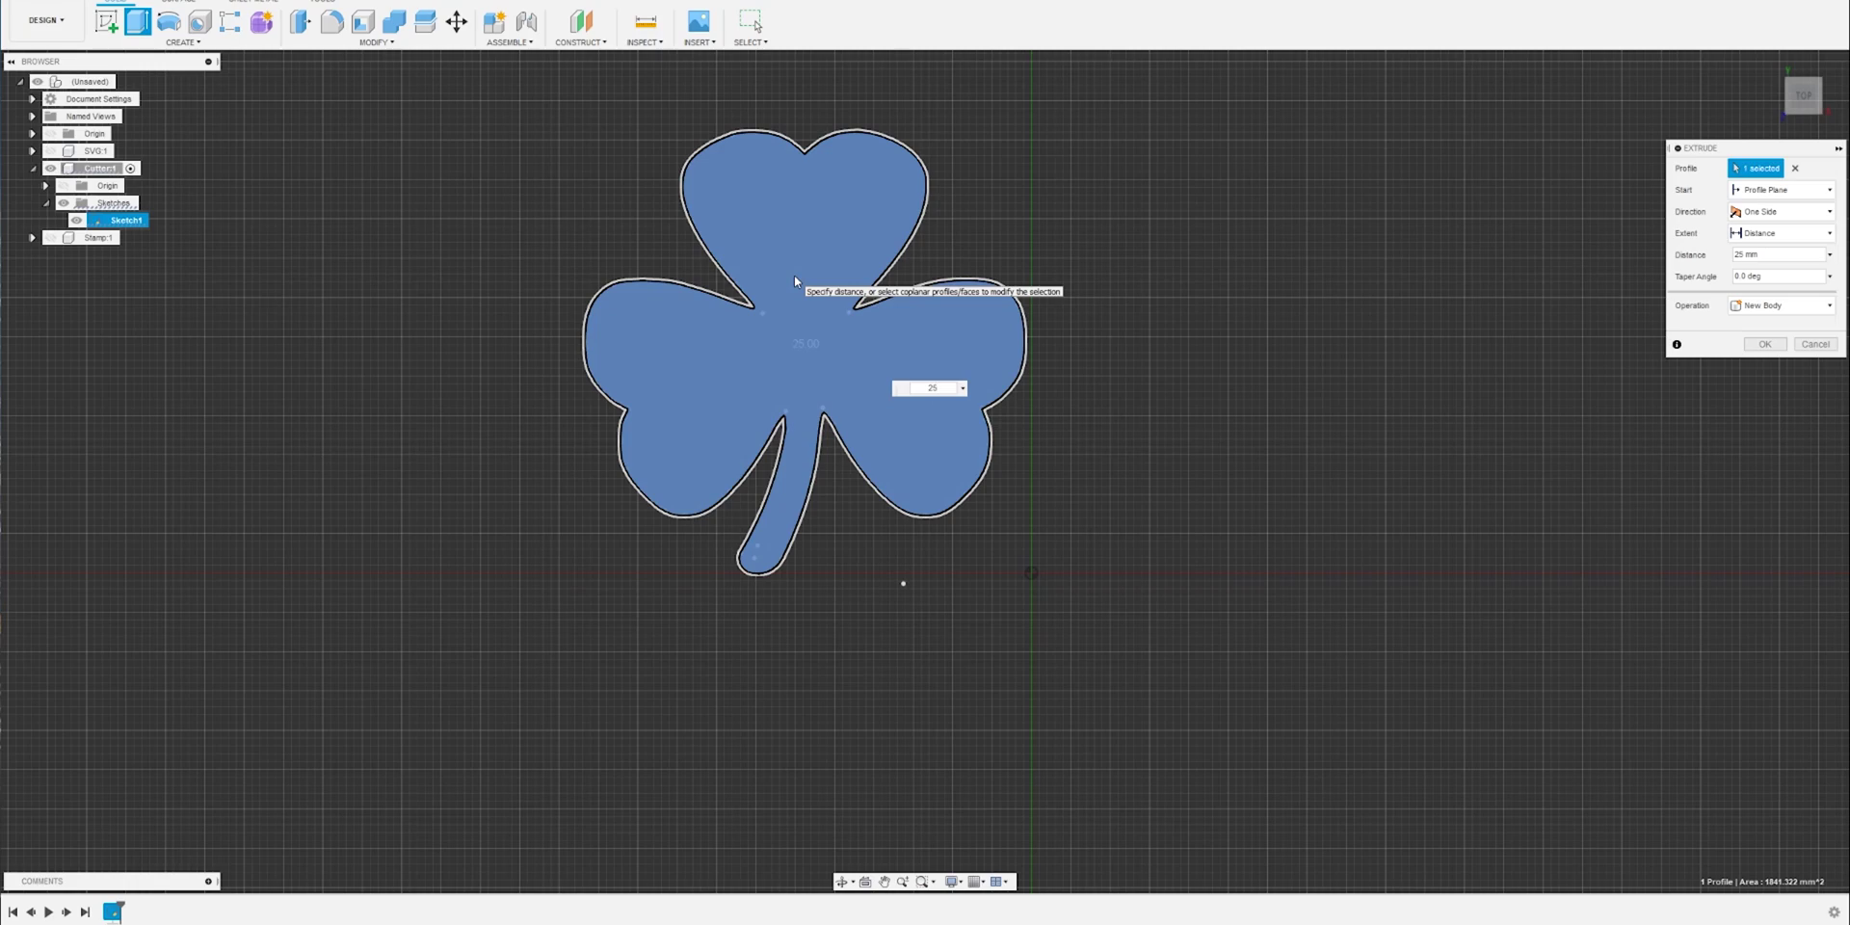
pyautogui.press('Return')
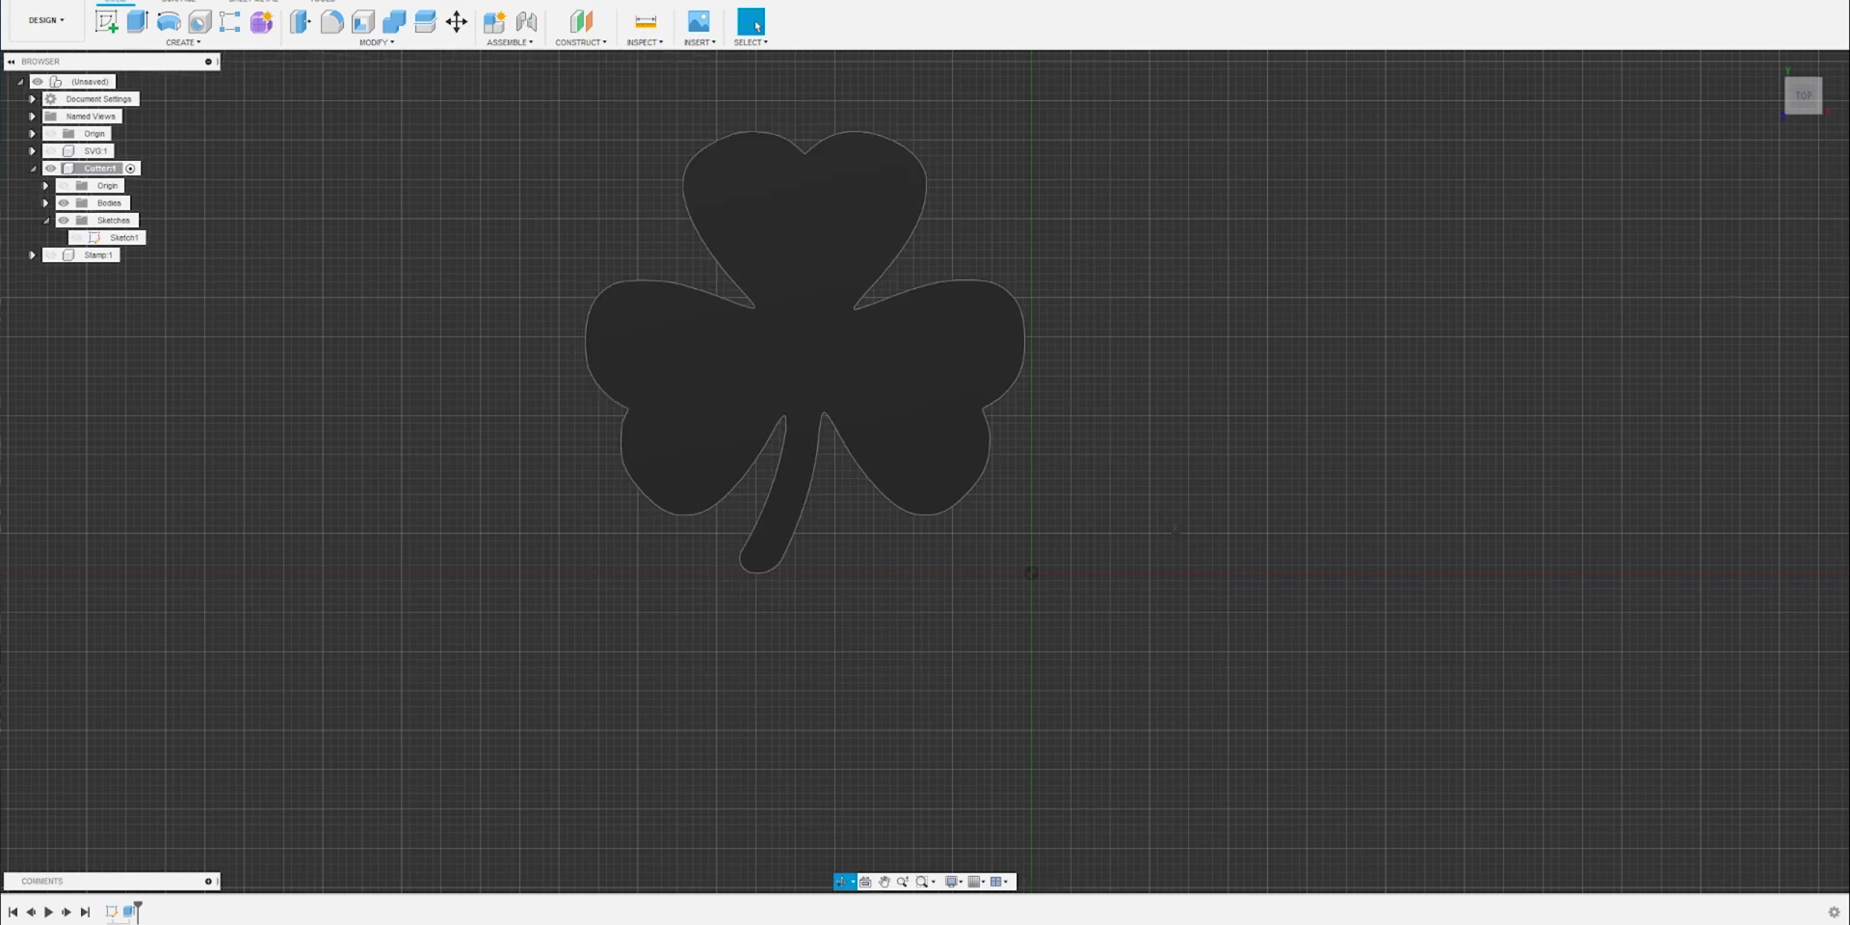
pyautogui.keyDown('shift'); pyautogui.moveTo(925, 434); pyautogui.dragTo(718, 264, button='middle'); pyautogui.keyUp('shift')
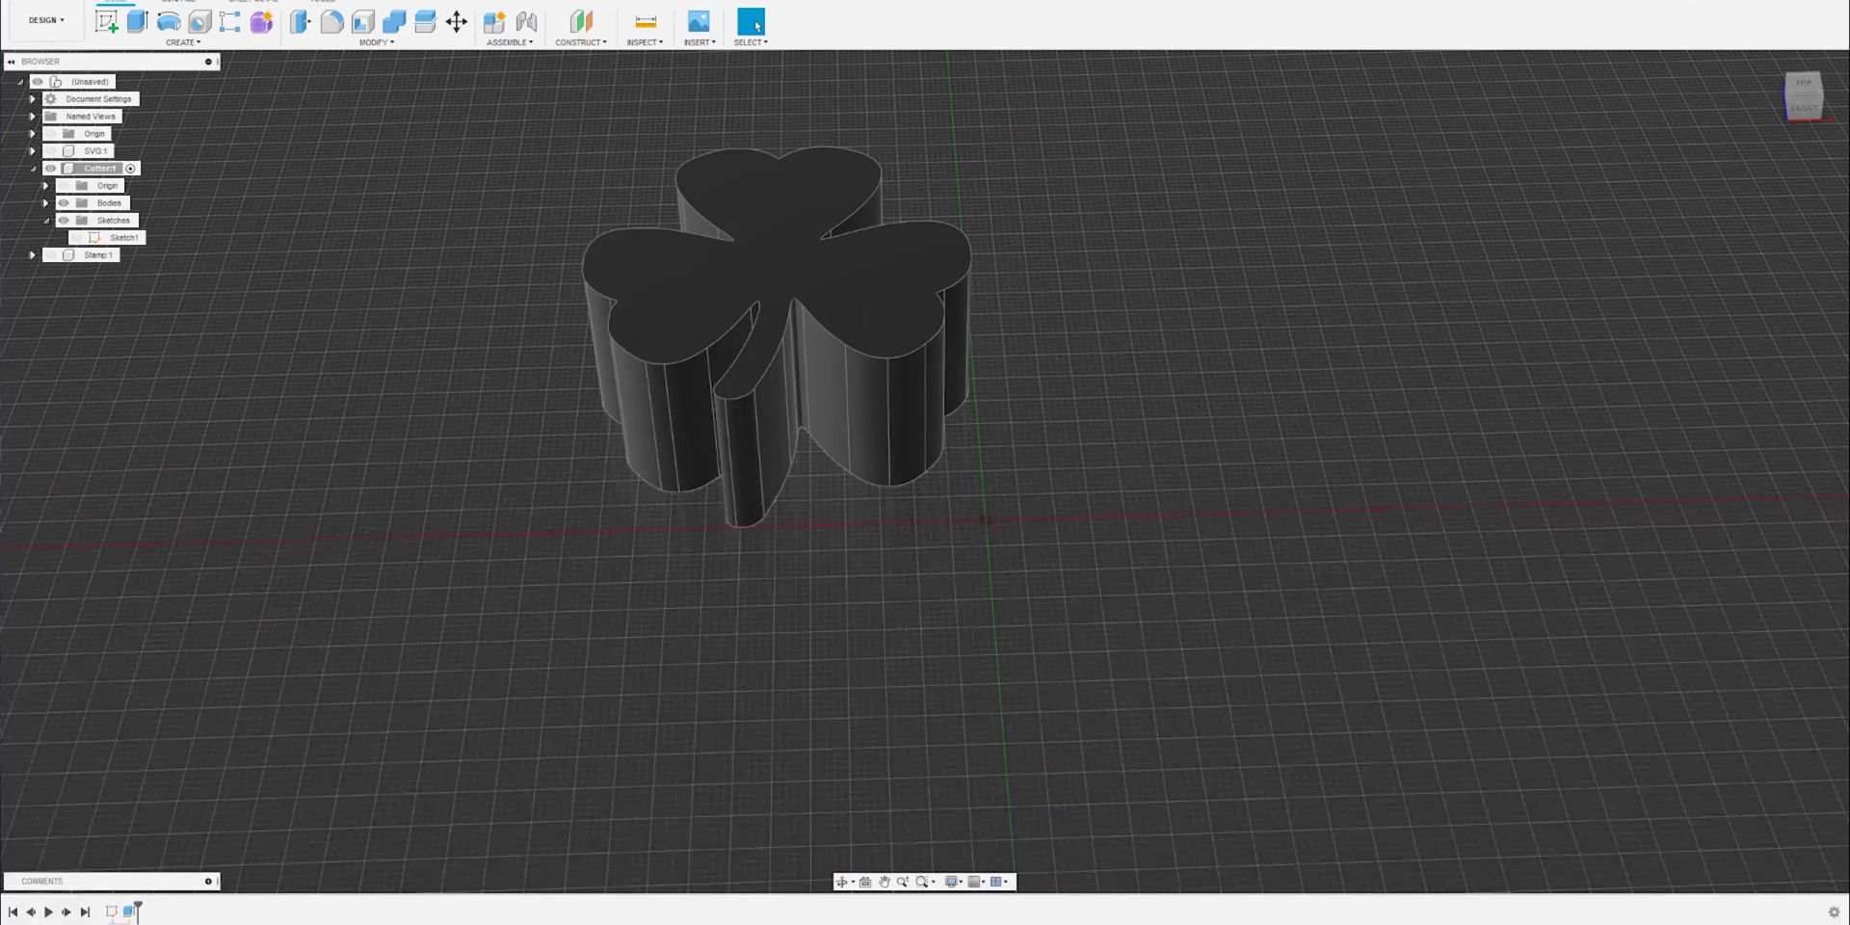
pyautogui.click(362, 25)
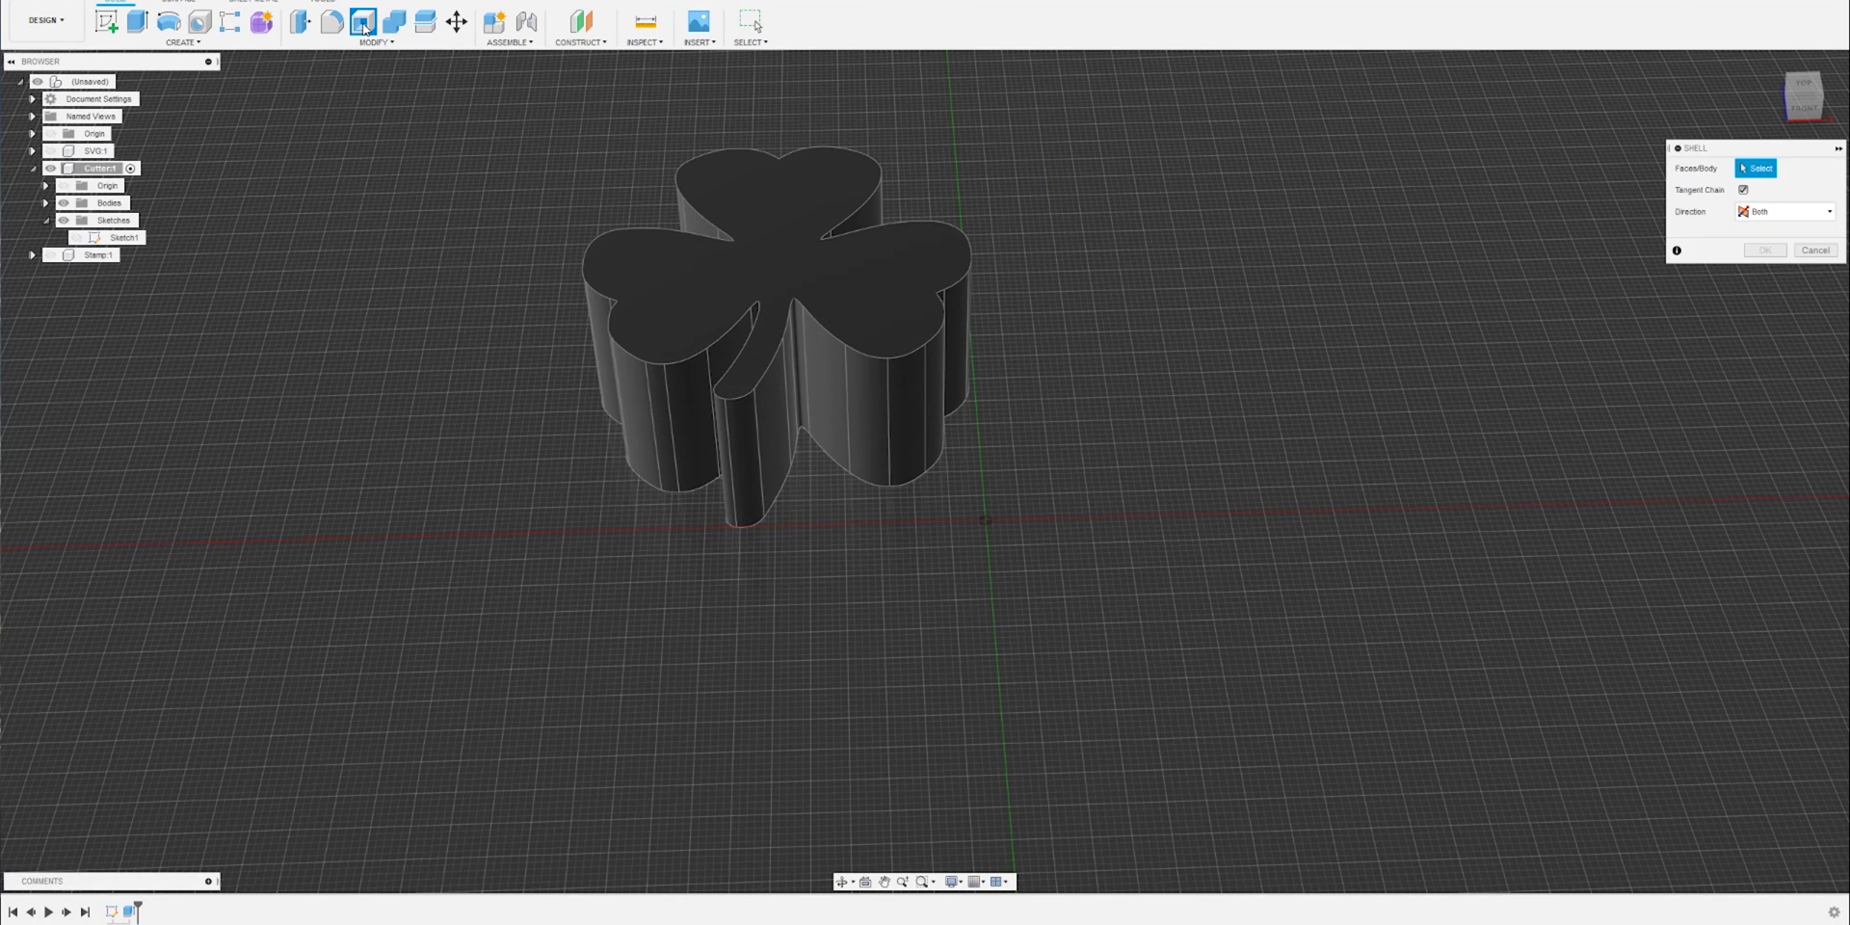
# Step: Shell the shamrock body to 1.2 mm walls with the top face removed, then inspect it from below
pyautogui.click(767, 210)
pyautogui.write('1.2')
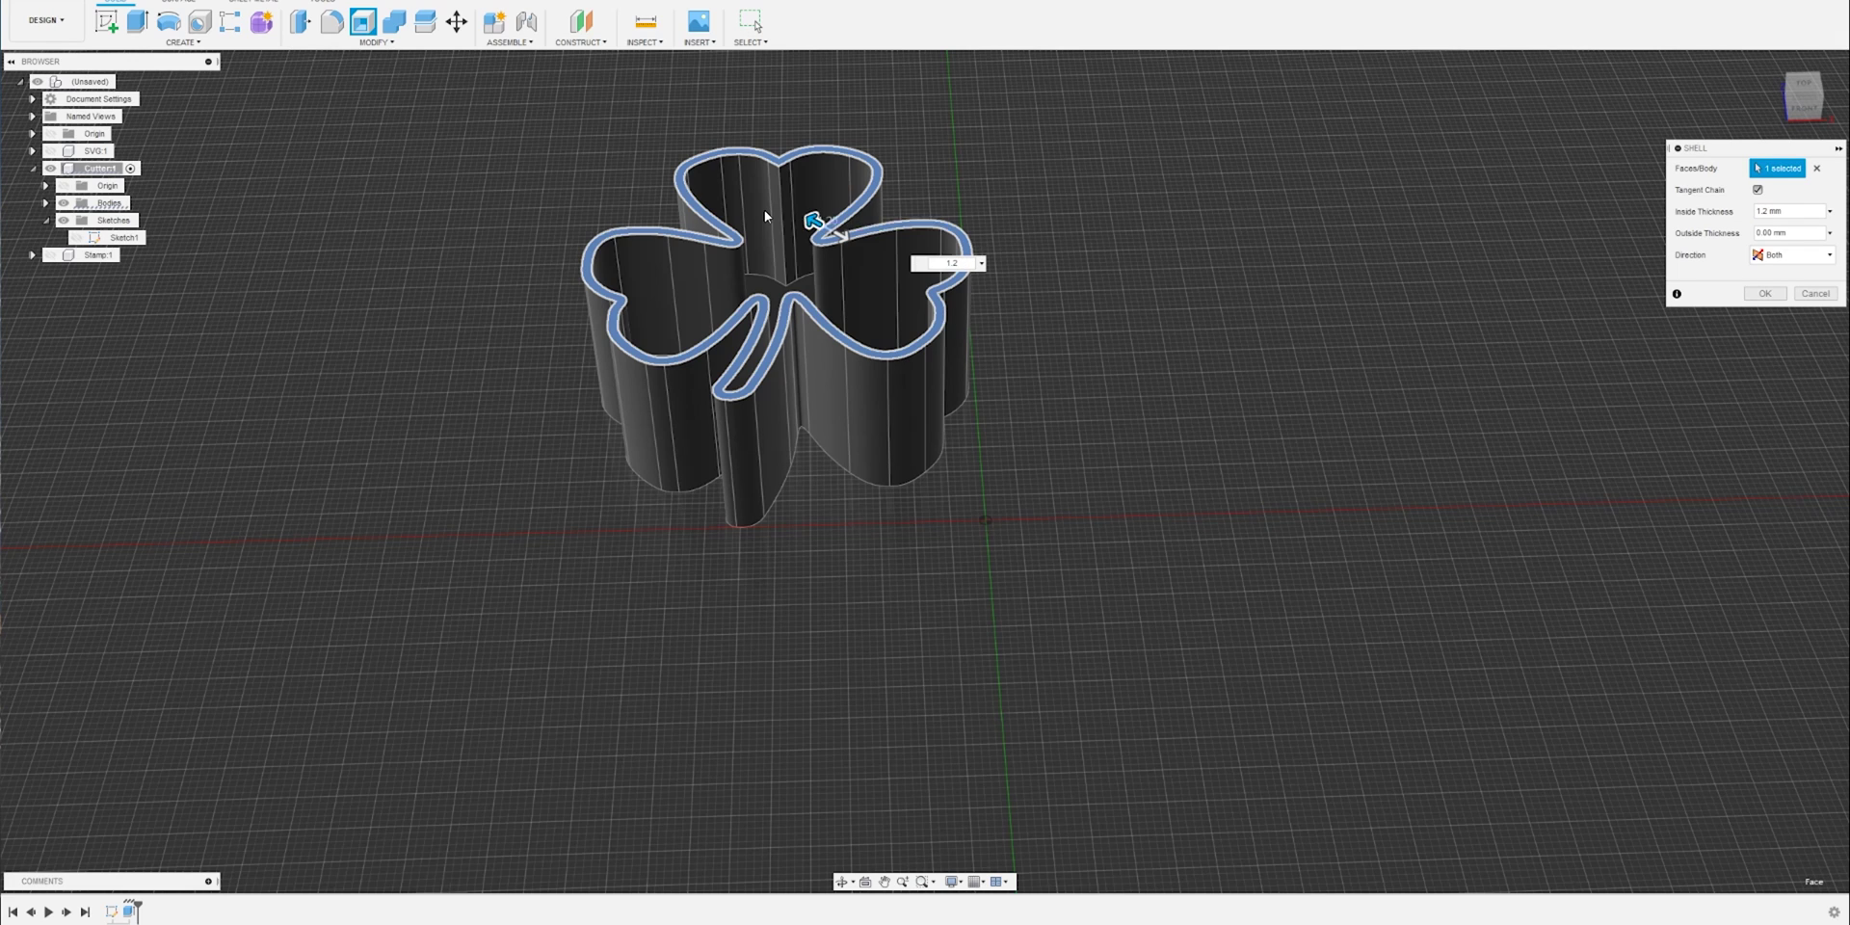
pyautogui.press('Return')
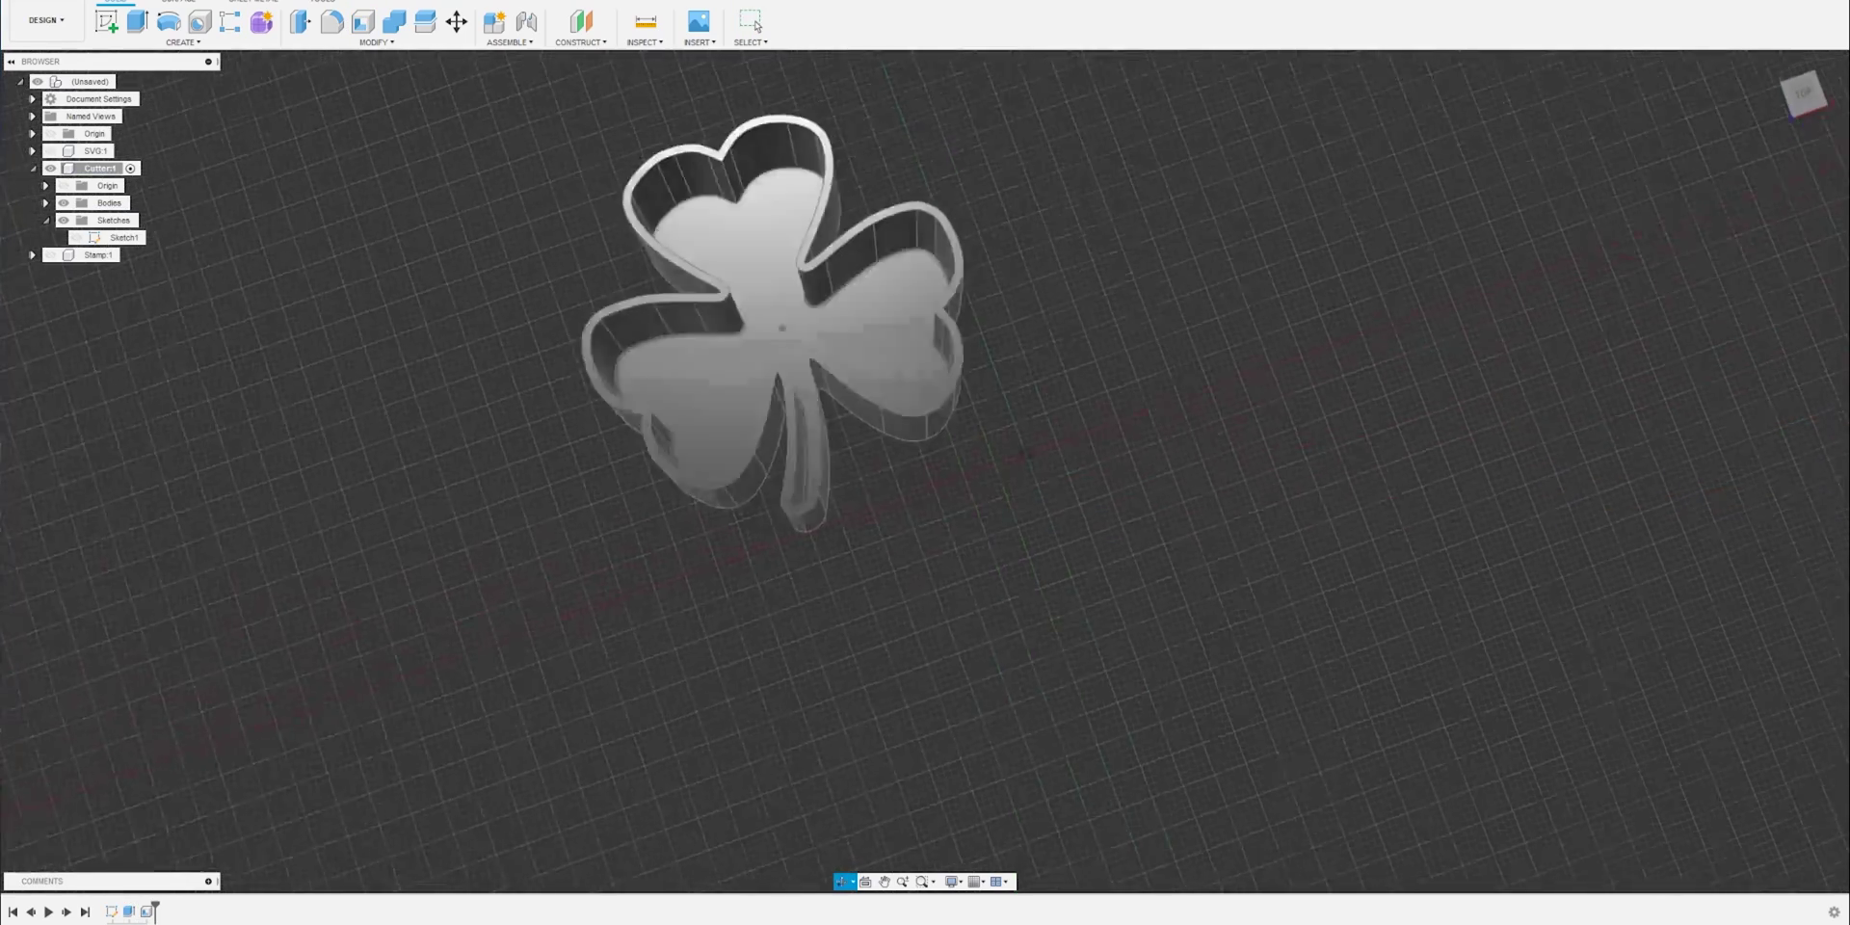
pyautogui.press('Escape')
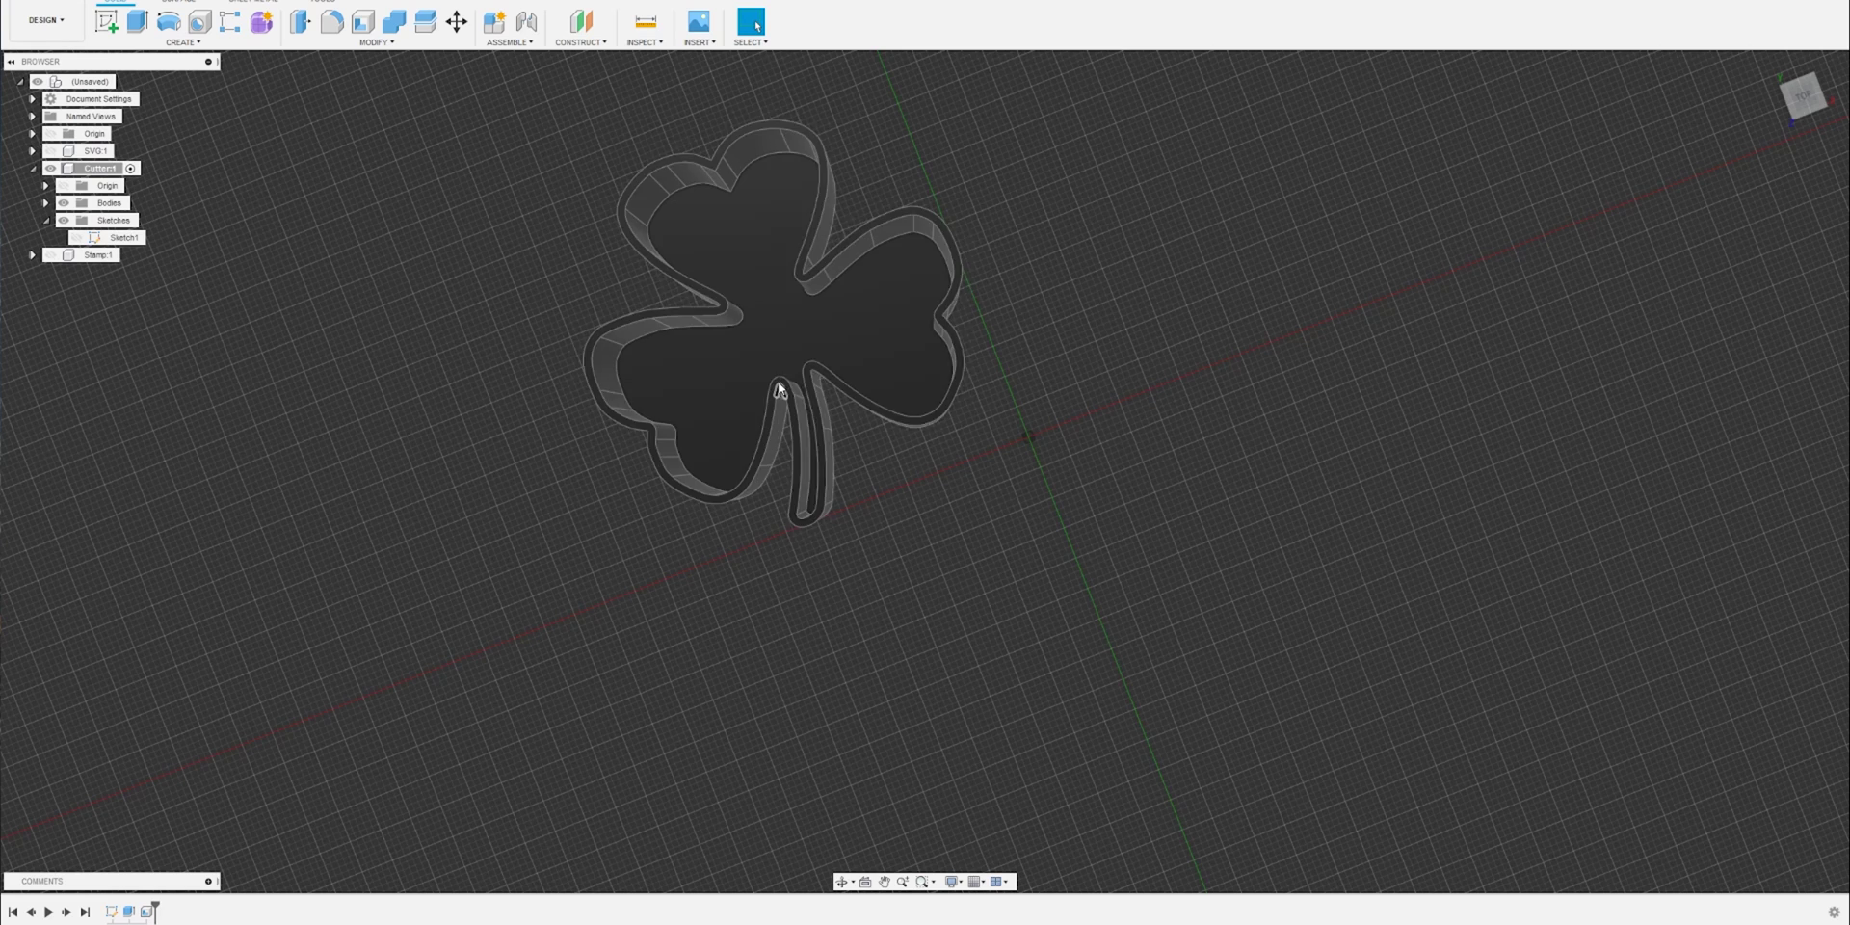
pyautogui.scroll(10, 780, 390)
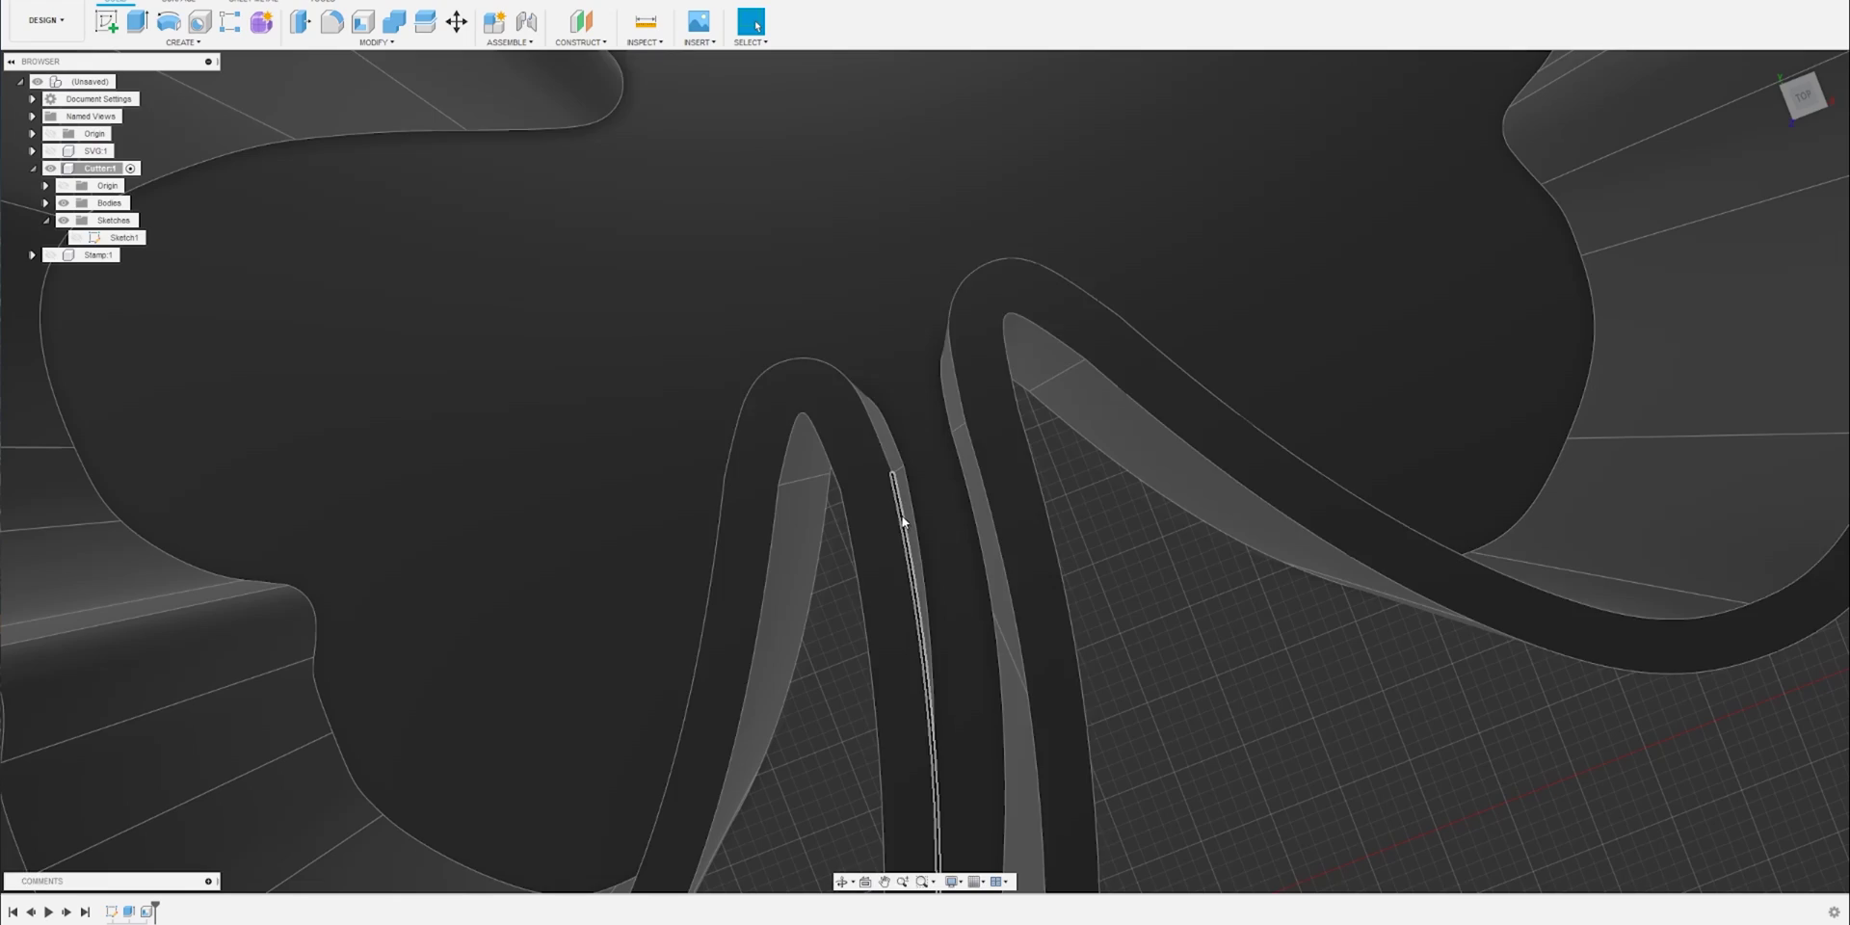
pyautogui.scroll(-5, 817, 181)
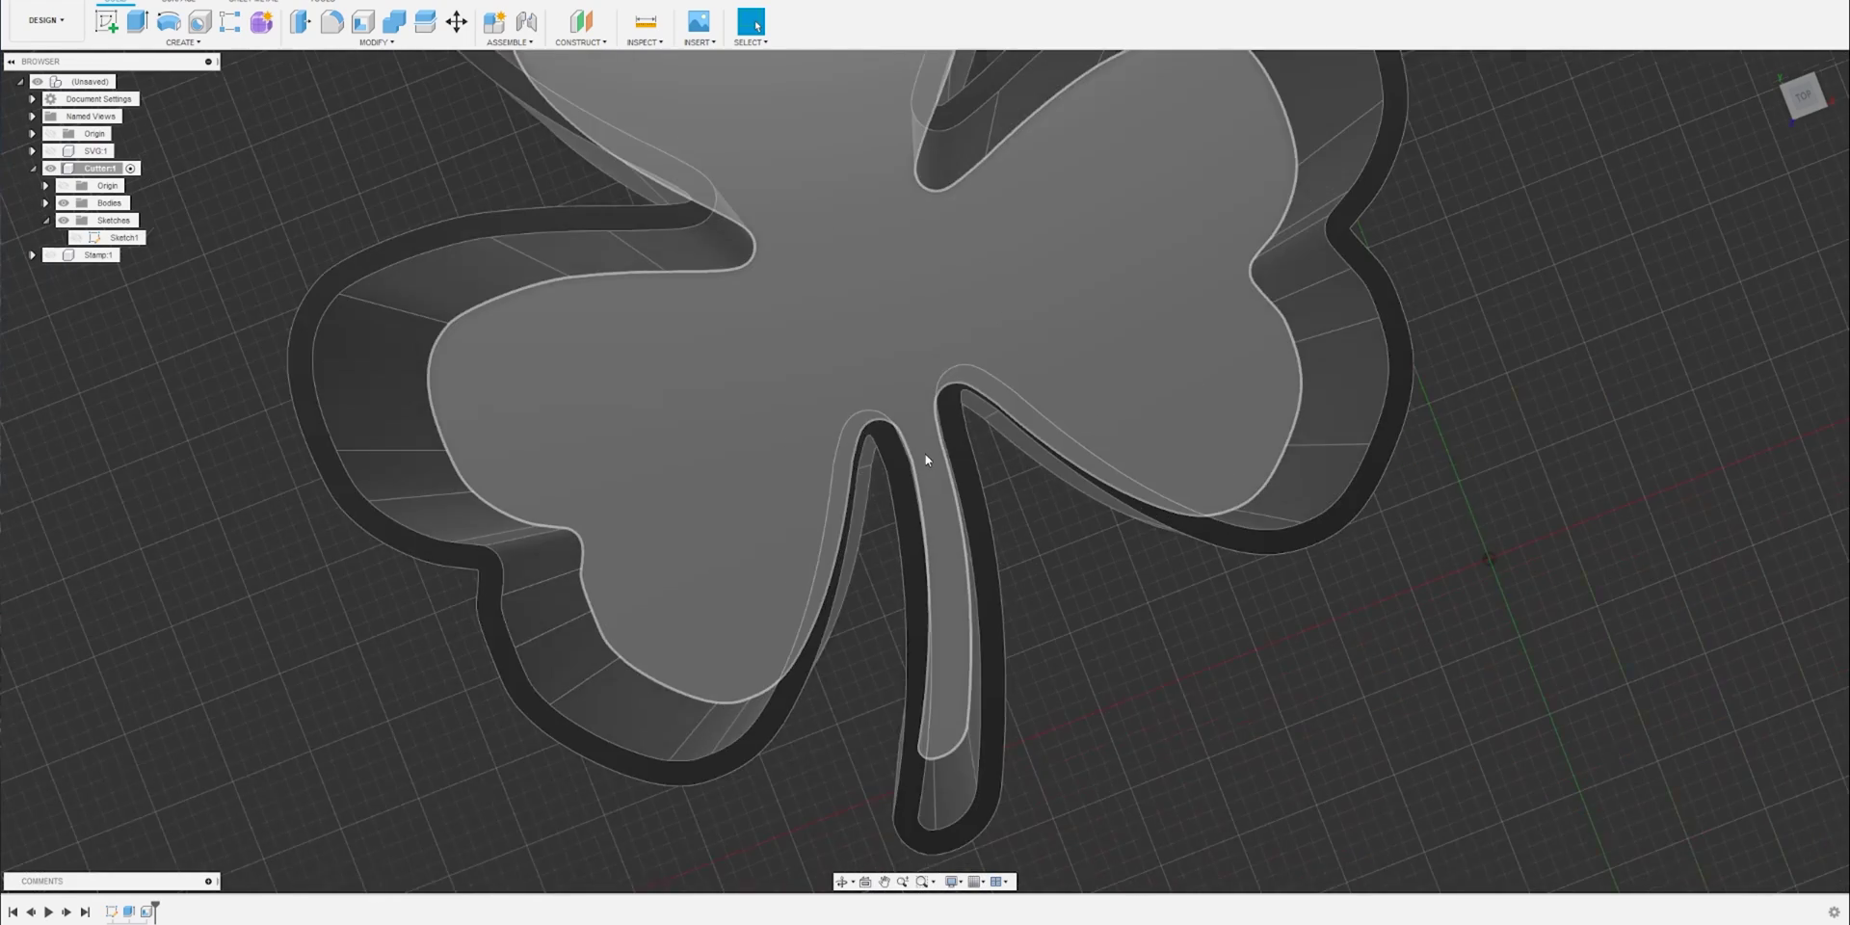
pyautogui.keyDown('shift'); pyautogui.moveTo(1340, 390); pyautogui.dragTo(1251, 392, button='middle'); pyautogui.keyUp('shift')
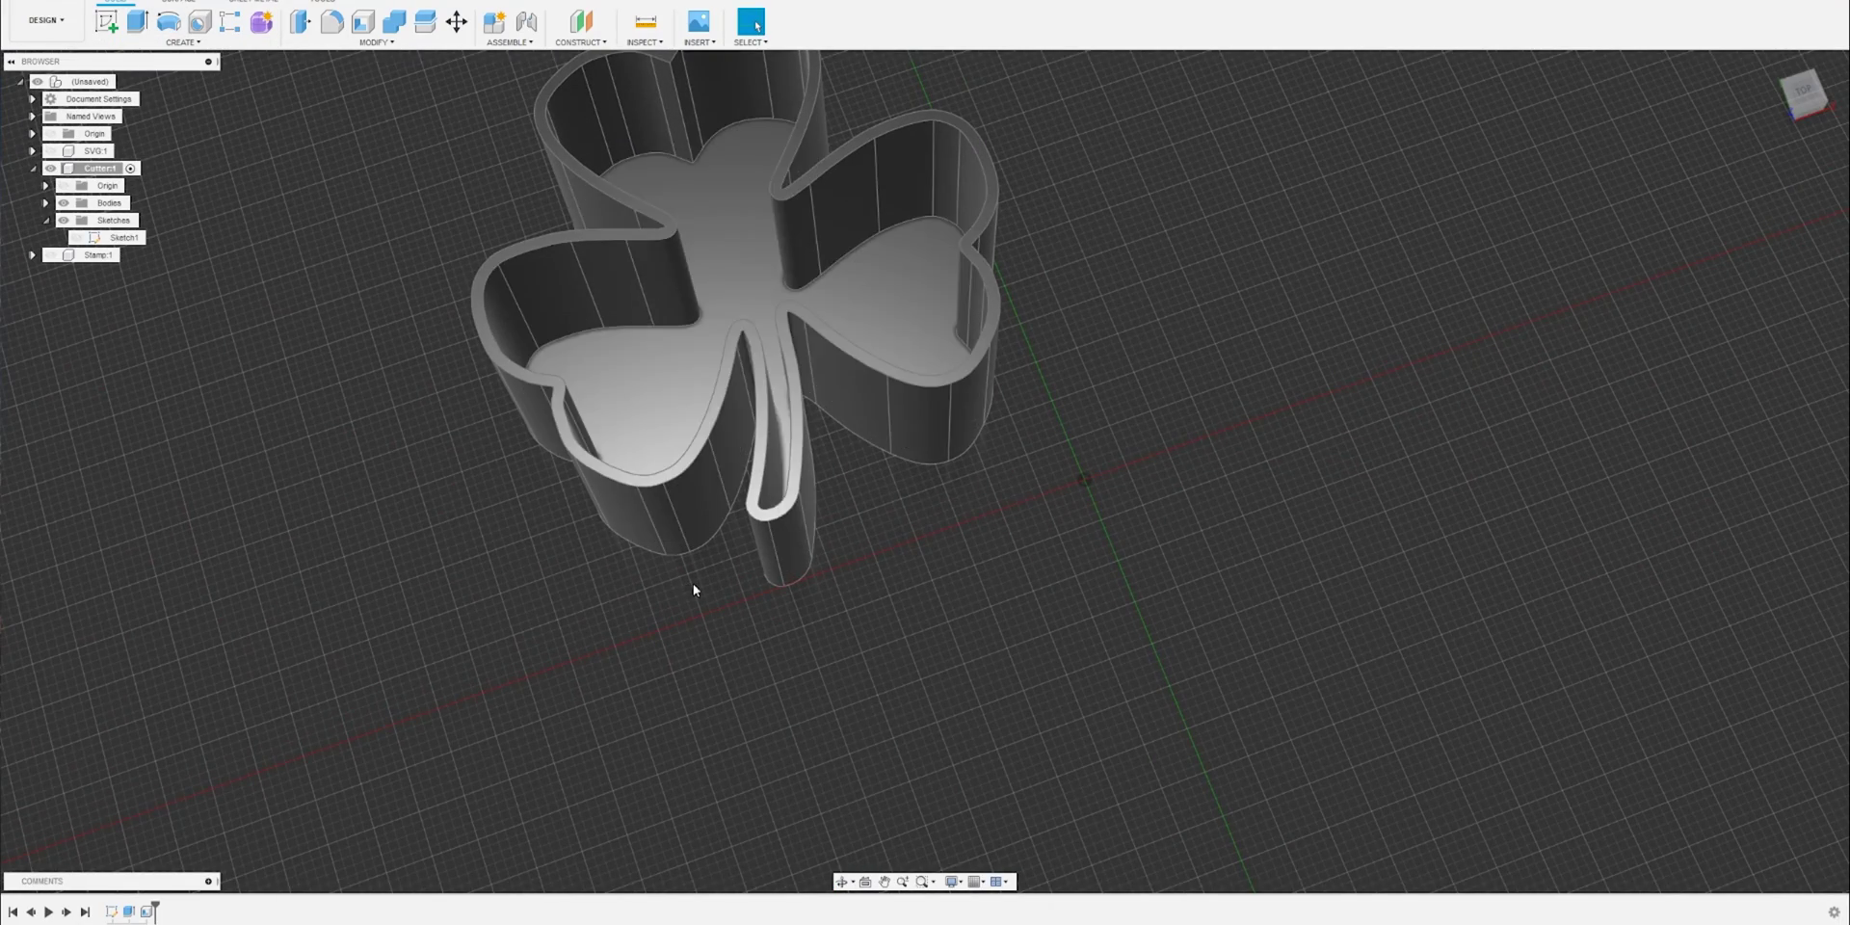
pyautogui.keyDown('shift'); pyautogui.moveTo(692, 582); pyautogui.dragTo(695, 770, button='middle'); pyautogui.keyUp('shift')
# Step: Cut-extrude the shamrock's bottom face 1.2 mm to remove the cutter's floor
pyautogui.click(137, 20)
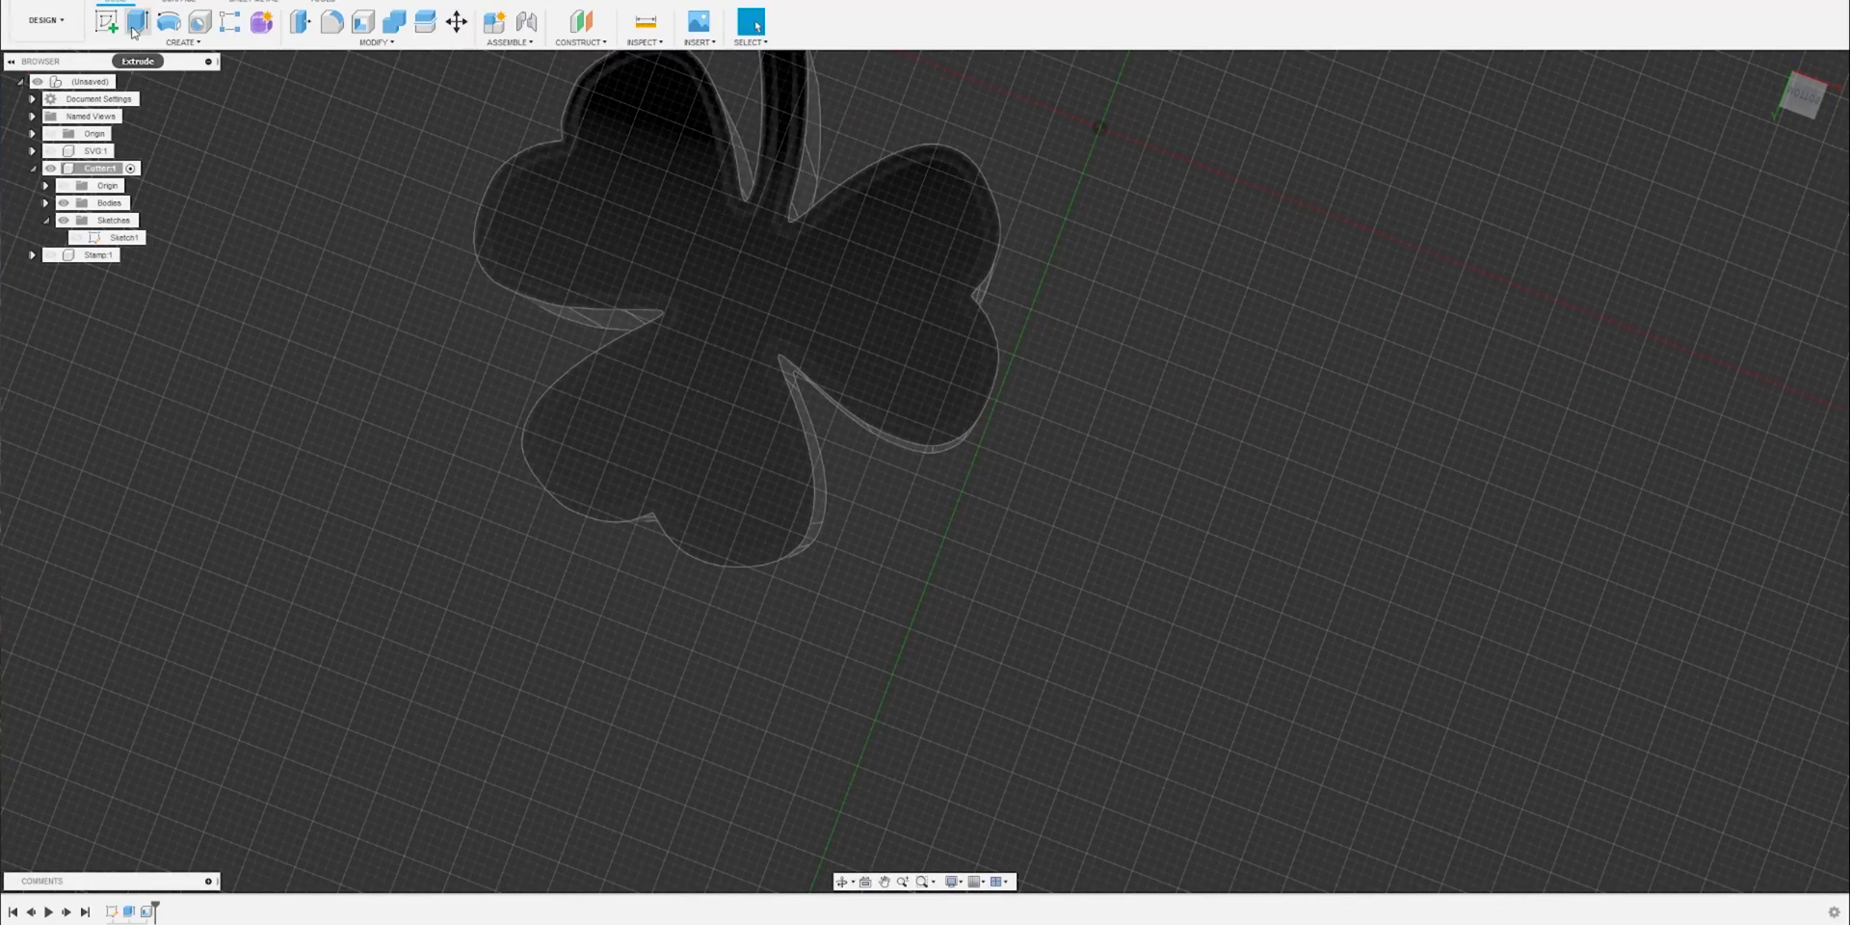
pyautogui.click(667, 227)
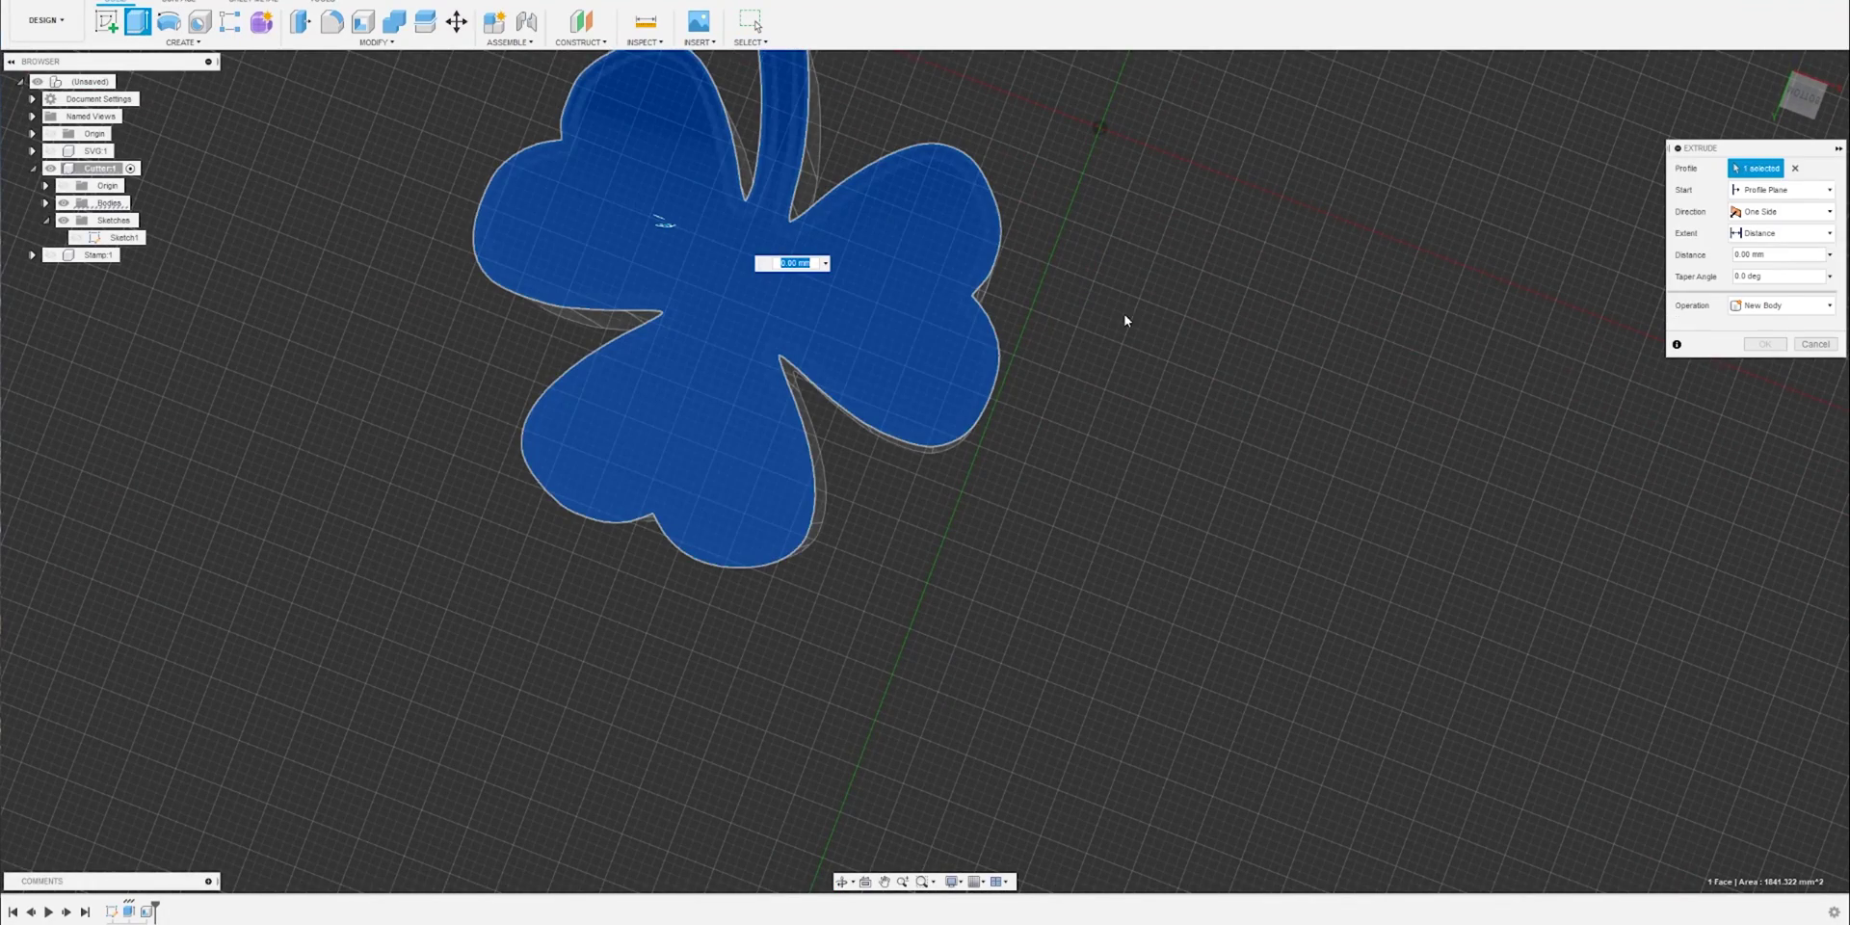
pyautogui.keyDown('shift'); pyautogui.moveTo(1123, 318); pyautogui.dragTo(1253, 356, button='middle'); pyautogui.keyUp('shift')
pyautogui.click(1770, 305)
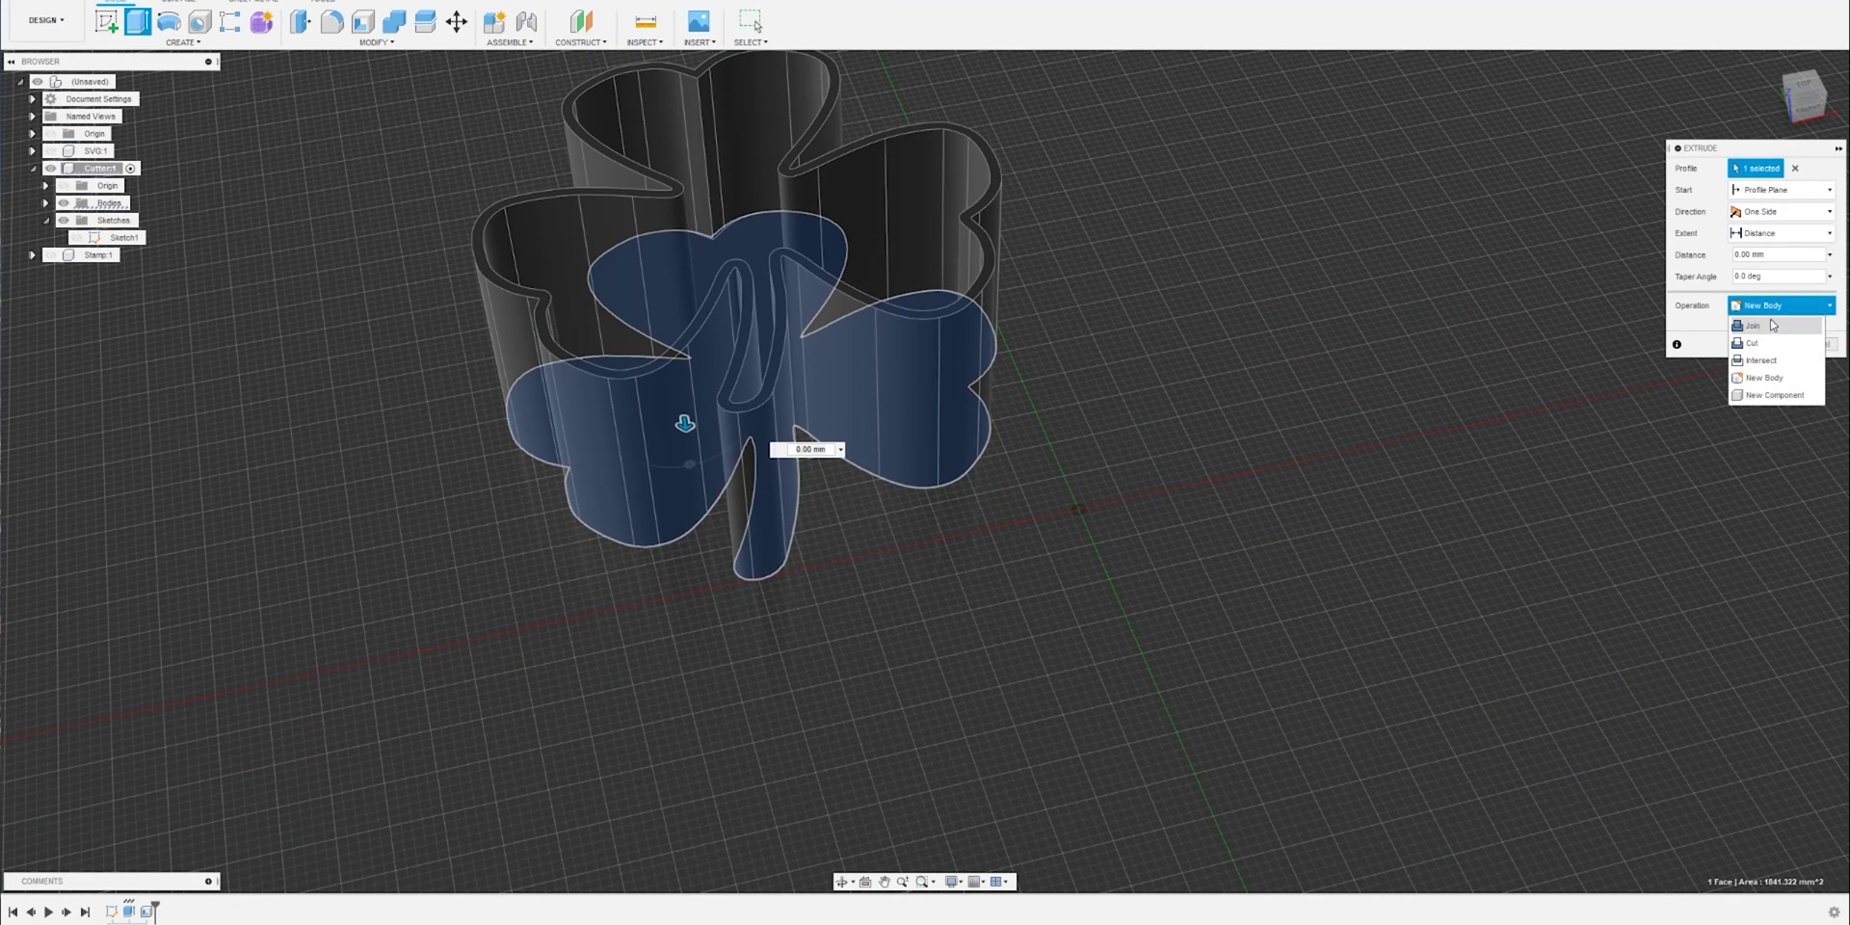
pyautogui.click(1769, 332)
pyautogui.click(1736, 255)
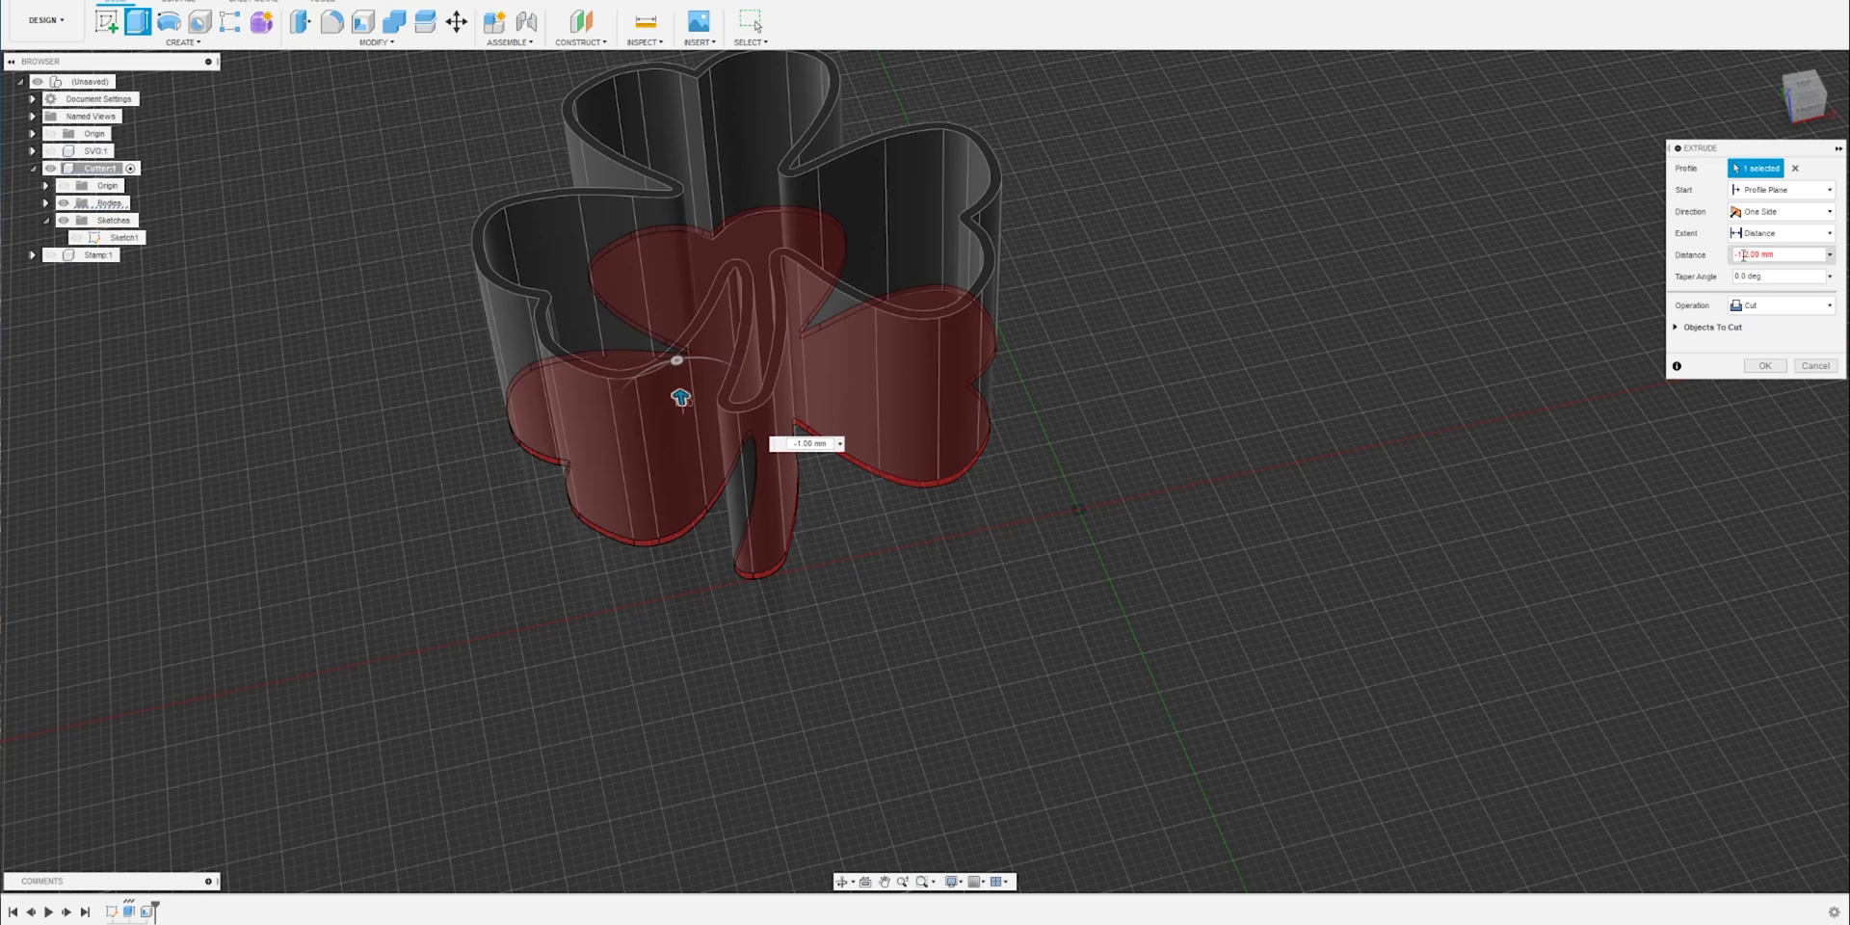
pyautogui.write('2')
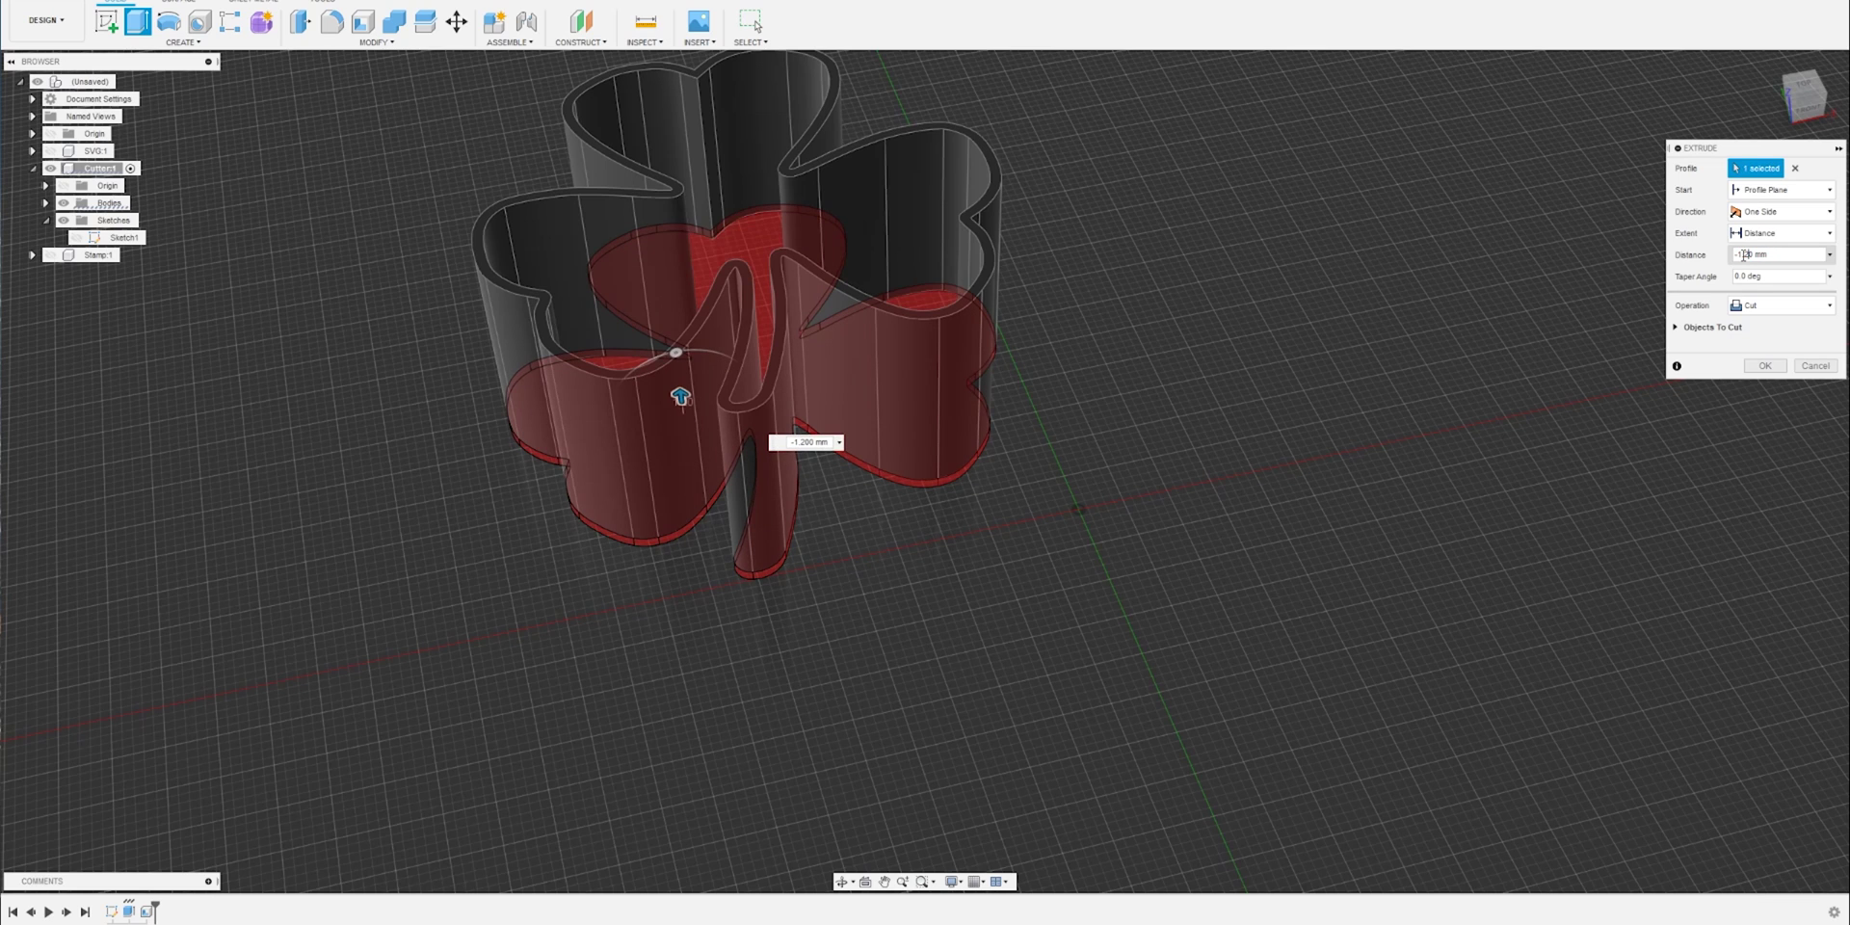
pyautogui.press('Return')
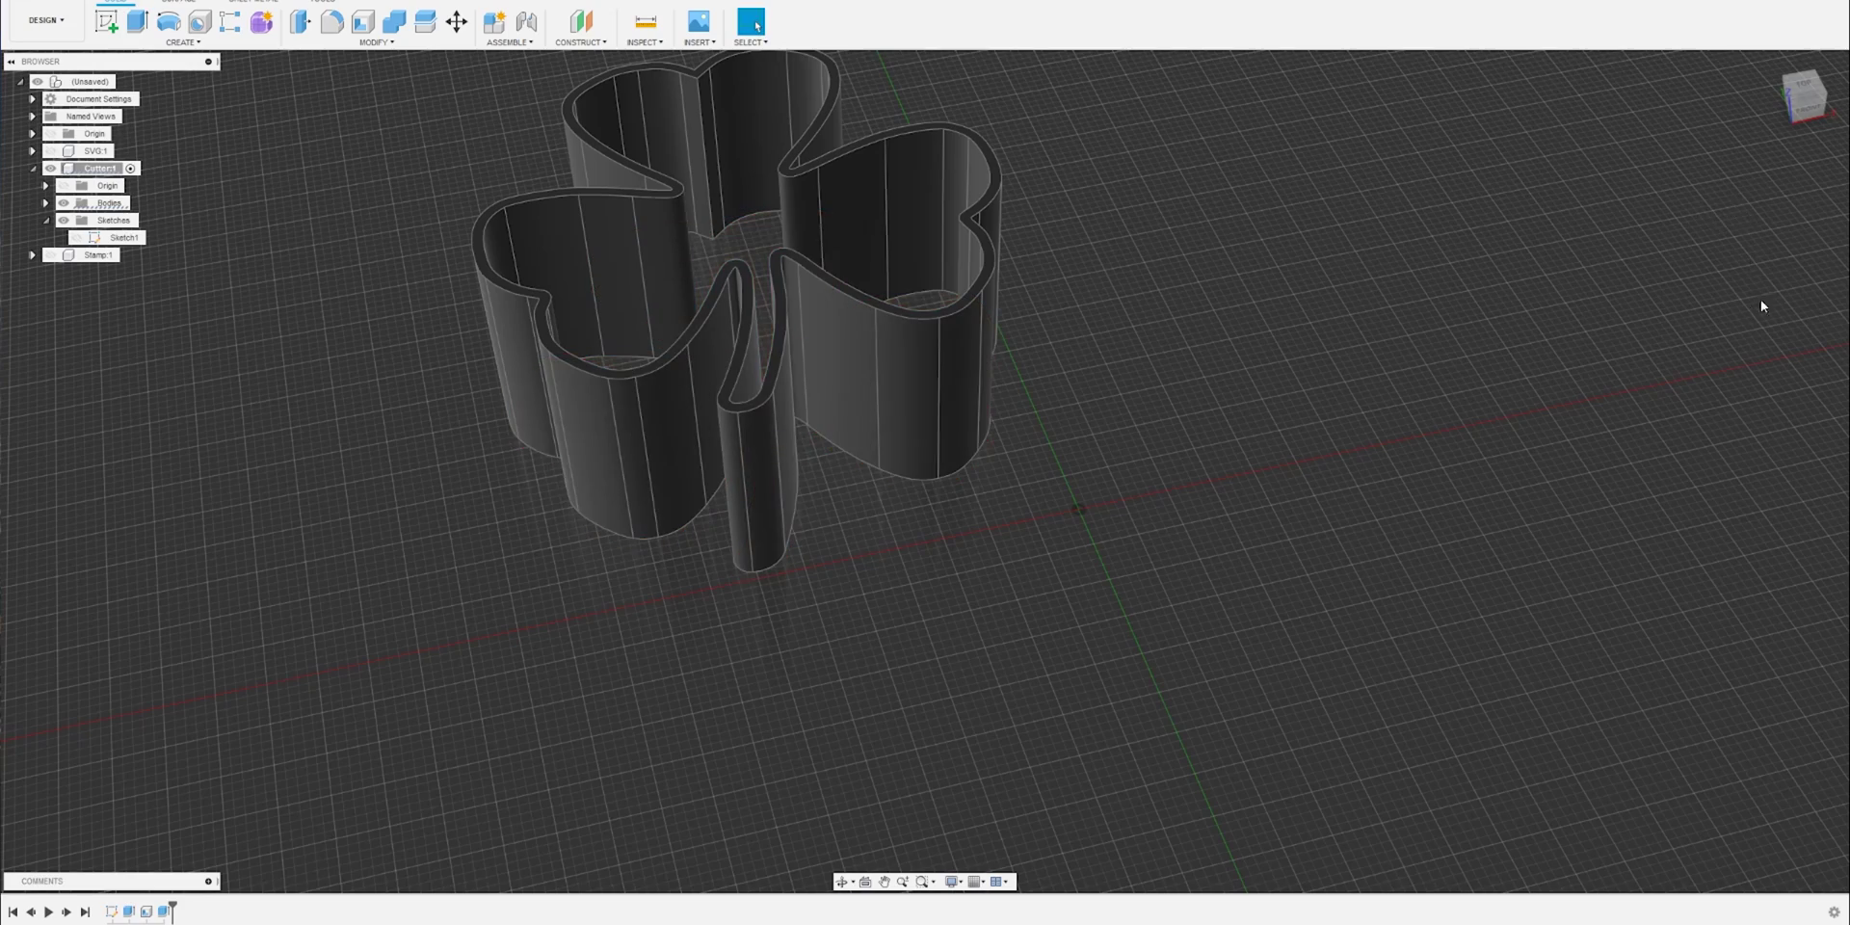
pyautogui.keyDown('shift'); pyautogui.moveTo(1760, 299); pyautogui.dragTo(1597, 268, button='middle'); pyautogui.keyUp('shift')
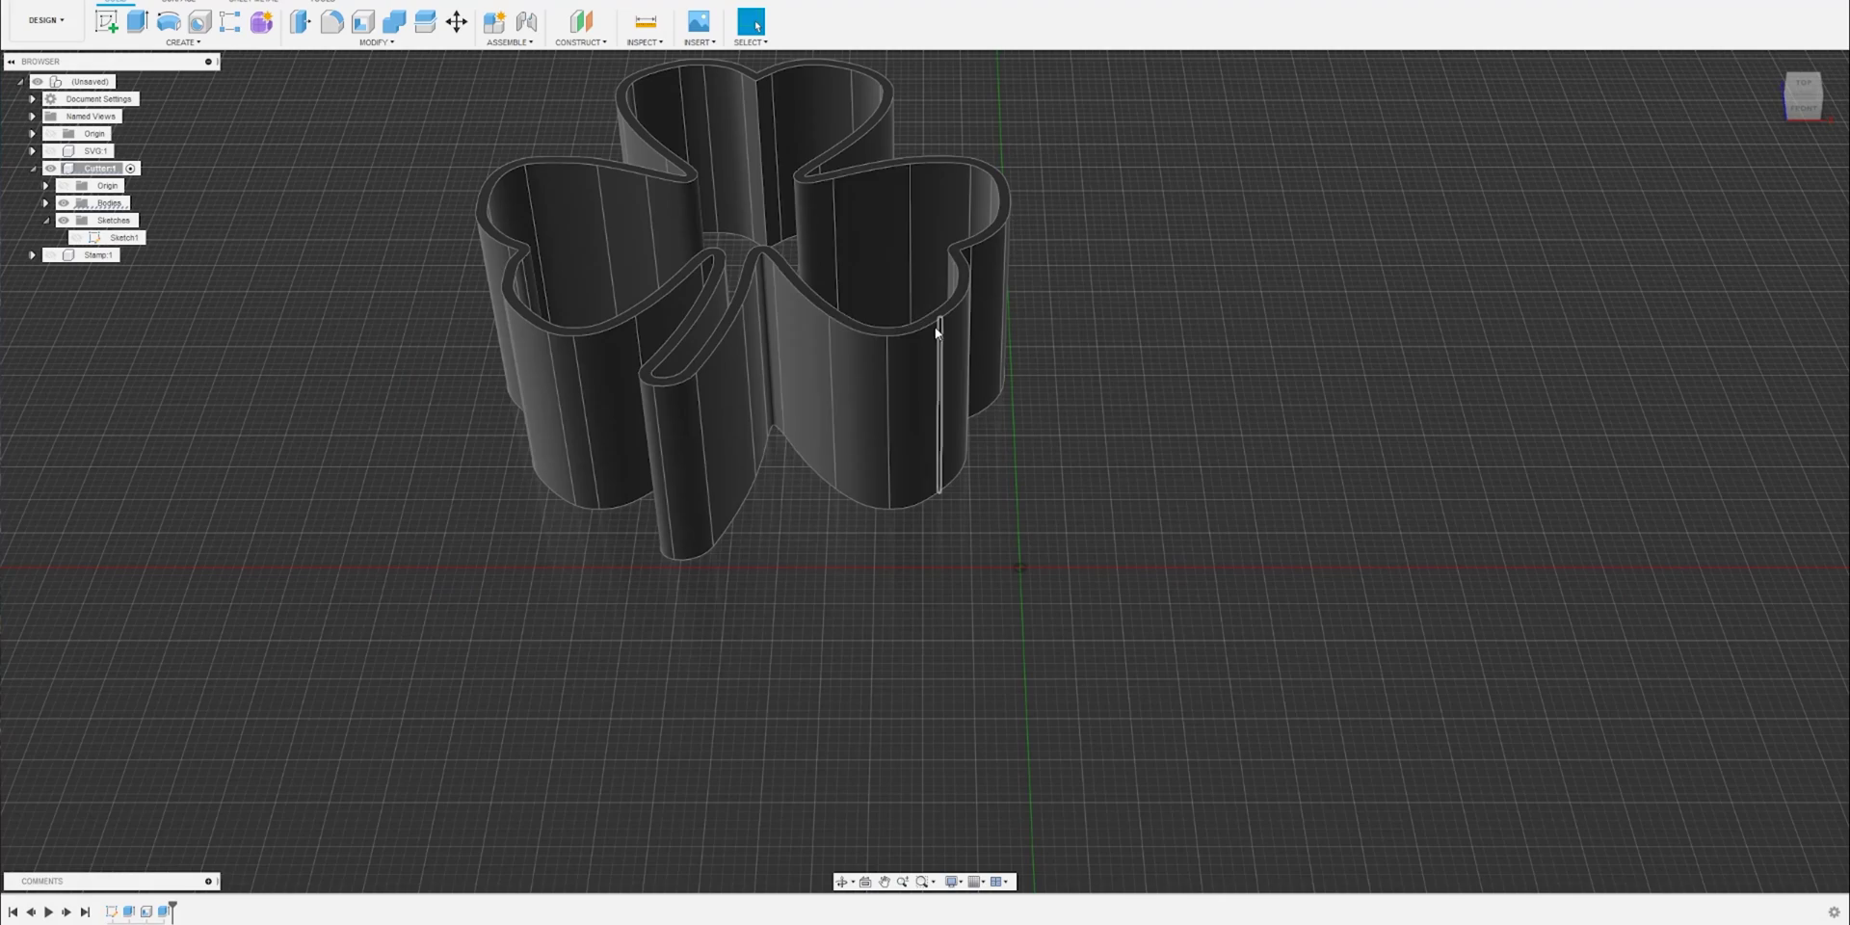
pyautogui.keyDown('shift'); pyautogui.moveTo(780, 296); pyautogui.dragTo(1204, 240, button='middle'); pyautogui.keyUp('shift')
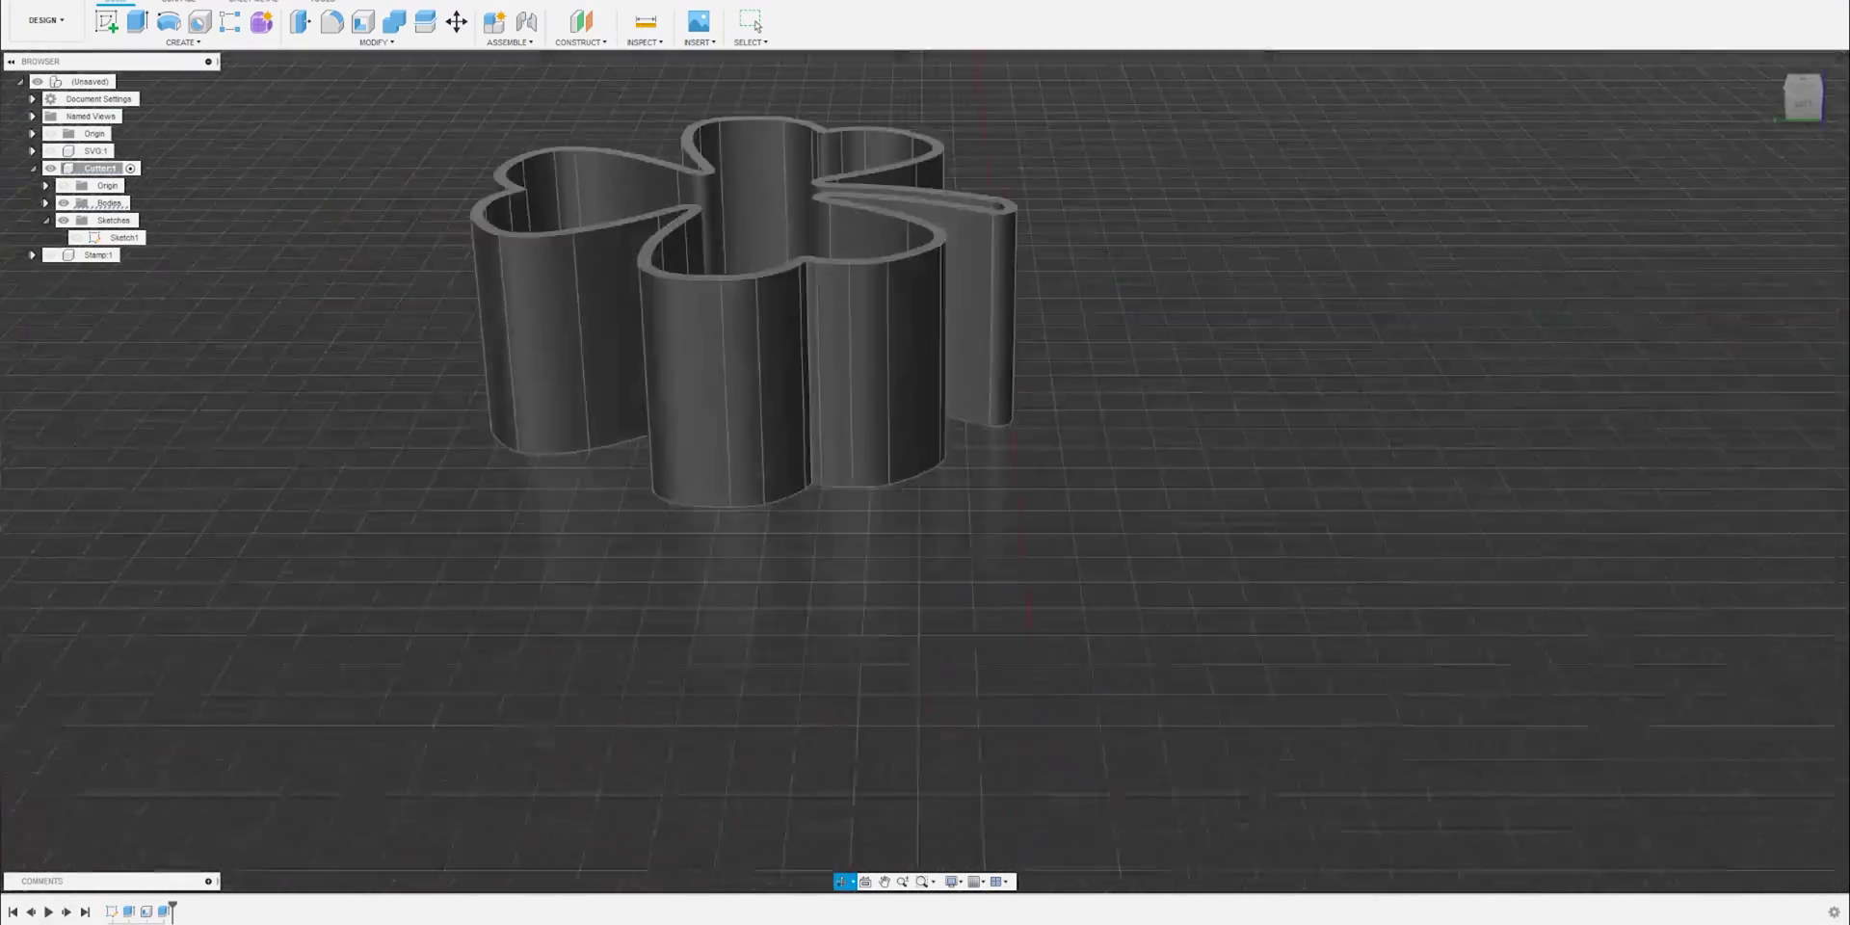
pyautogui.keyDown('shift'); pyautogui.moveTo(1686, 352); pyautogui.dragTo(1356, 285, button='middle'); pyautogui.keyUp('shift')
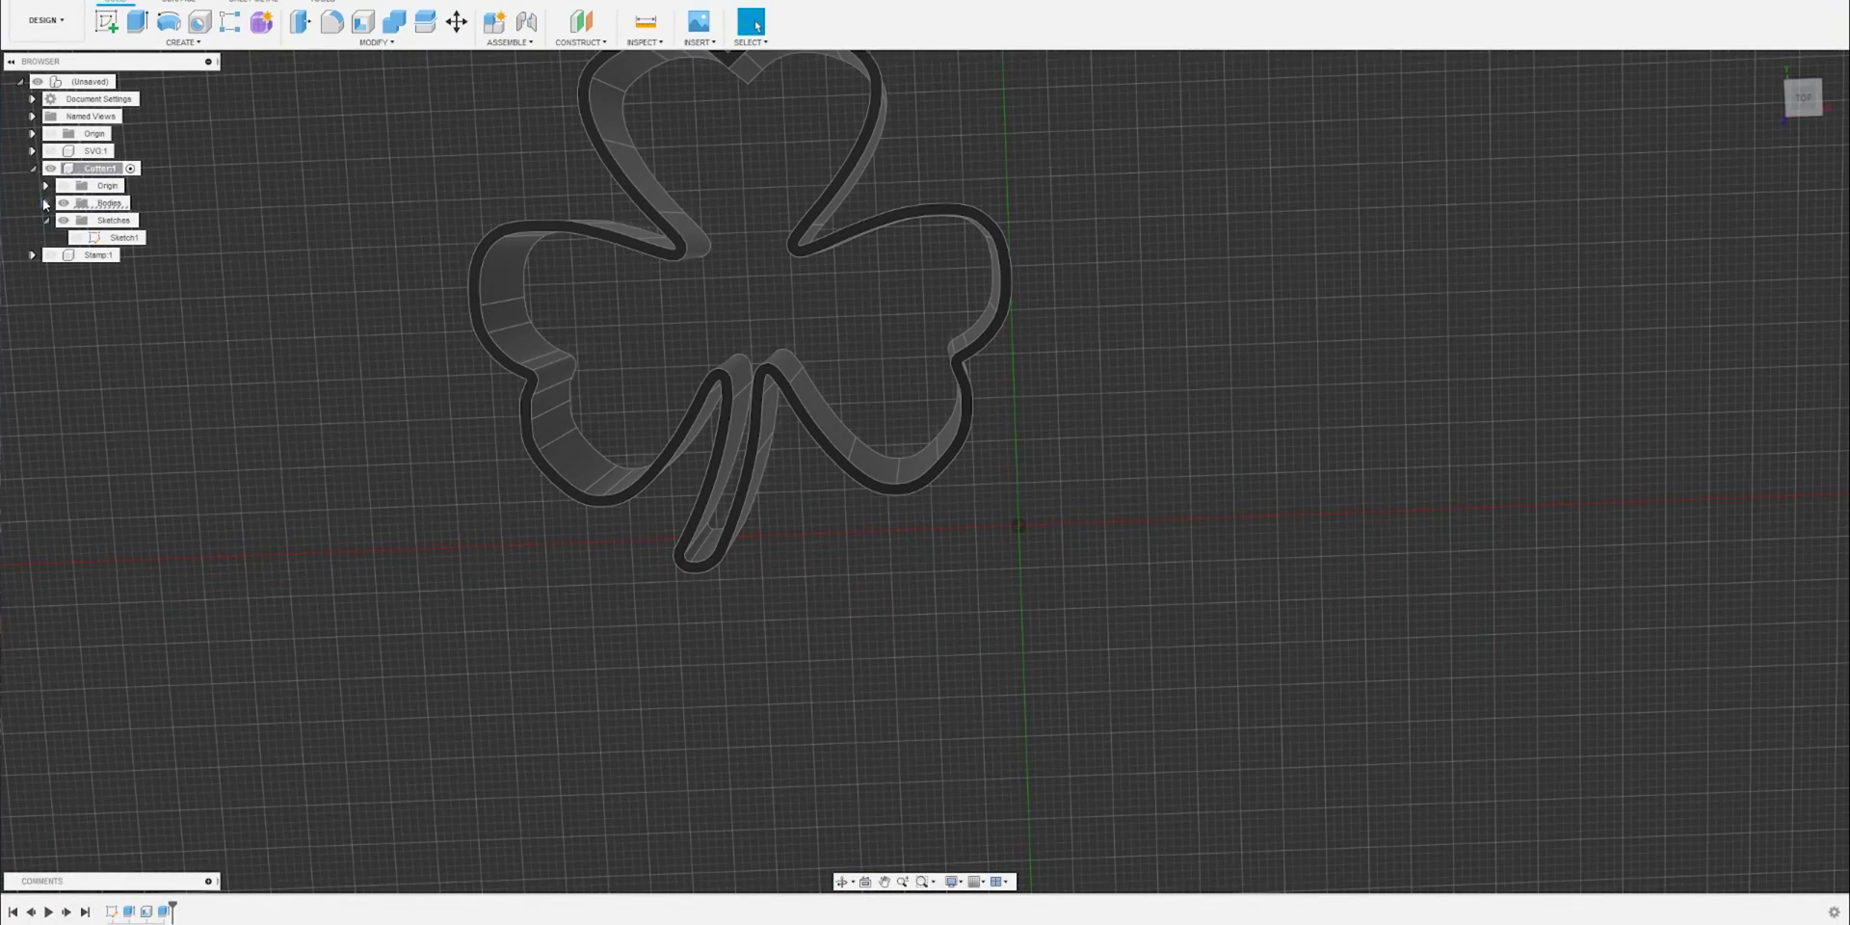
pyautogui.click(58, 168)
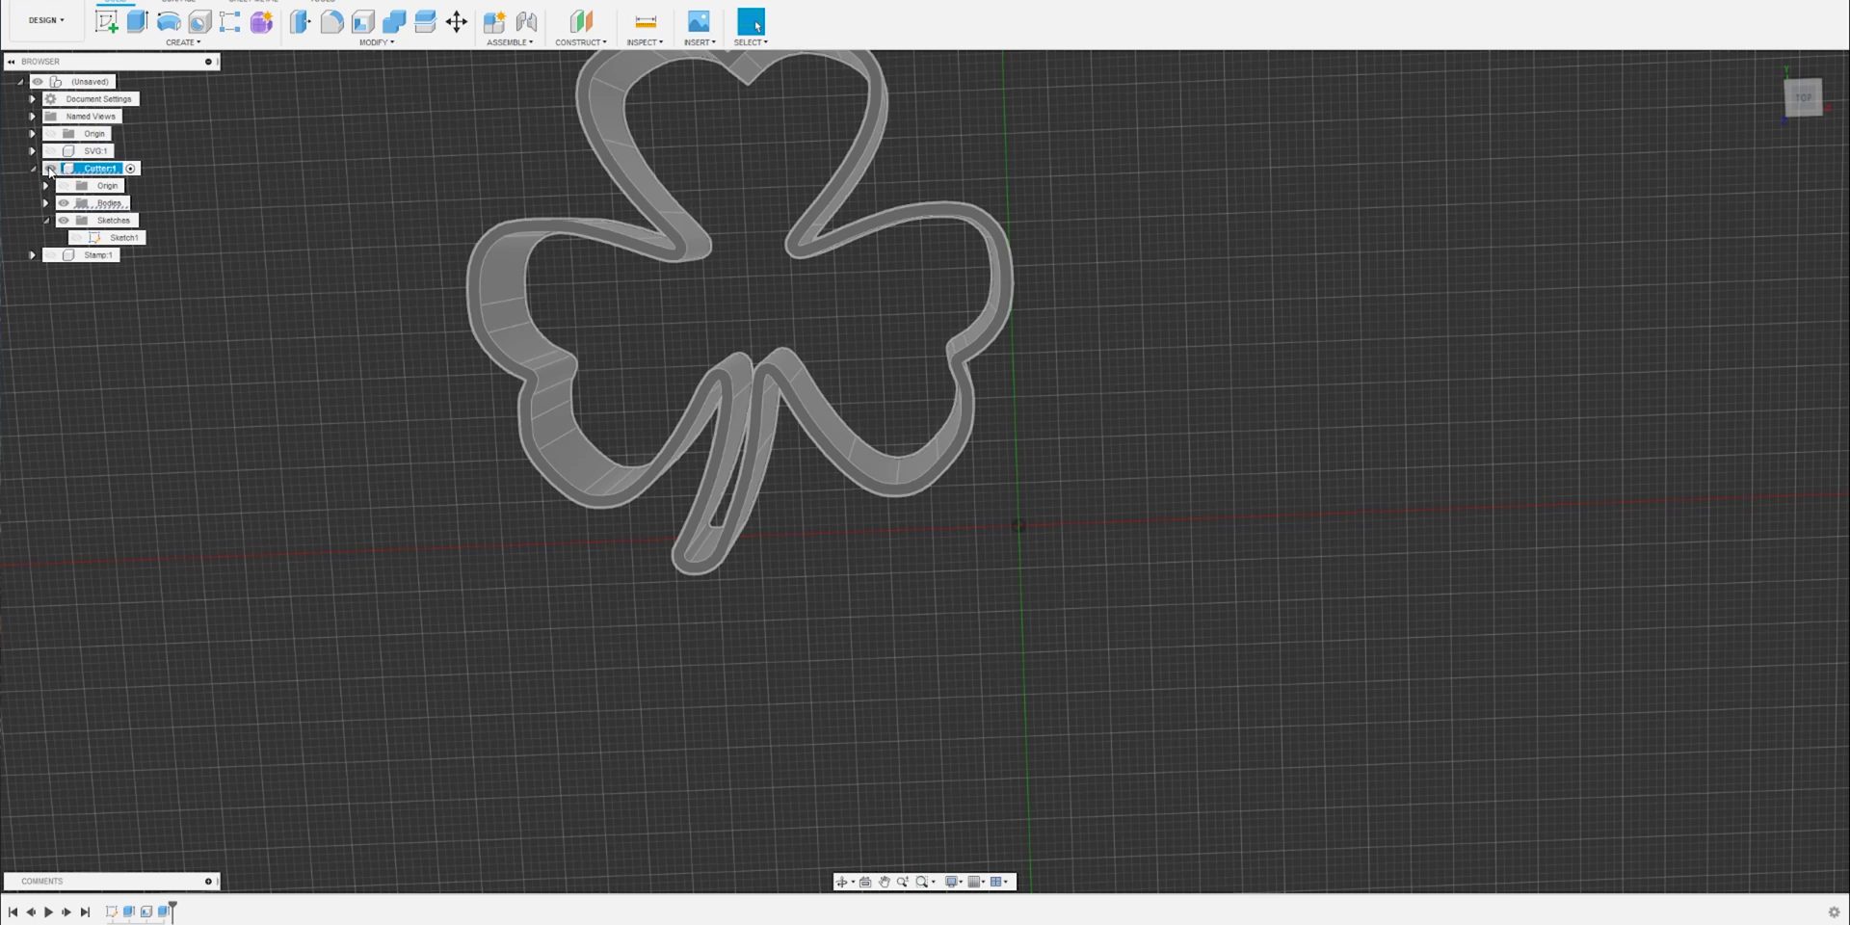
# Step: Hide Cutter:1, then activate and show Stamp:1
pyautogui.click(51, 169)
pyautogui.click(100, 254)
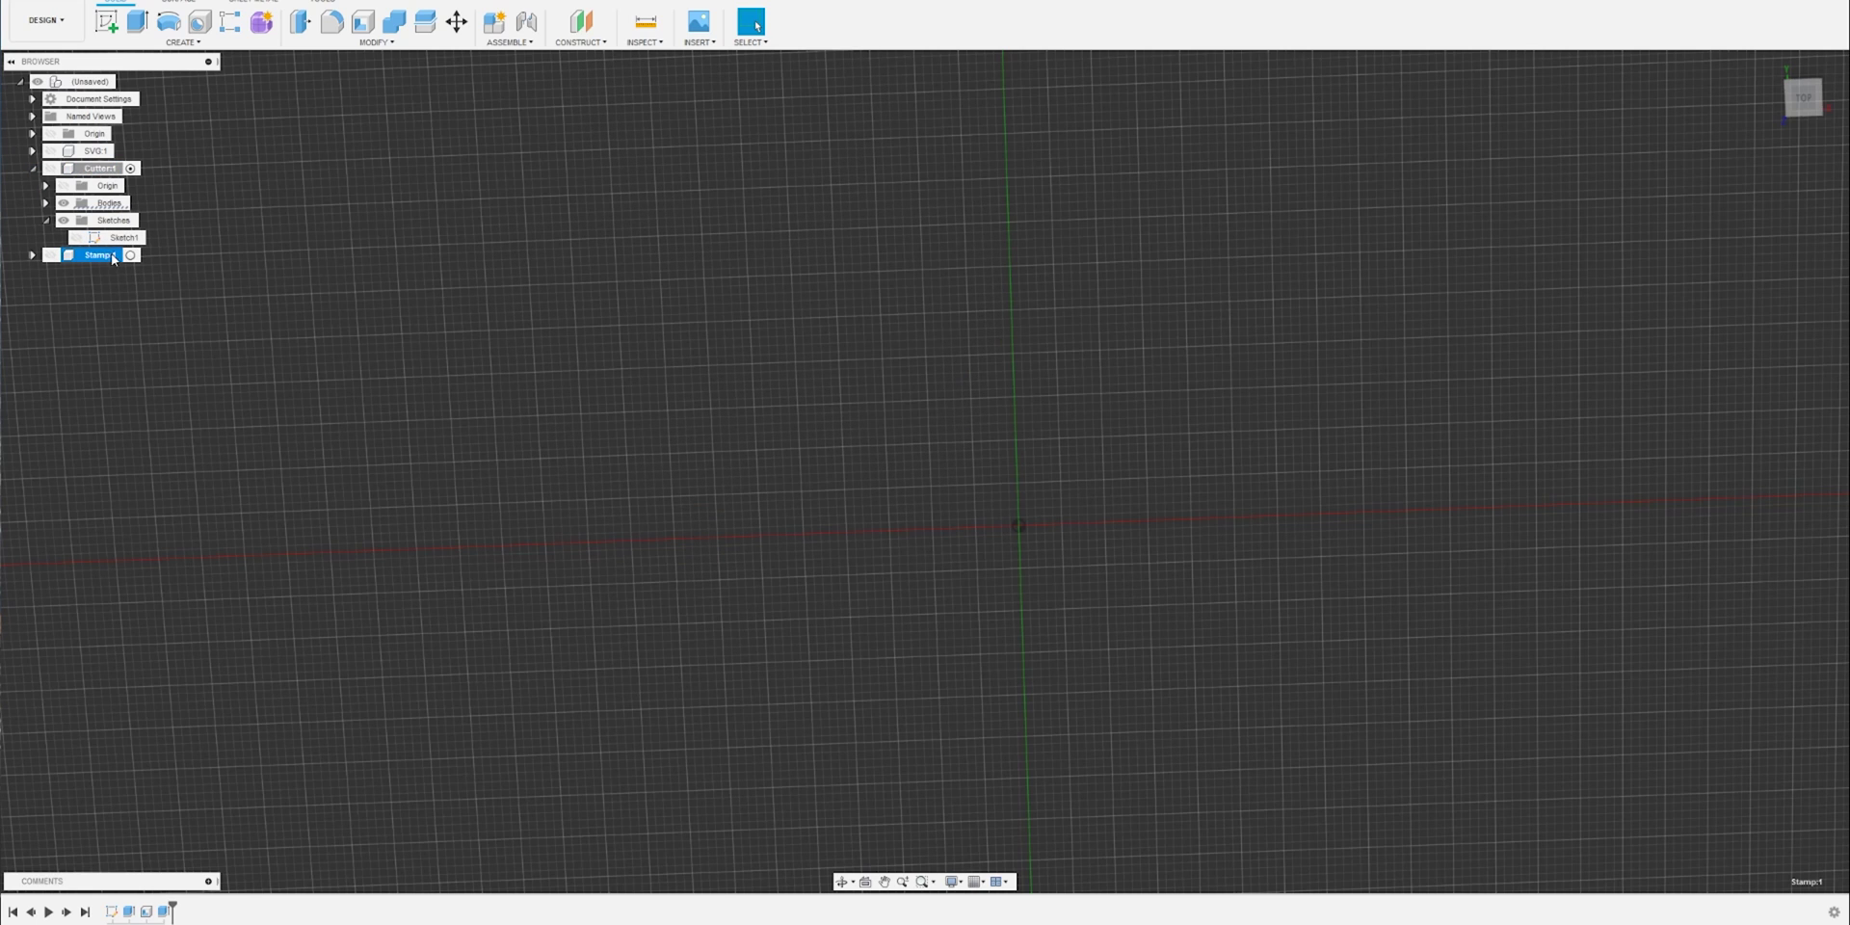
pyautogui.click(131, 256)
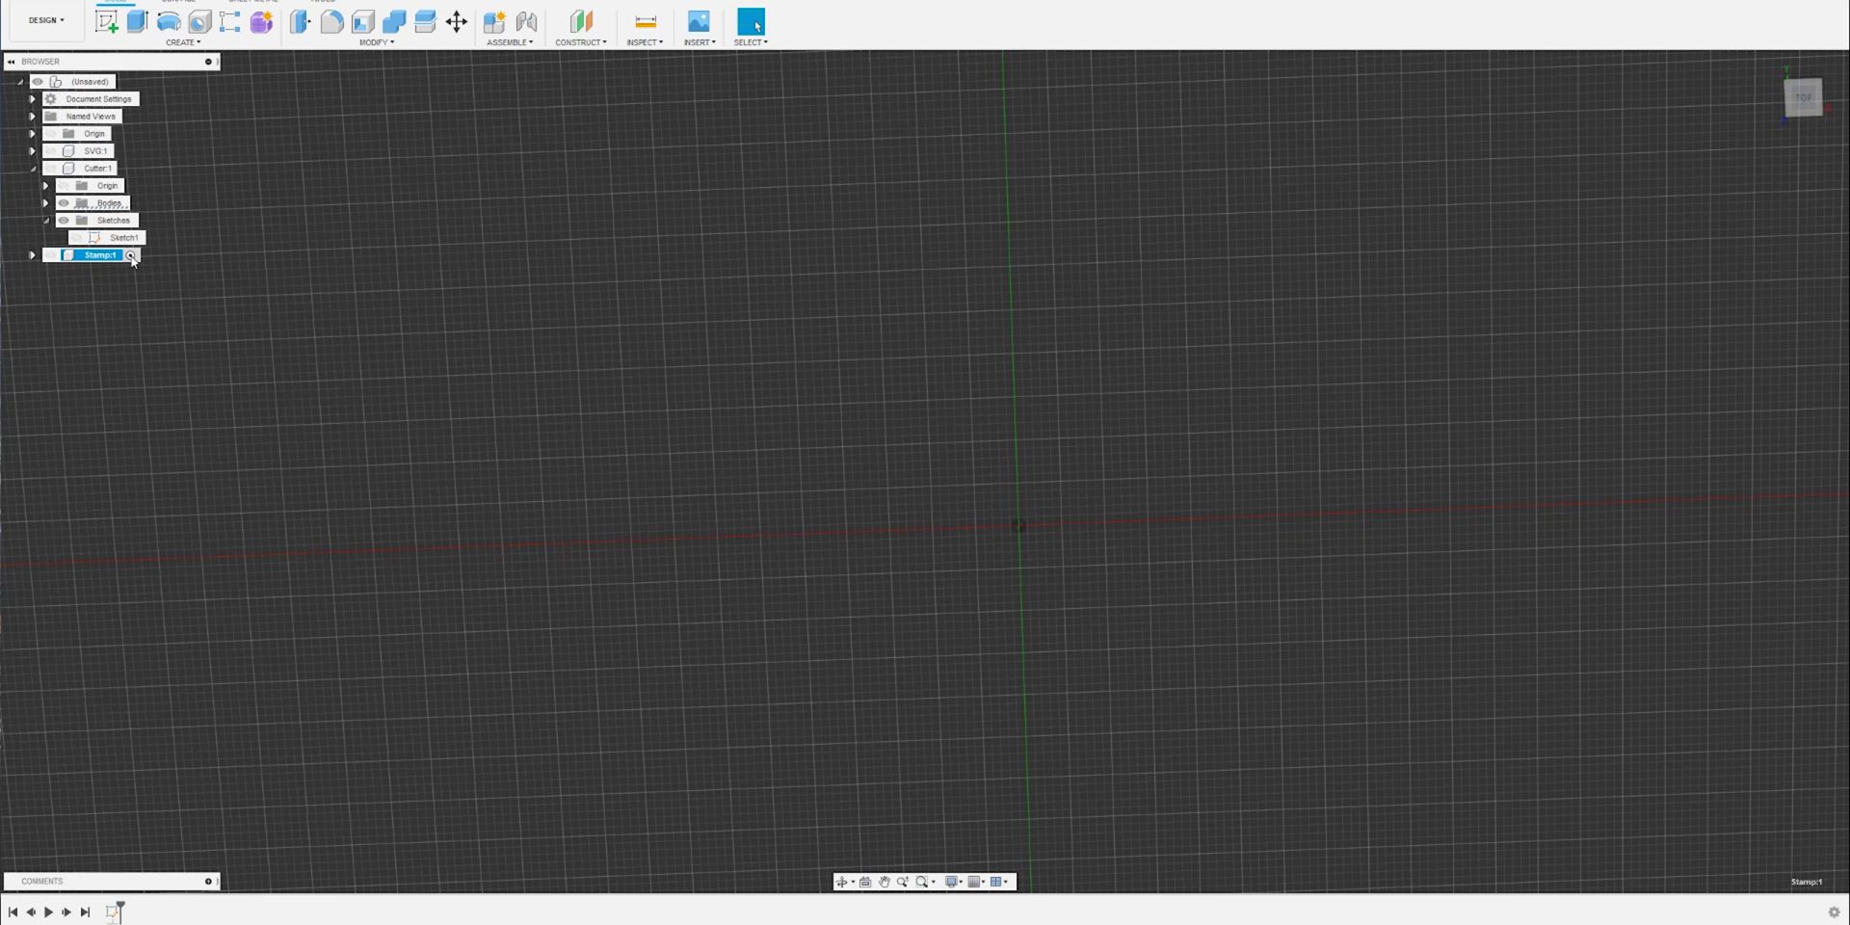
pyautogui.click(51, 255)
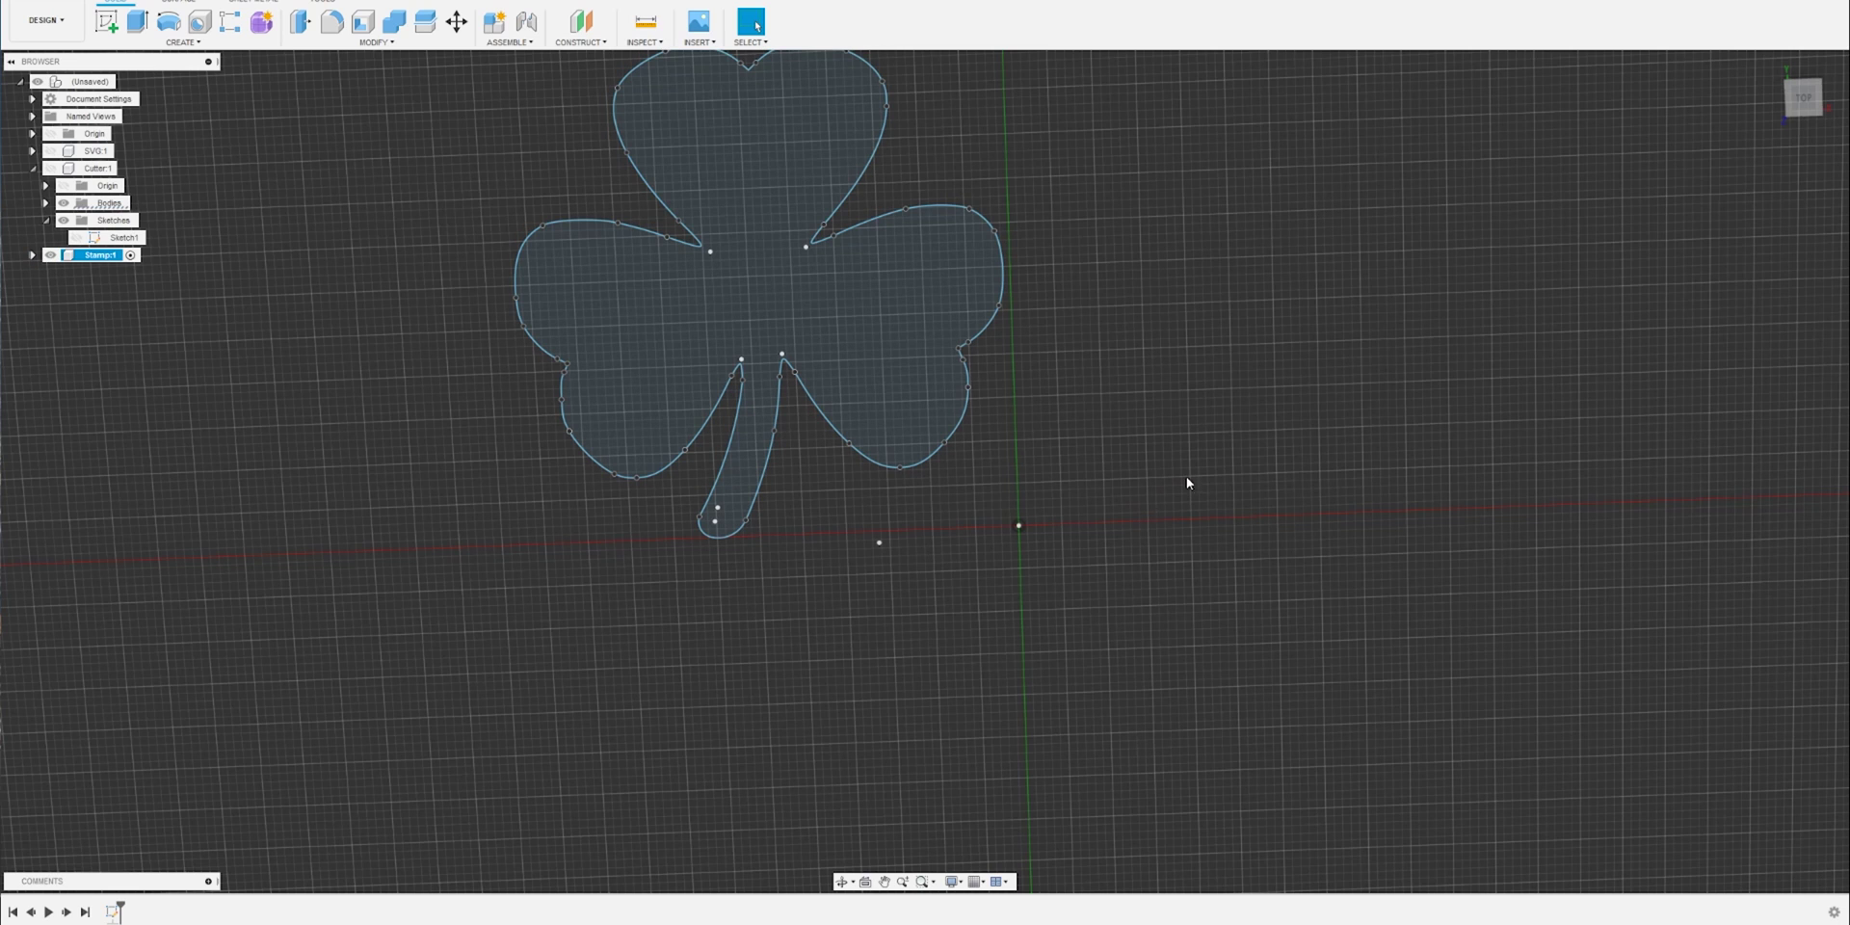
pyautogui.scroll(-4, 1186, 482)
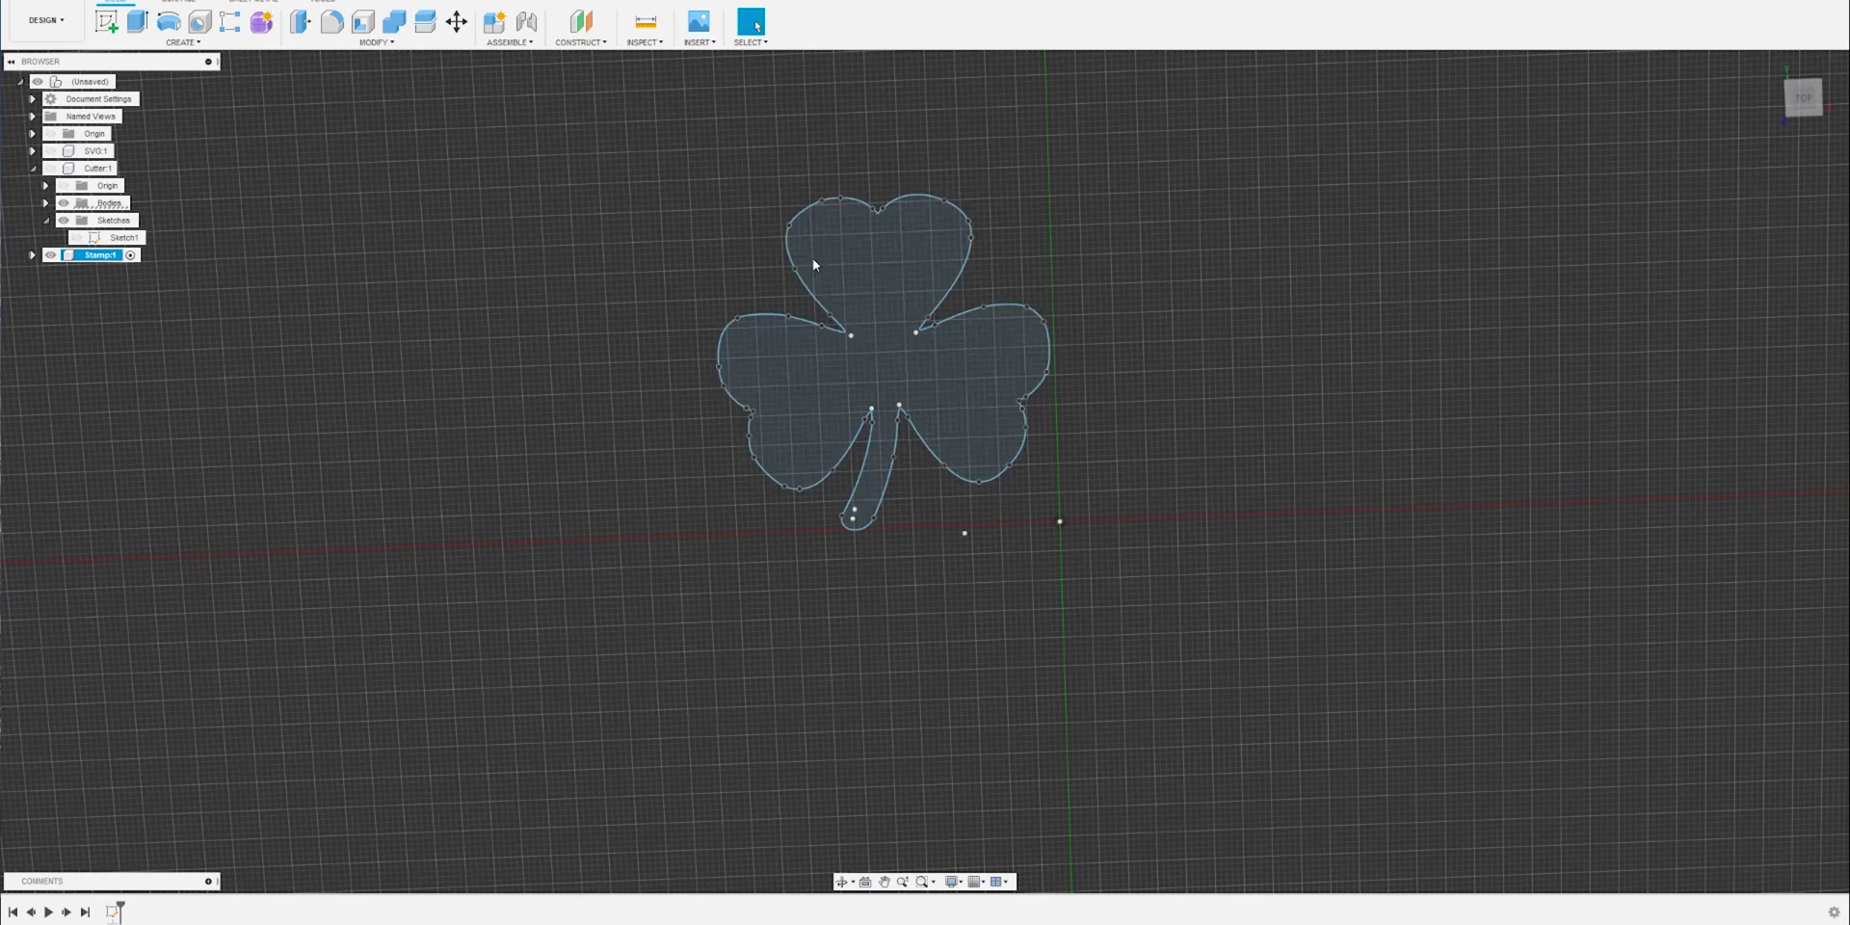
# Step: Rotate the whole shamrock sketch 15° about the Z axis with Move/Copy
pyautogui.moveTo(645, 153); pyautogui.dragTo(1183, 579)
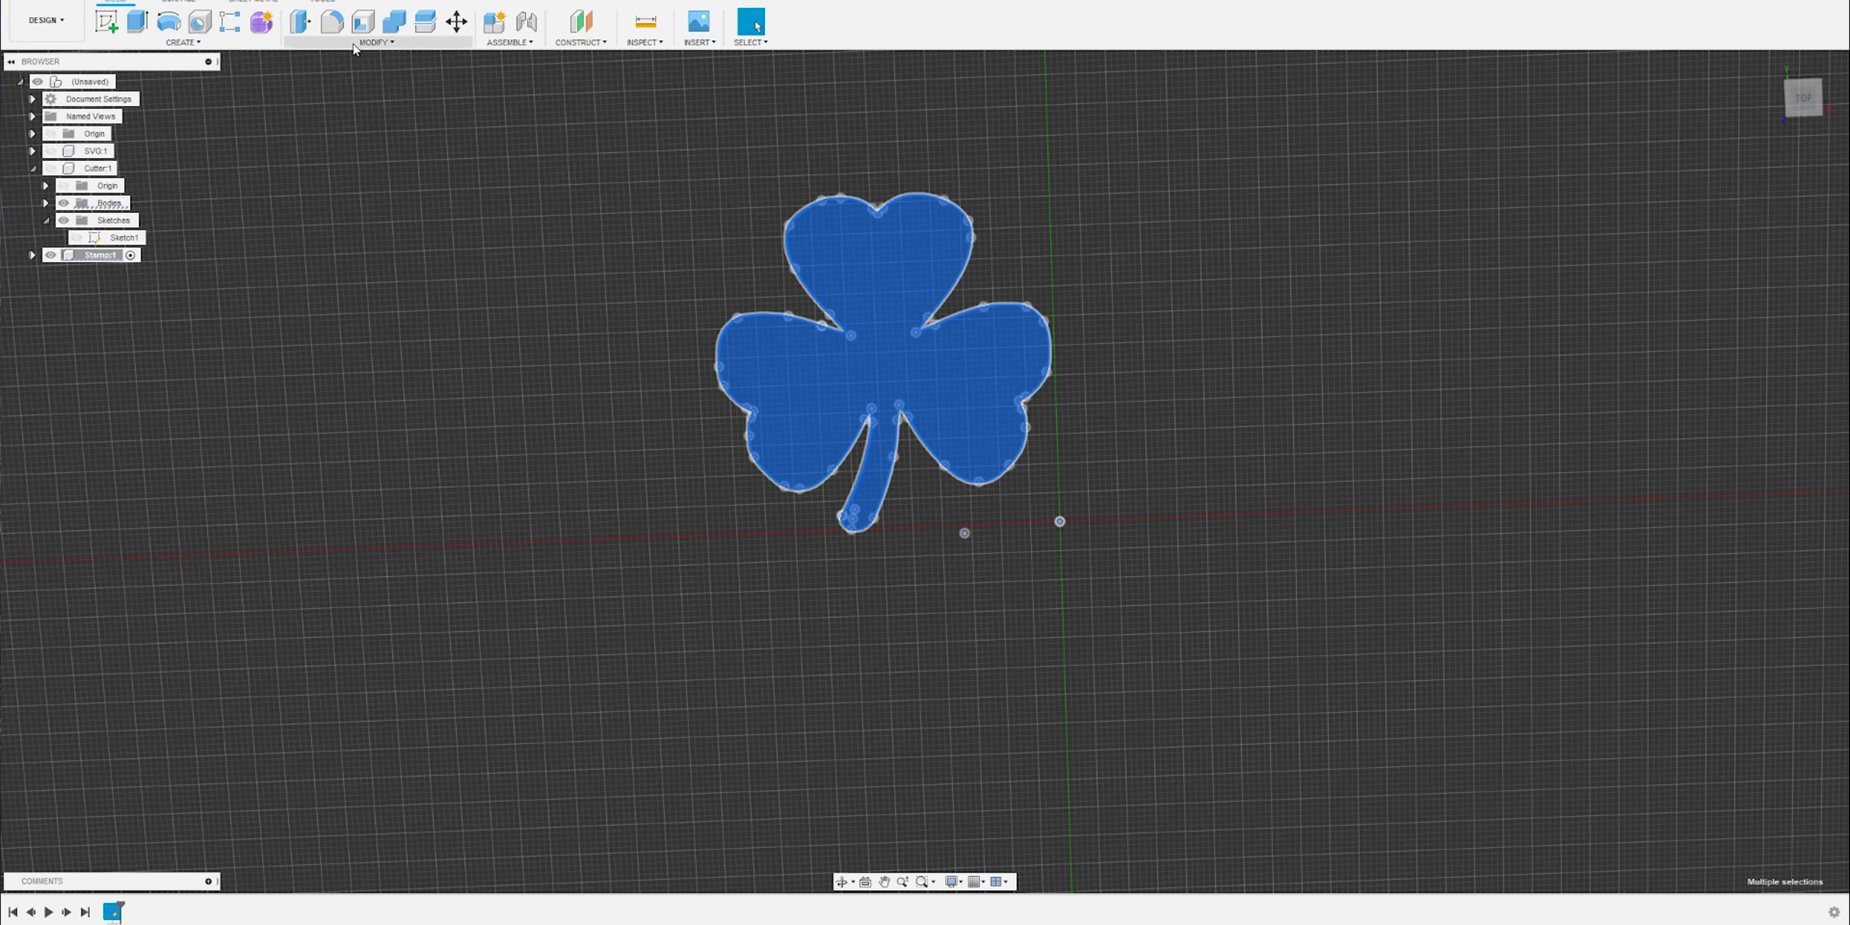
pyautogui.click(385, 42)
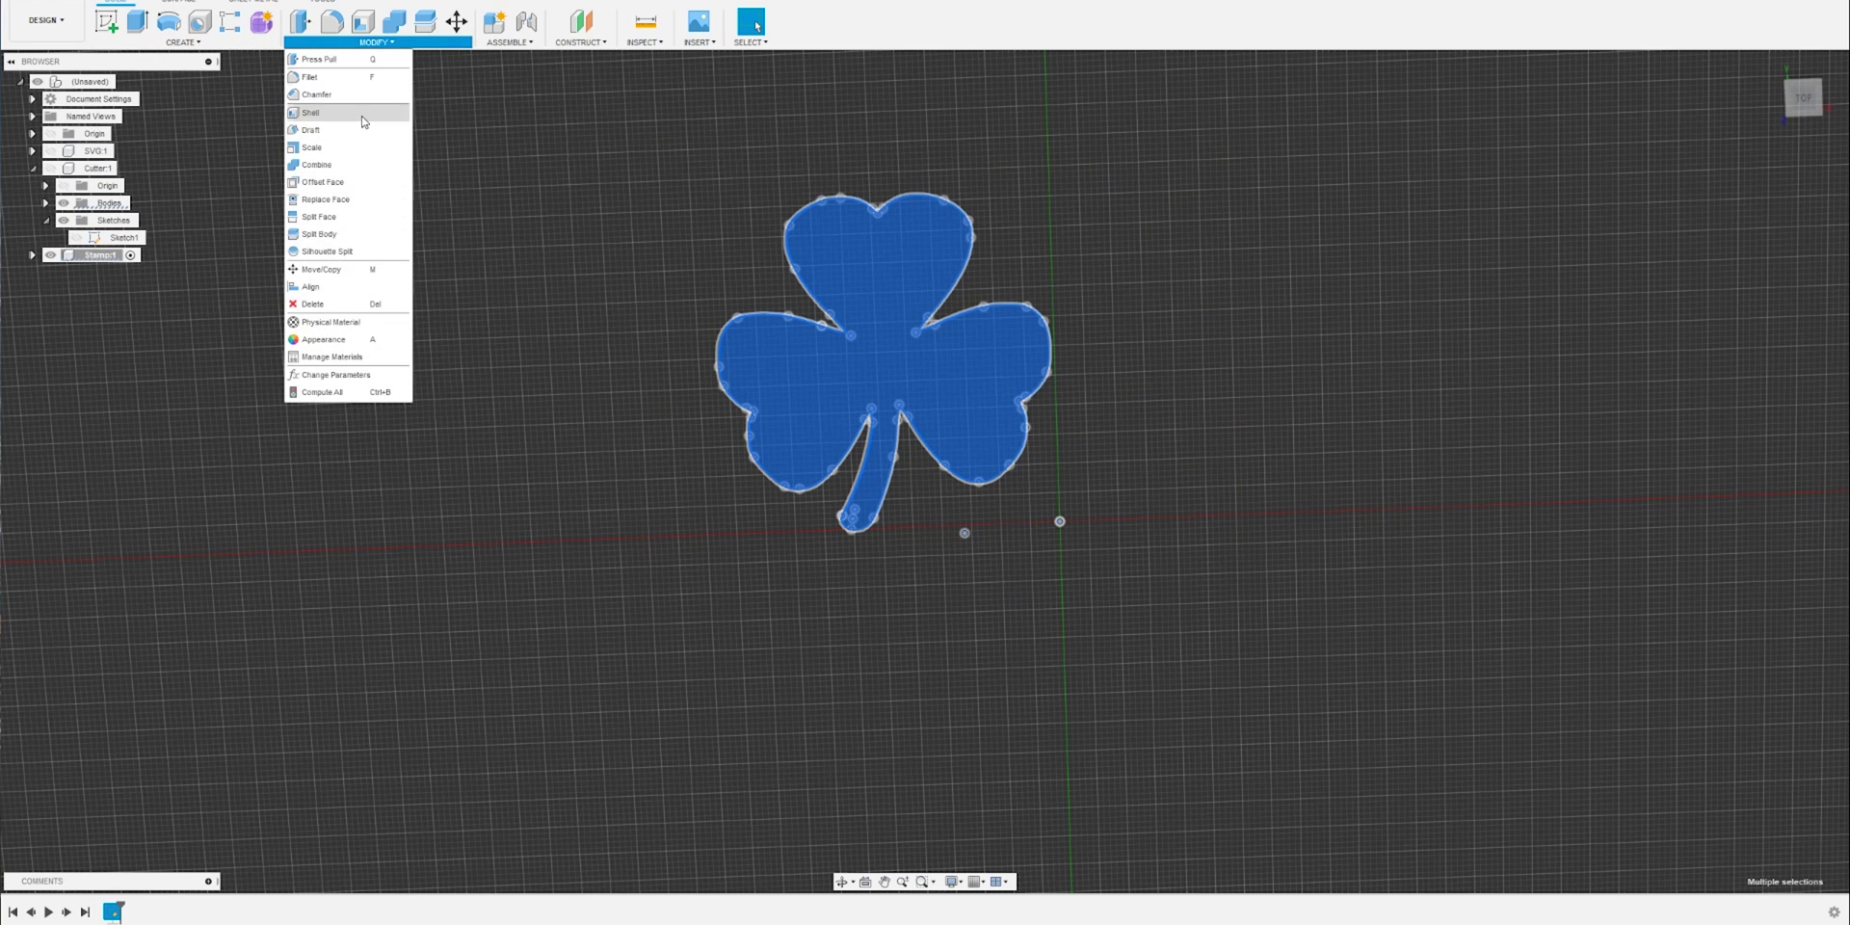
pyautogui.click(328, 270)
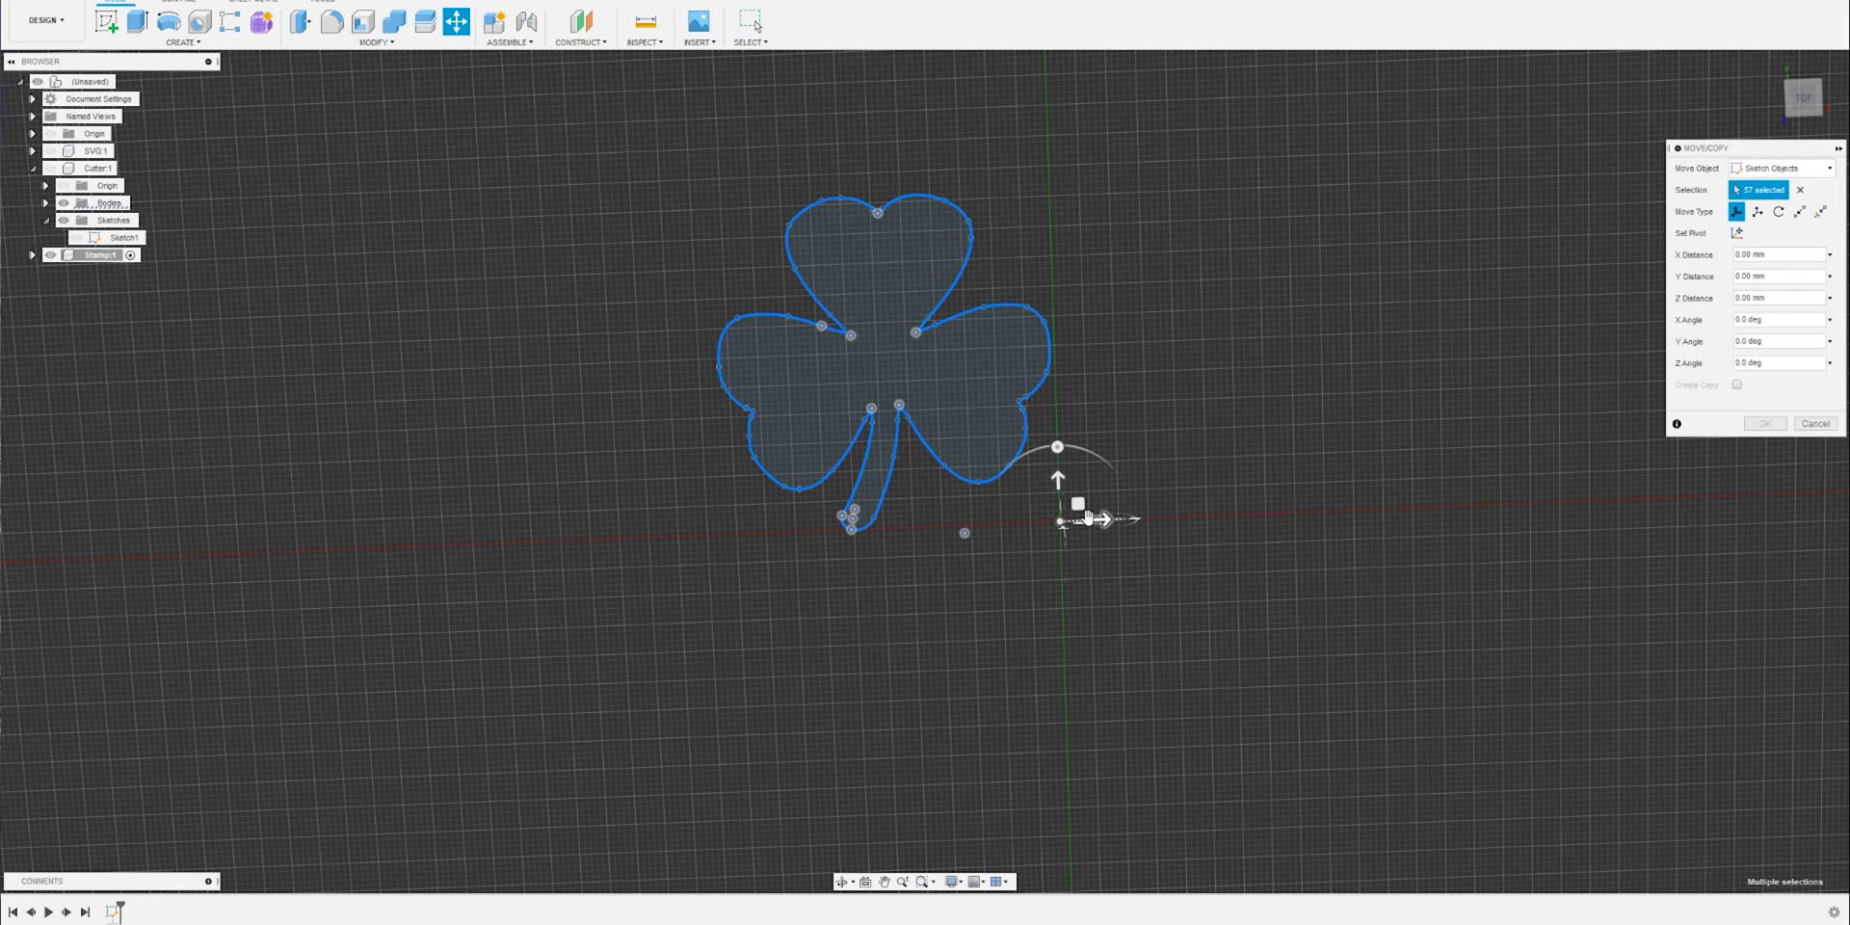
pyautogui.moveTo(1057, 446); pyautogui.dragTo(1038, 449)
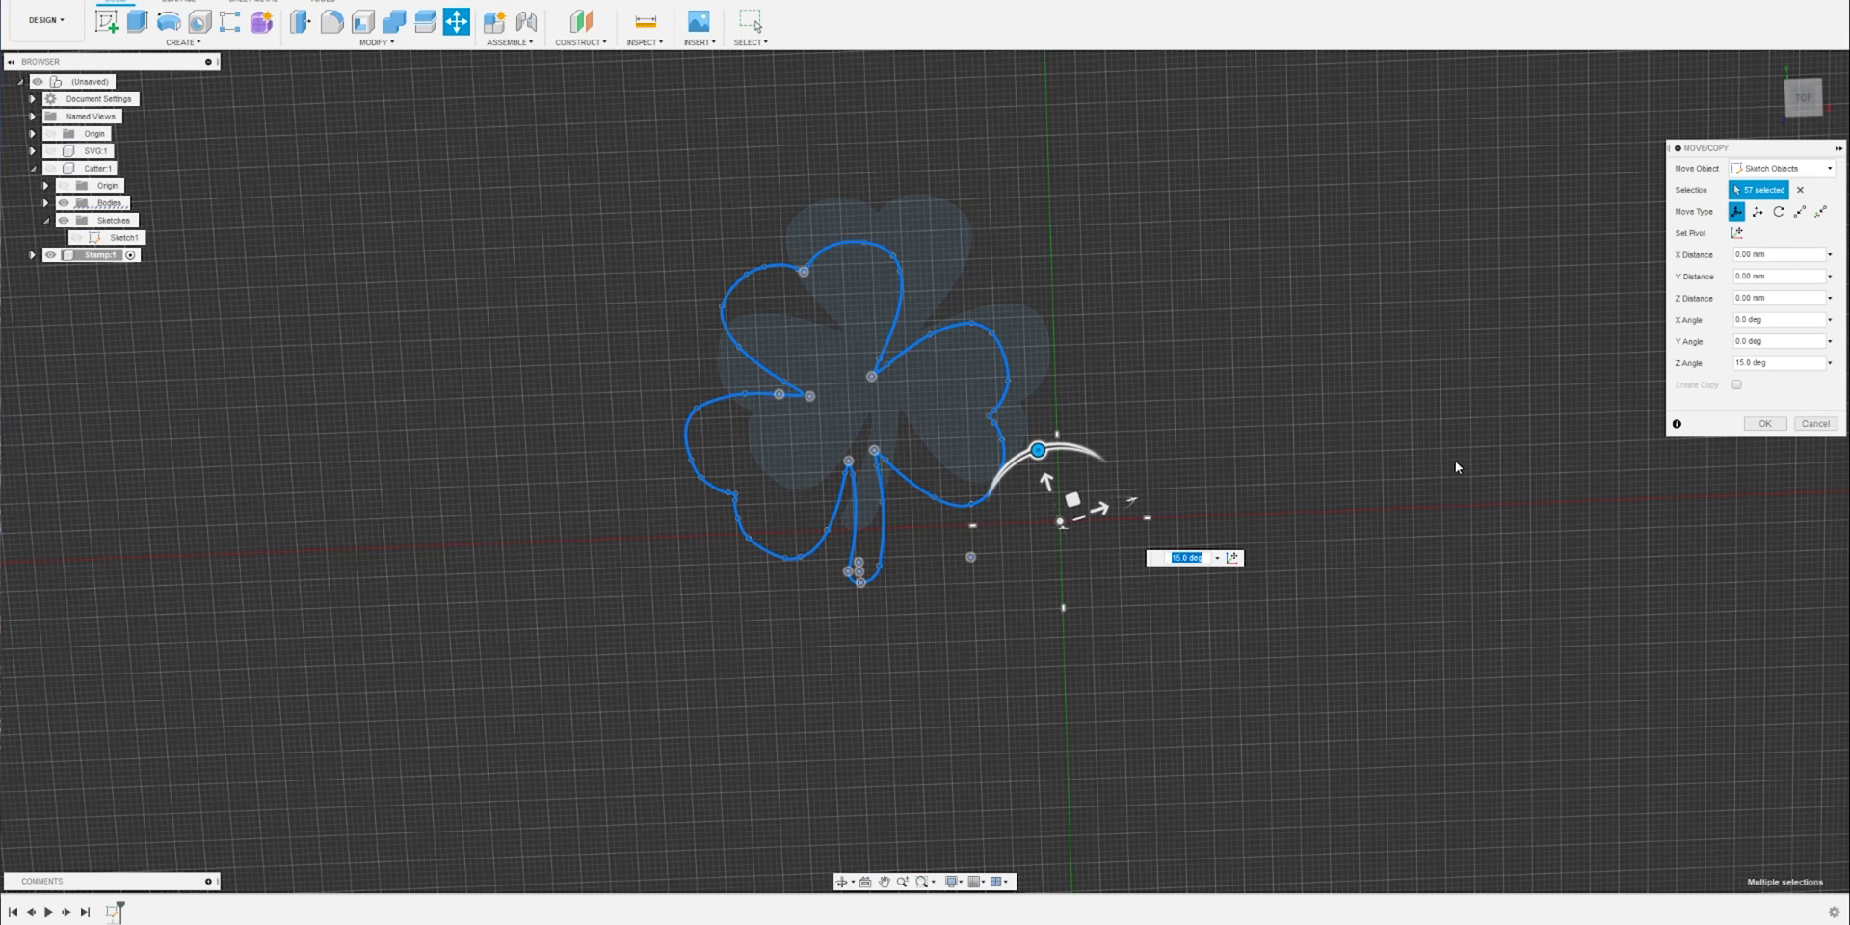
pyautogui.click(1764, 424)
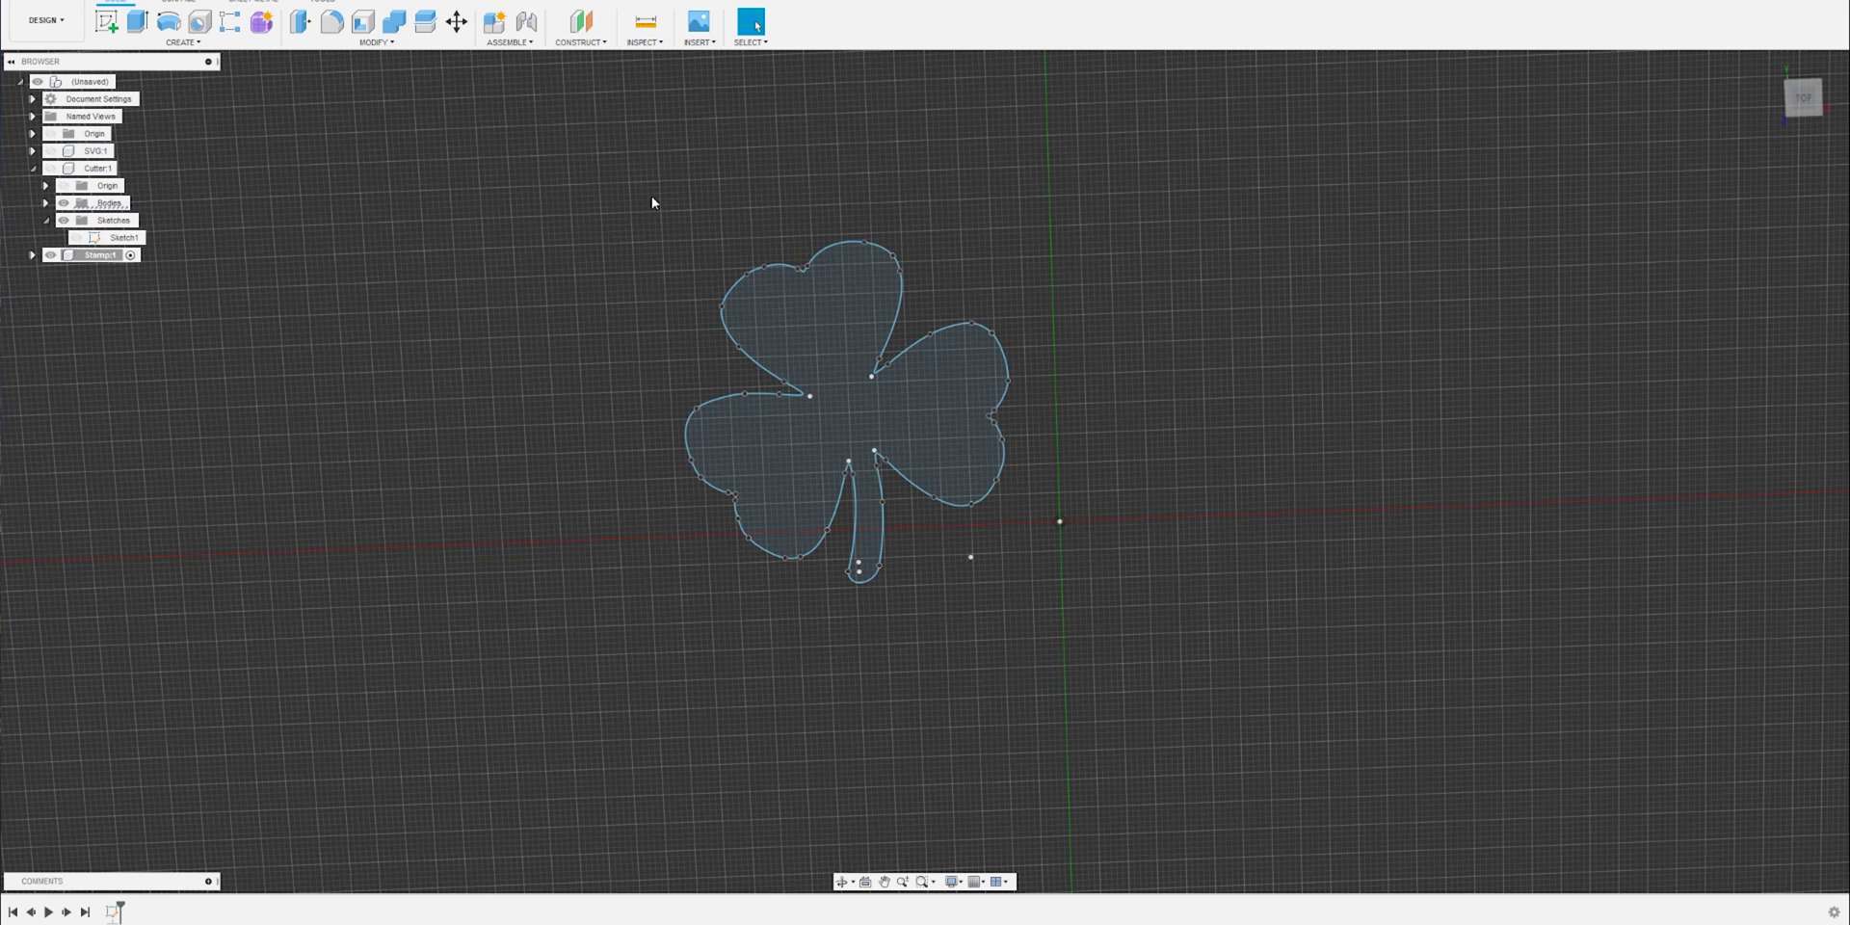
# Step: Draw a 90 mm circle and move it over the shamrock
pyautogui.doubleClick(116, 911)
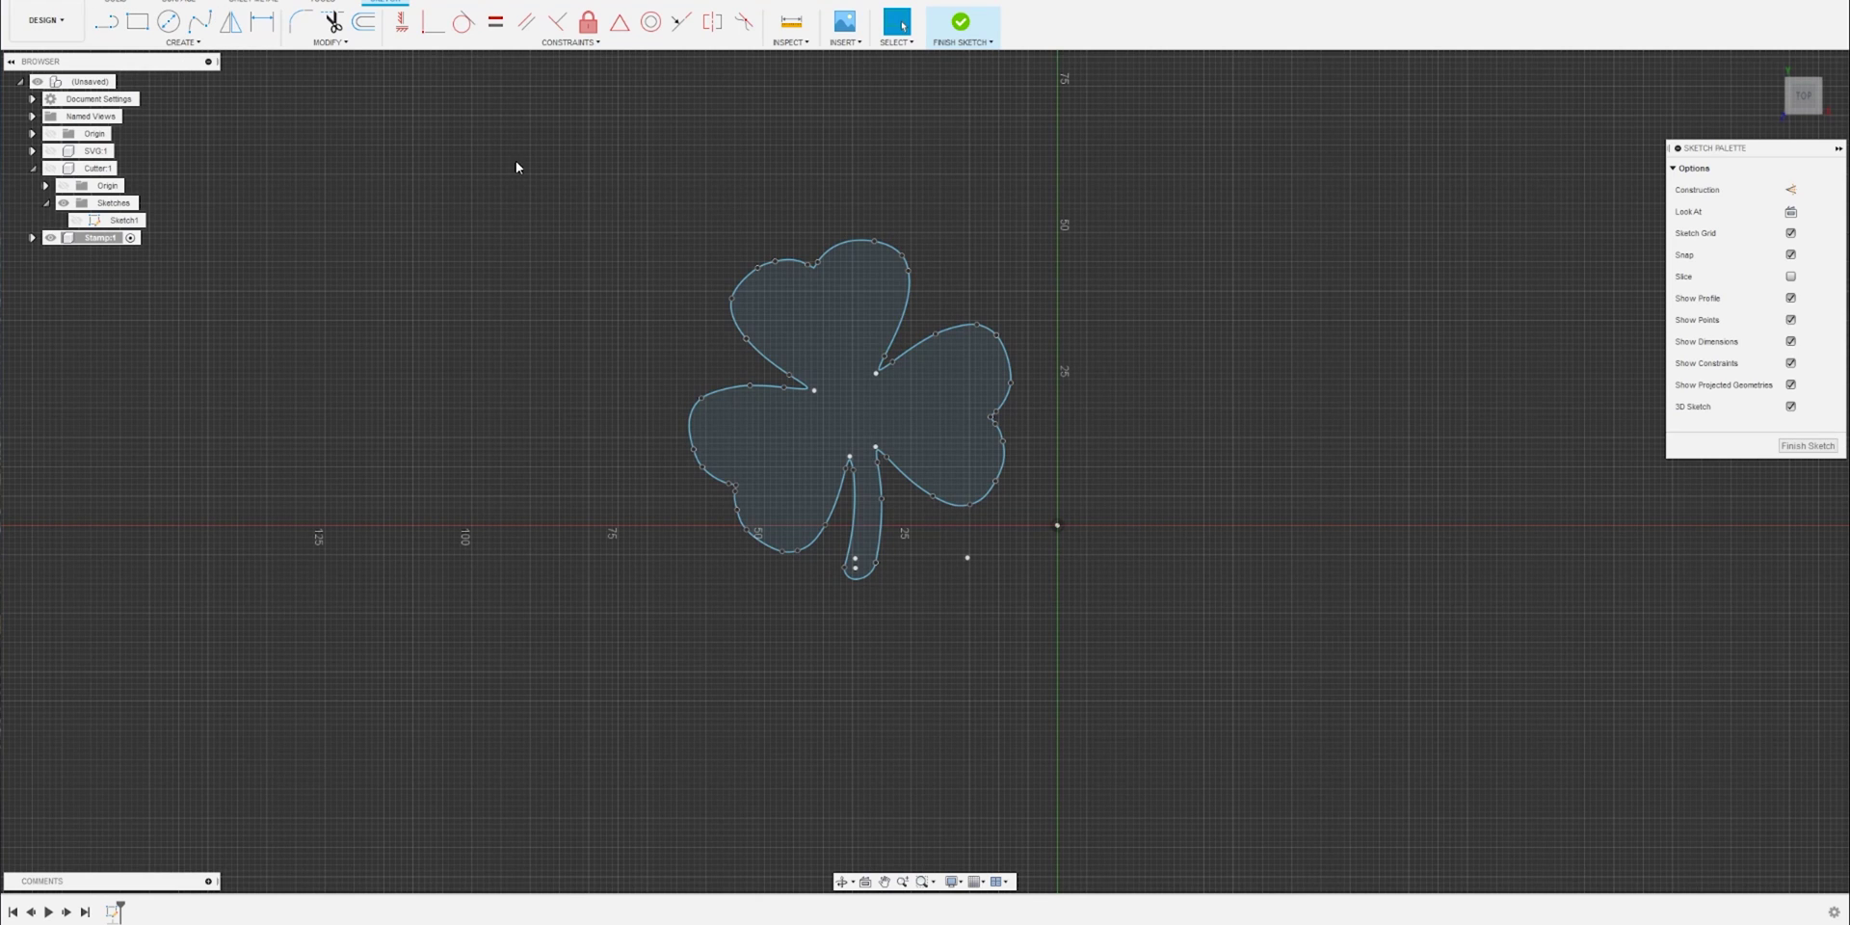
pyautogui.press('c')
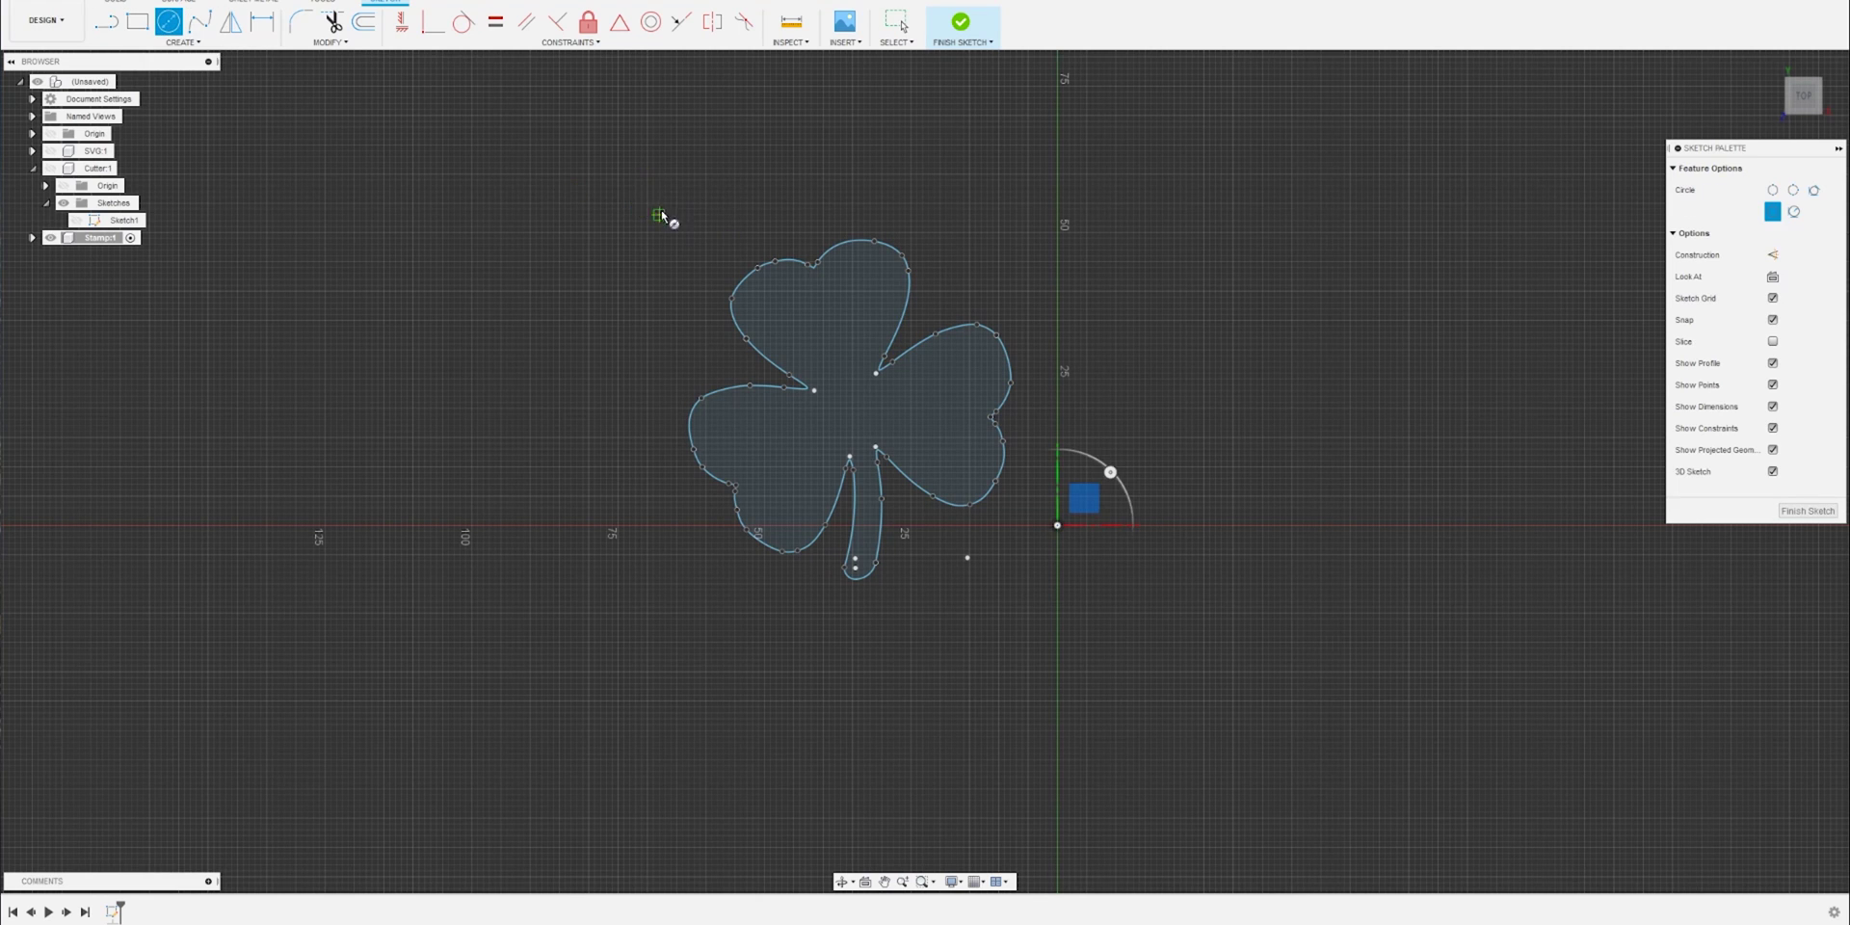
pyautogui.click(629, 185)
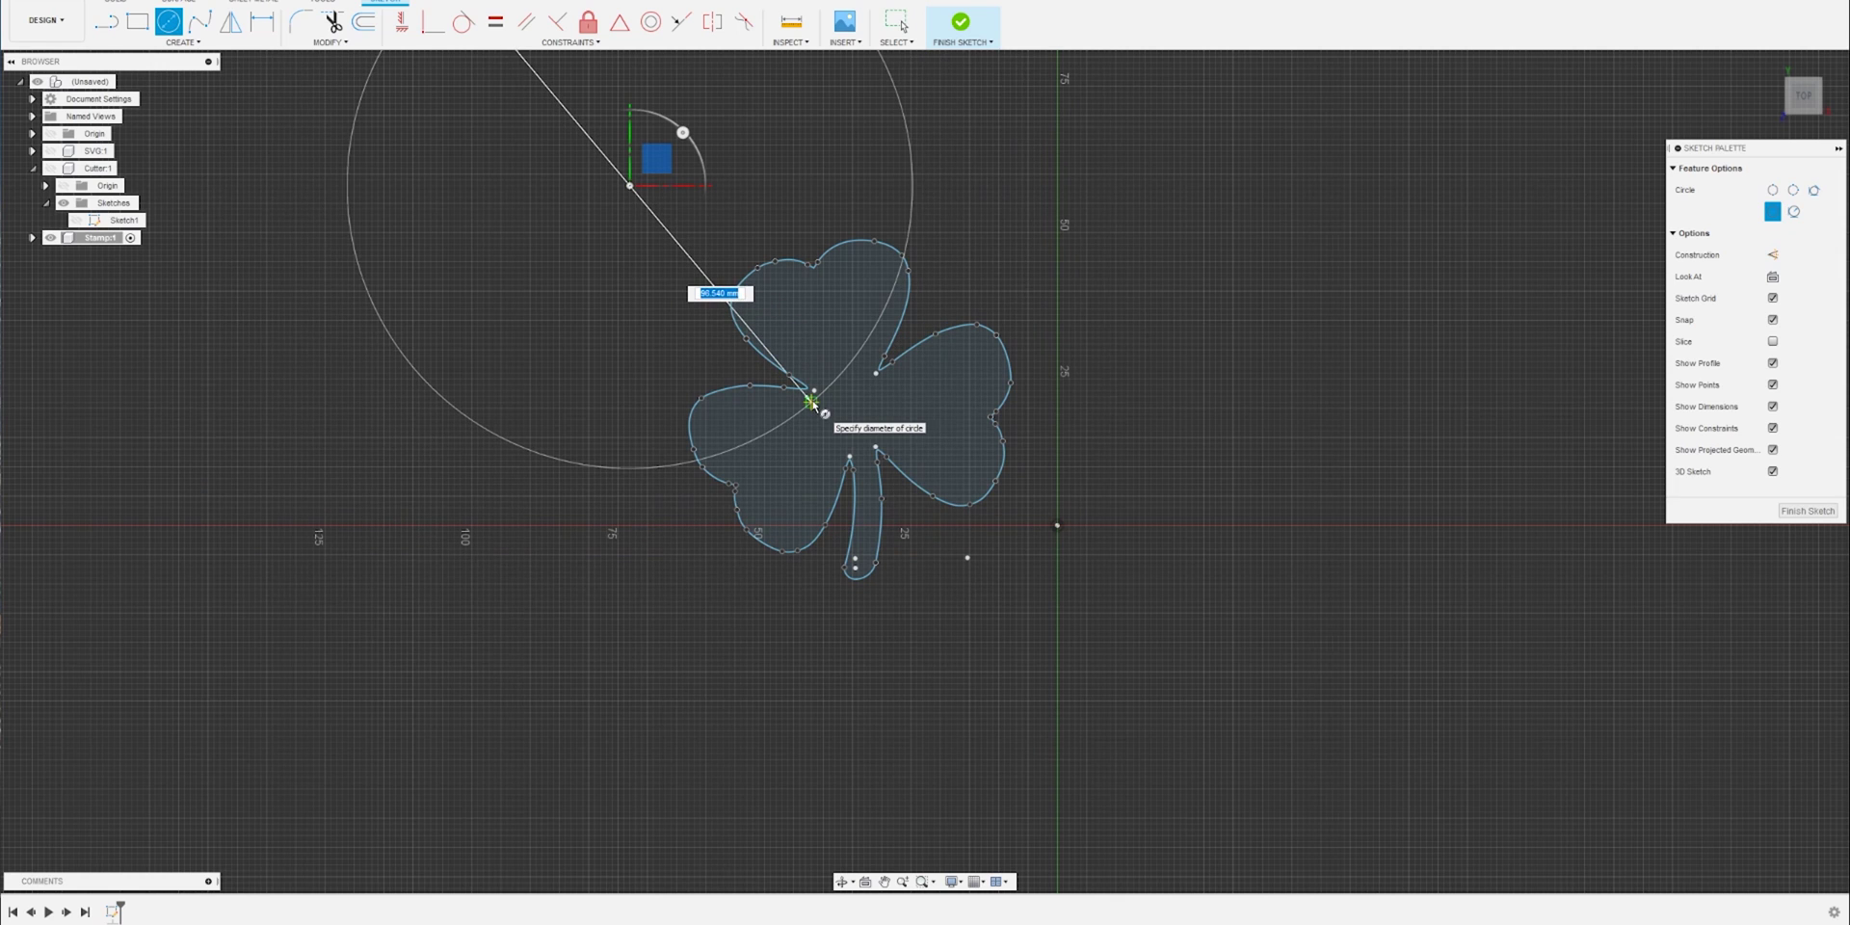
pyautogui.write('90')
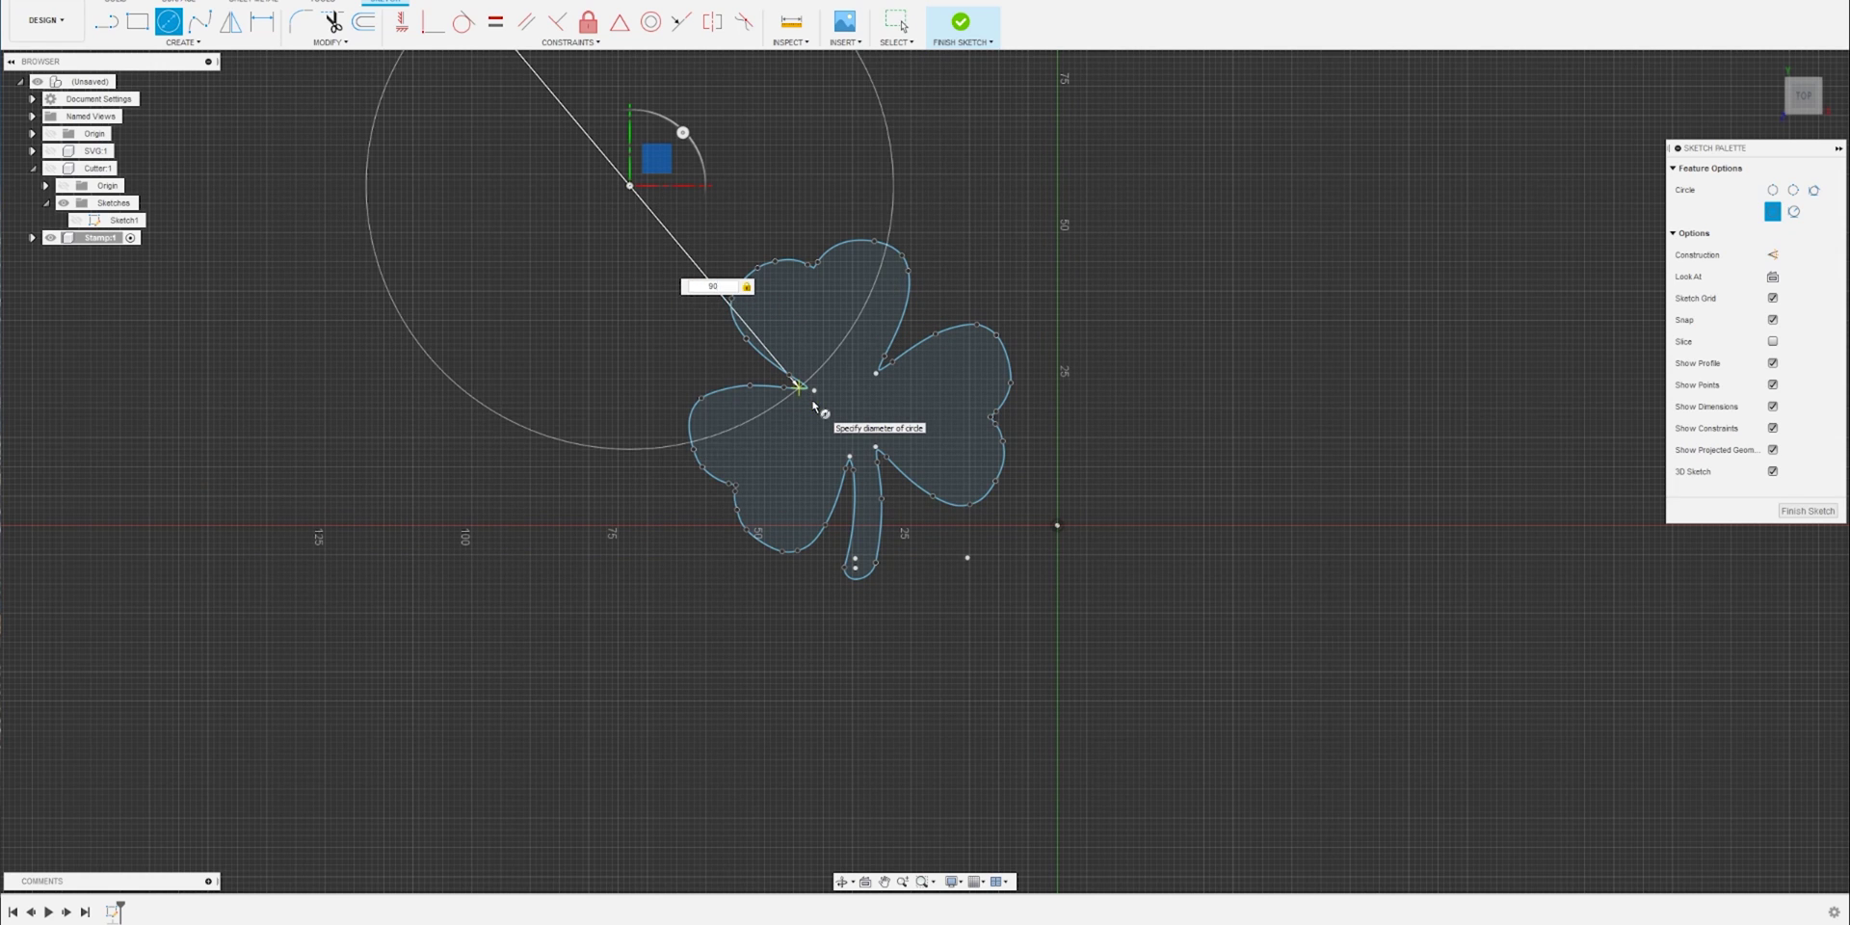
pyautogui.press('Return')
pyautogui.press('Escape')
pyautogui.moveTo(639, 177); pyautogui.dragTo(701, 240)
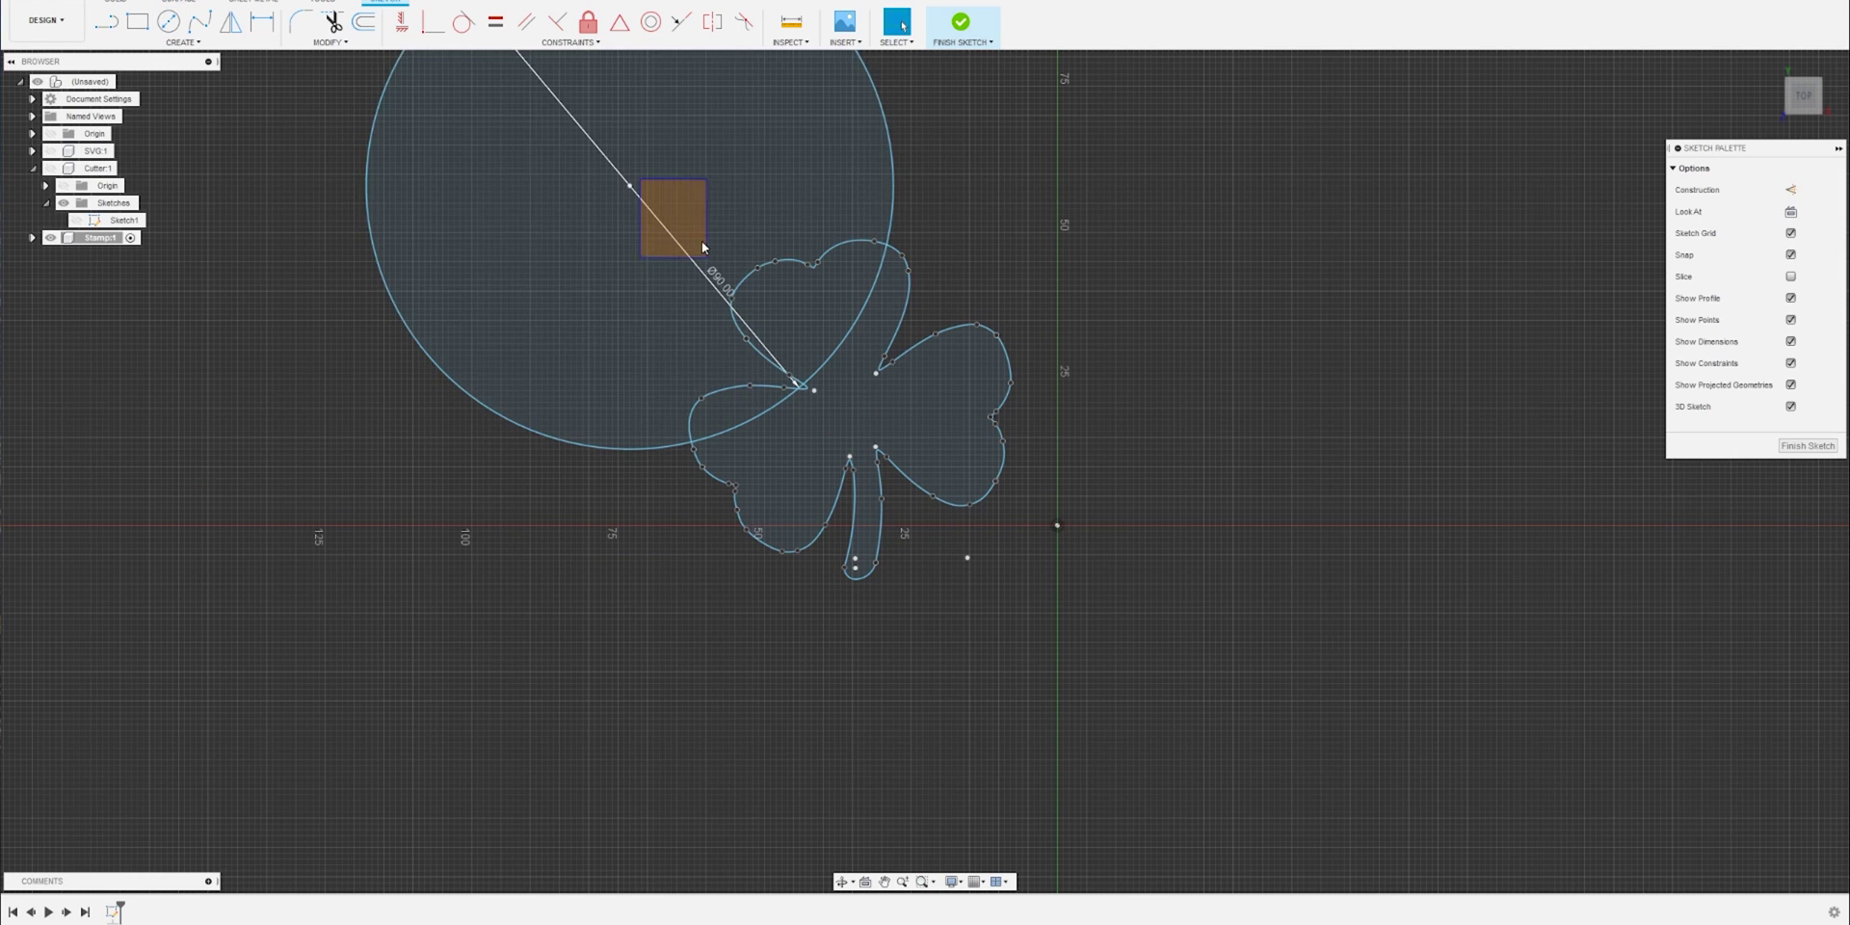
pyautogui.moveTo(889, 123); pyautogui.dragTo(1093, 474)
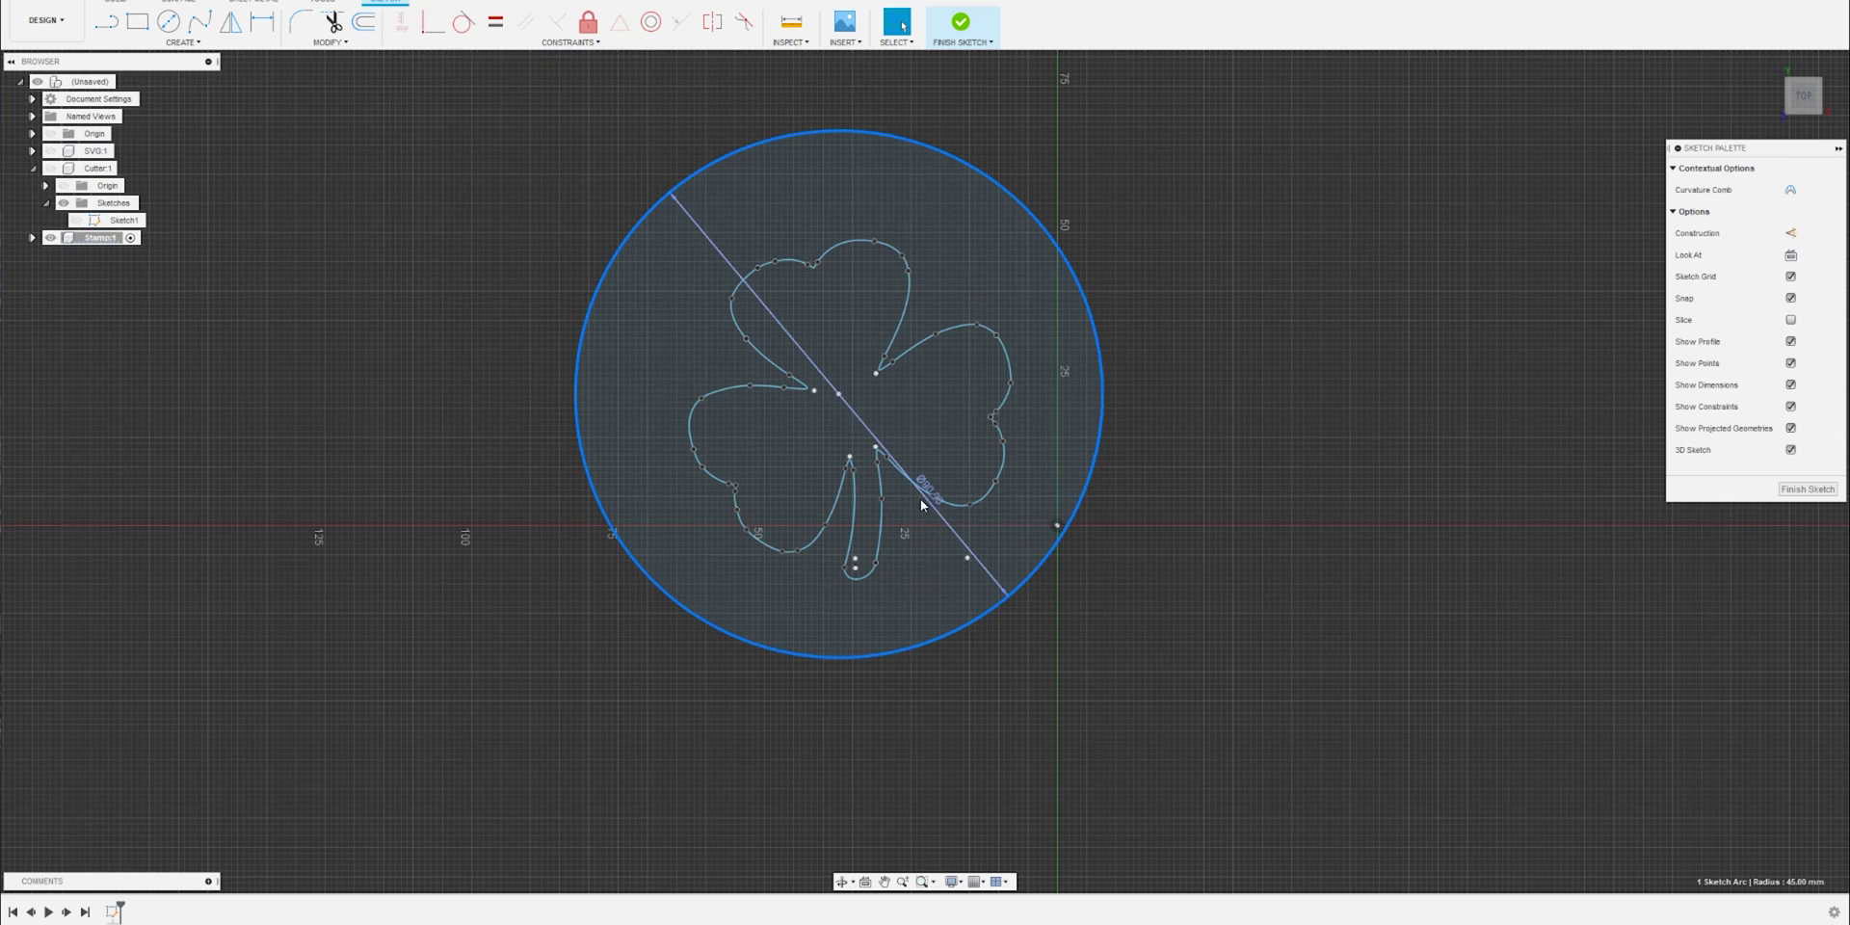
# Step: Change the big circle's diameter to 85 mm and centre it around the shamrock
pyautogui.doubleClick(929, 490)
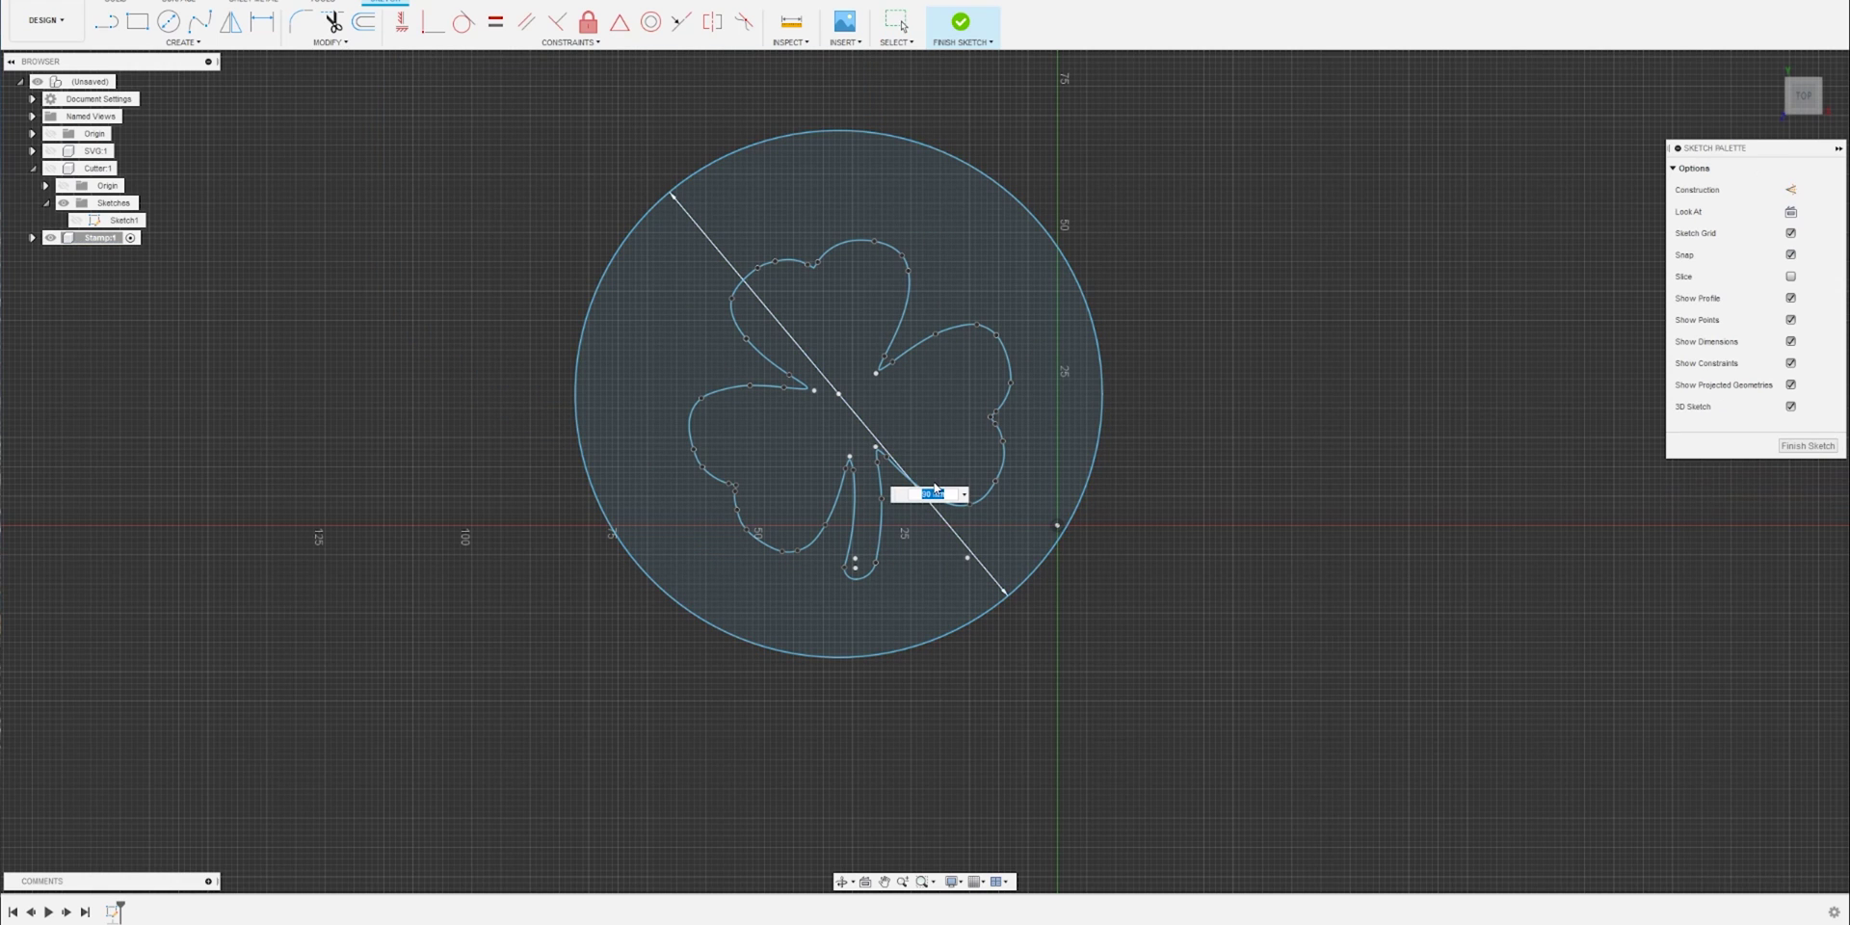
pyautogui.write('85')
pyautogui.press('Return')
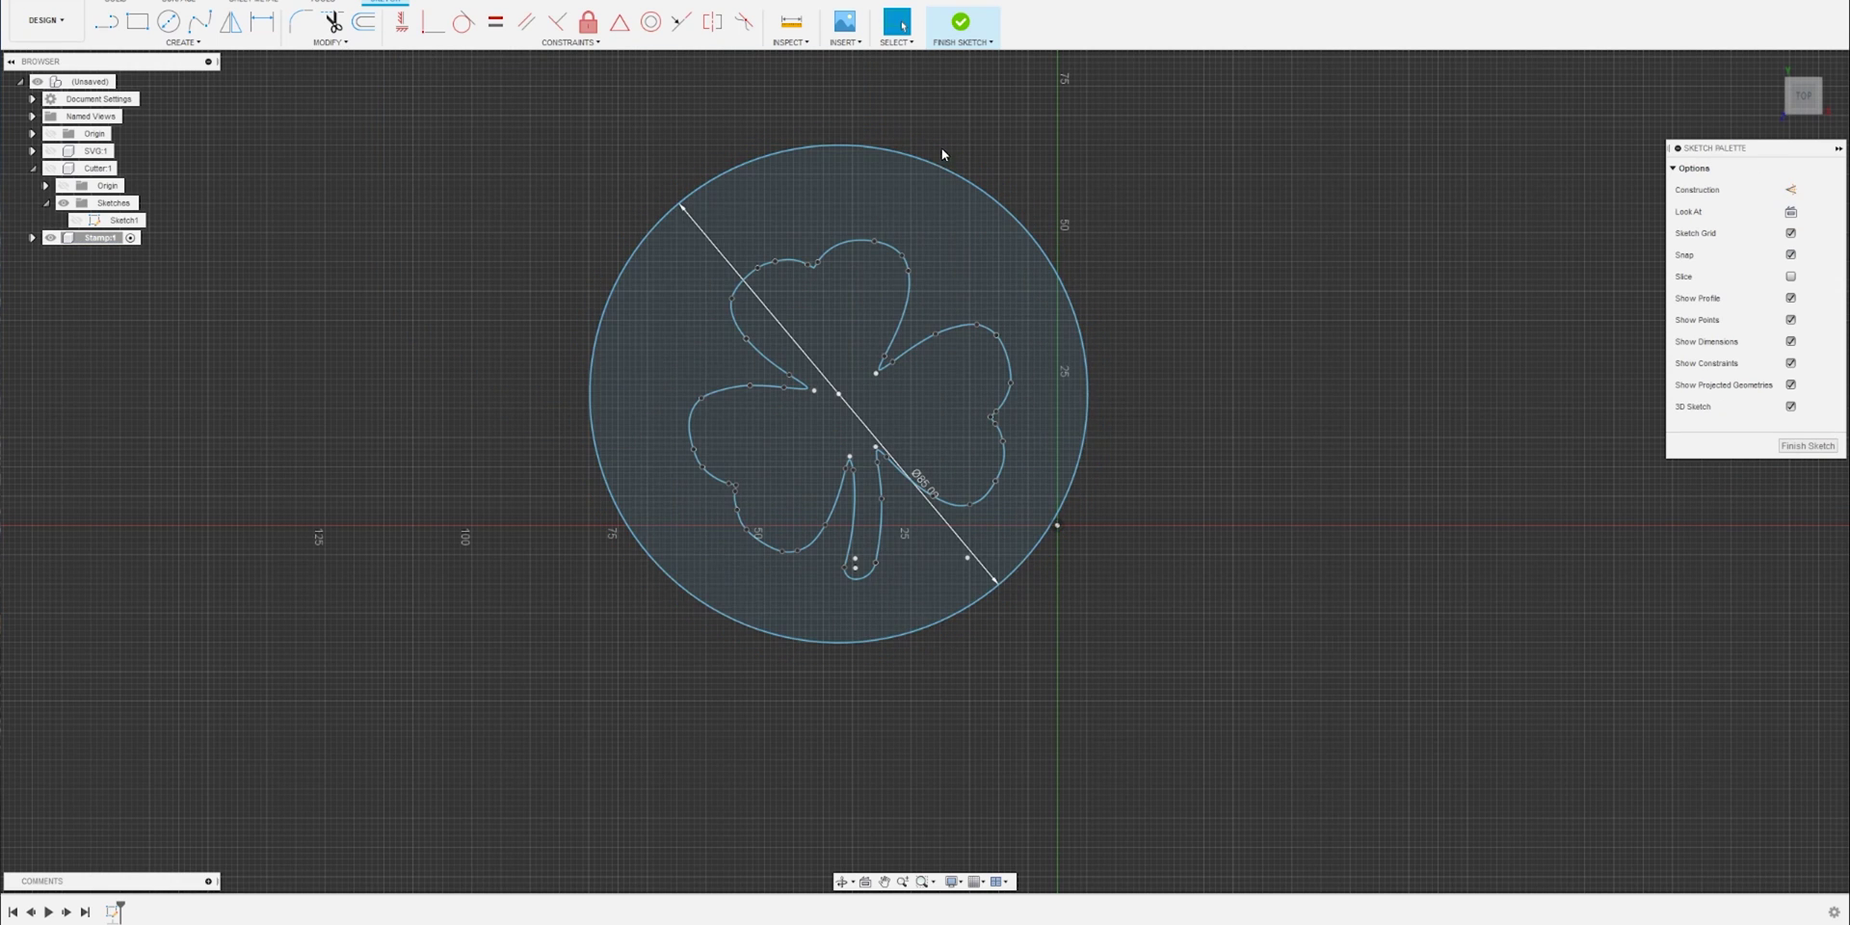
pyautogui.click(940, 156)
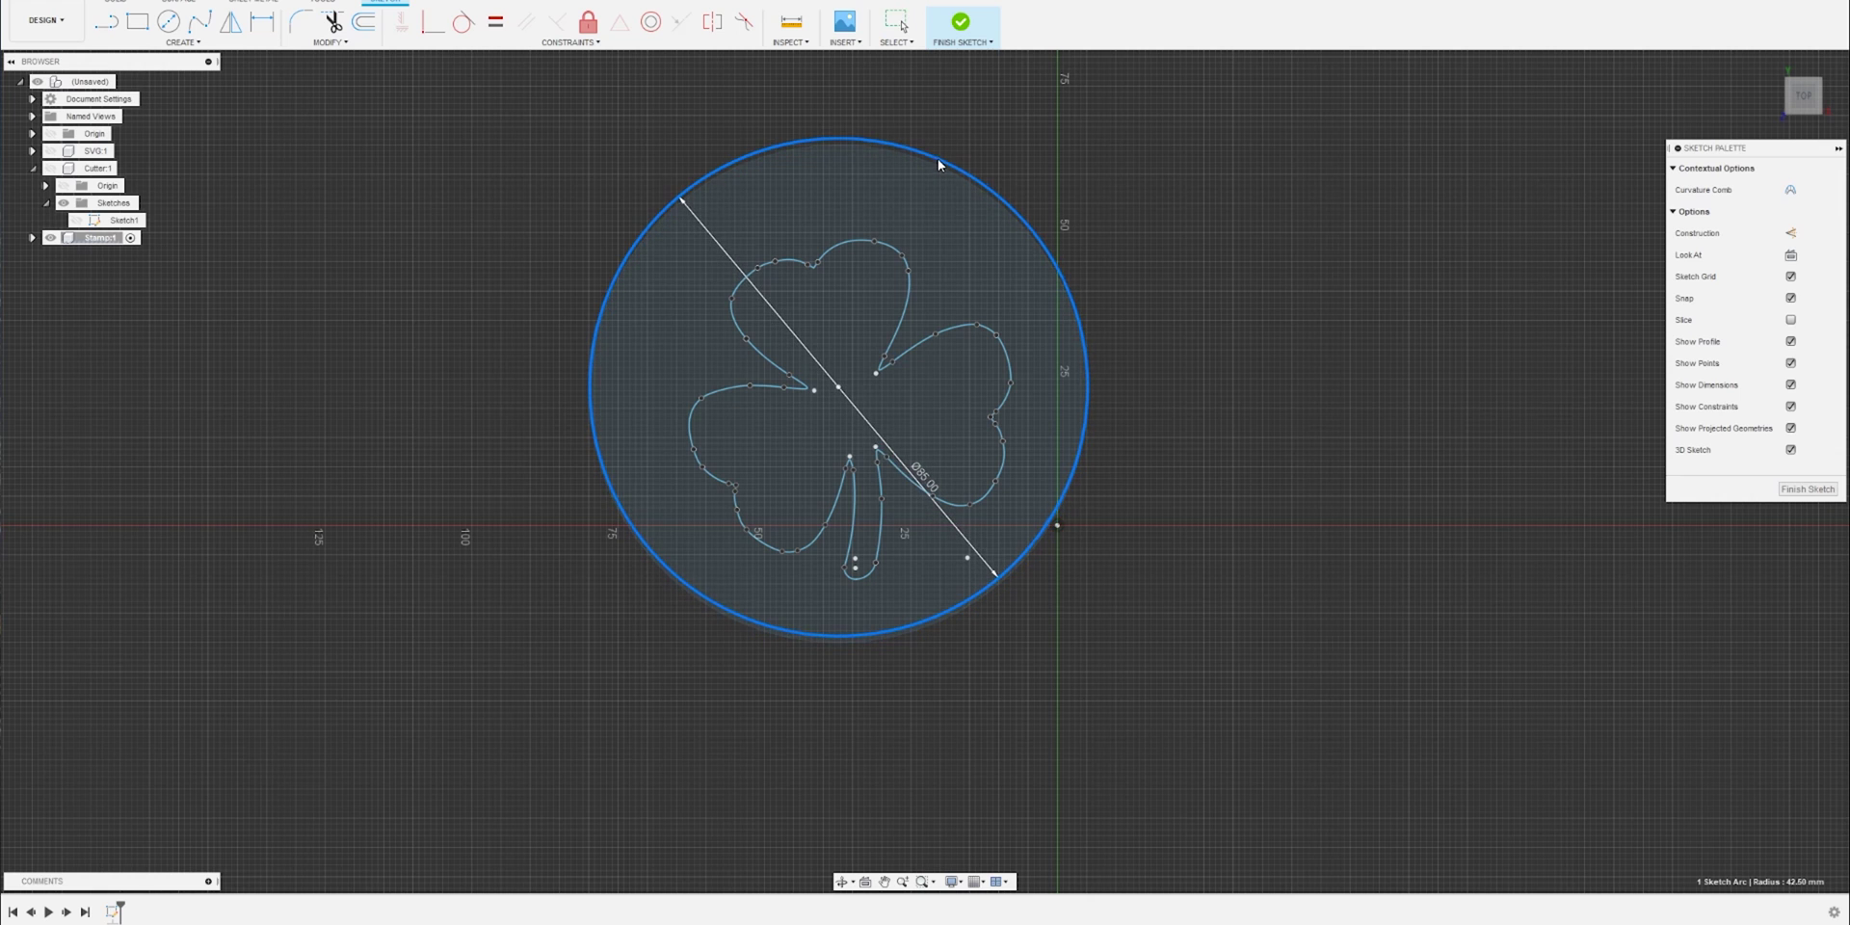
pyautogui.moveTo(939, 158); pyautogui.dragTo(938, 157)
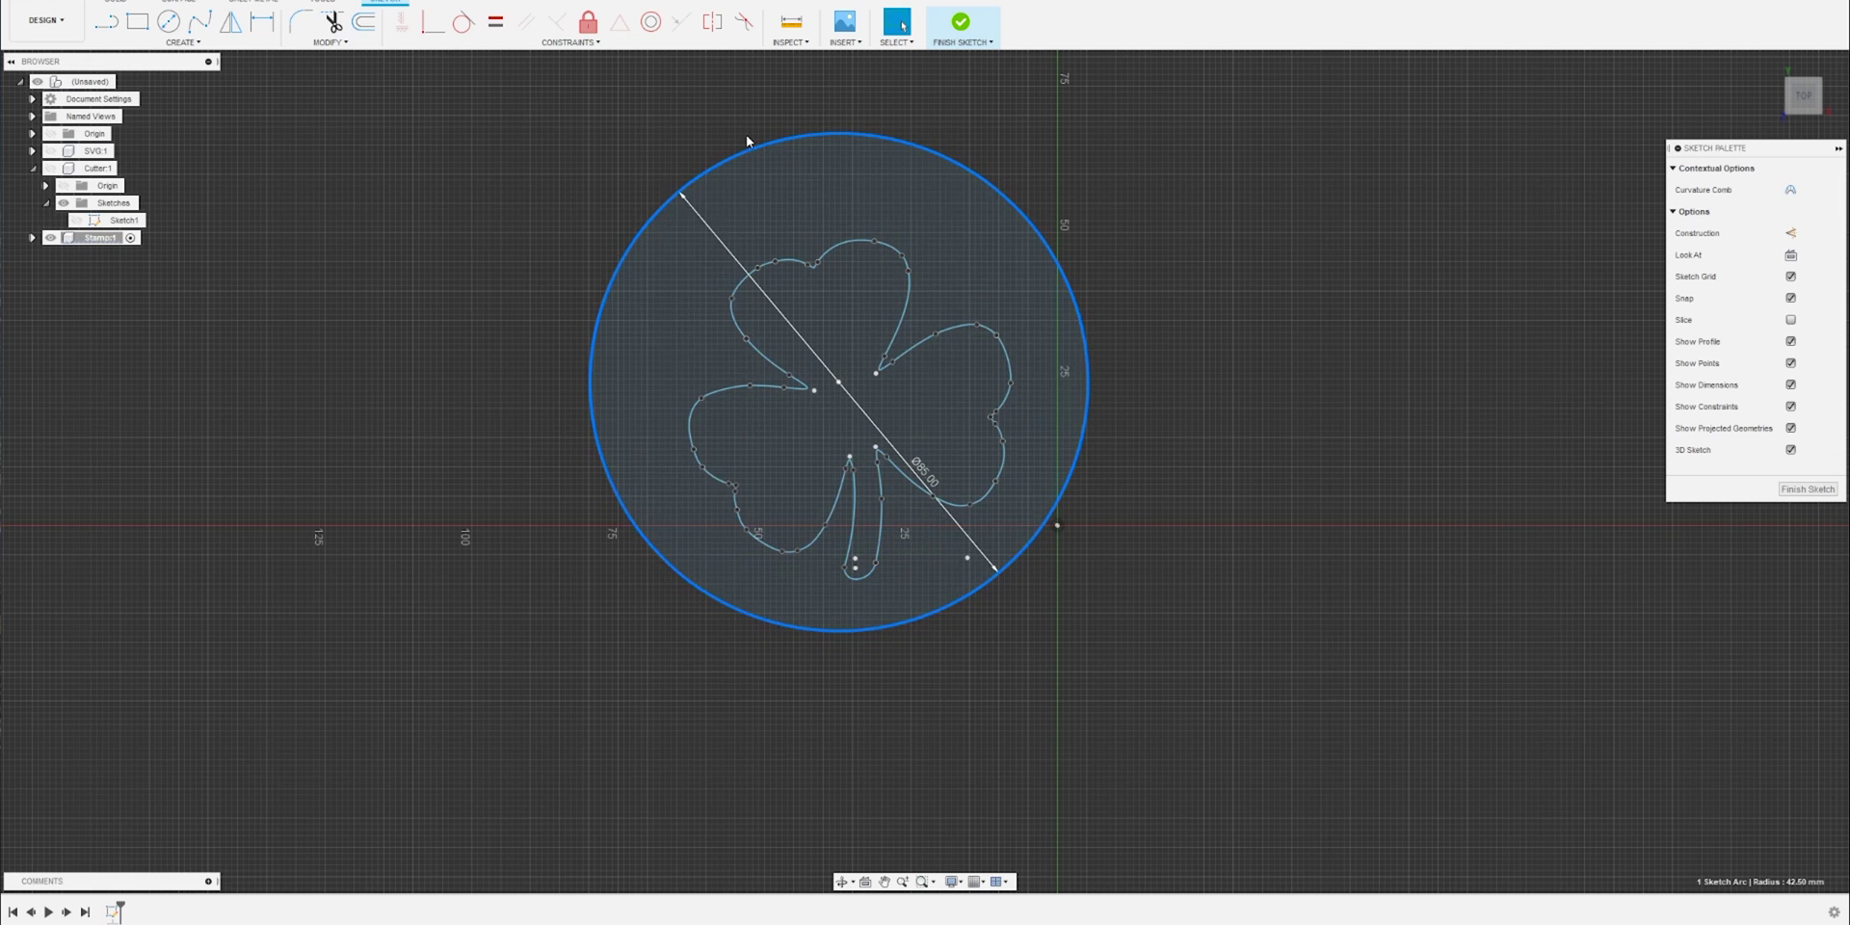
pyautogui.moveTo(947, 171); pyautogui.dragTo(944, 168)
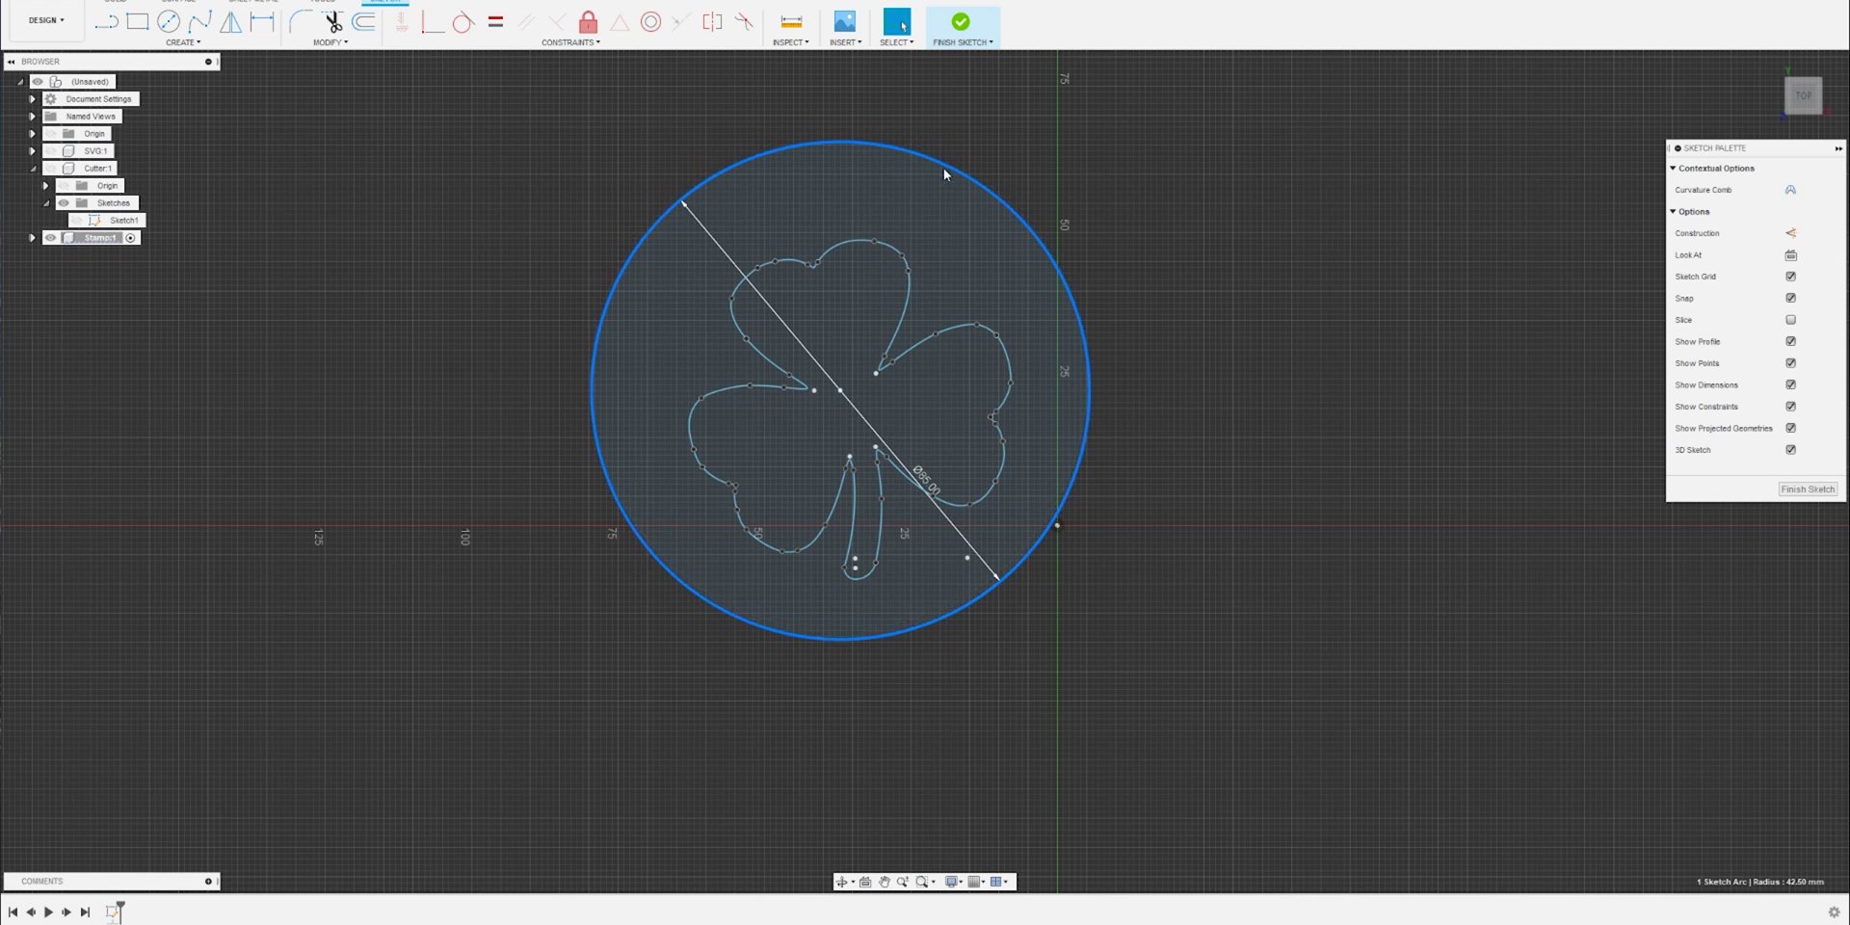
# Step: Draw a 25 mm handle circle just below the big circle
pyautogui.moveTo(860, 720); pyautogui.dragTo(831, 518, button='middle')
pyautogui.press('c')
pyautogui.click(792, 495)
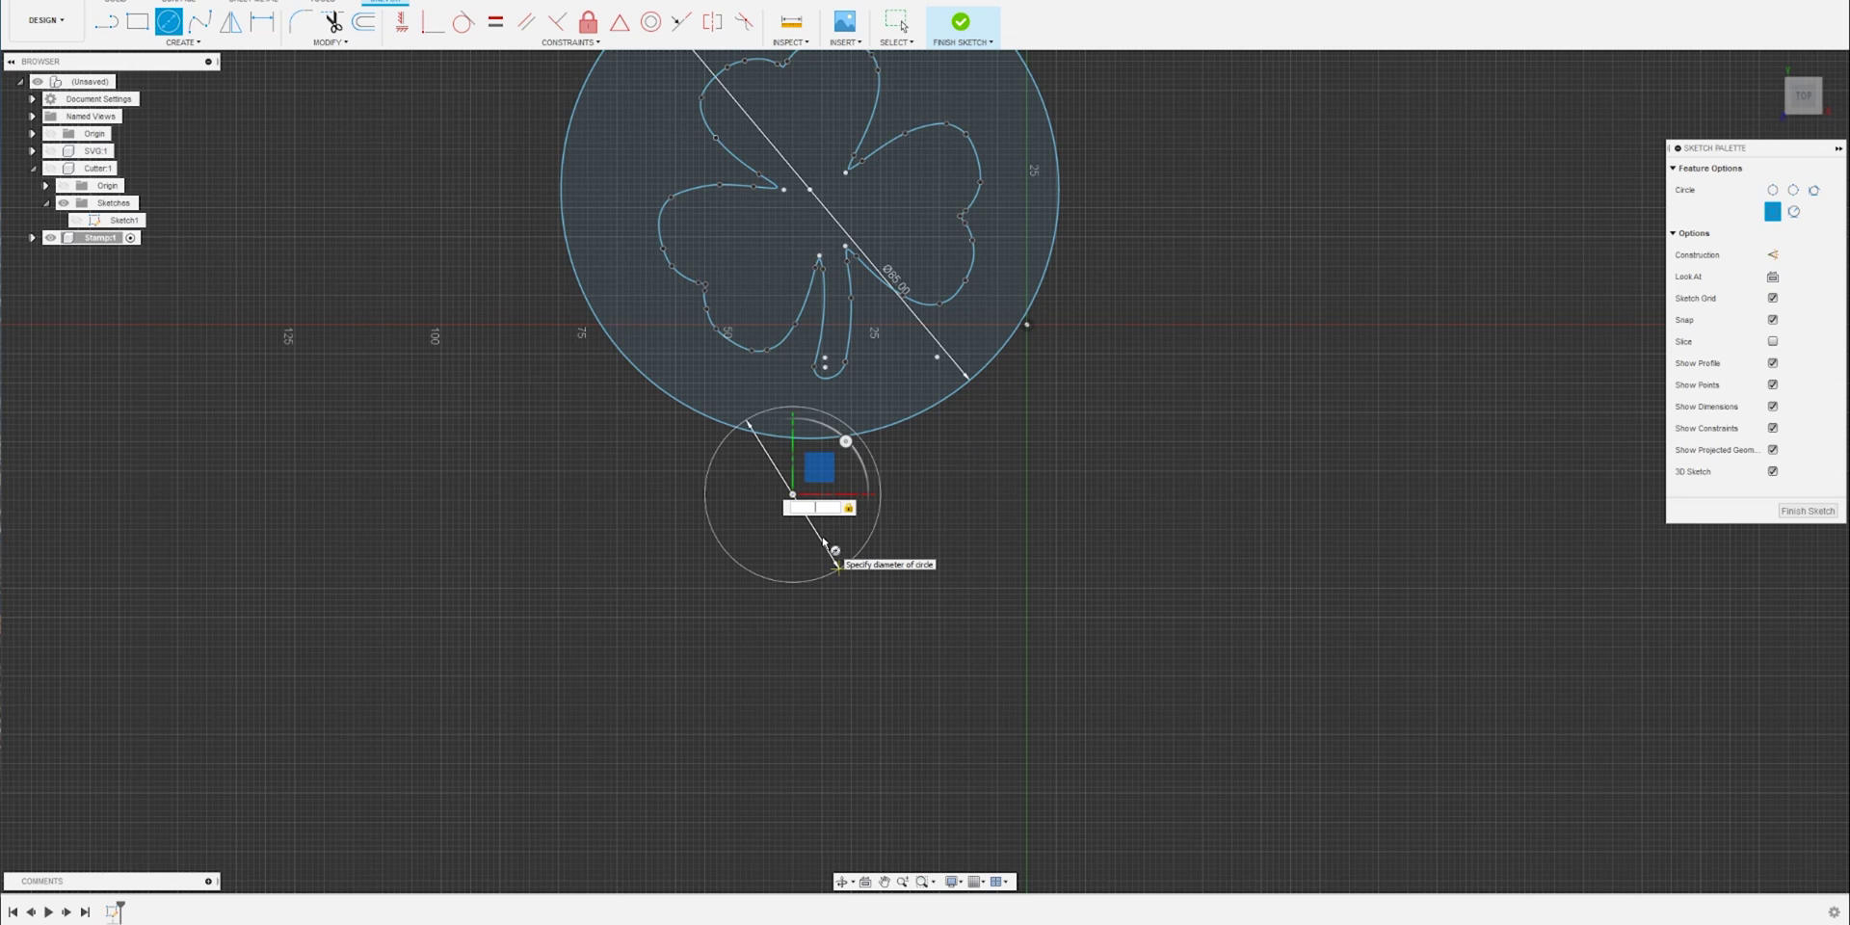
pyautogui.write('25')
pyautogui.press('Return')
pyautogui.press('Escape')
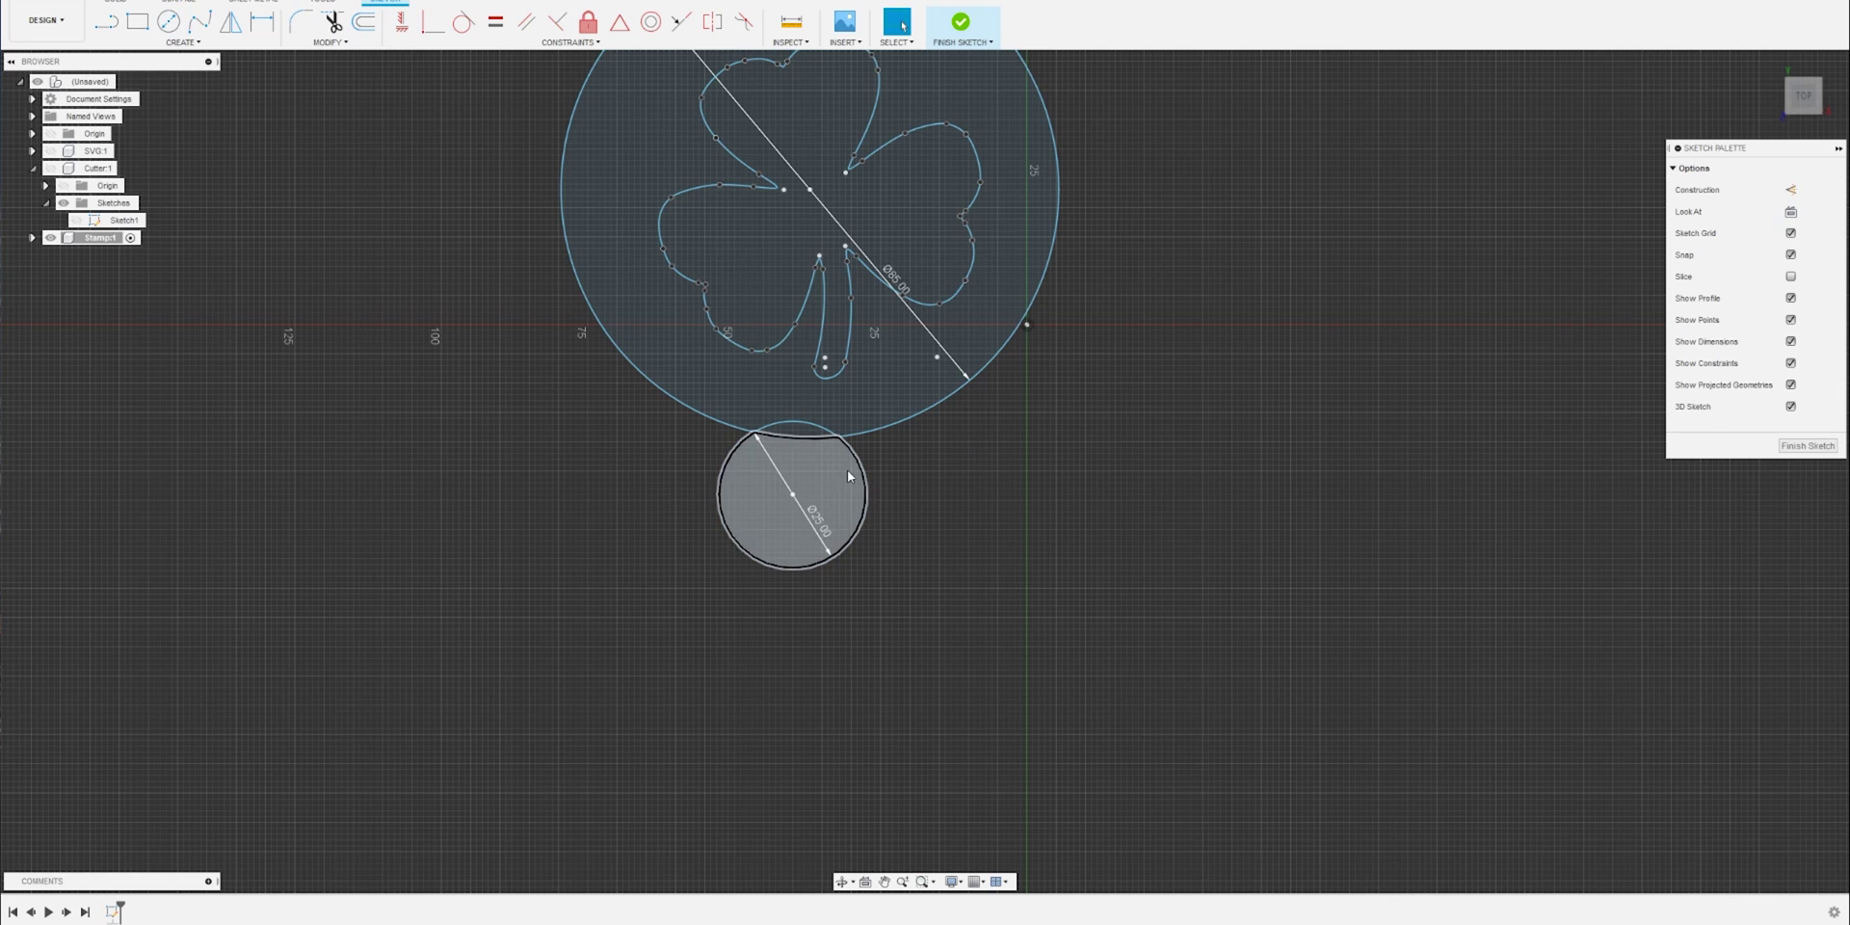
pyautogui.moveTo(865, 477); pyautogui.dragTo(884, 536)
pyautogui.scroll(5, 848, 419)
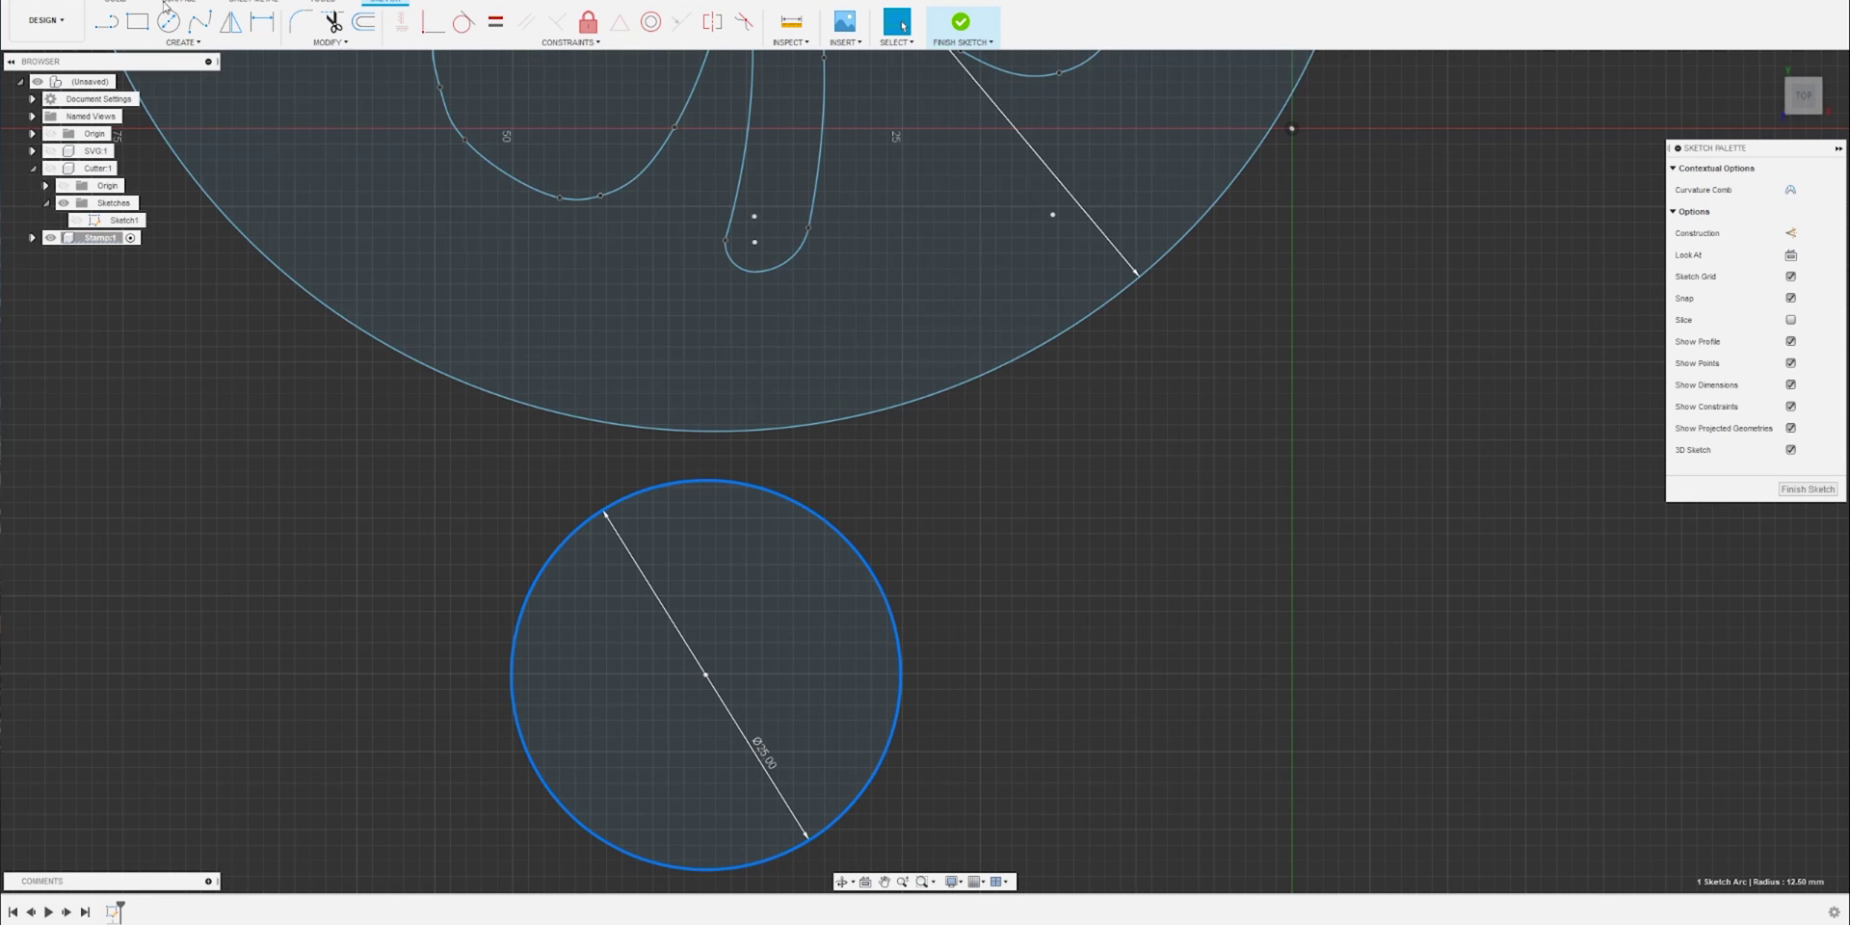
# Step: Draw two straight lines from the small circle's sides up to the big circle
pyautogui.click(103, 30)
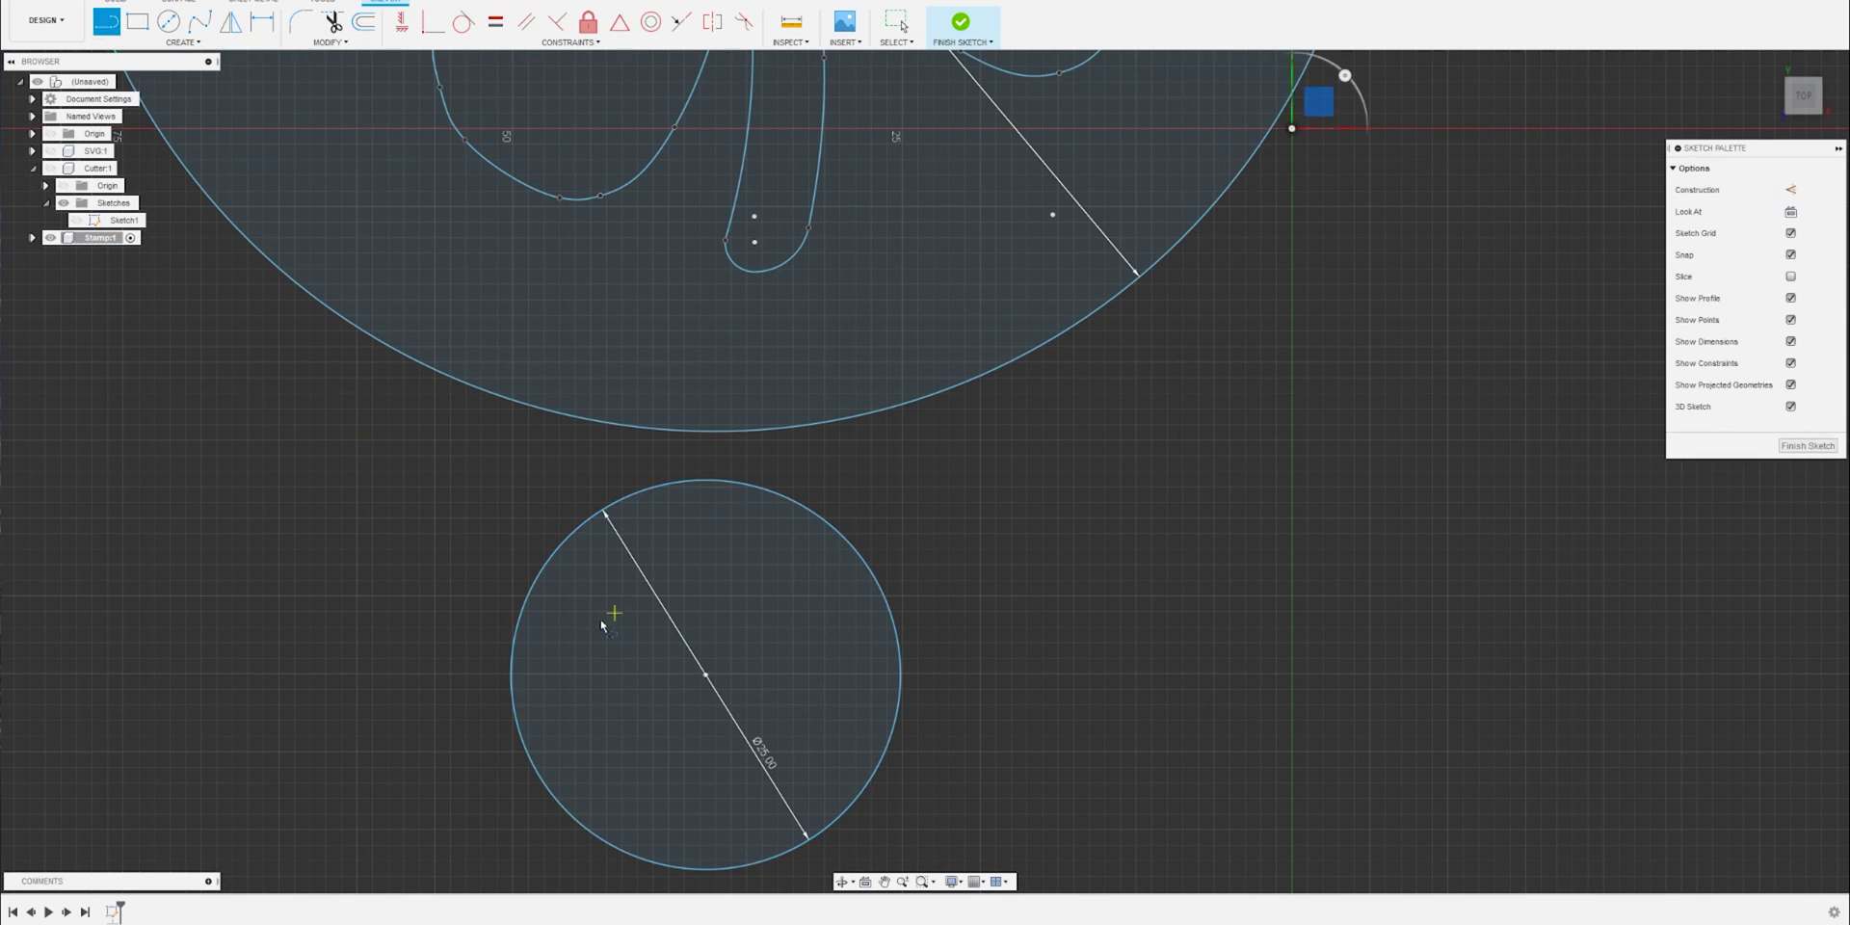
pyautogui.click(510, 675)
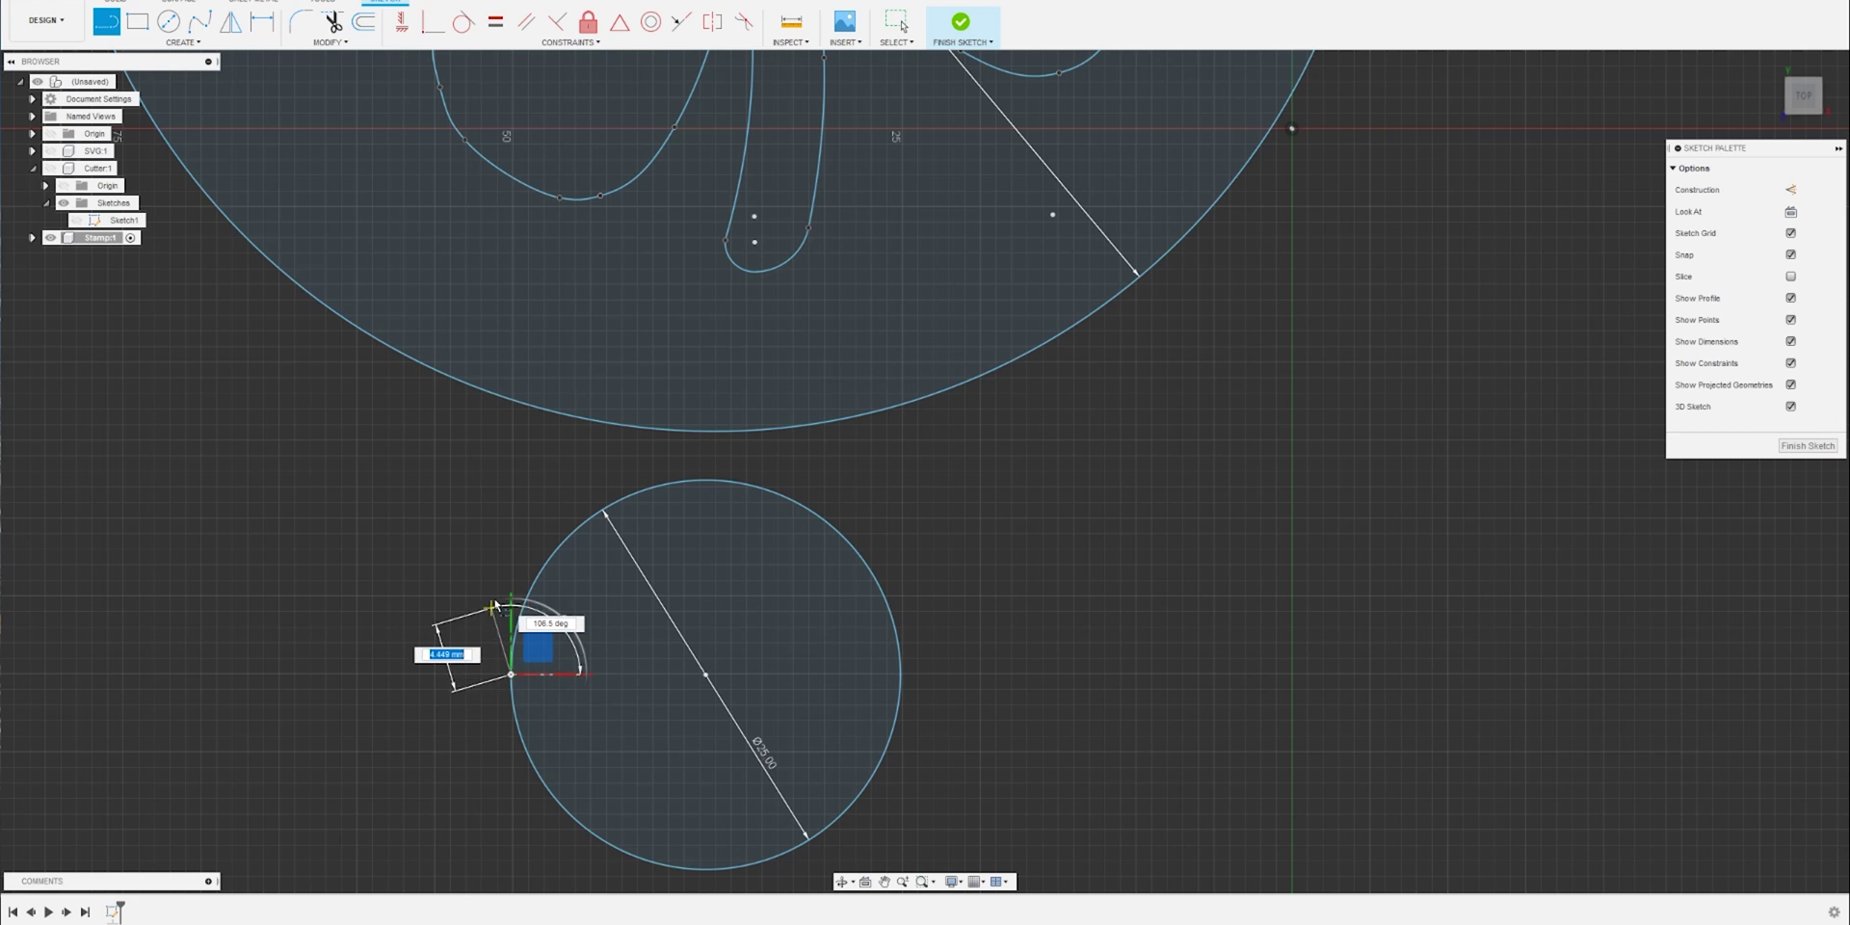
pyautogui.click(544, 410)
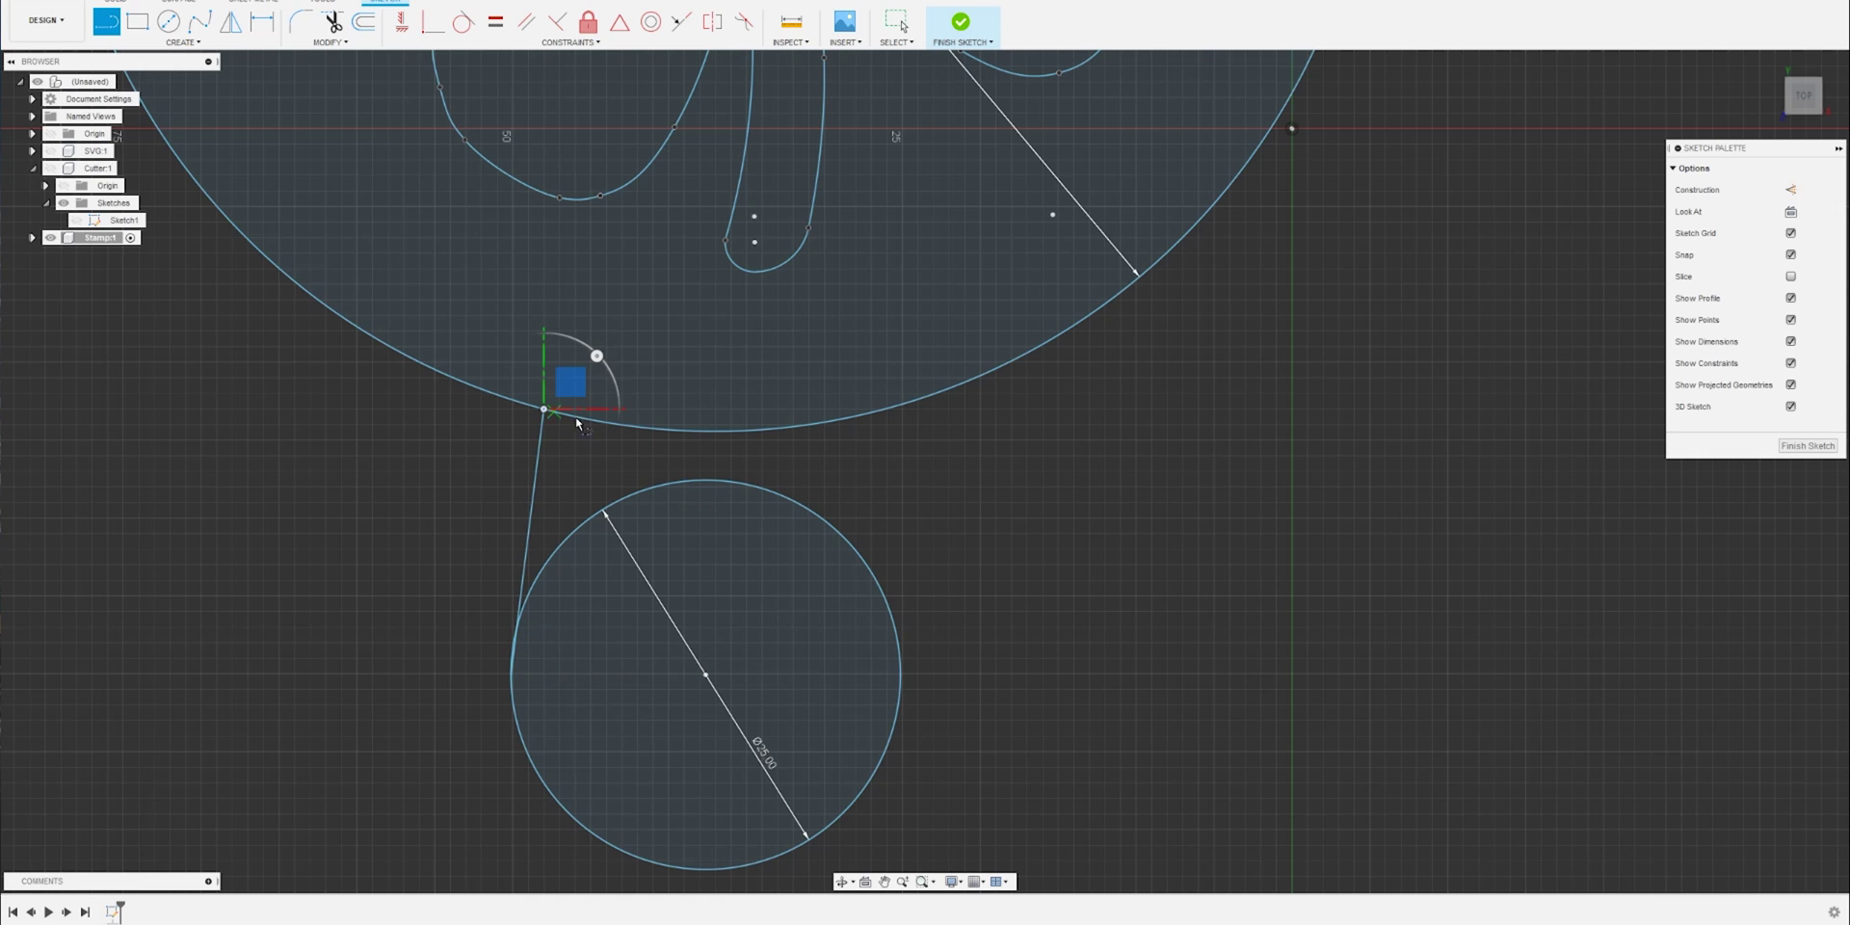
pyautogui.click(901, 675)
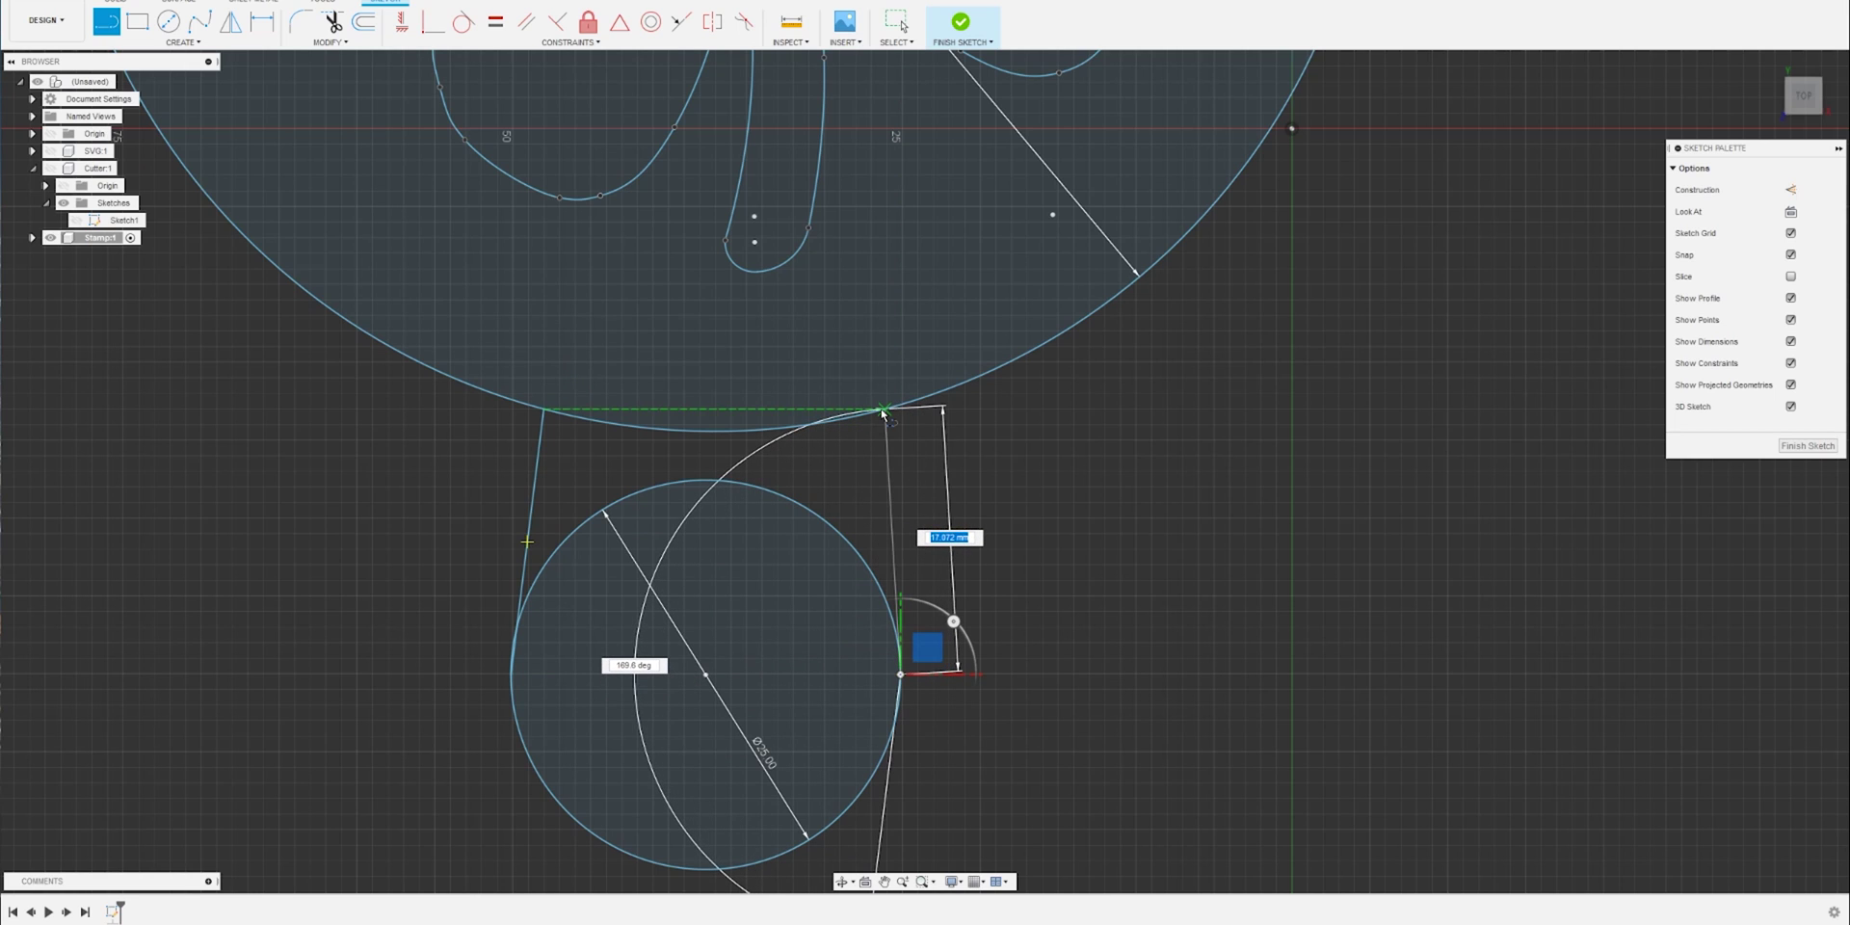
pyautogui.click(882, 410)
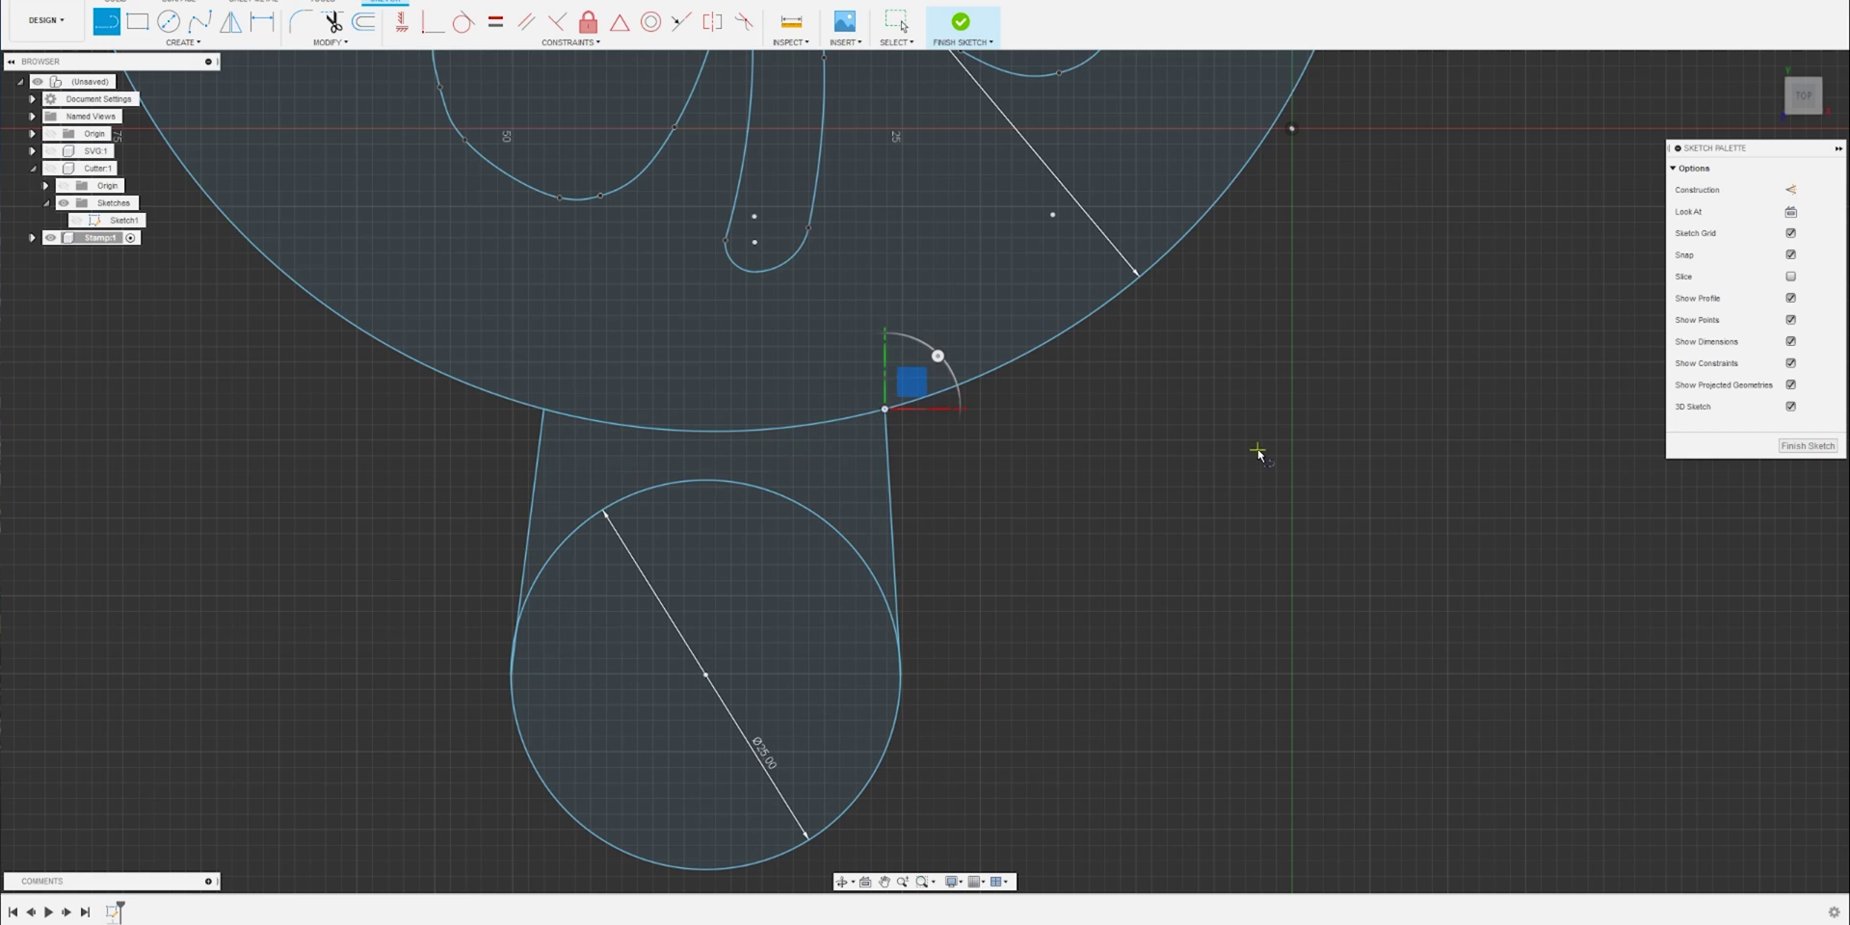
# Step: Trim the inner arcs and leftover slivers into one handled outline and finish the sketch
pyautogui.press('t')
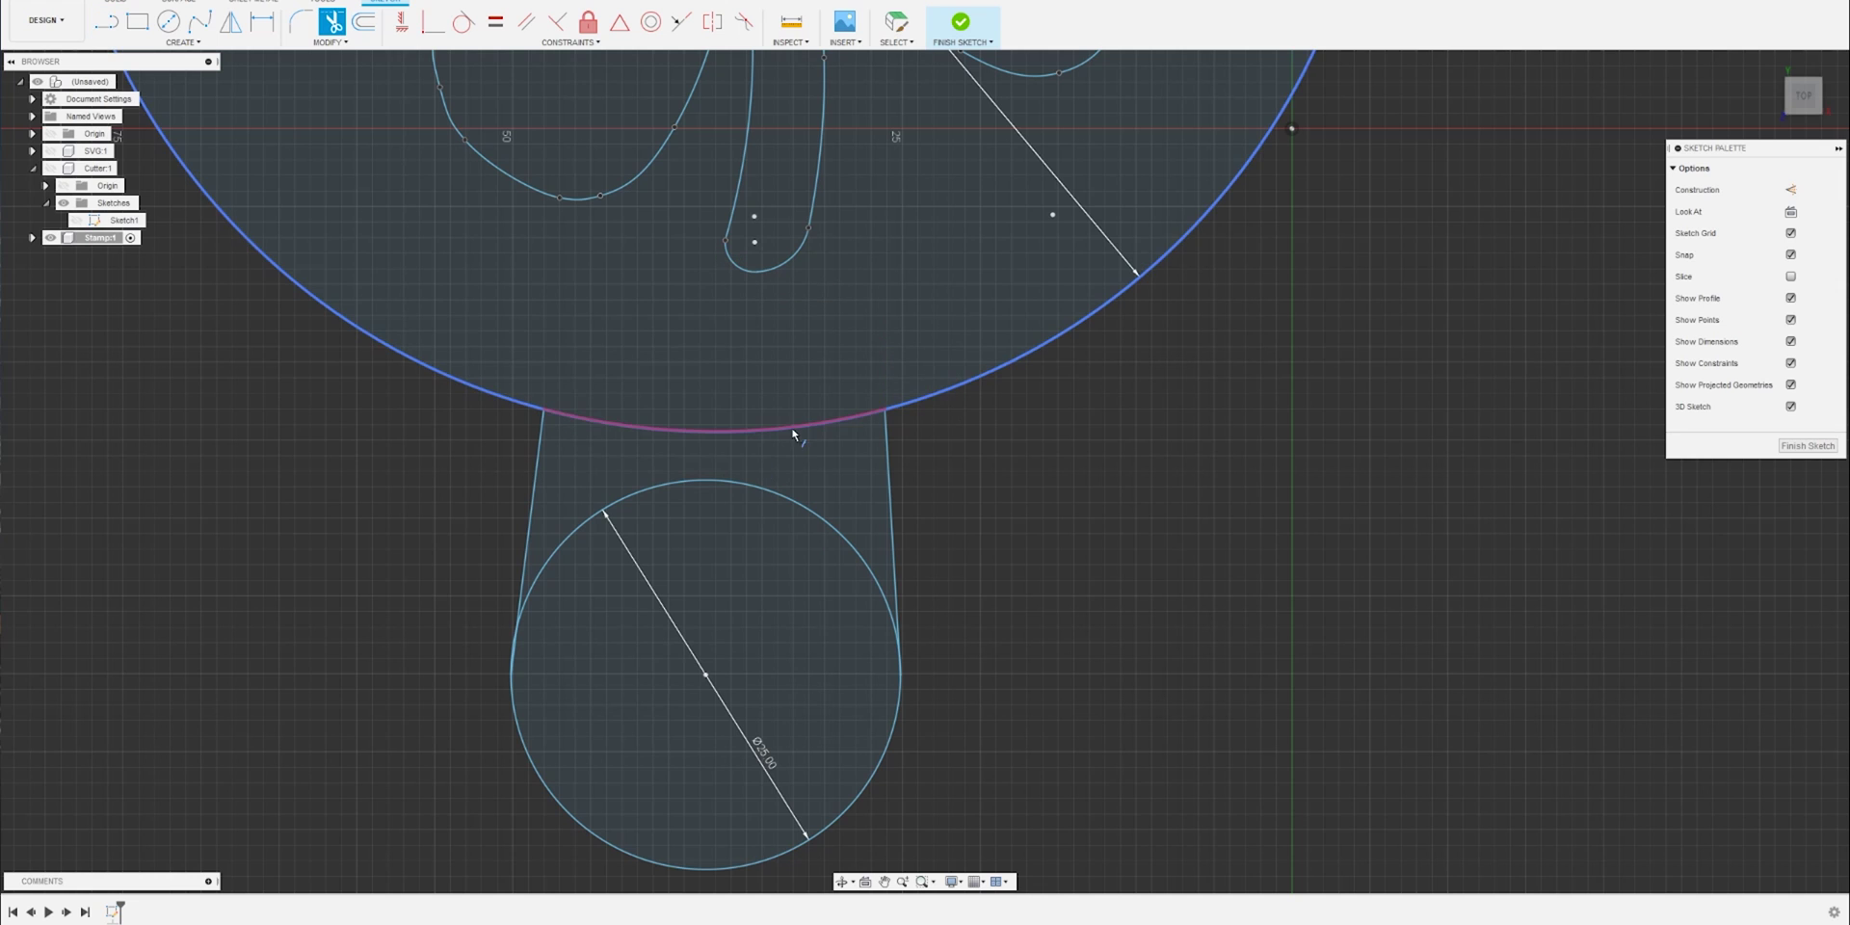
pyautogui.click(797, 429)
pyautogui.click(845, 540)
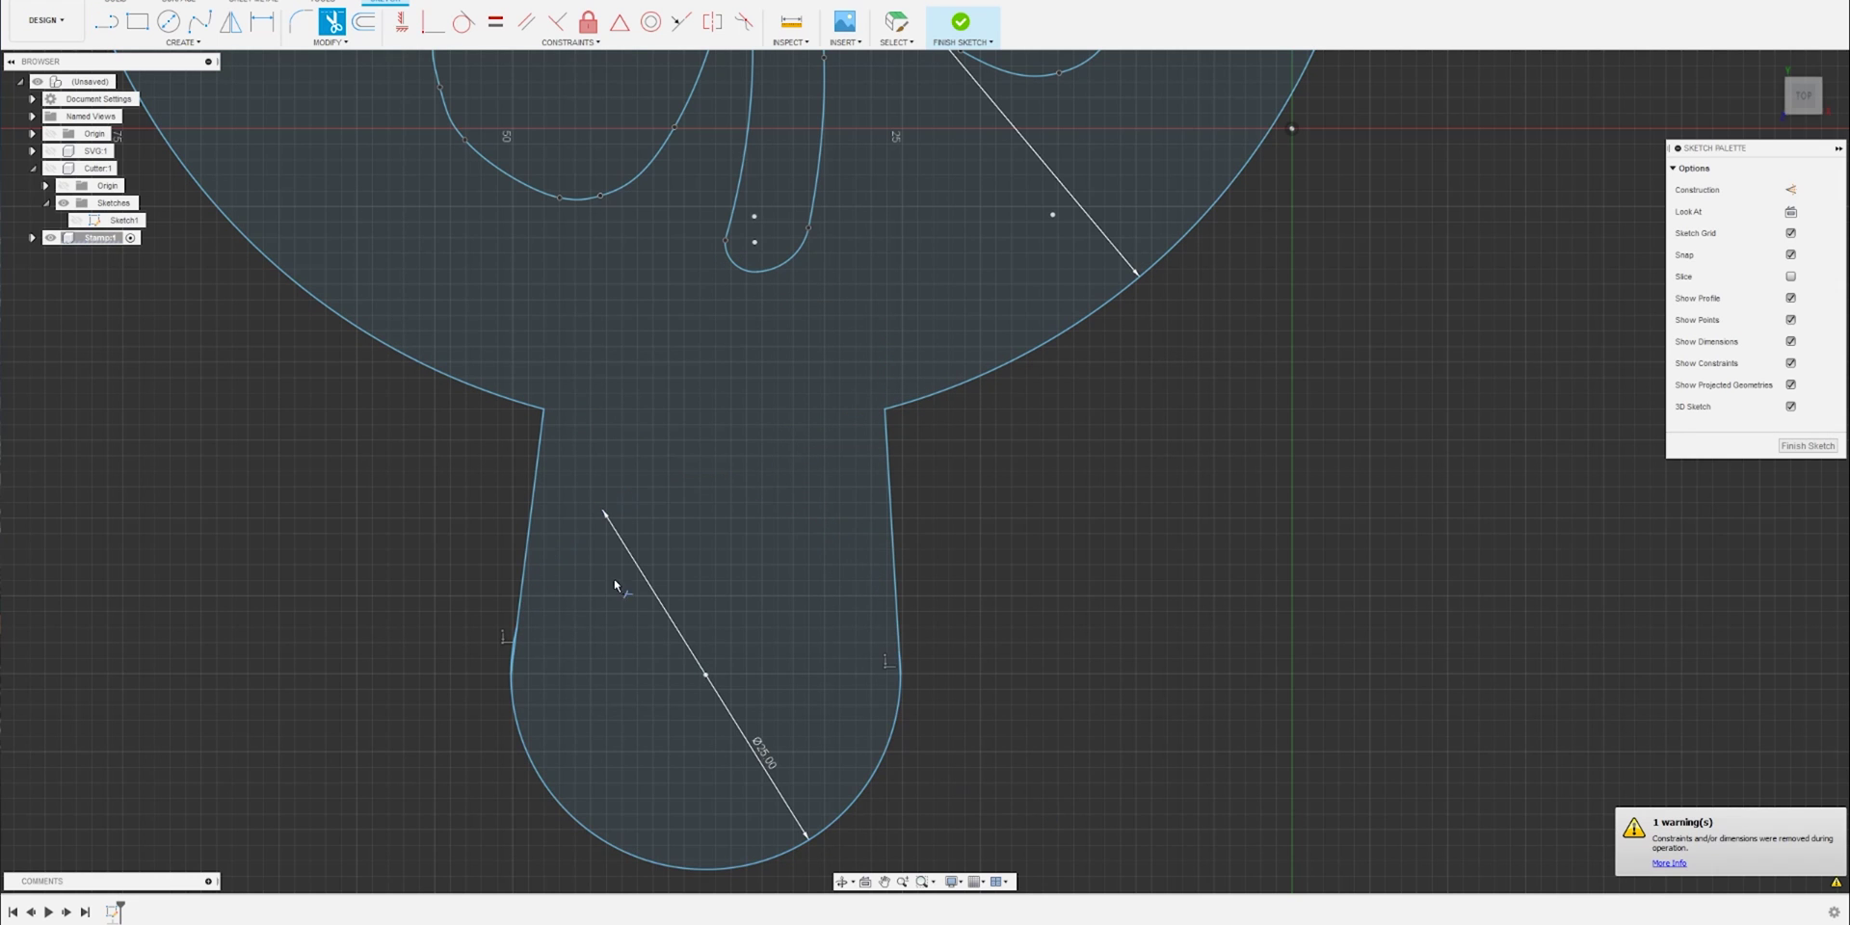
pyautogui.scroll(-2, 520, 712)
pyautogui.scroll(10, 516, 674)
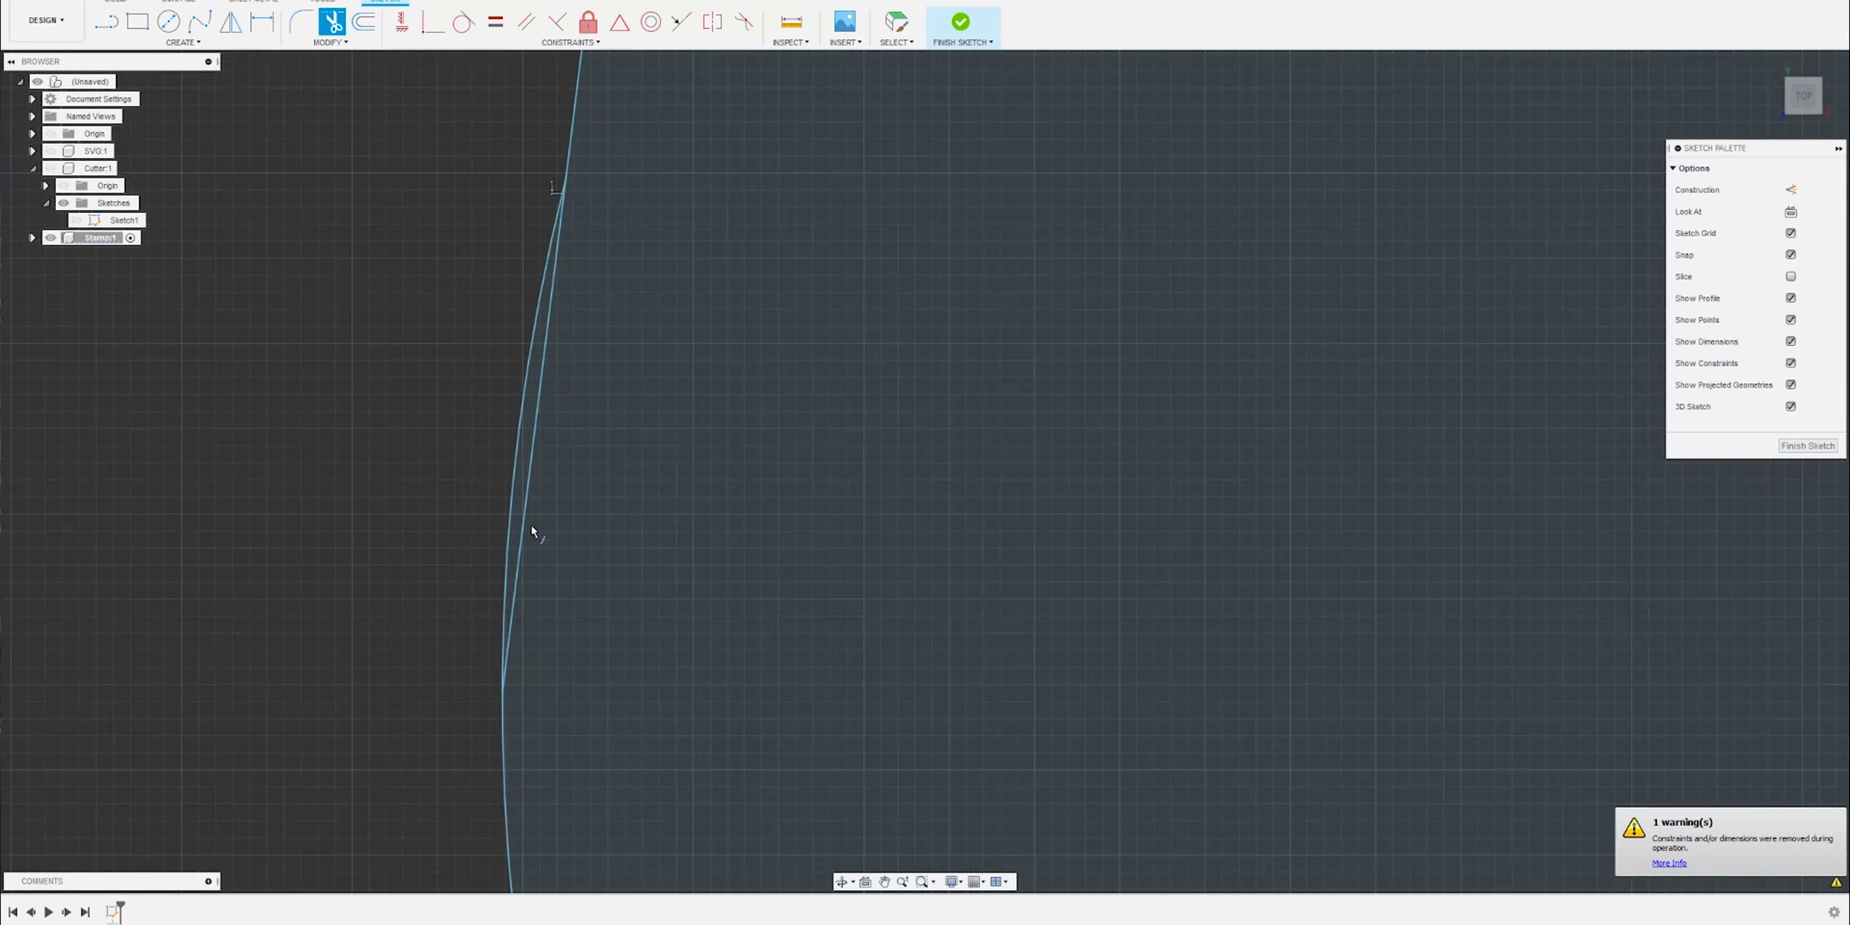
pyautogui.click(518, 414)
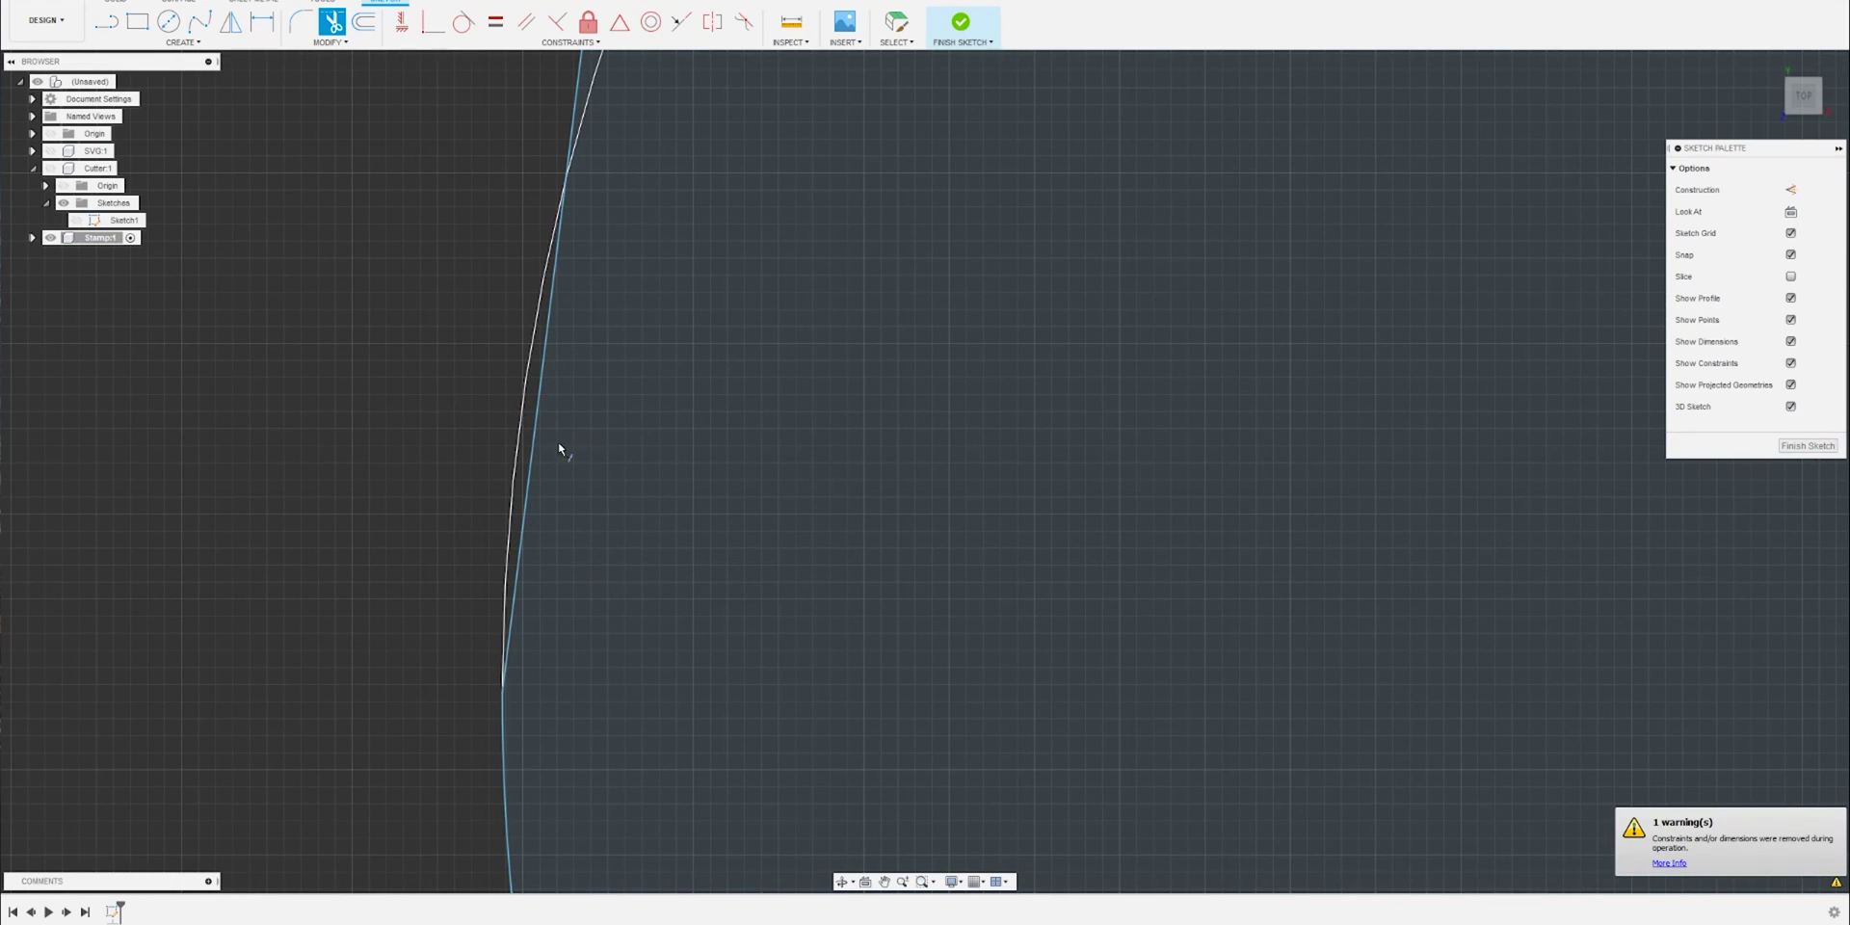
pyautogui.scroll(-5, 598, 483)
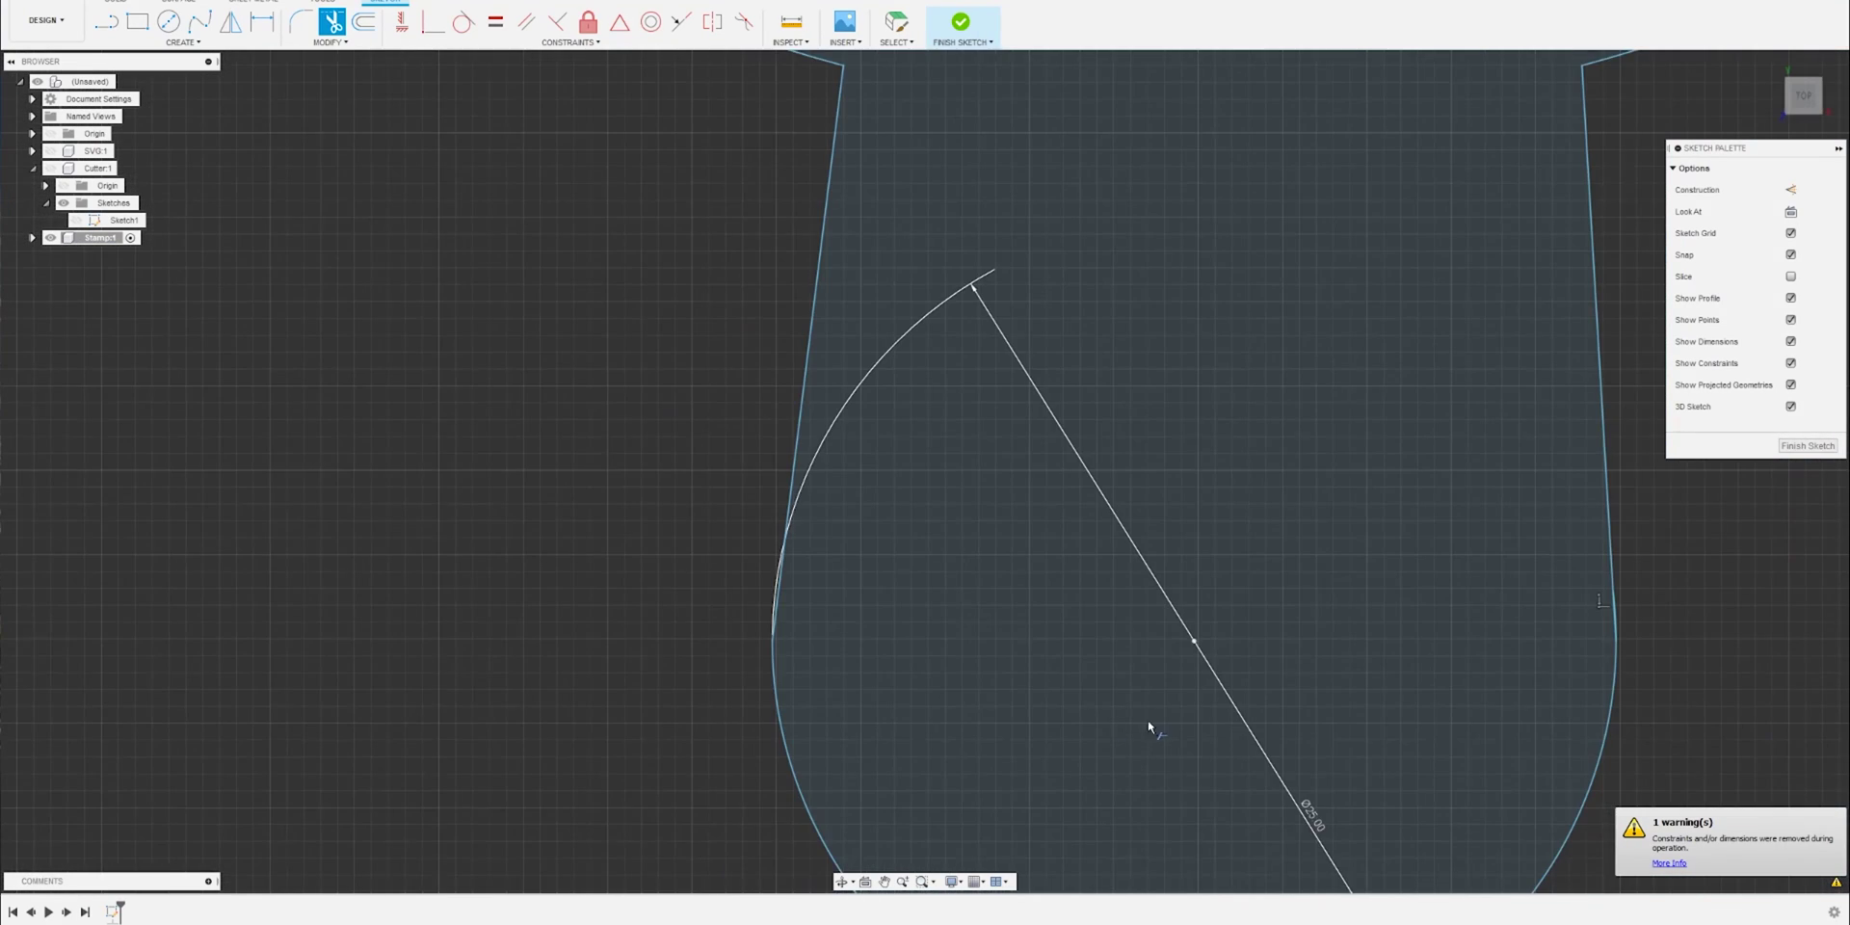
pyautogui.scroll(-1, 1123, 673)
pyautogui.scroll(6, 1470, 619)
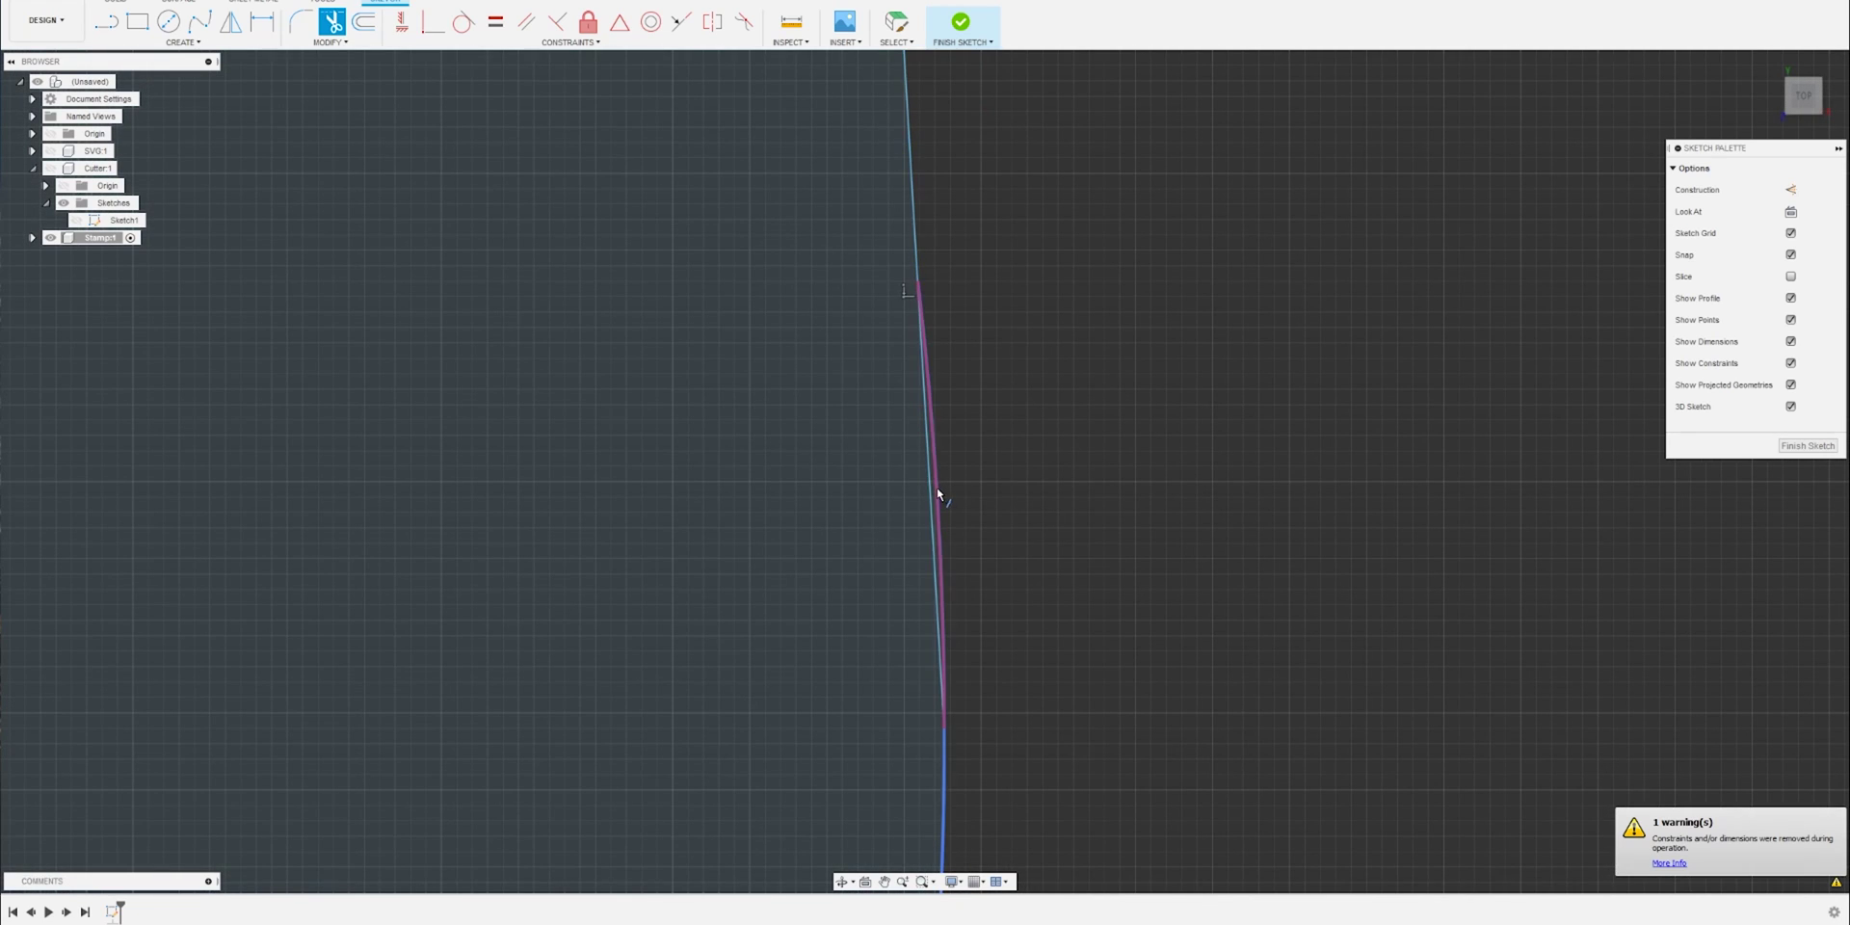
pyautogui.click(938, 496)
pyautogui.scroll(-8, 929, 559)
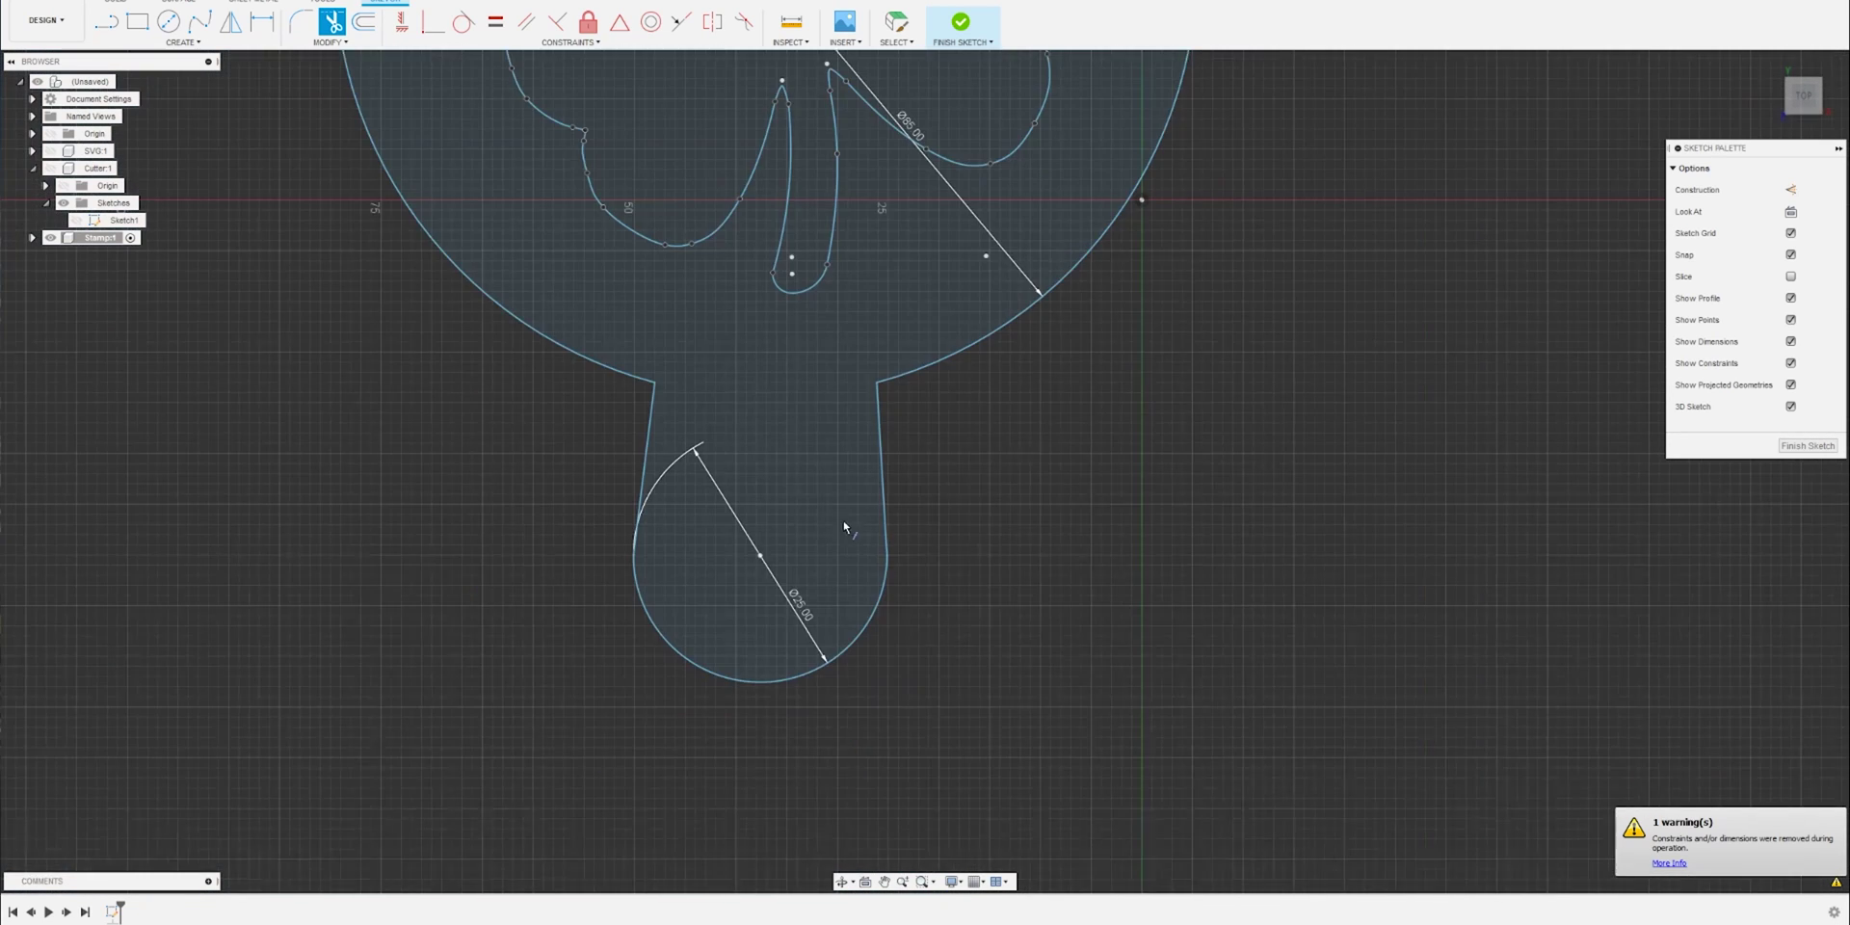
pyautogui.click(1803, 445)
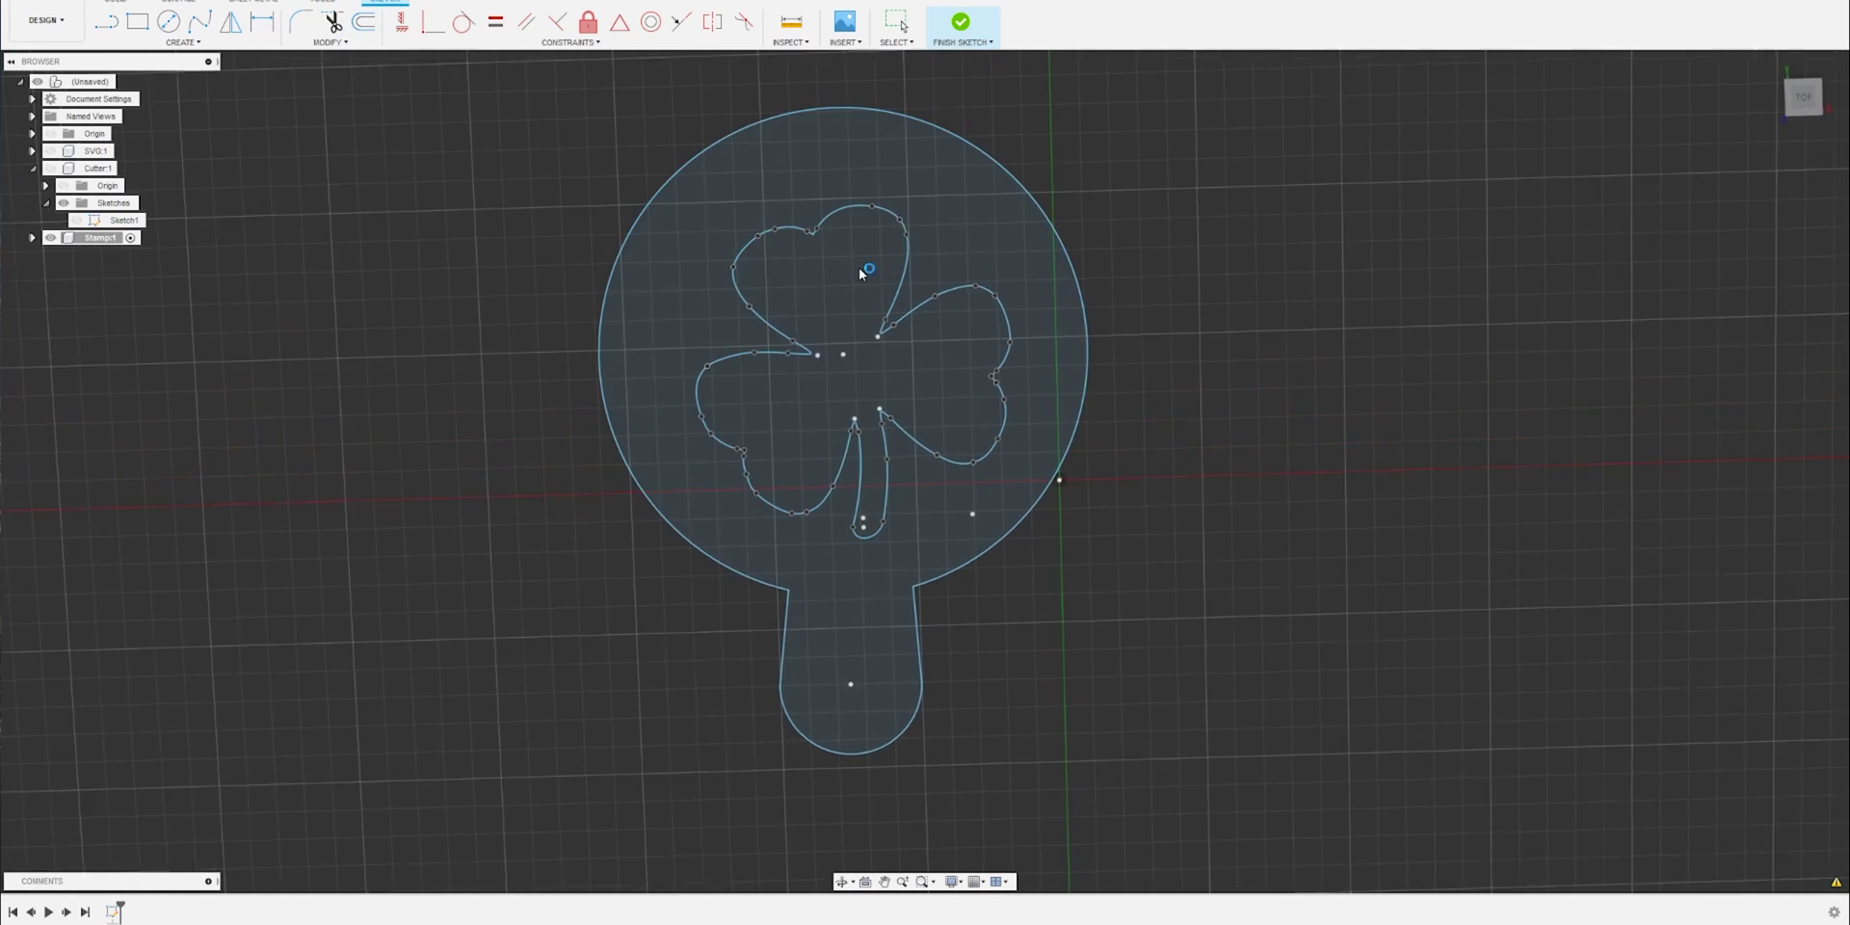
# Step: Extrude the round handled profile 1.20 mm as a new body, leaving the shamrock cut out
pyautogui.click(627, 352)
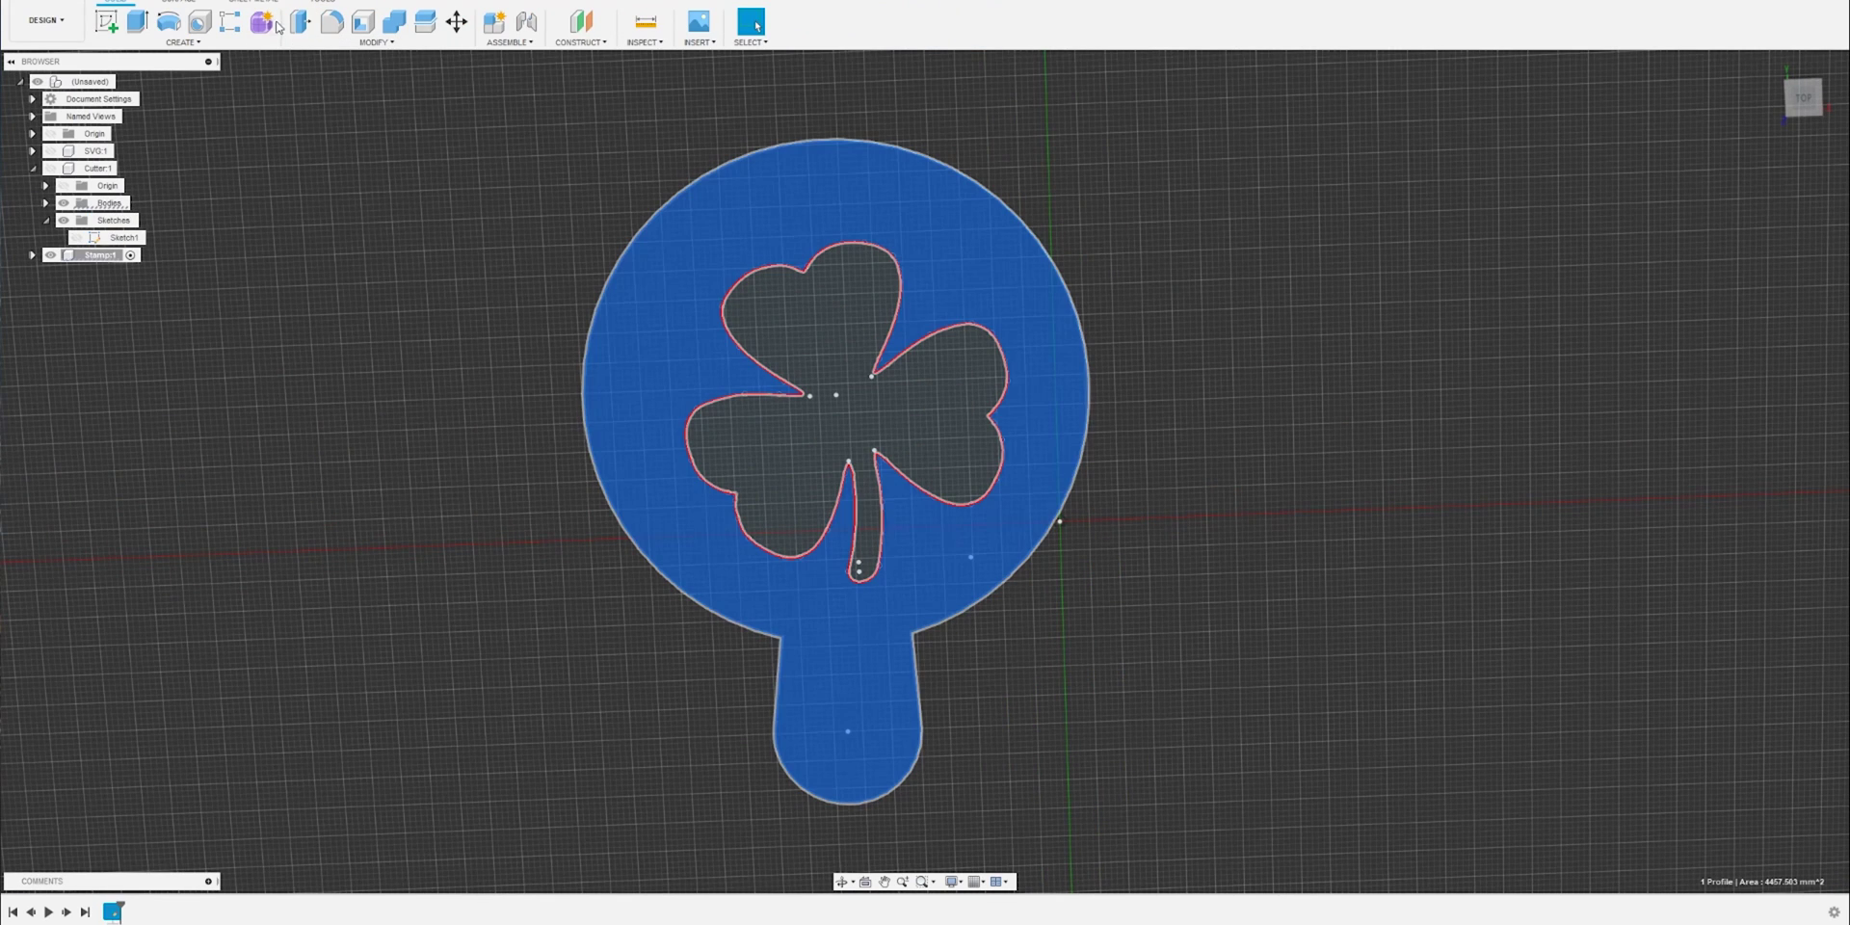
pyautogui.click(139, 26)
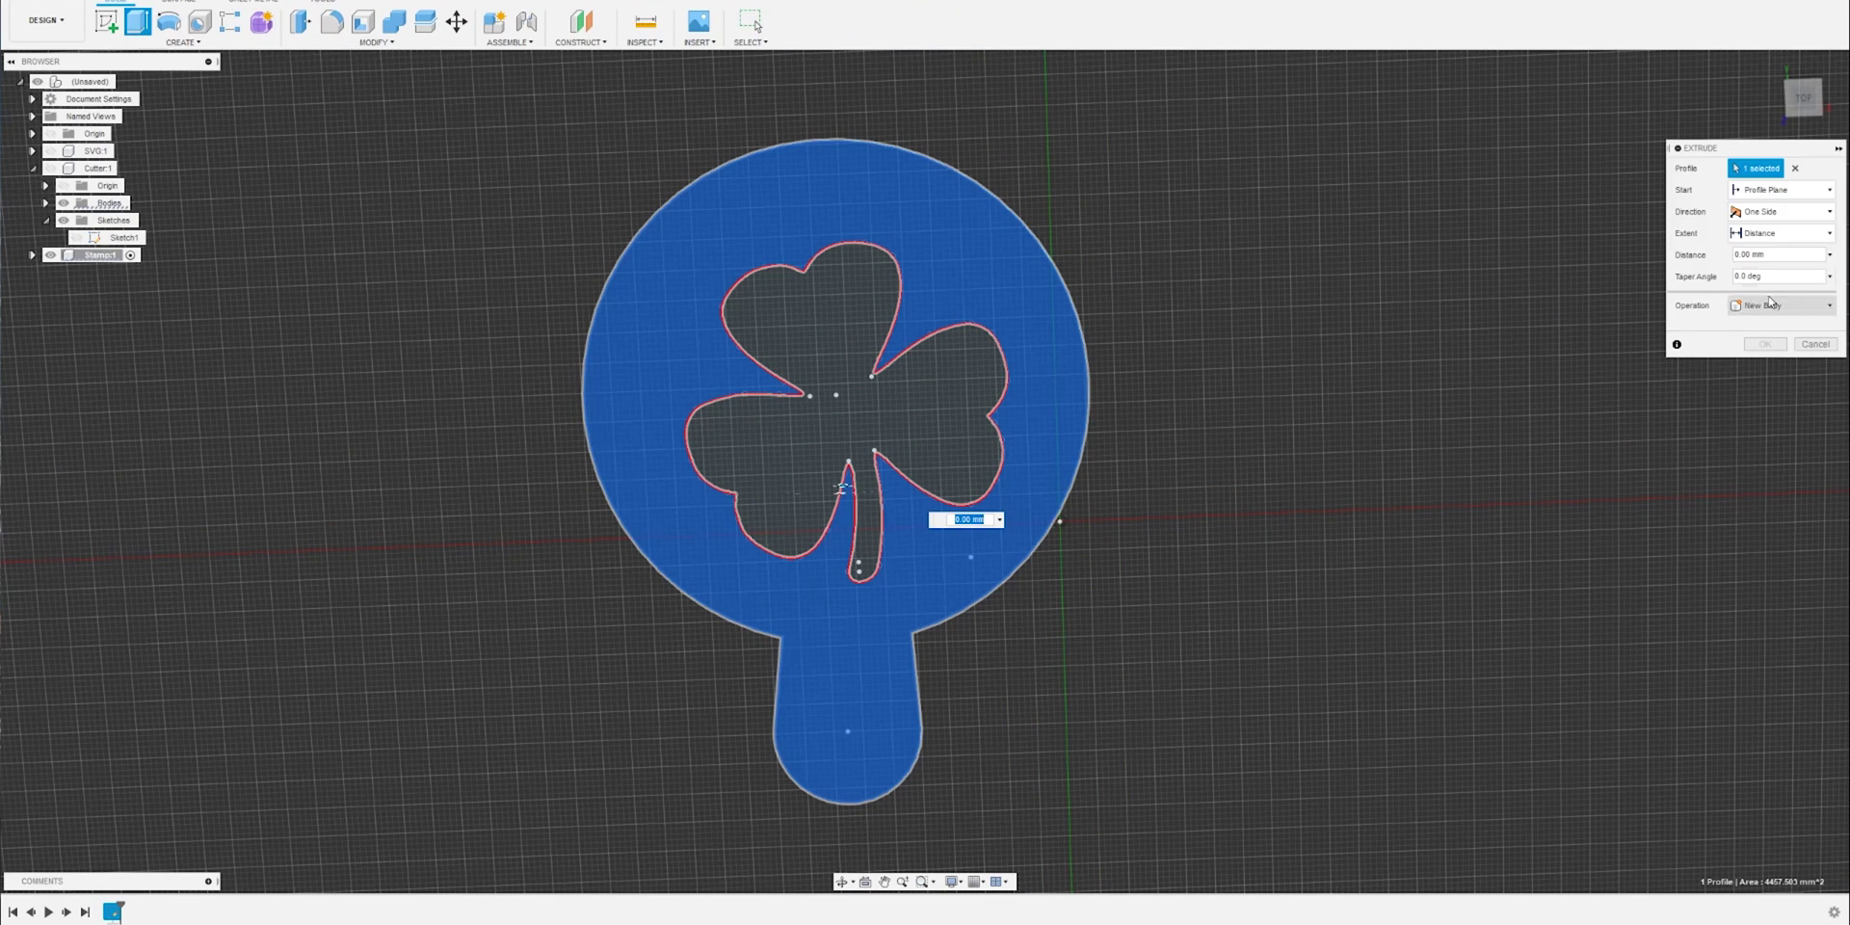
pyautogui.click(1739, 254)
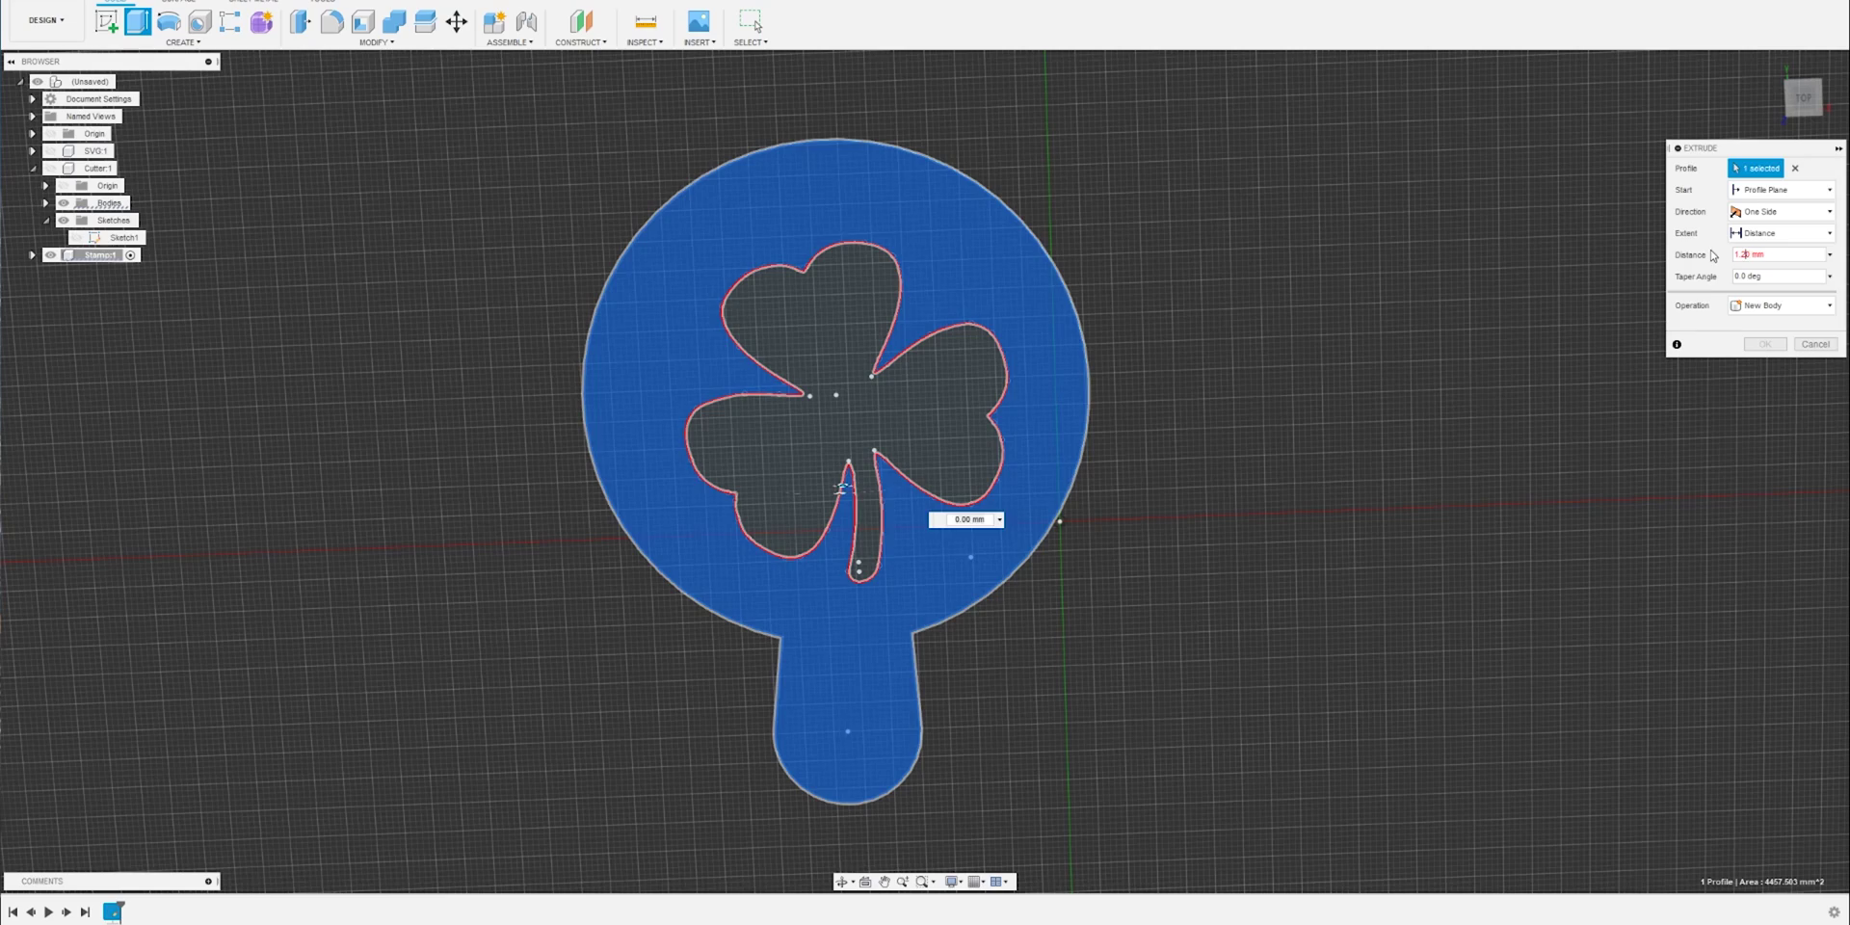
pyautogui.press('Return')
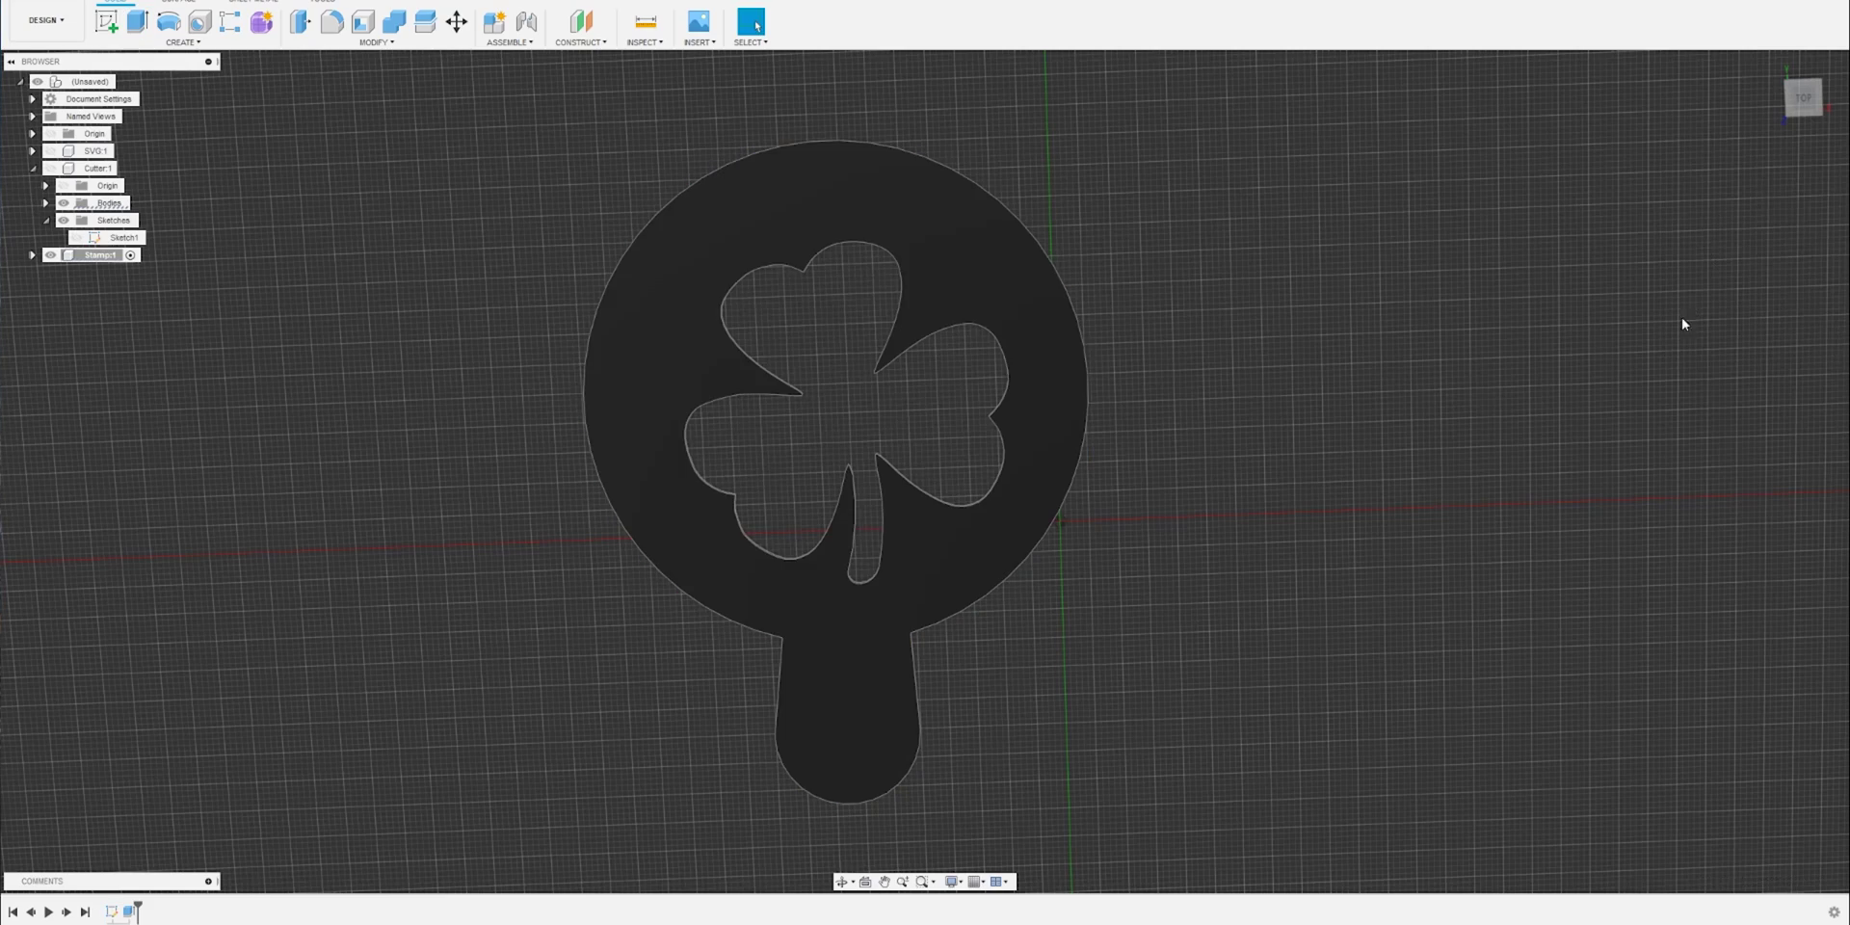